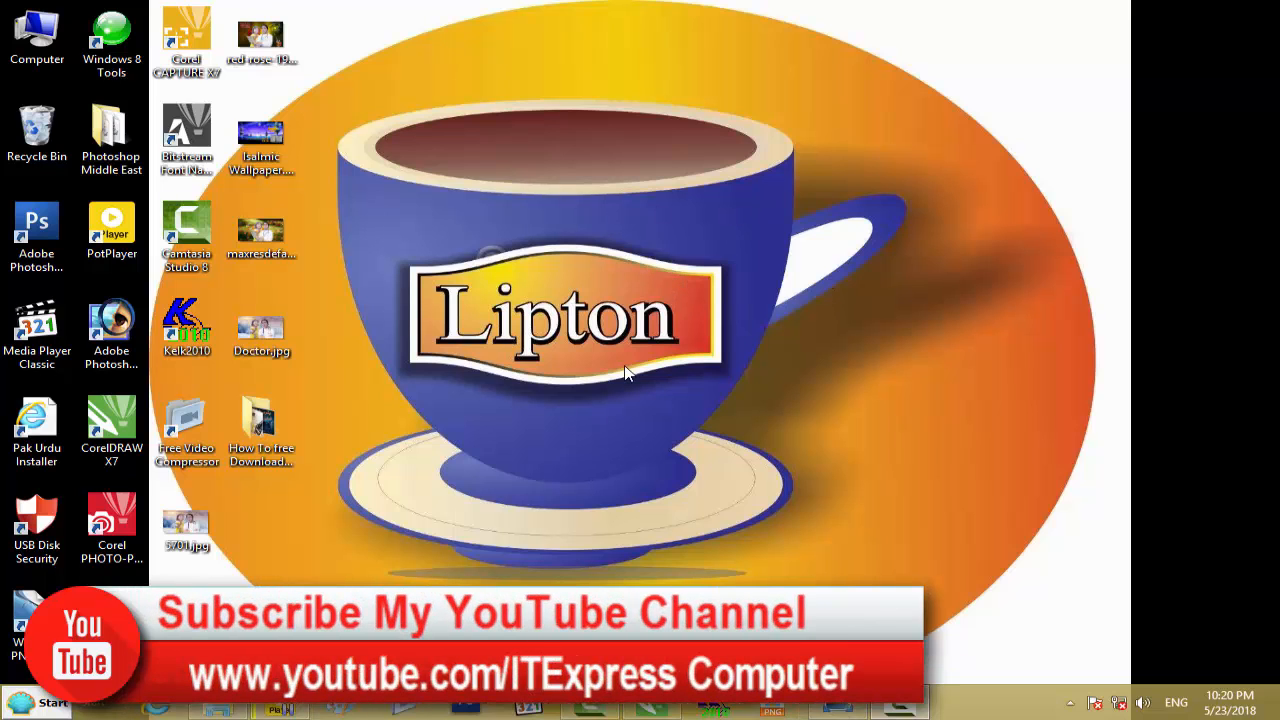
Look at the finished Lipton tea cup picture as a reference and close it
click(862, 706)
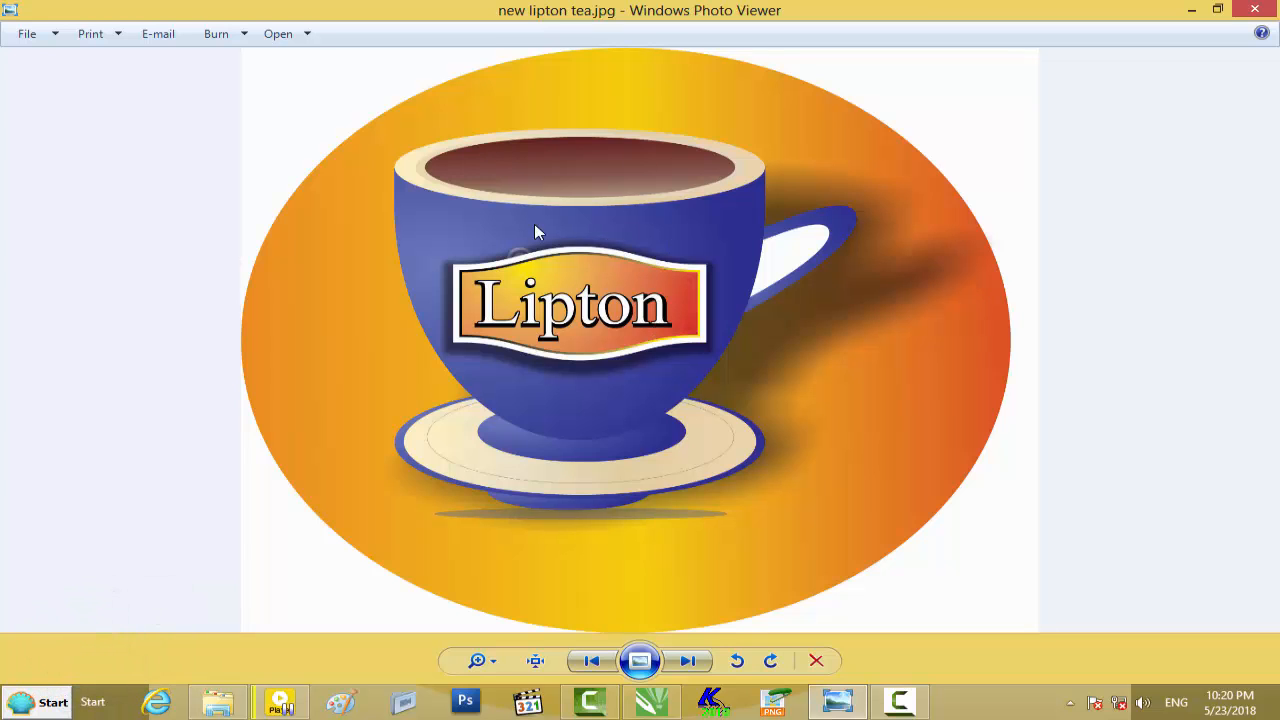
click(1257, 12)
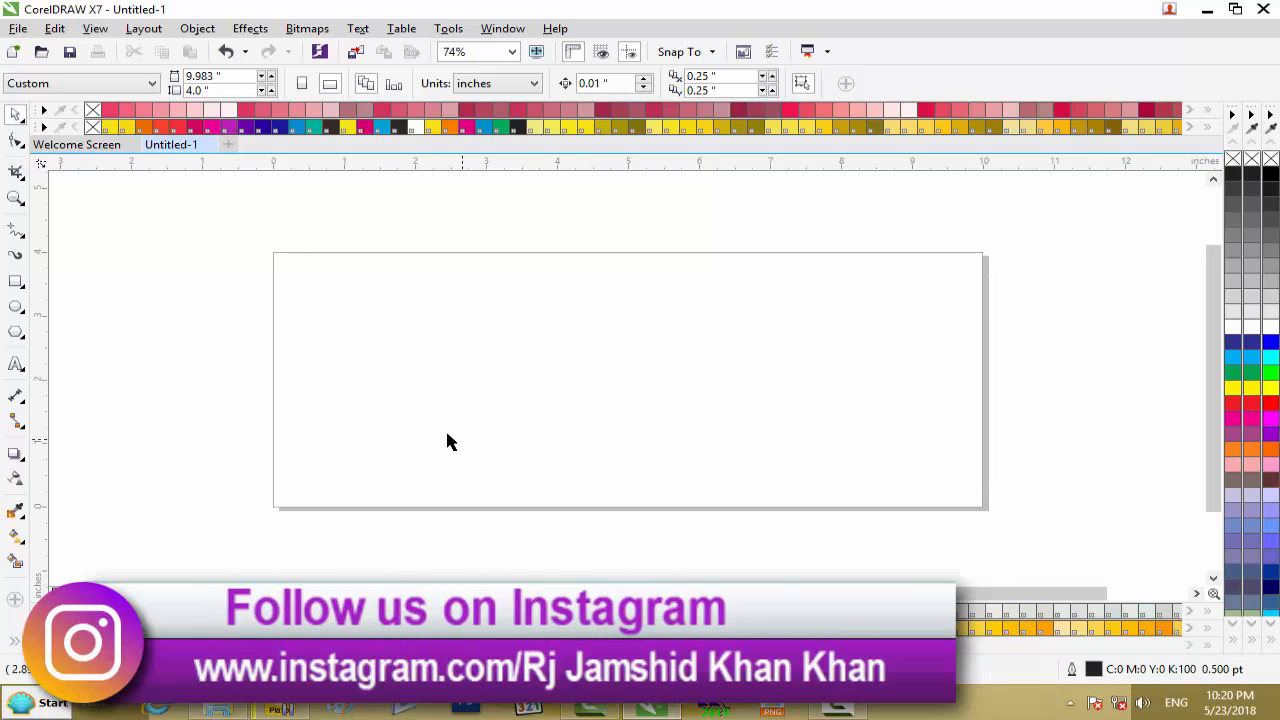
Draw a rectangle about 3.13 by 3.64 inches and round all its corners to a radius of about 1.56 inches
click(22, 285)
mouse_move(494, 272)
mouse_down()
mouse_move(614, 331)
mouse_move(700, 457)
mouse_move(717, 507)
mouse_up()
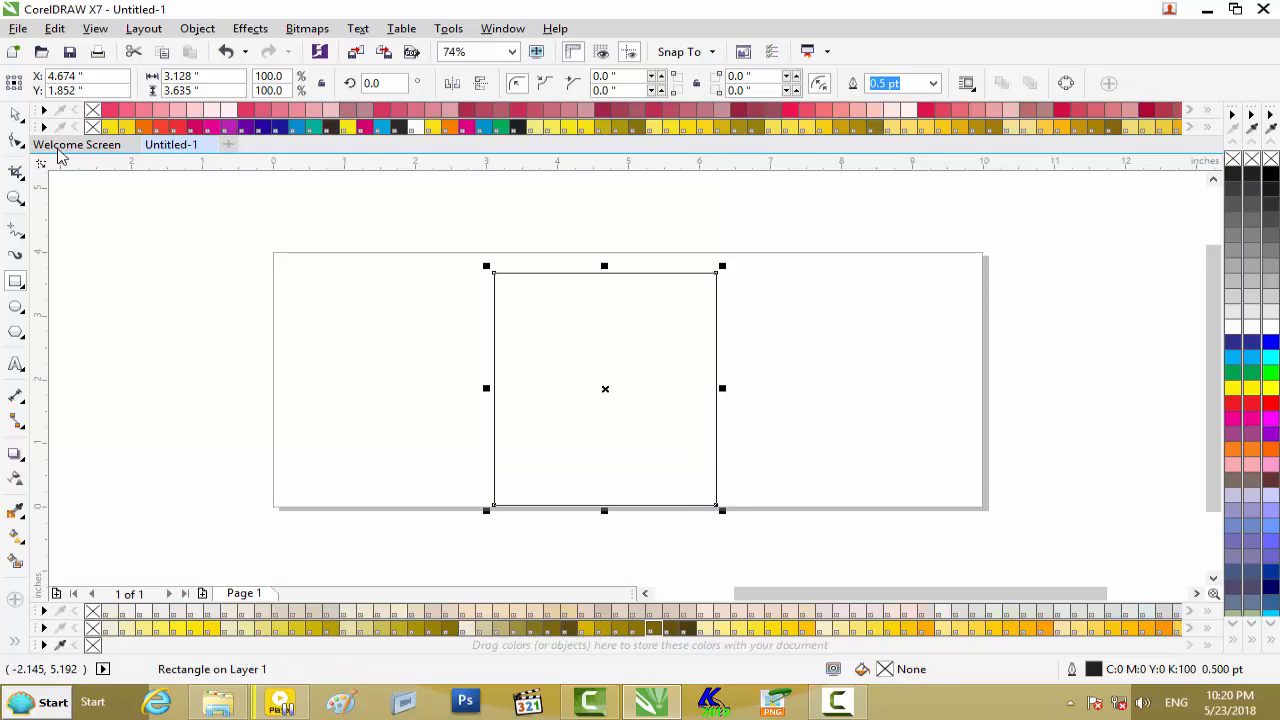
click(16, 140)
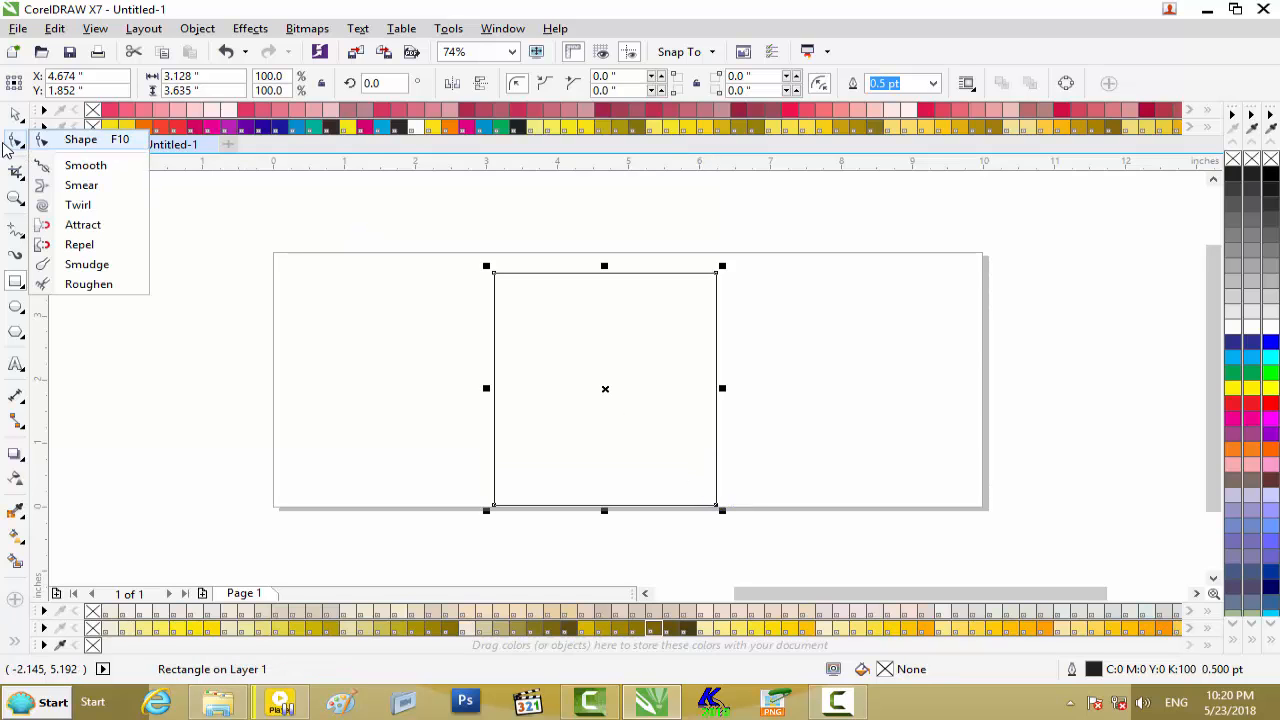
click(18, 143)
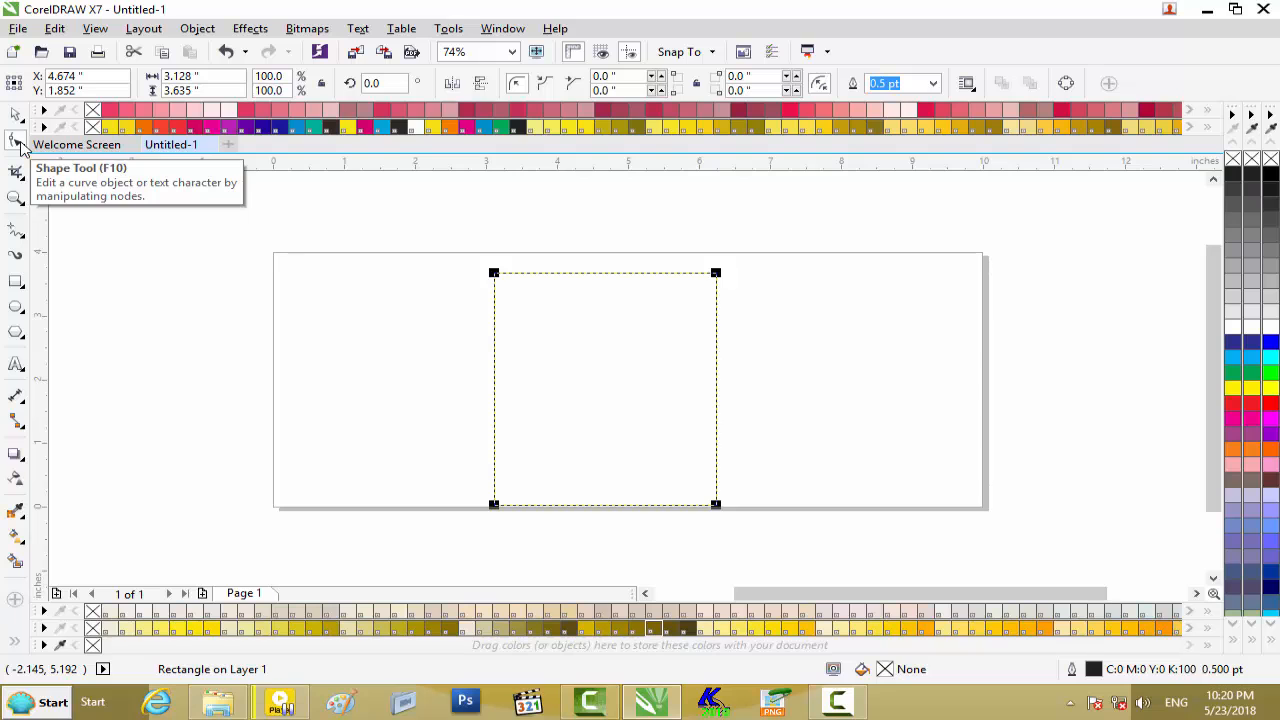
drag(495, 274, 615, 275)
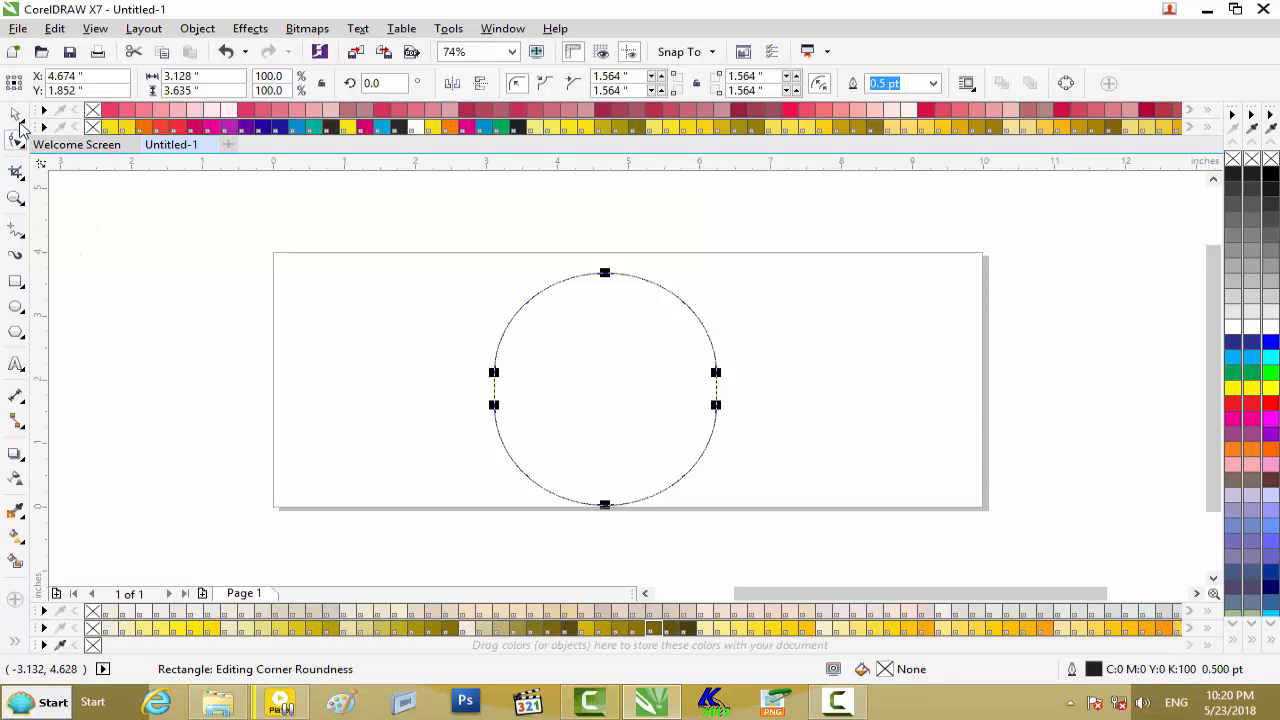
click(17, 115)
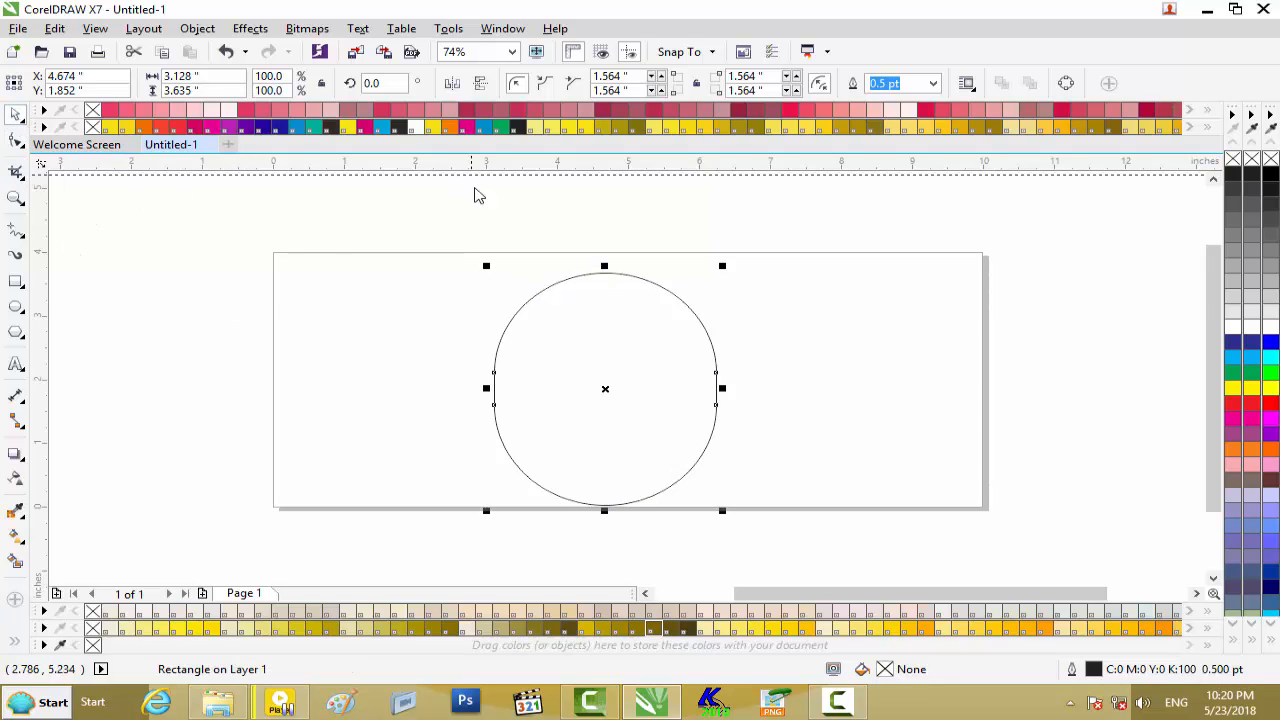
Draw a horizontal line about 4.02 inches long across the rounded shape's middle along a temporary guideline, and delete the guideline
click(506, 392)
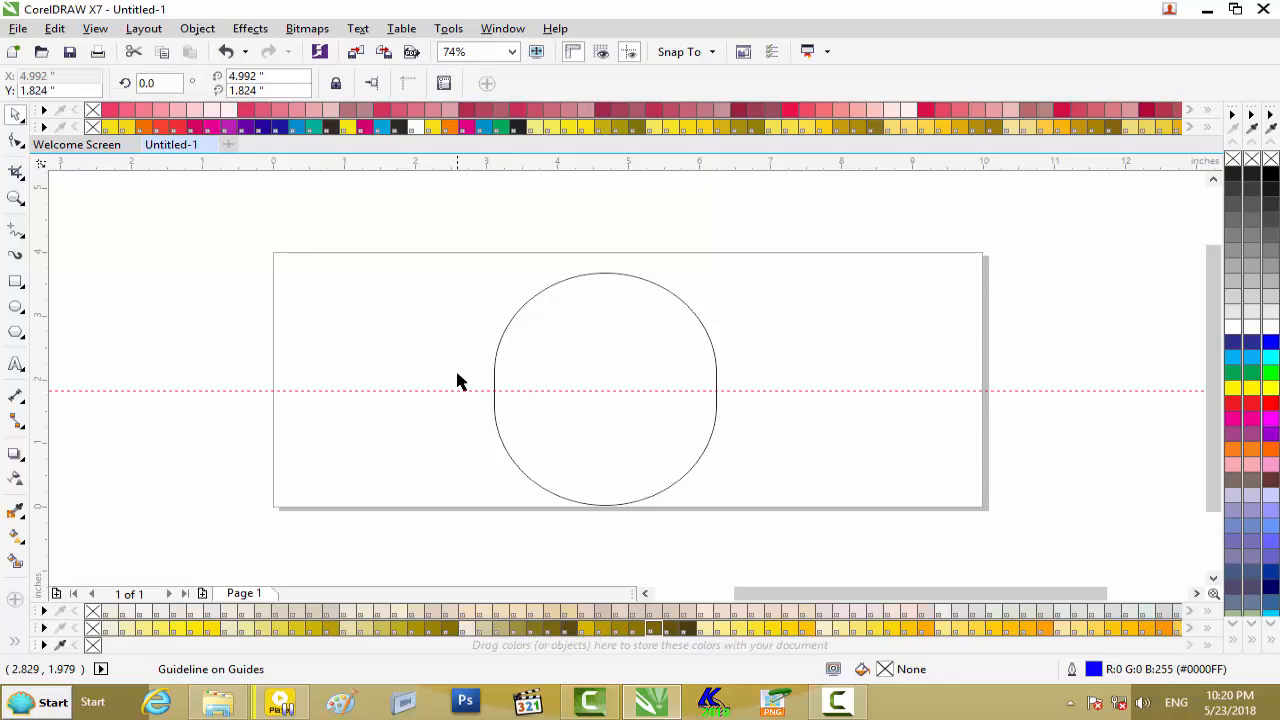
click(13, 234)
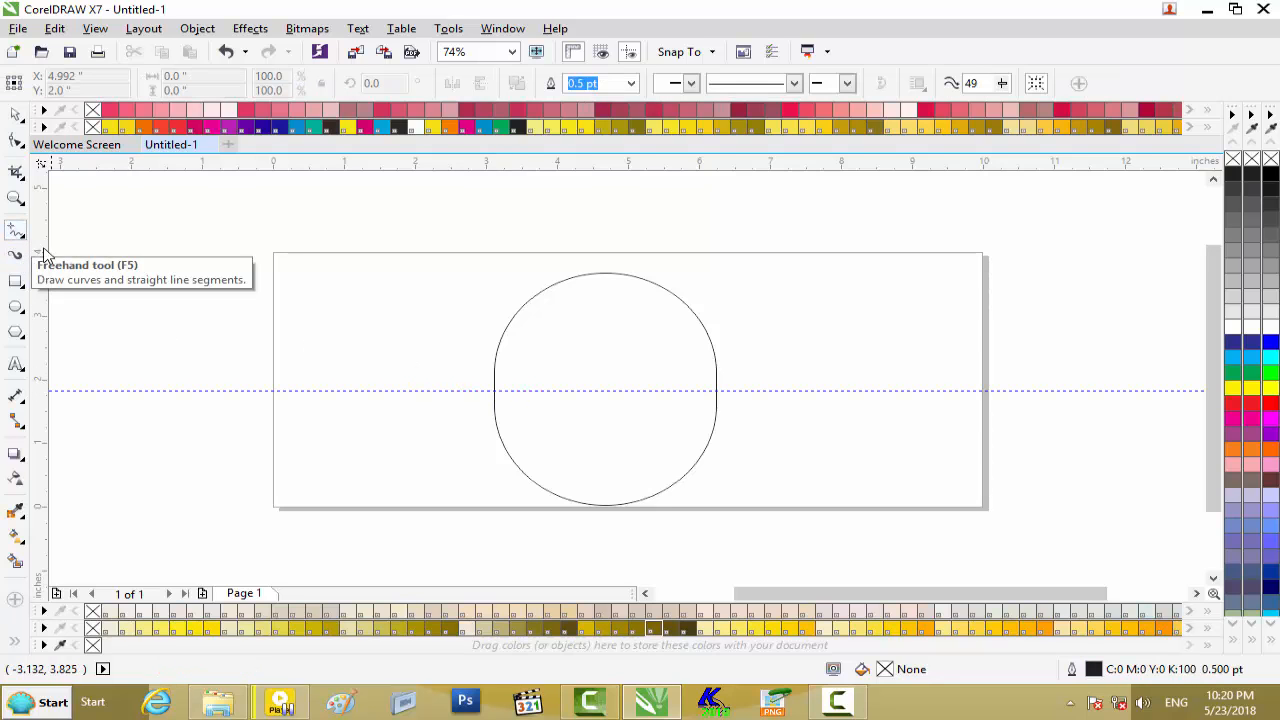
click(477, 390)
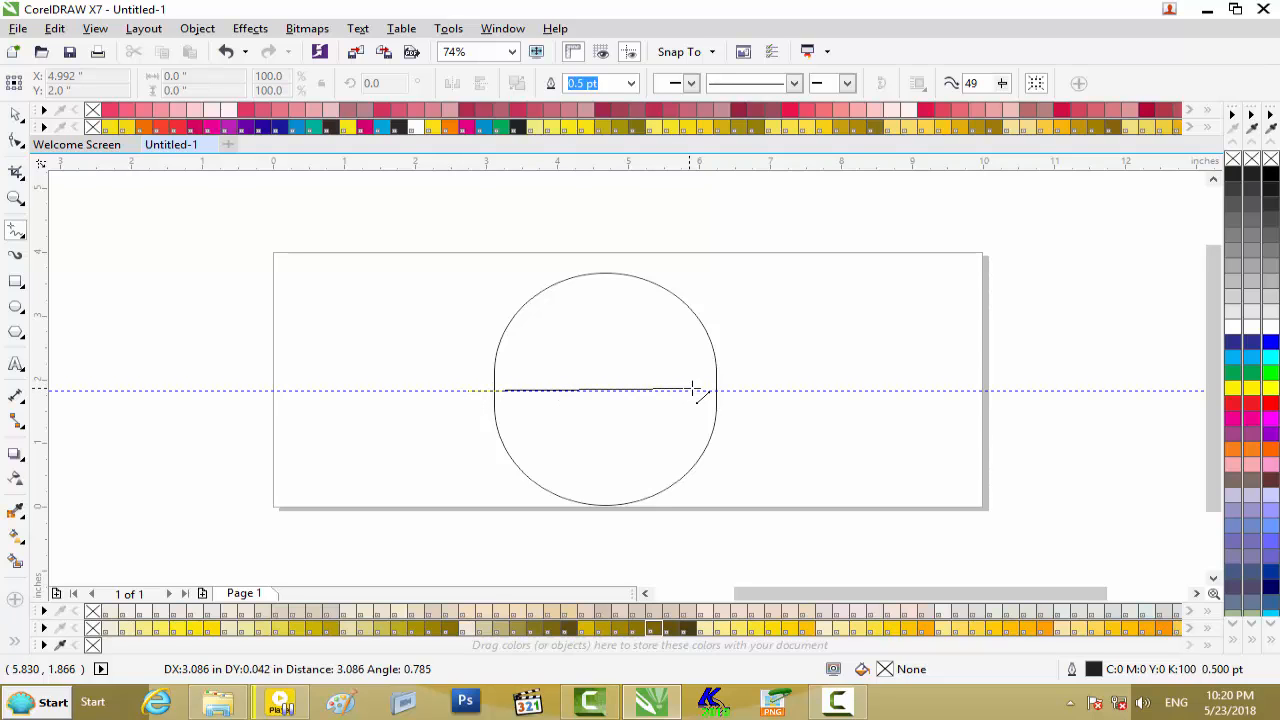
click(753, 391)
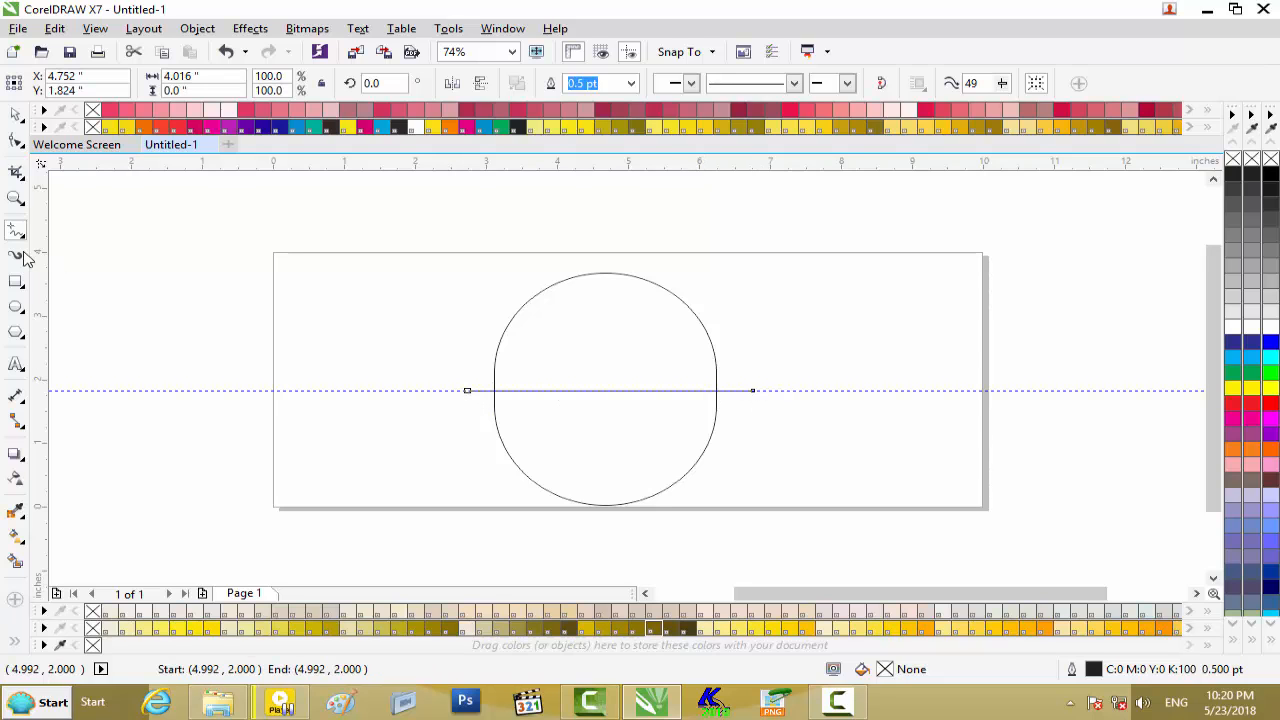
click(16, 114)
click(387, 390)
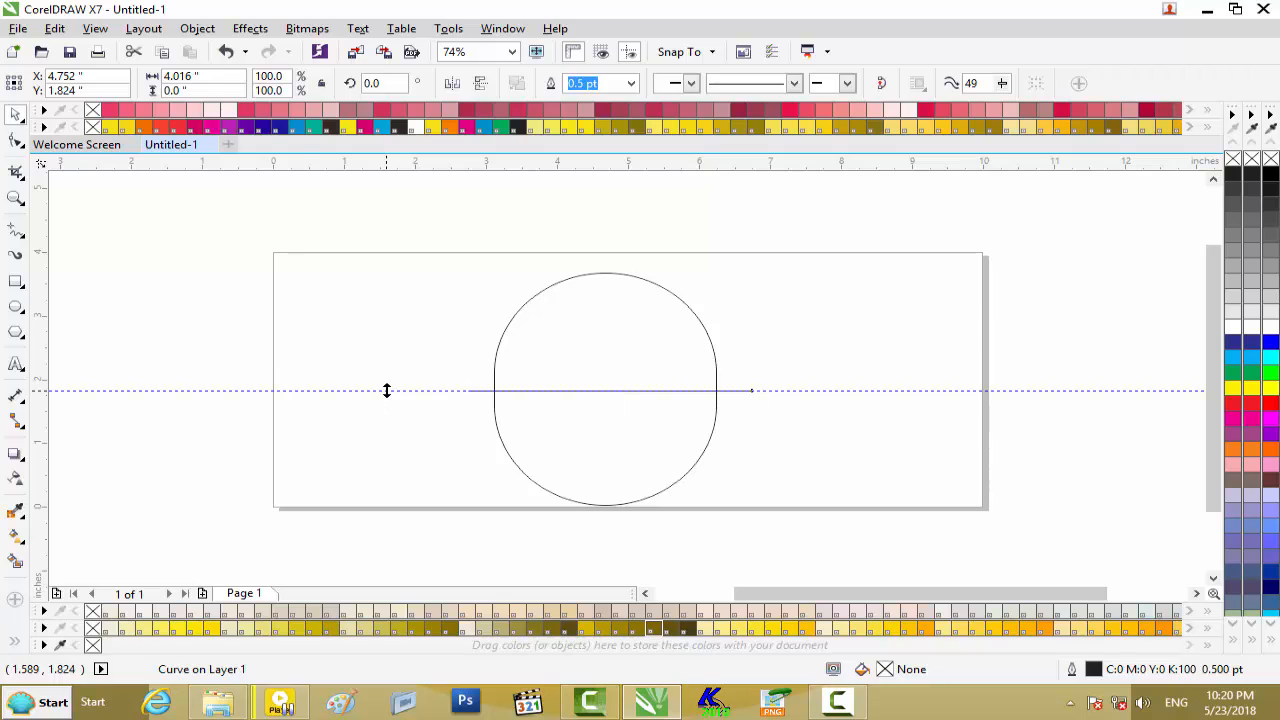
key(Delete)
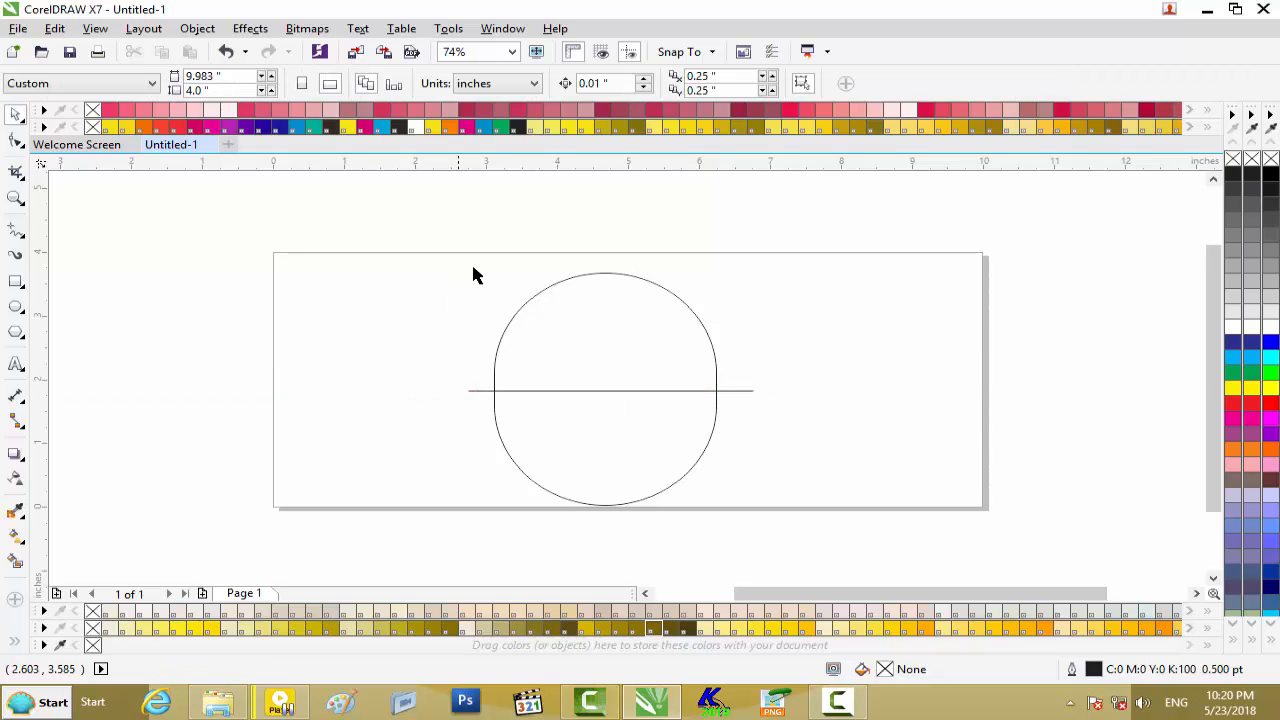
Align the centres of the horizontal line and the rounded shape with each other
drag(432, 243, 810, 530)
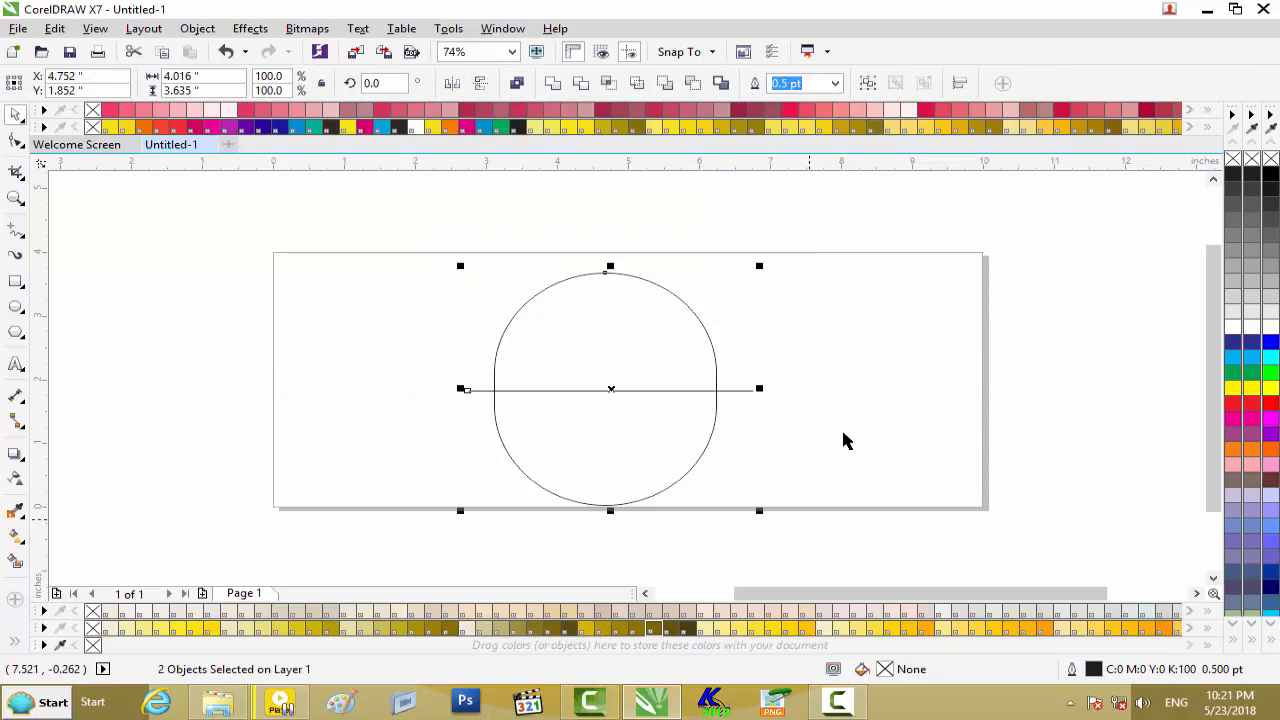
click(959, 84)
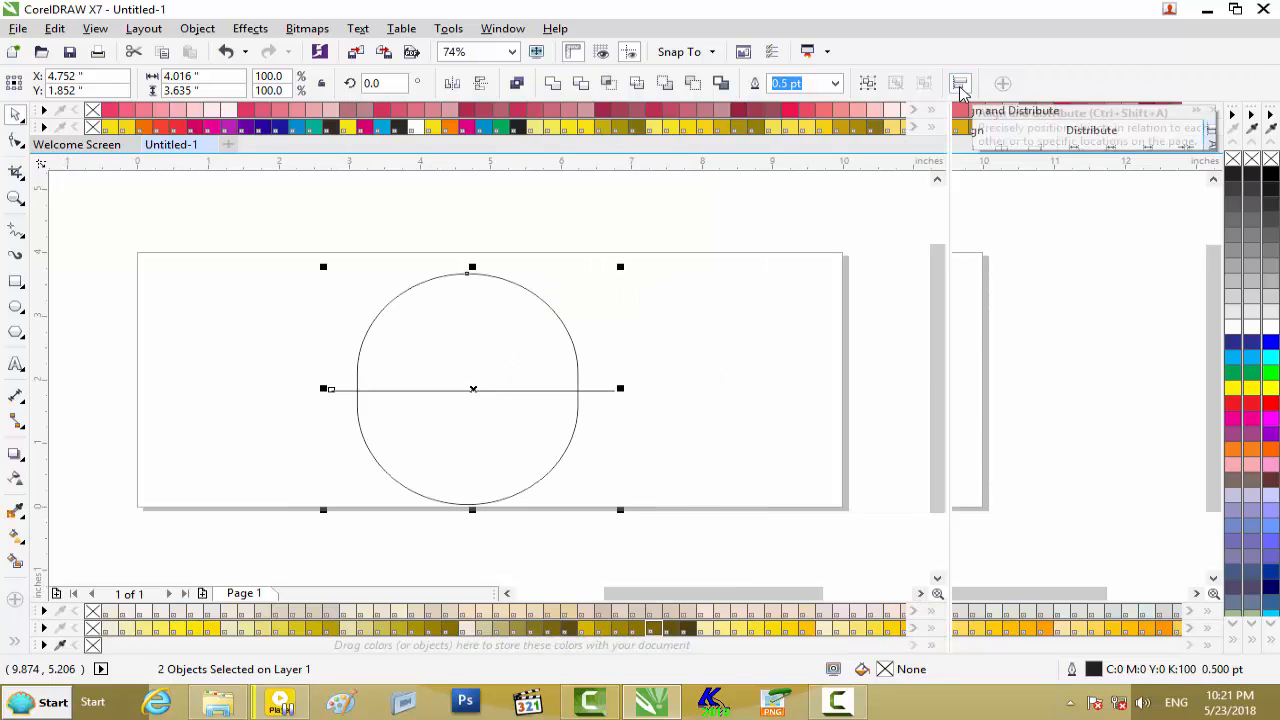
click(1001, 152)
Trim the rounded shape with the horizontal line and break the result apart into two halves
click(584, 86)
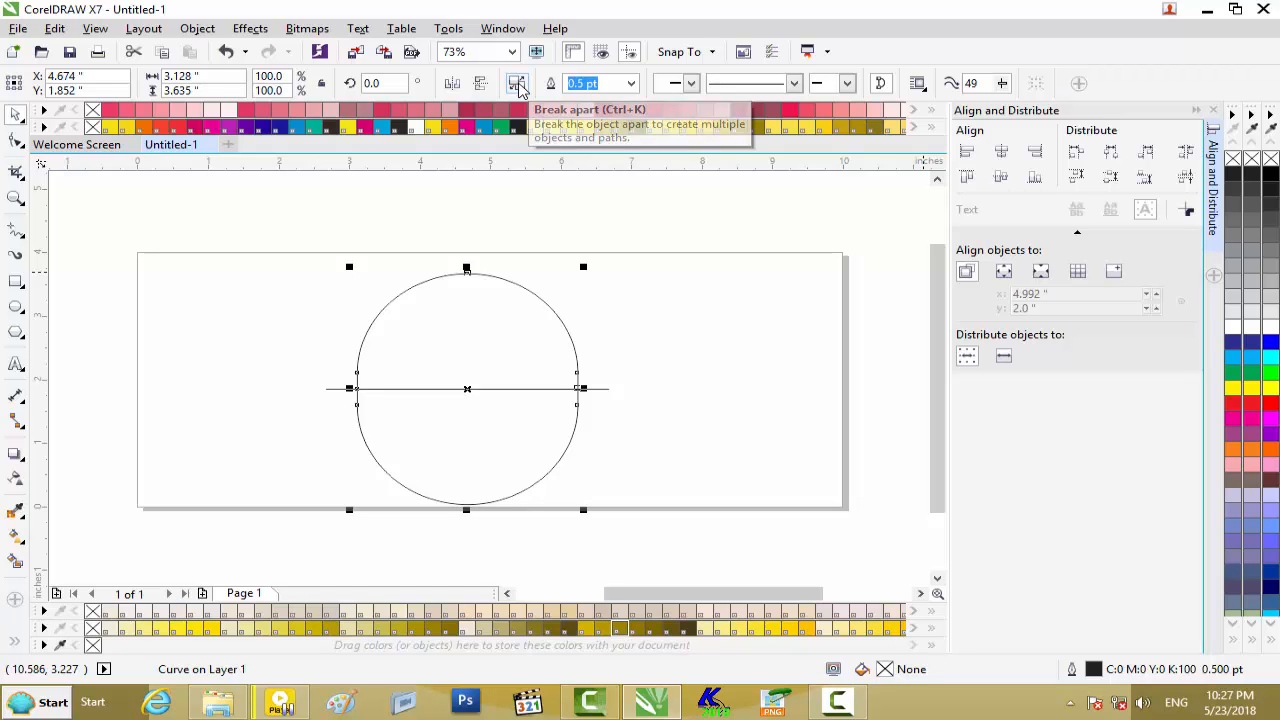
click(517, 84)
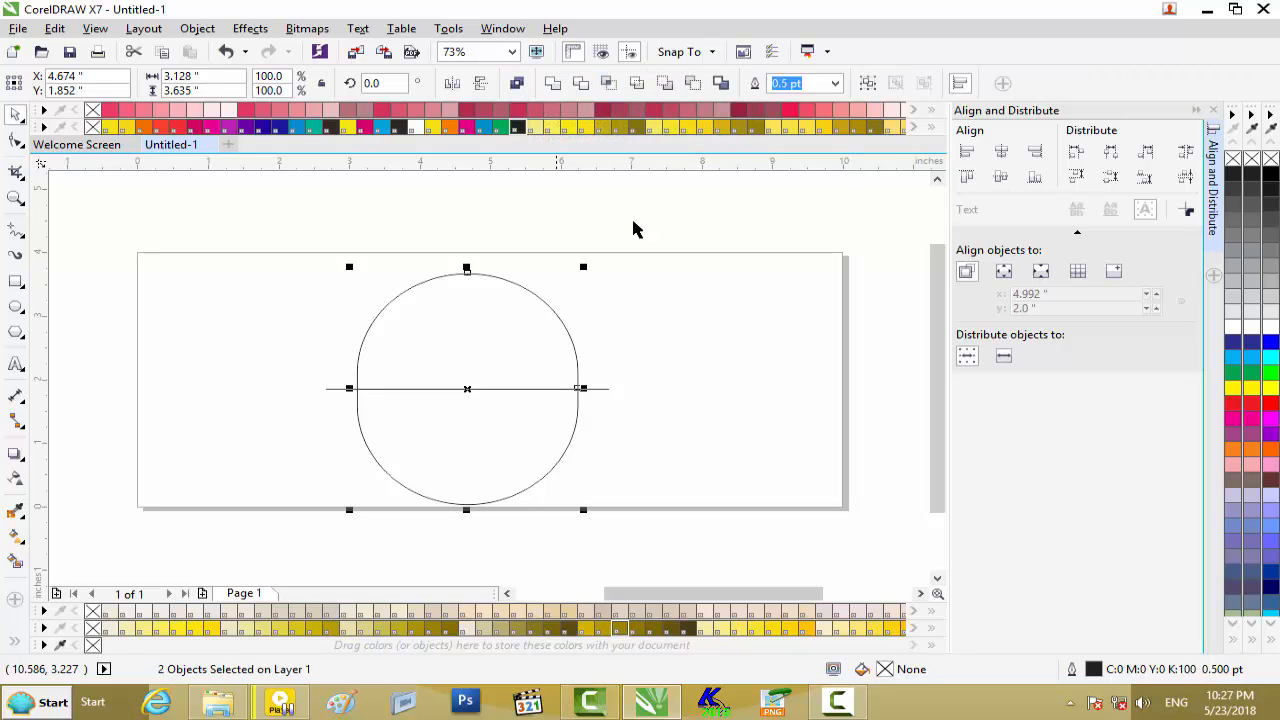
click(1212, 111)
Delete the horizontal cutting line and the upper half of the rounded shape, keeping the lower bowl
scroll(783, 346, up, 2)
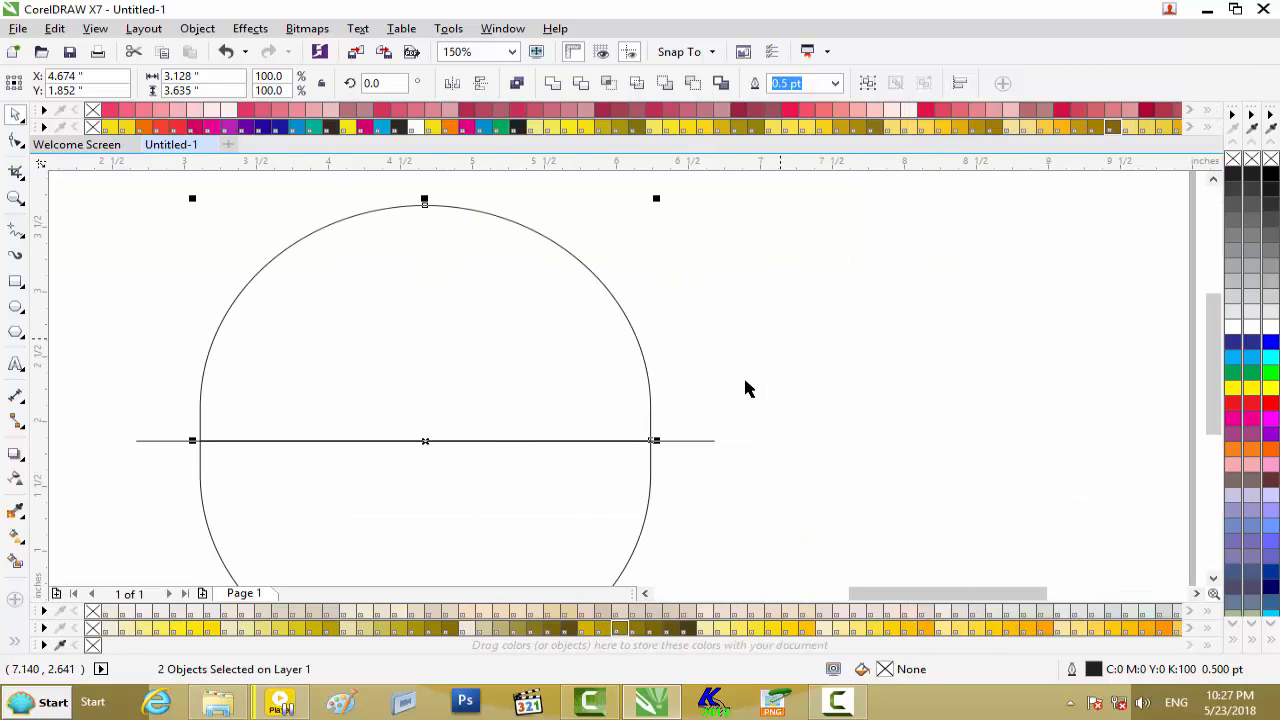
click(728, 410)
click(697, 447)
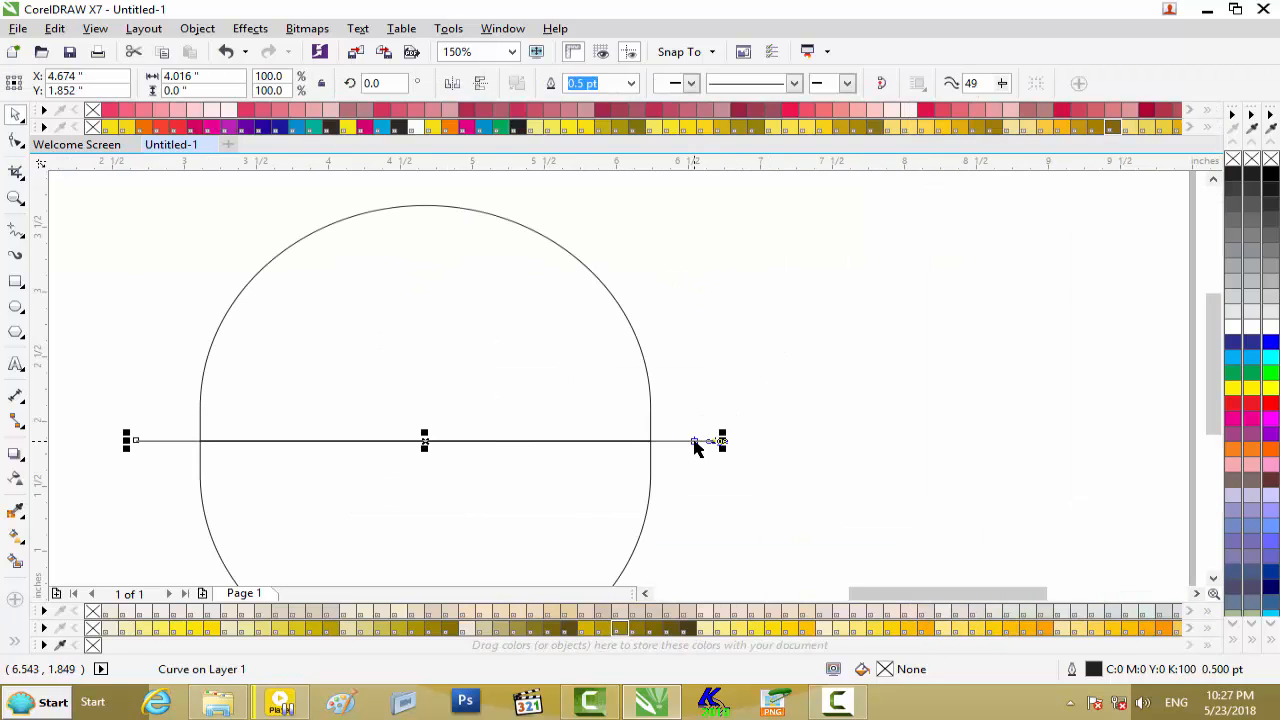
key(Delete)
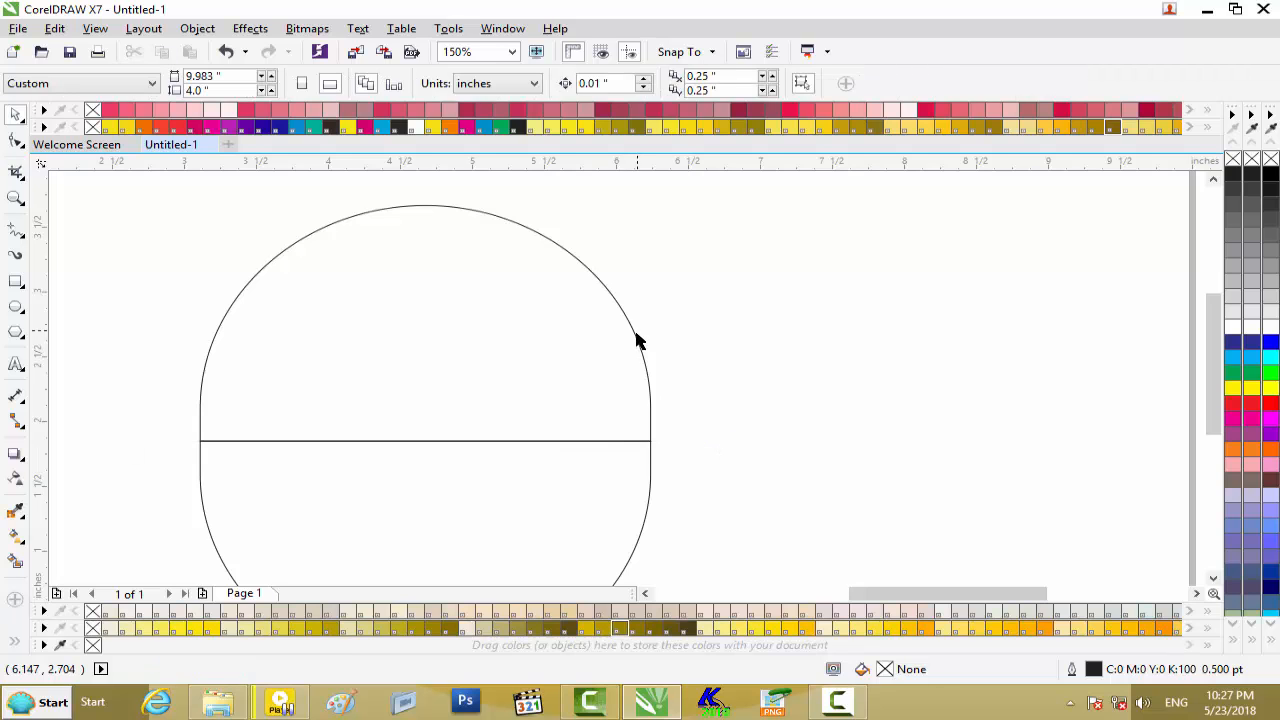
click(634, 342)
key(Delete)
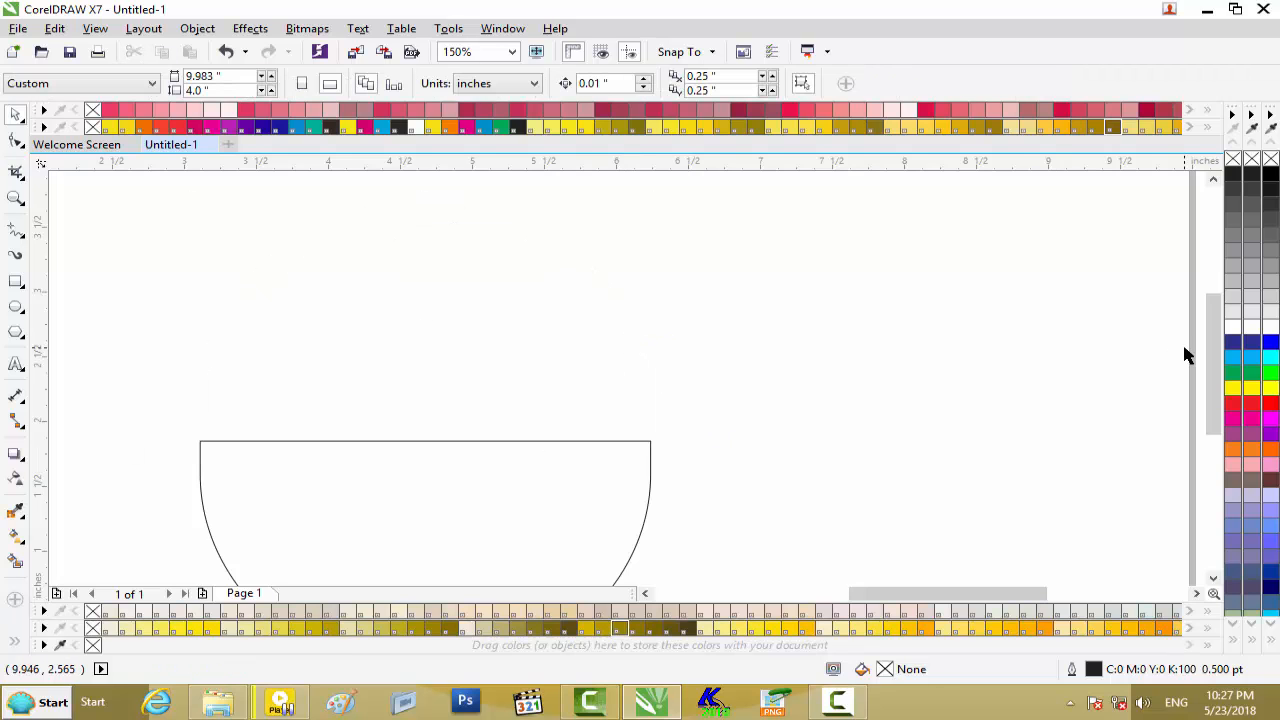
Draw an ellipse about 3.13 by 0.61 inches across the full width of the bowl's top
drag(1207, 352, 1206, 422)
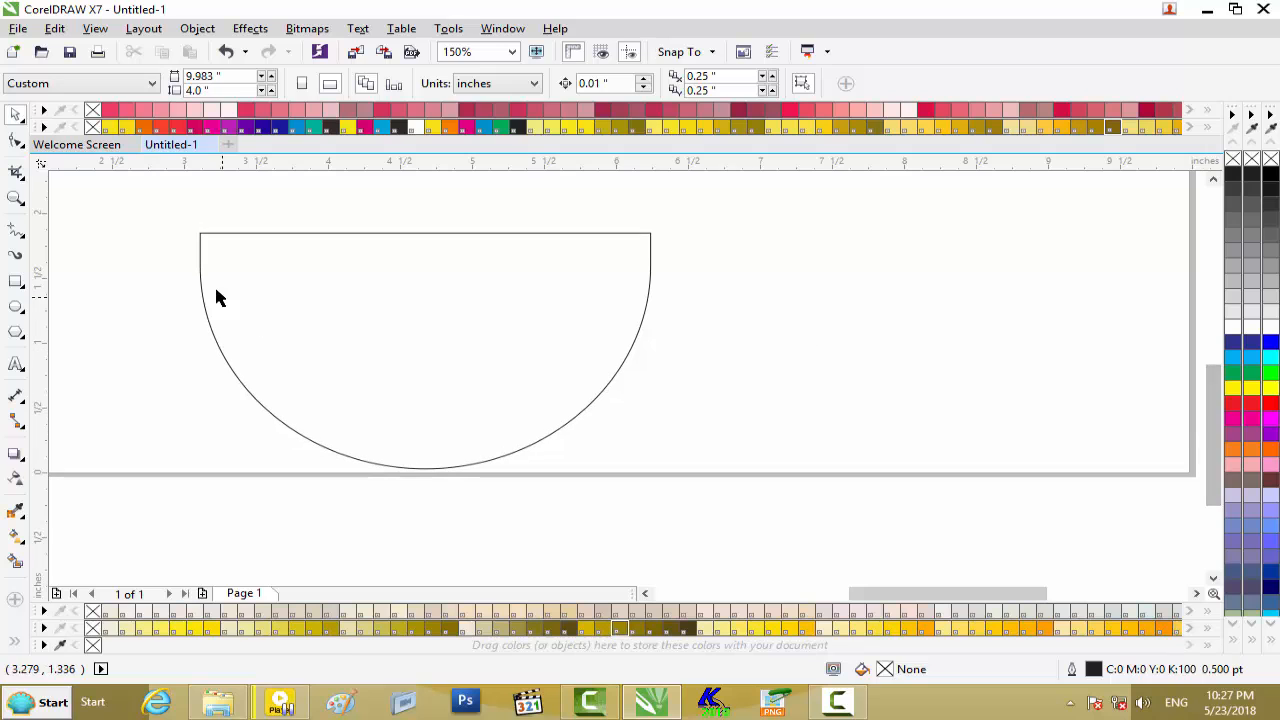
click(16, 309)
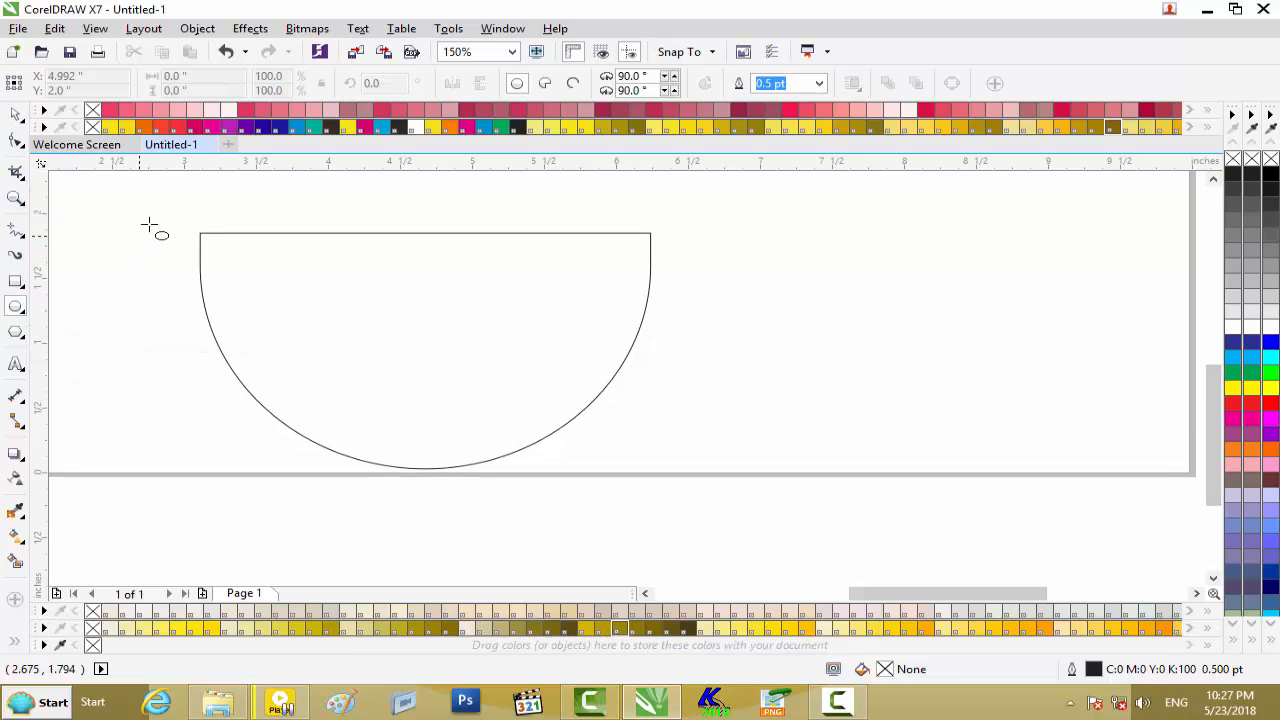
drag(200, 233, 650, 313)
click(16, 113)
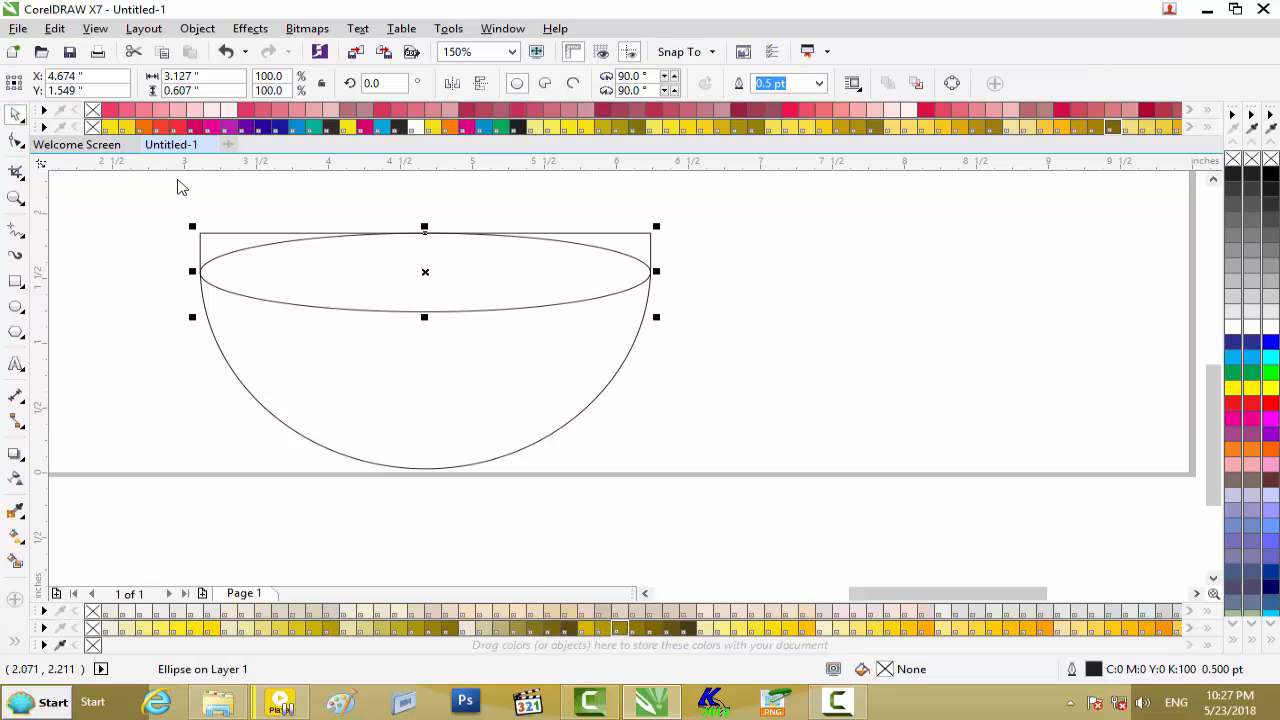
Nudge the ellipse upward until it is vertically centred on the bowl's flat top edge
key(Up)
key(Up)
key(Up)
key(Up)
key(Up)
key(Up)
key(Up)
key(Up)
key(Up)
key(Up)
key(Up)
key(Up)
key(Up)
key(Up)
key(Up)
key(Up)
key(Up)
key(Up)
key(Up)
key(Up)
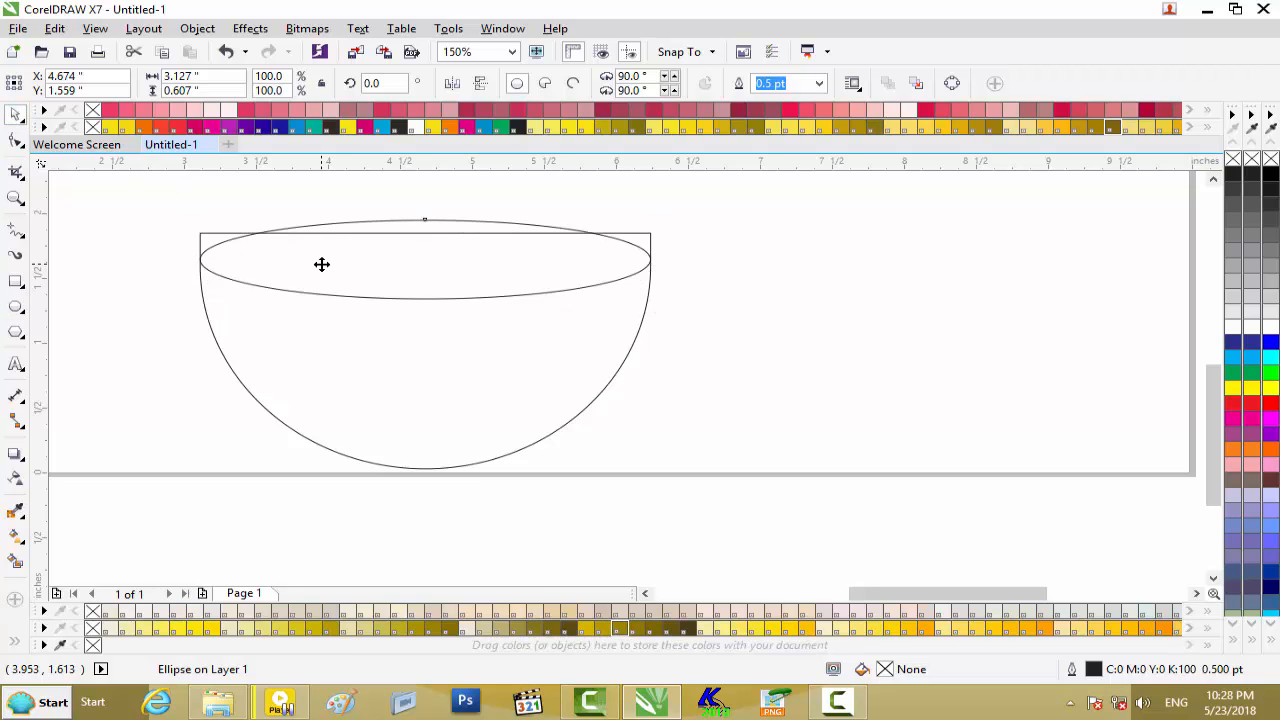
key(Up)
key(Up)
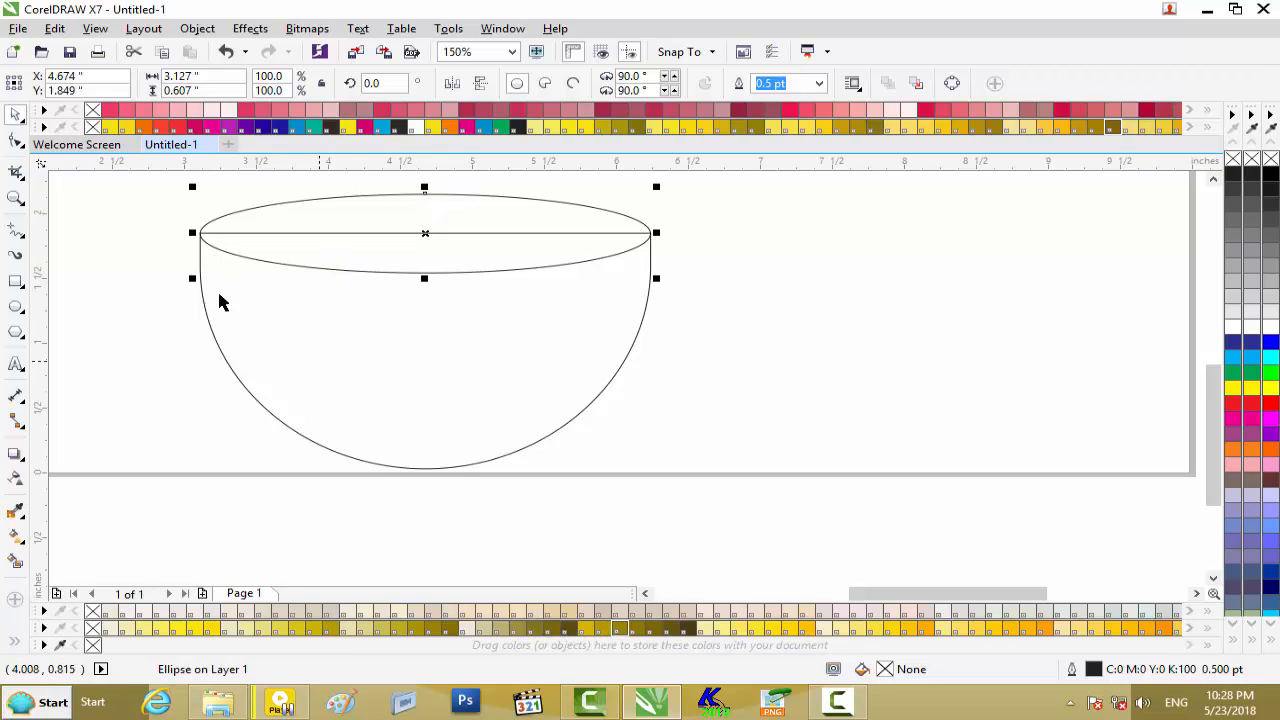
Stretch the bowl downward to a height of about 2.09 inches, keeping its top edge in place
click(457, 477)
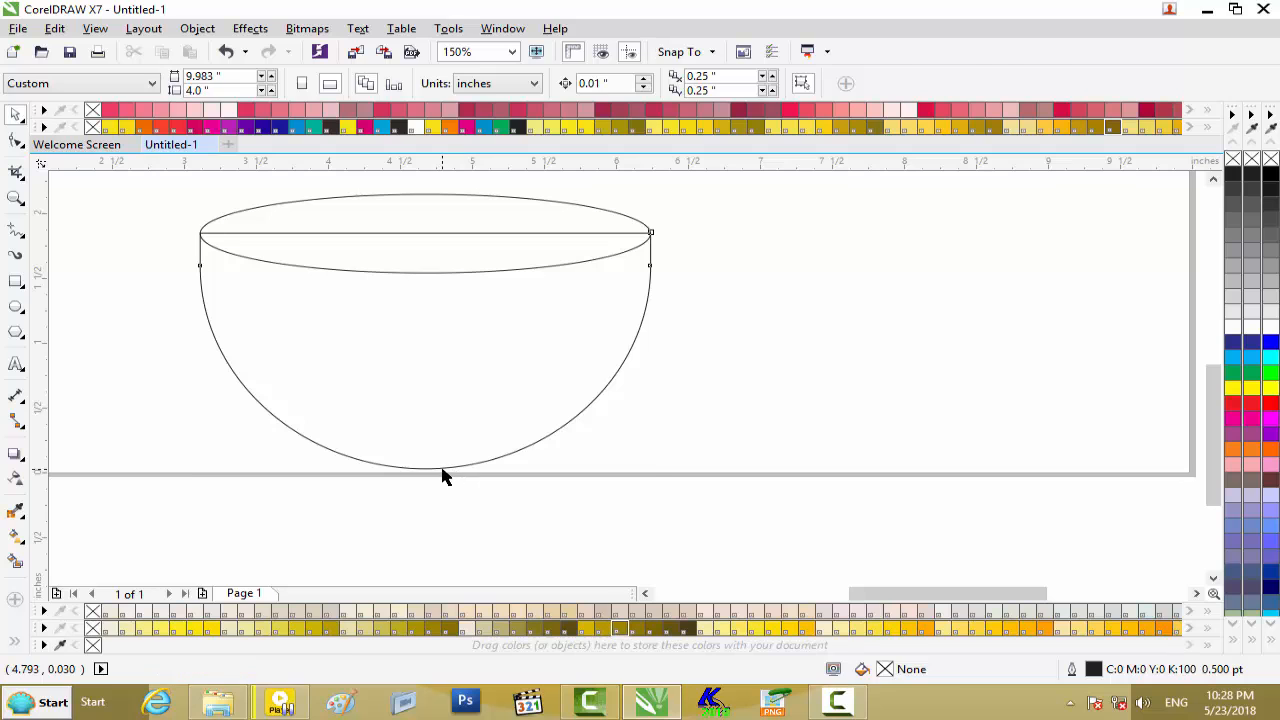
click(432, 472)
drag(429, 469, 428, 512)
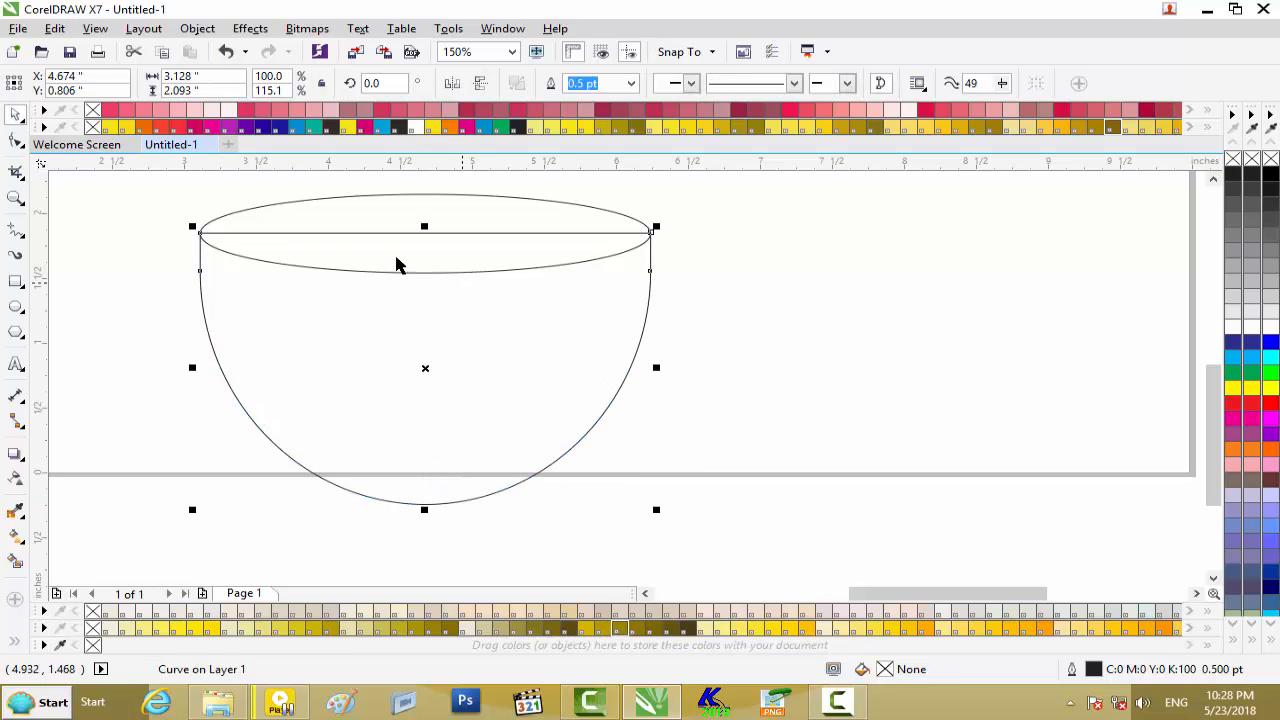
Fill the rim ellipse with 10% black and the bowl with 20% black
click(443, 214)
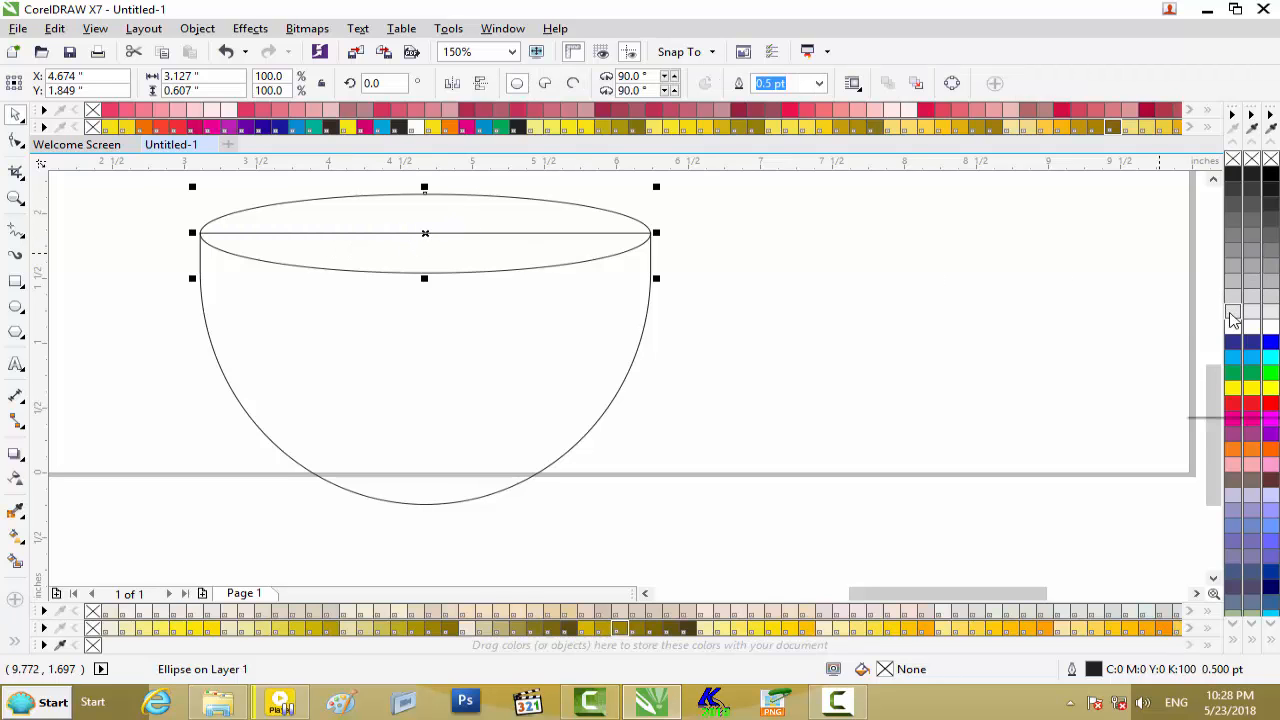
click(1233, 318)
click(447, 362)
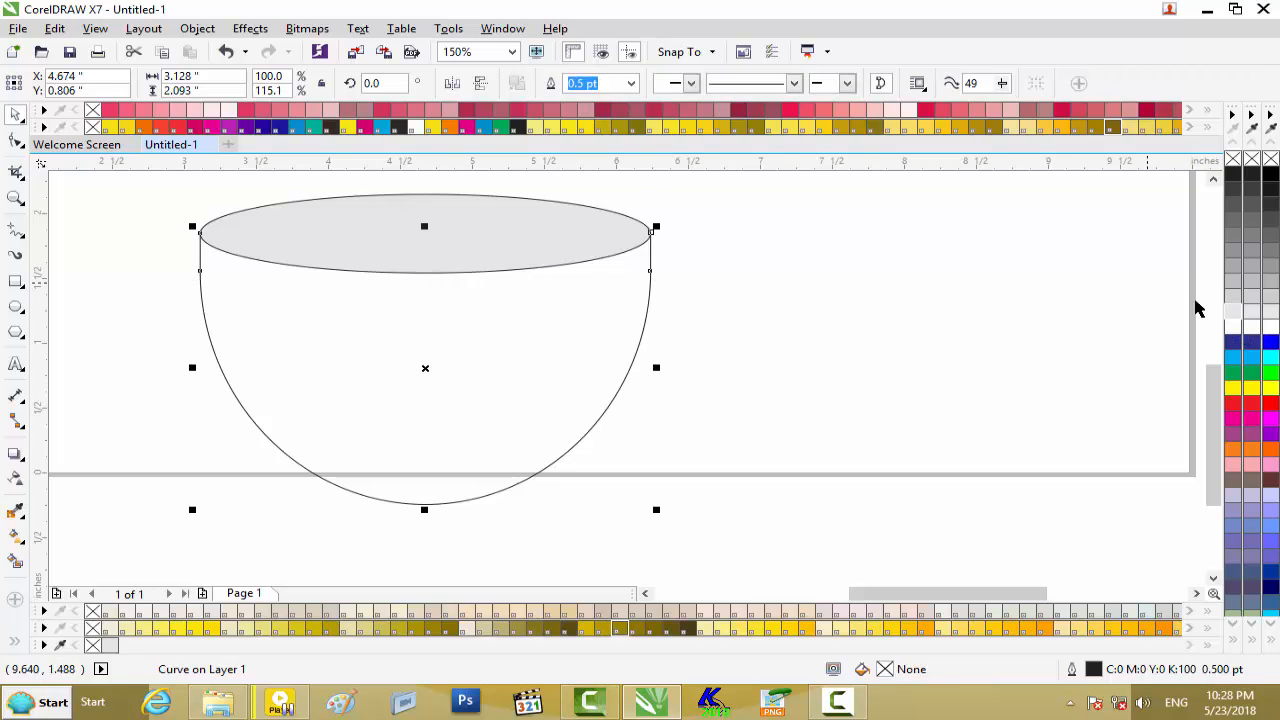
click(1235, 311)
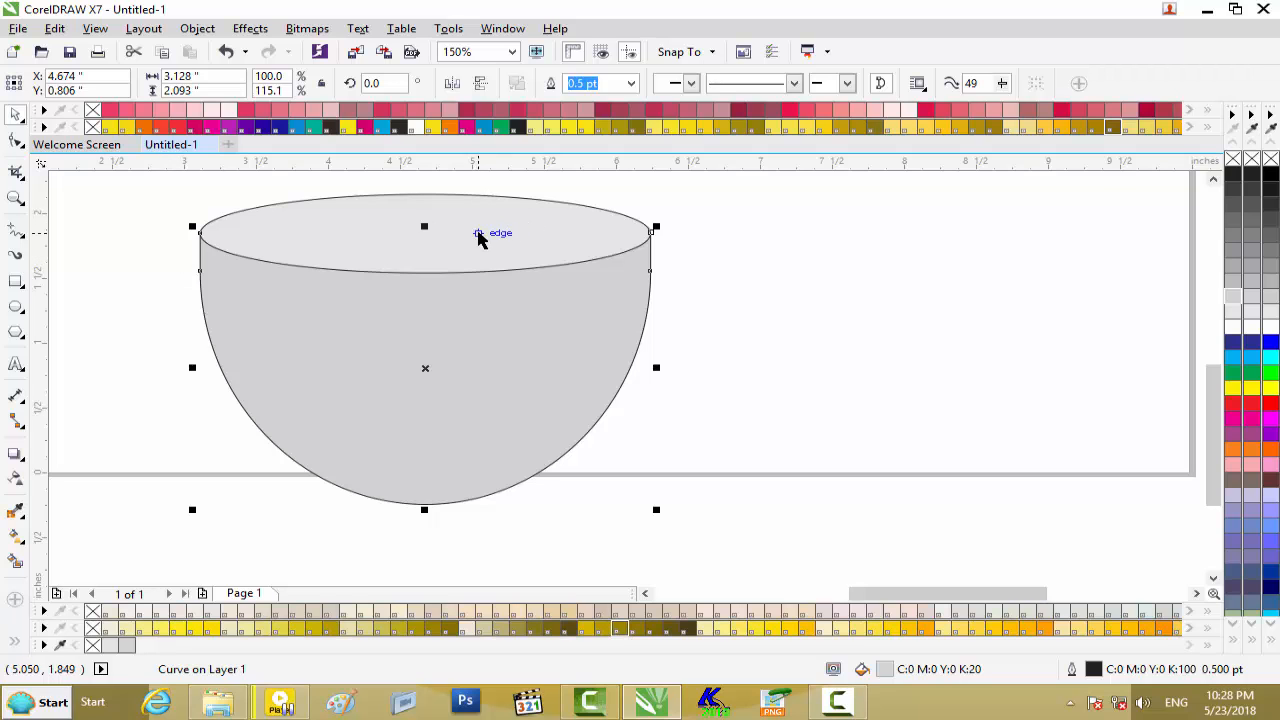
Remove the outlines from both the rim ellipse and the bowl
click(650, 224)
drag(720, 206, 114, 470)
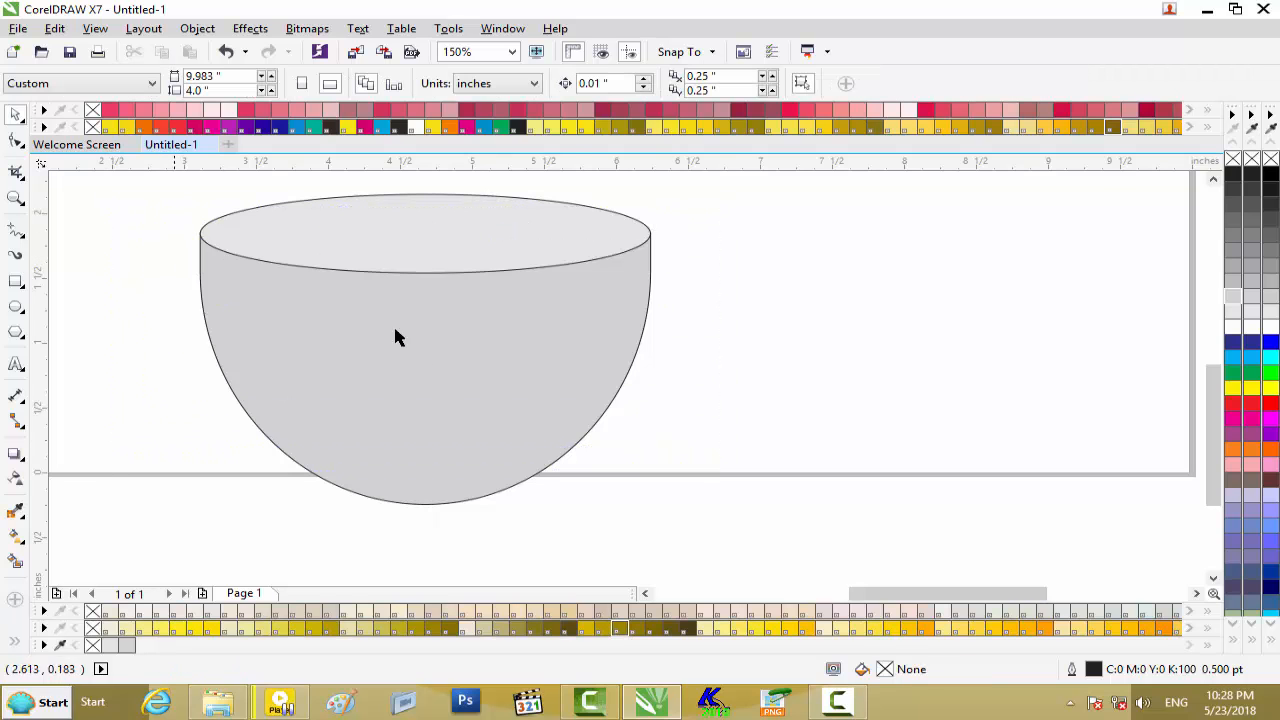
scroll(677, 287, down, 2)
drag(715, 333, 752, 441)
right_click(1234, 159)
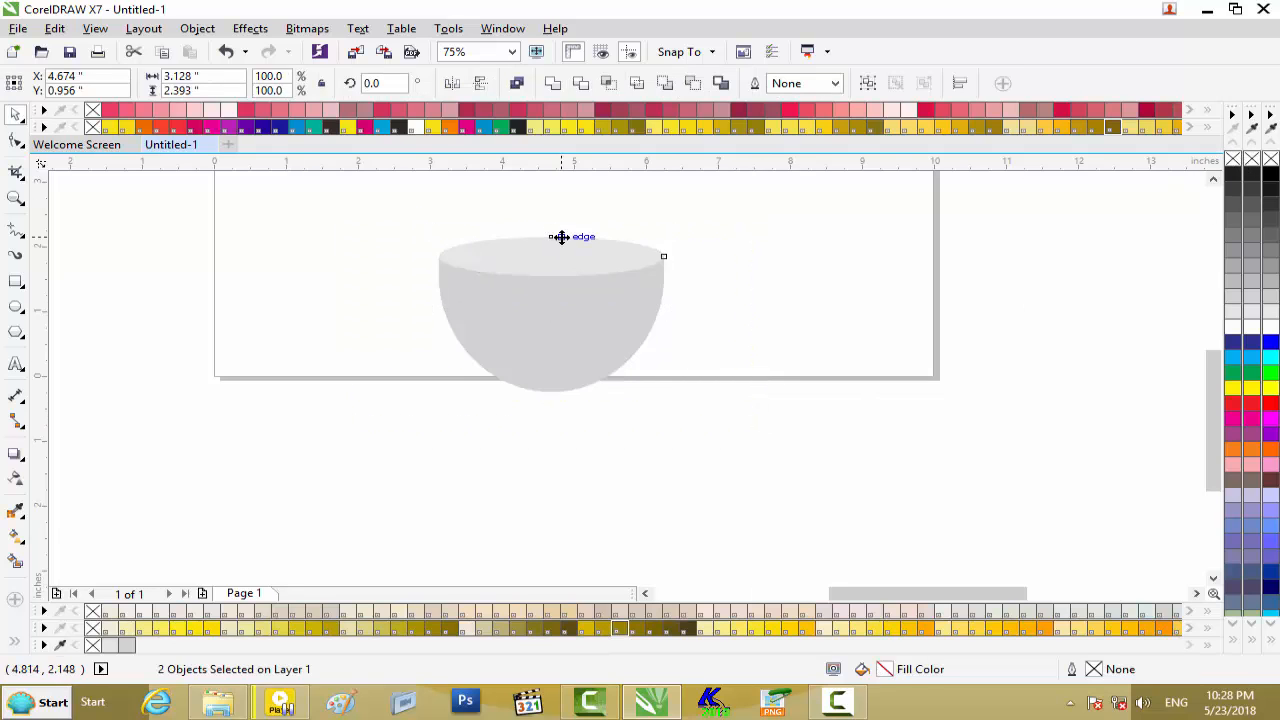
scroll(560, 237, up, 2)
click(887, 255)
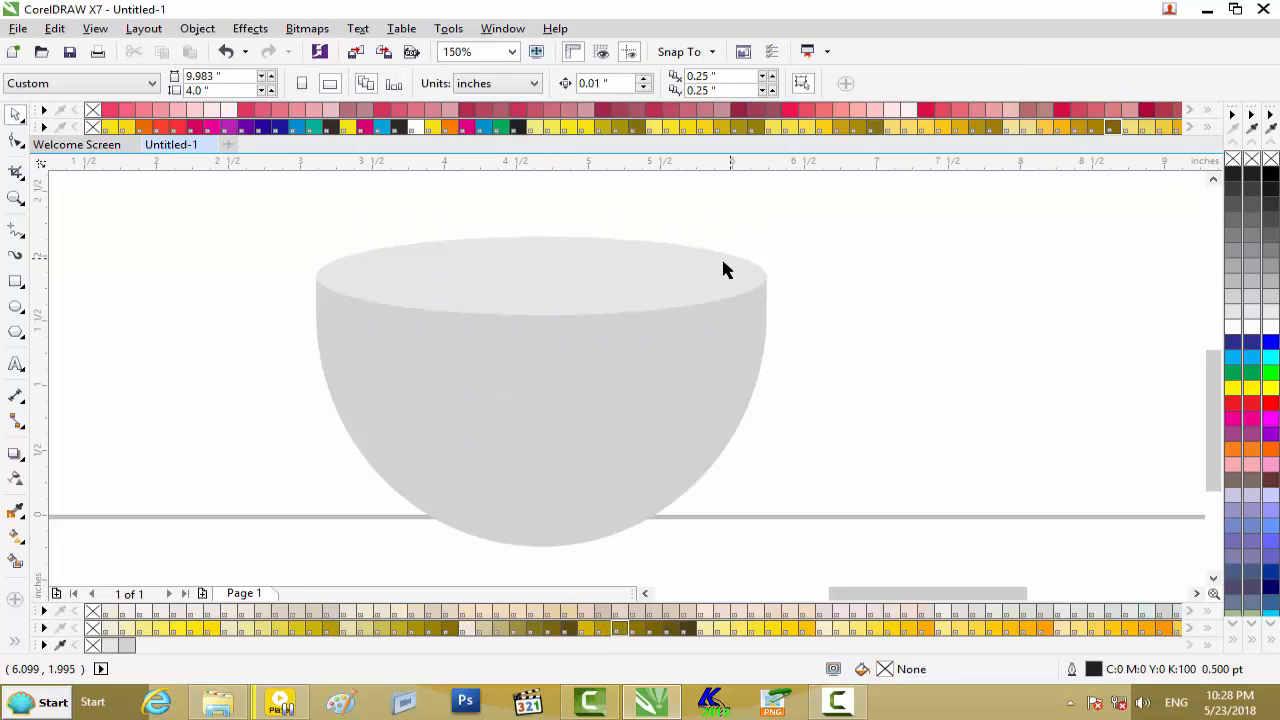
Give the rim ellipse a horizontal linear fountain fill from C5 M5 Y44 K0 at its left end to C9 M22 Y55 K0 at its right
click(654, 281)
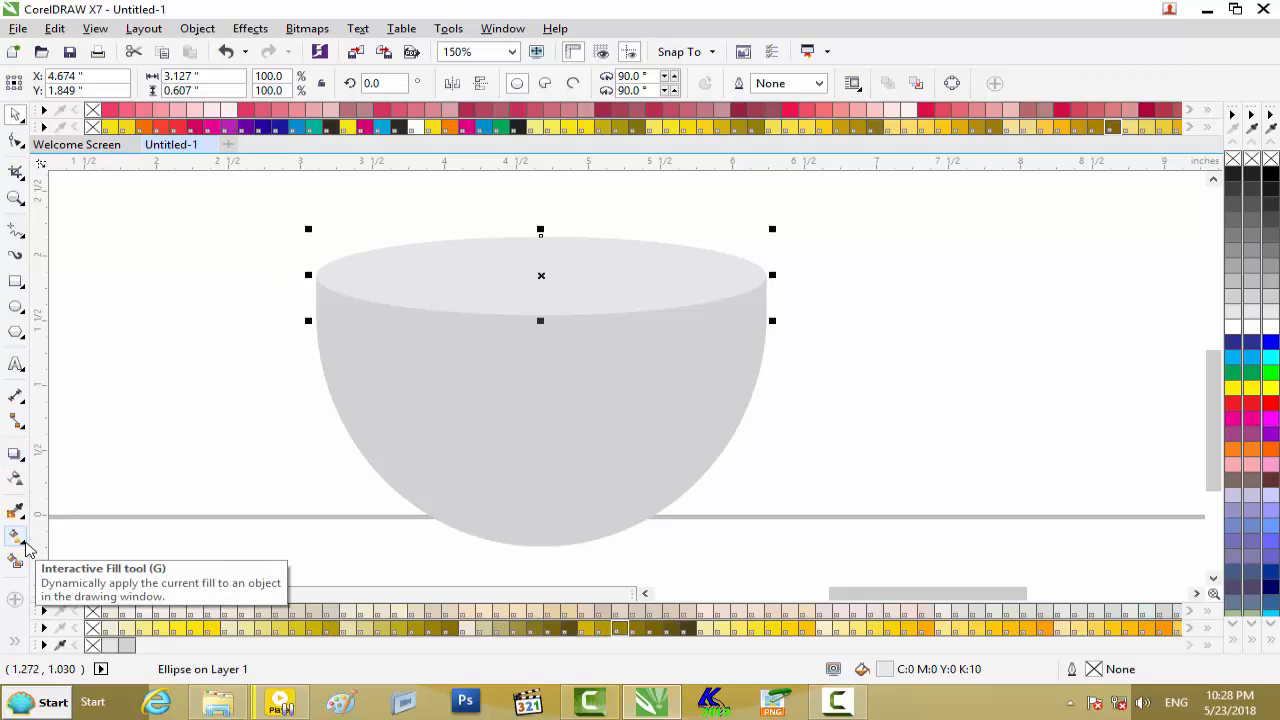
click(22, 542)
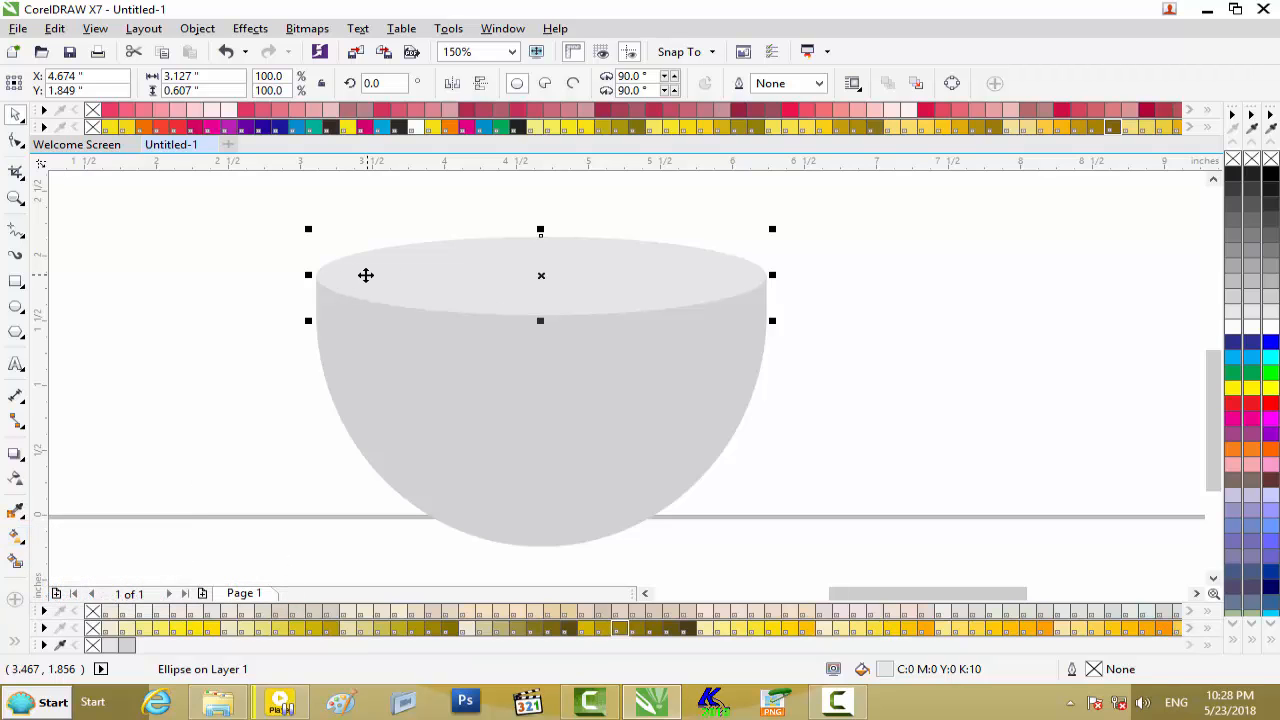
key(g)
drag(299, 265, 772, 265)
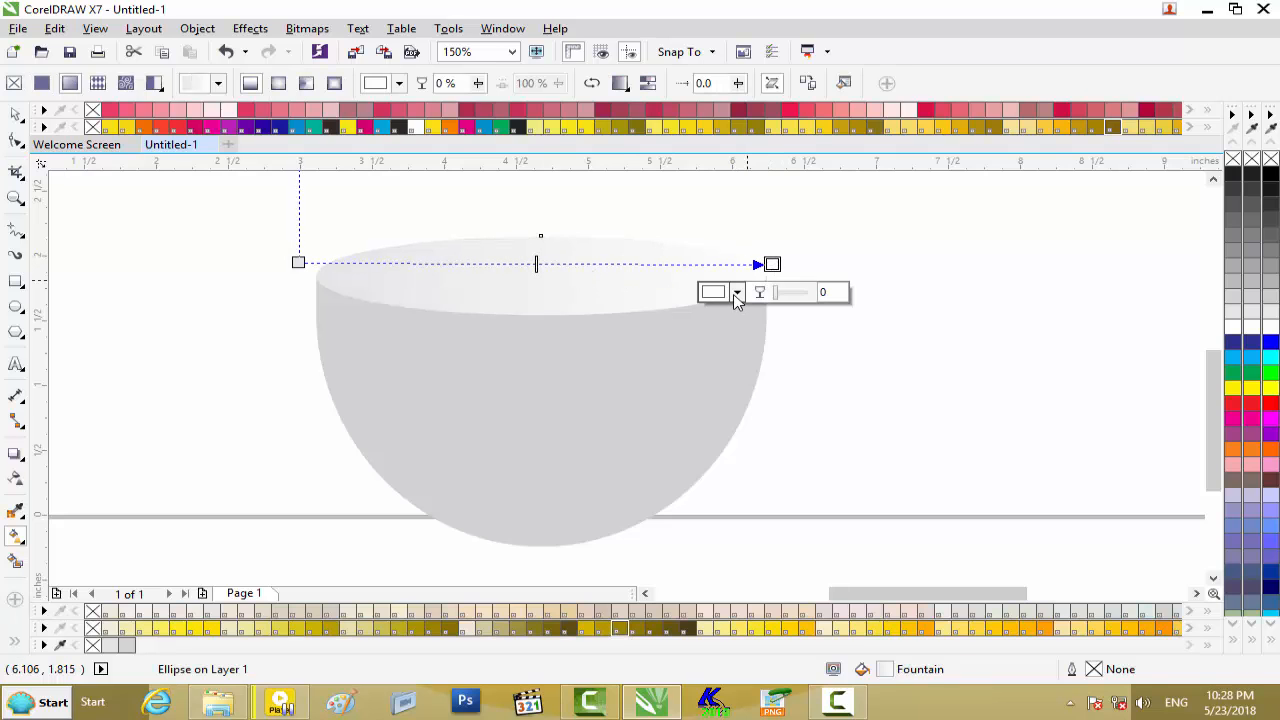
click(736, 293)
drag(843, 478, 843, 471)
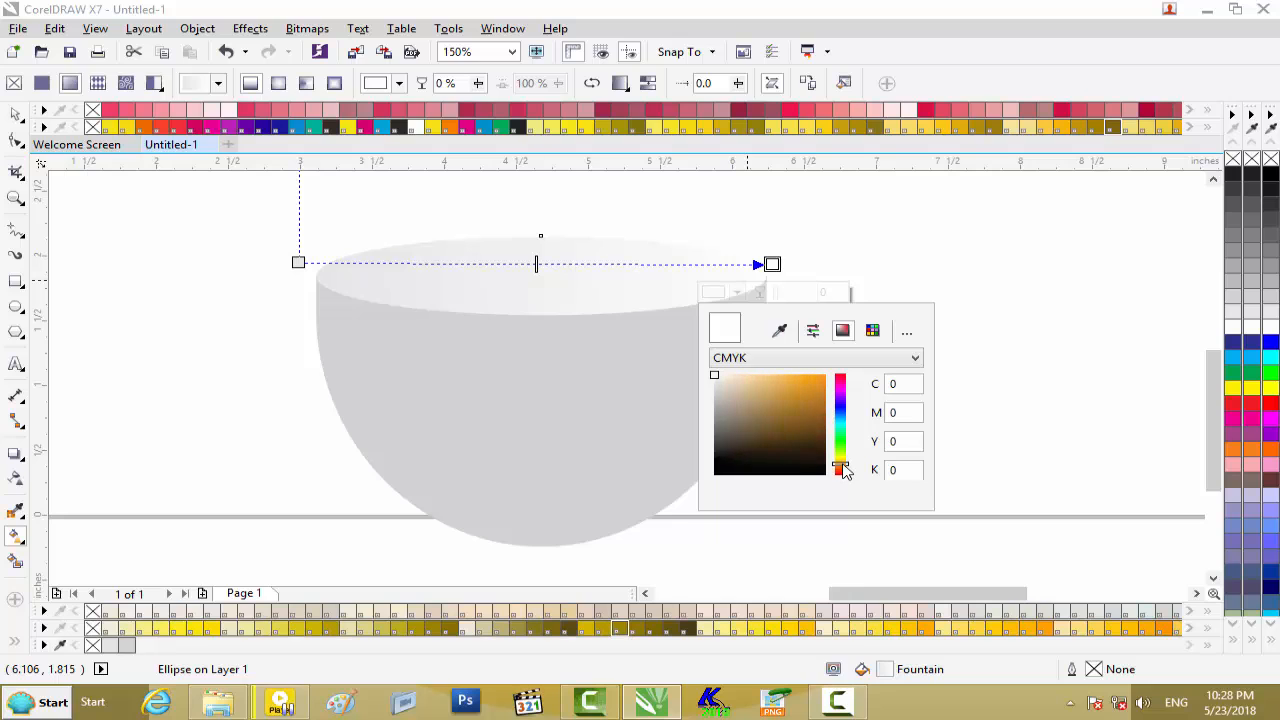
drag(766, 377, 760, 381)
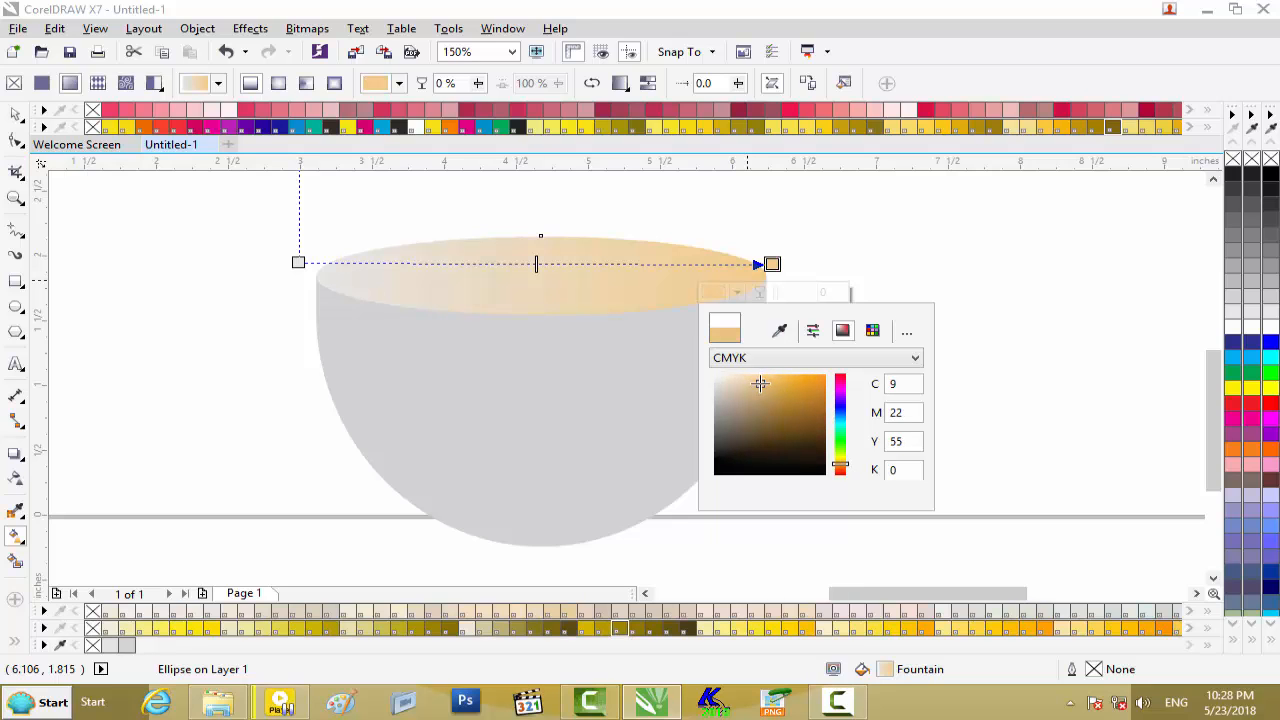
click(298, 264)
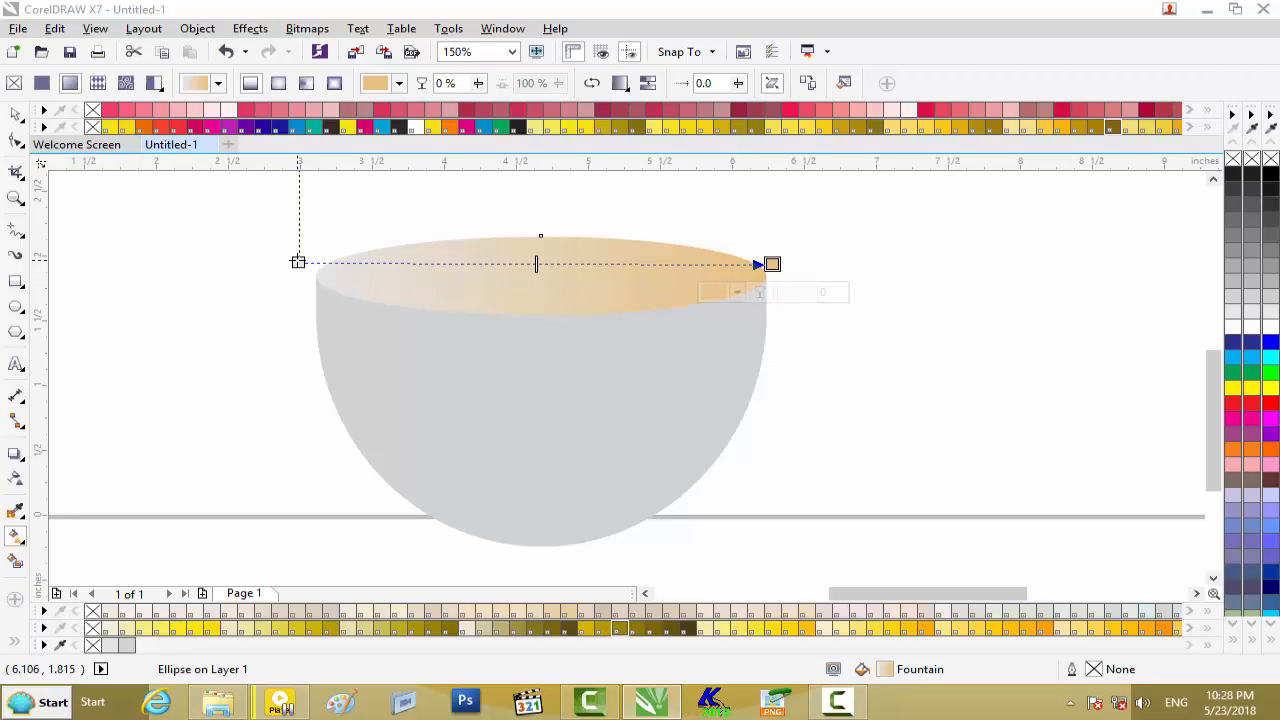
click(263, 290)
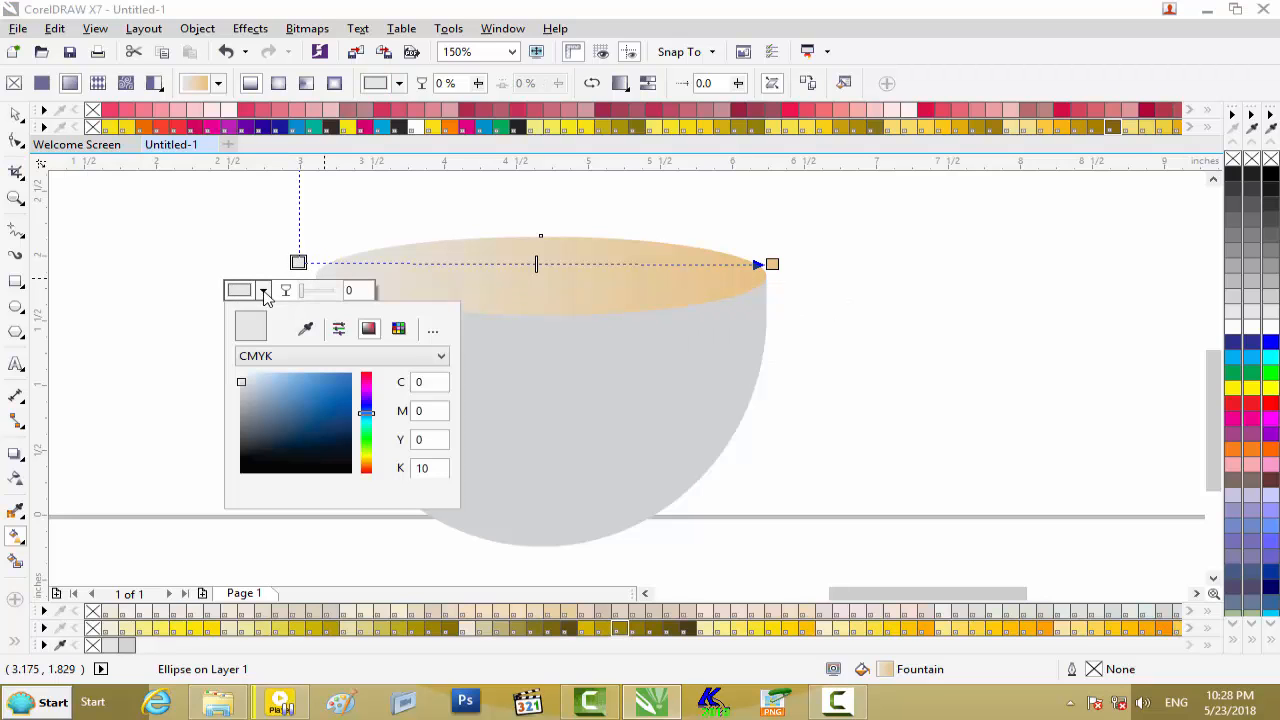
drag(368, 414, 364, 460)
click(289, 382)
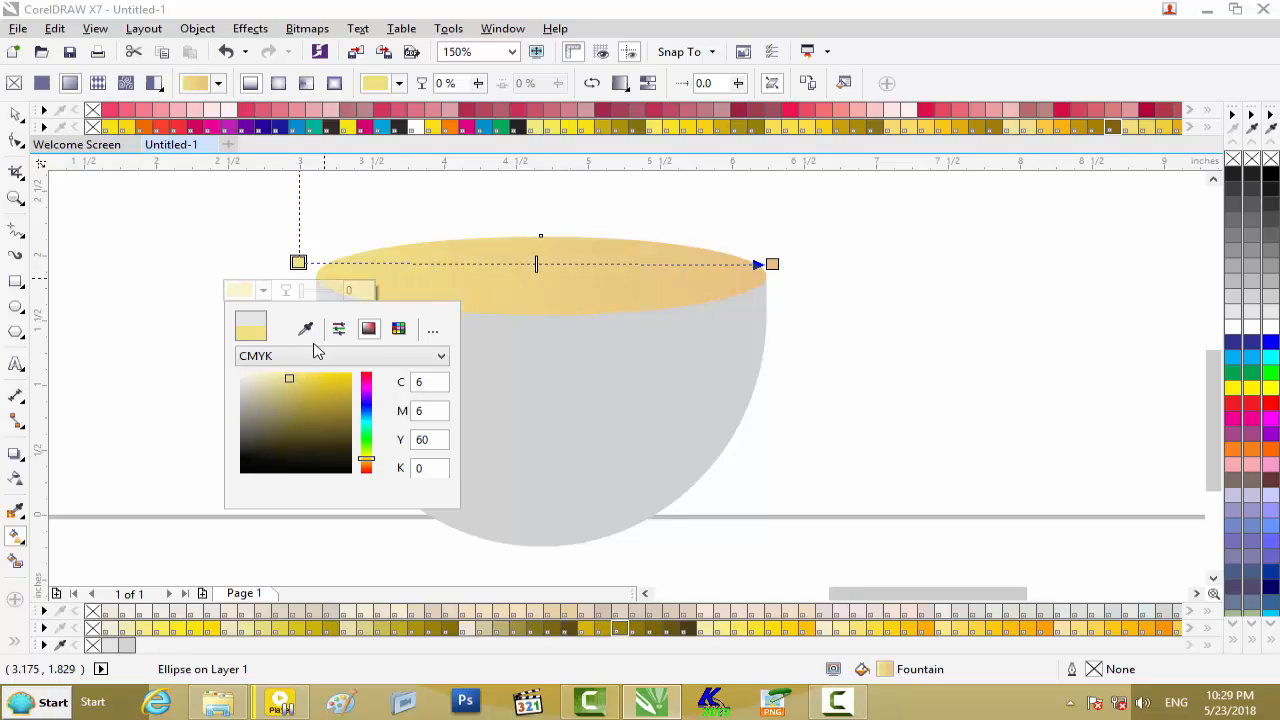
drag(289, 380, 284, 378)
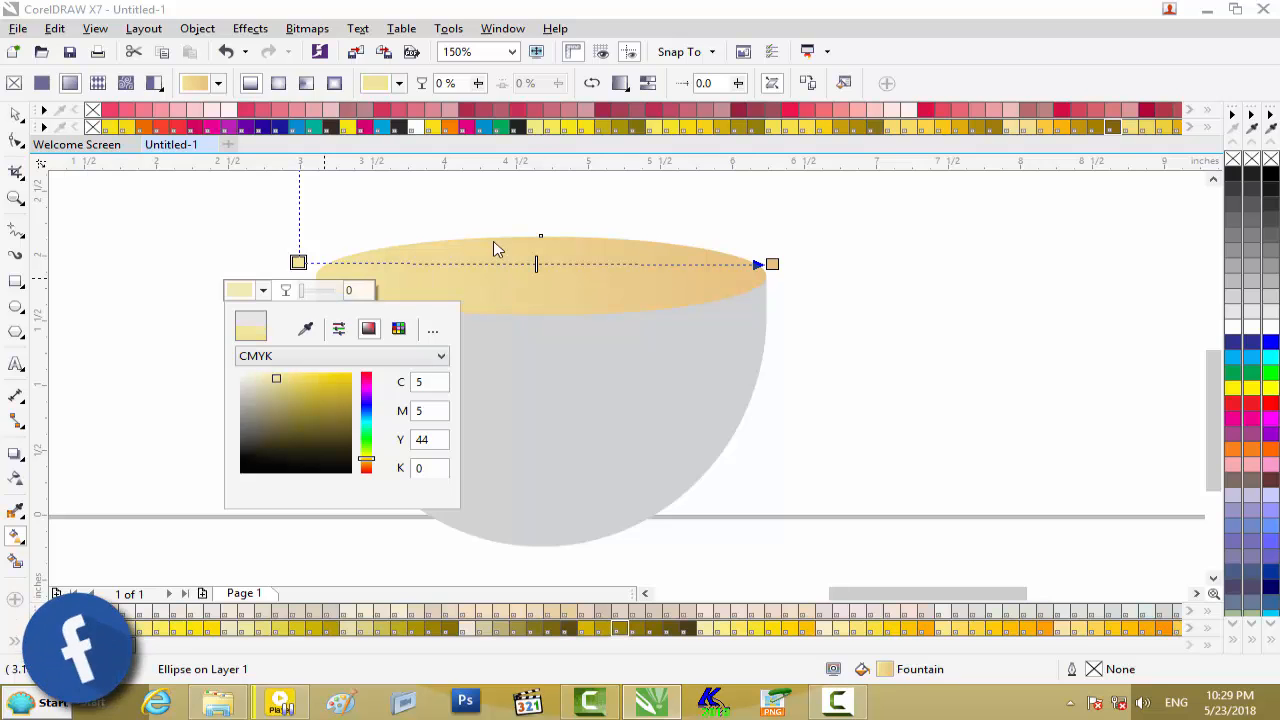
Add two colour nodes to the rim's gradient: #D9CB9E at 32% and #DBCBA8 at 65%
double_click(451, 263)
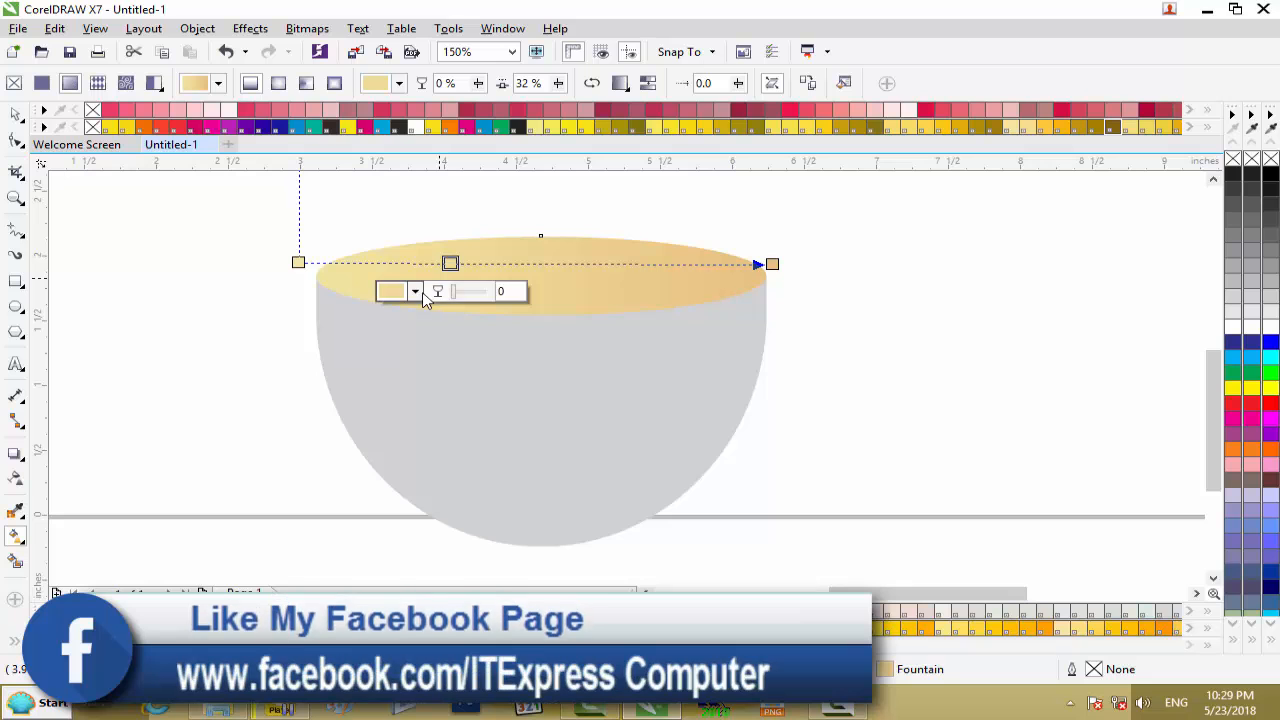
click(414, 291)
drag(432, 383, 422, 389)
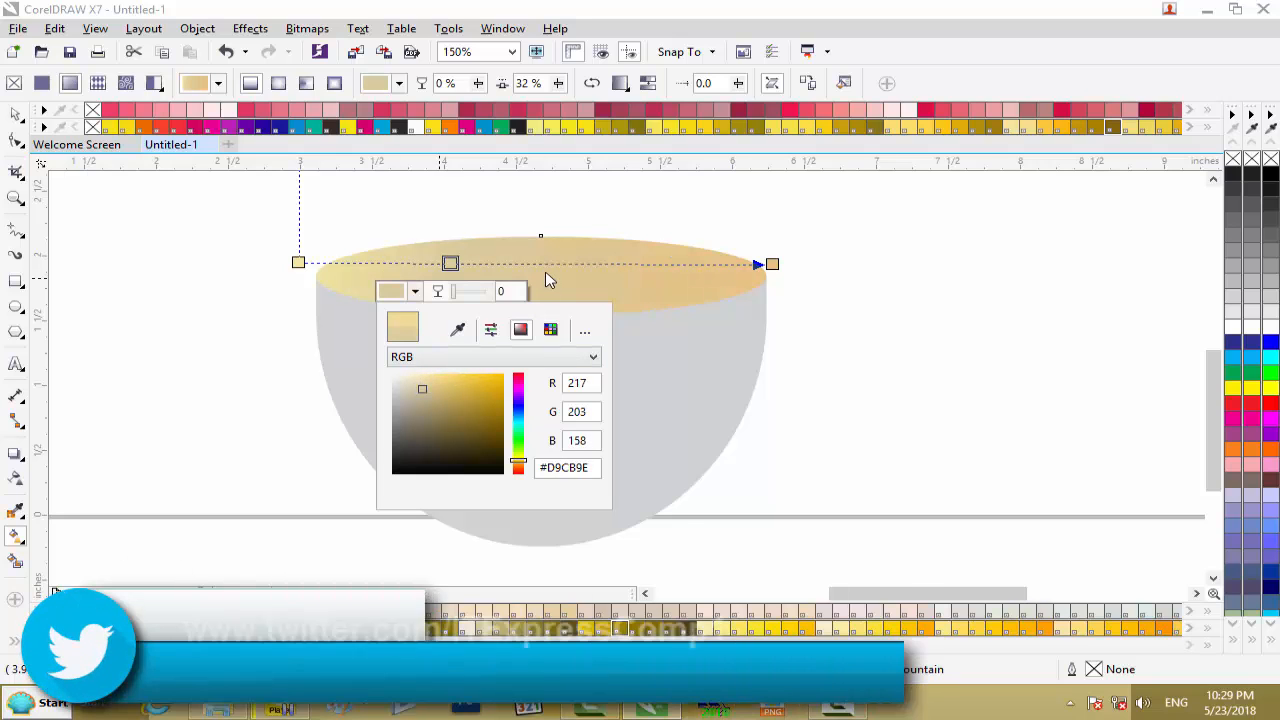
click(606, 263)
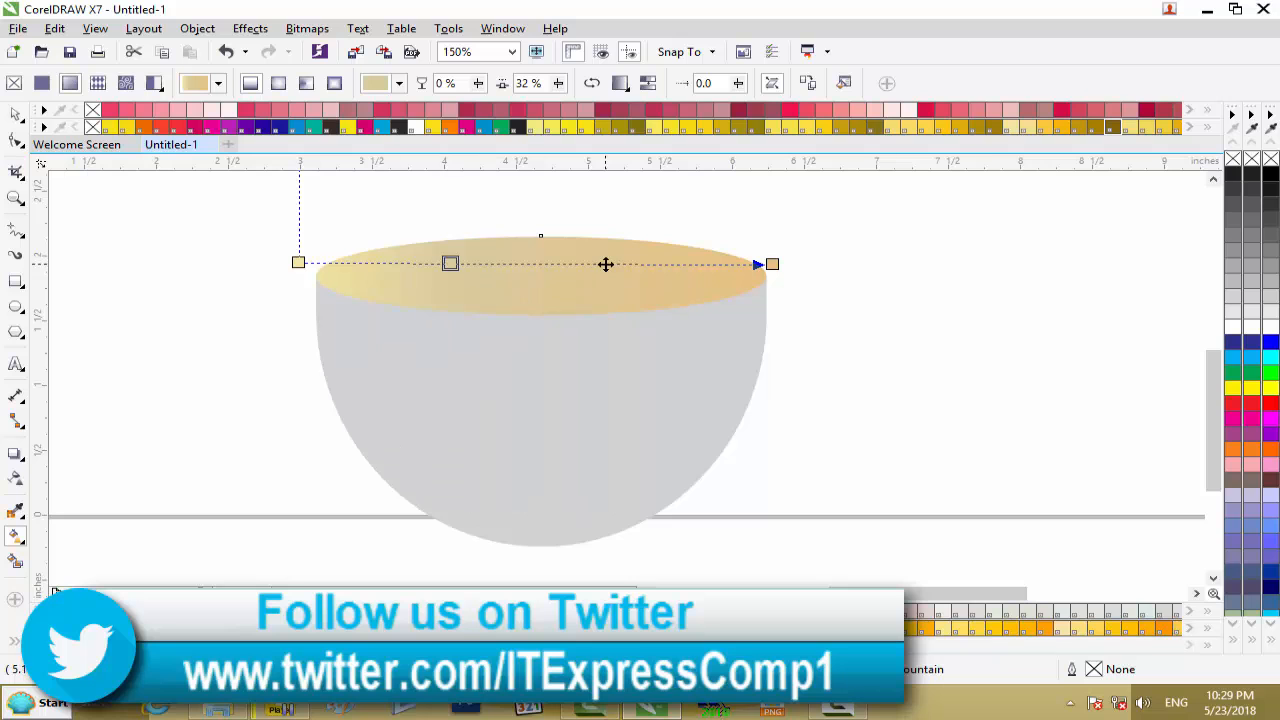
double_click(606, 263)
click(571, 292)
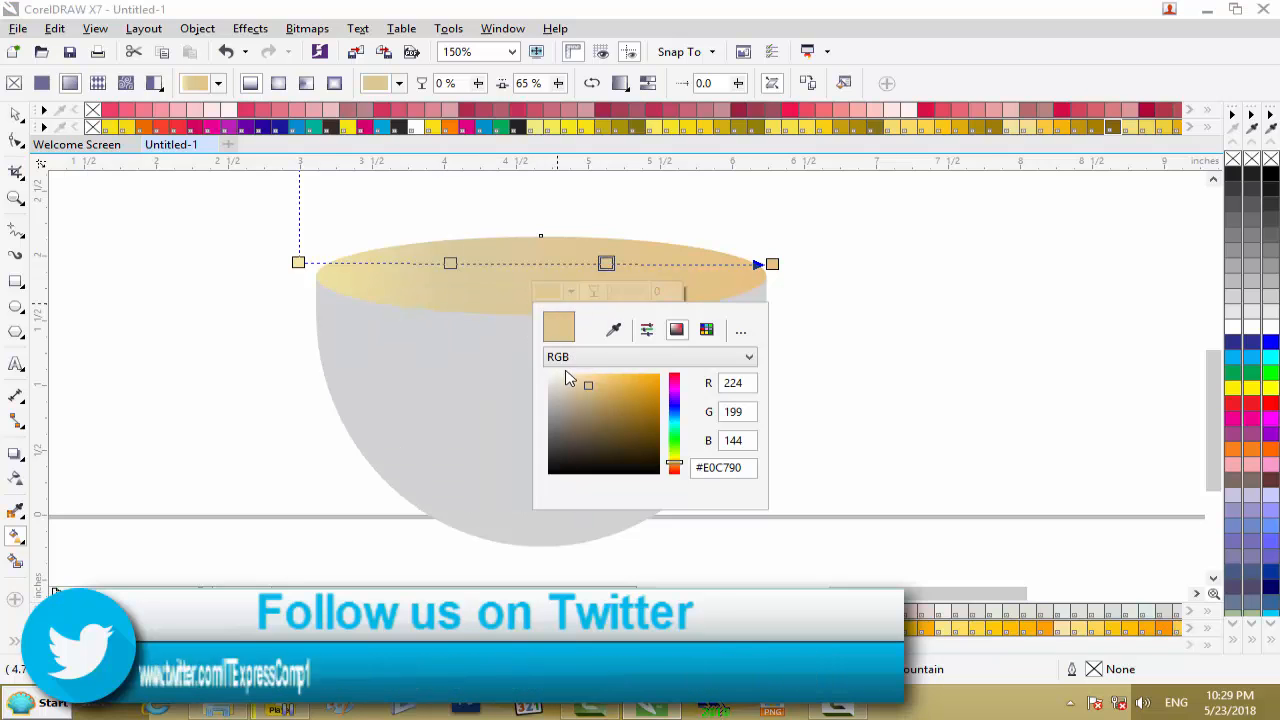
drag(591, 386, 574, 388)
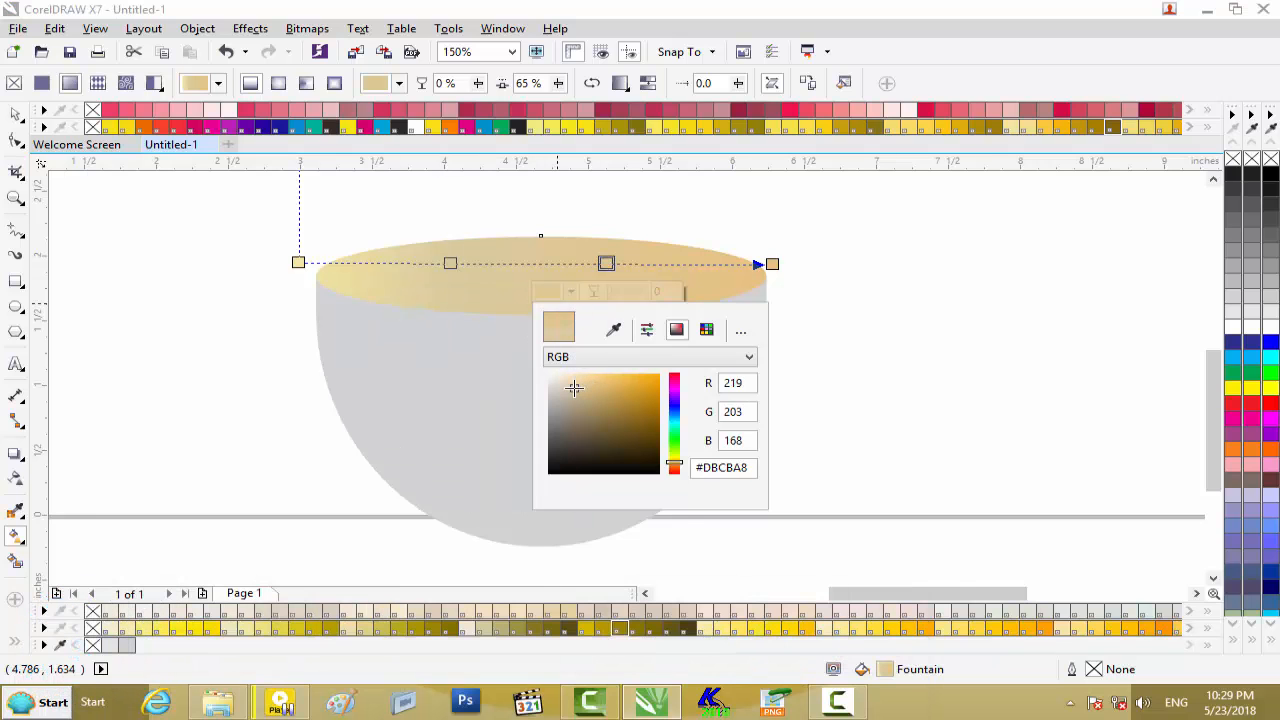
Recolour the rim gradient's end nodes, the right one to a pale beige and the left one to C5 M19 Y43 K0
click(772, 263)
click(737, 292)
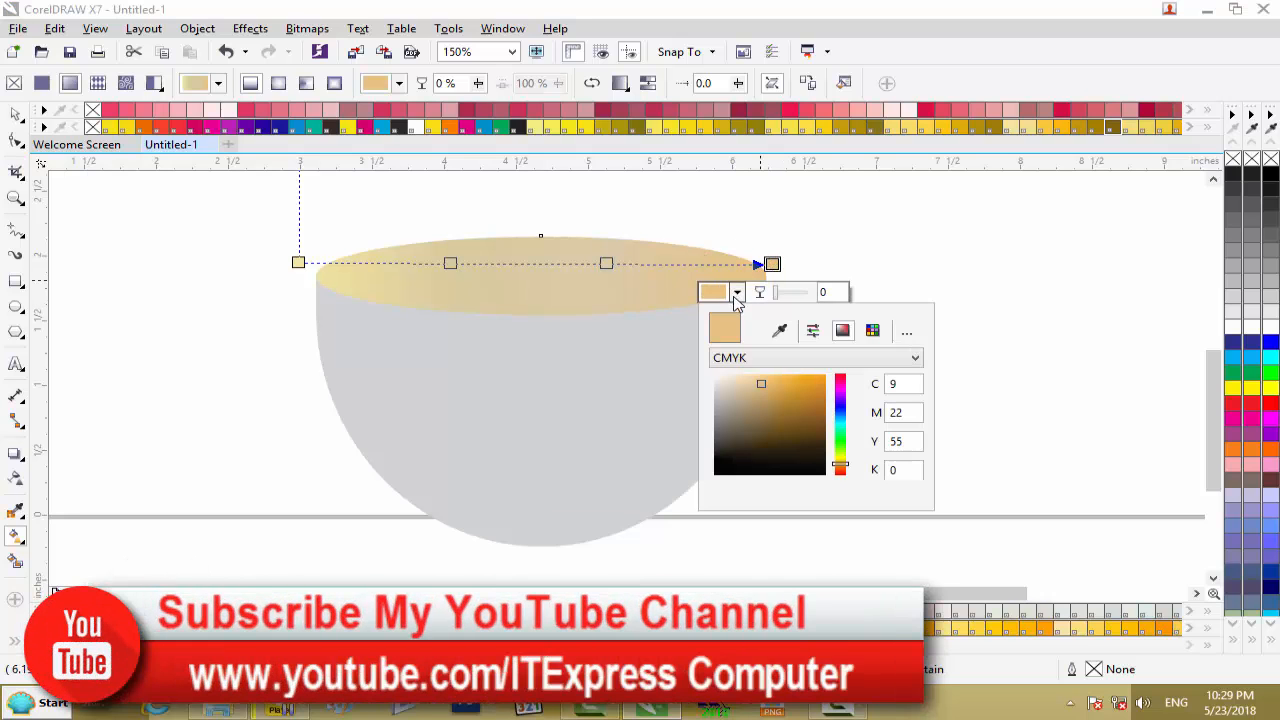
drag(757, 382, 744, 383)
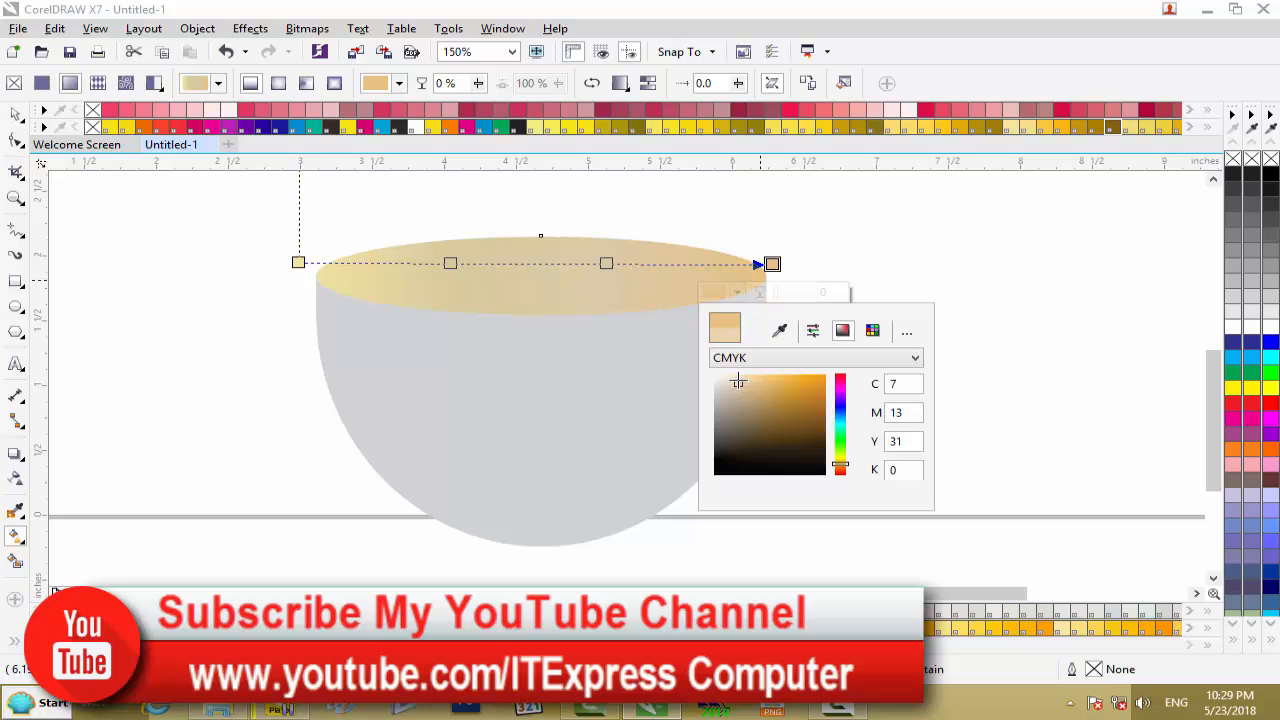
click(298, 264)
click(298, 264)
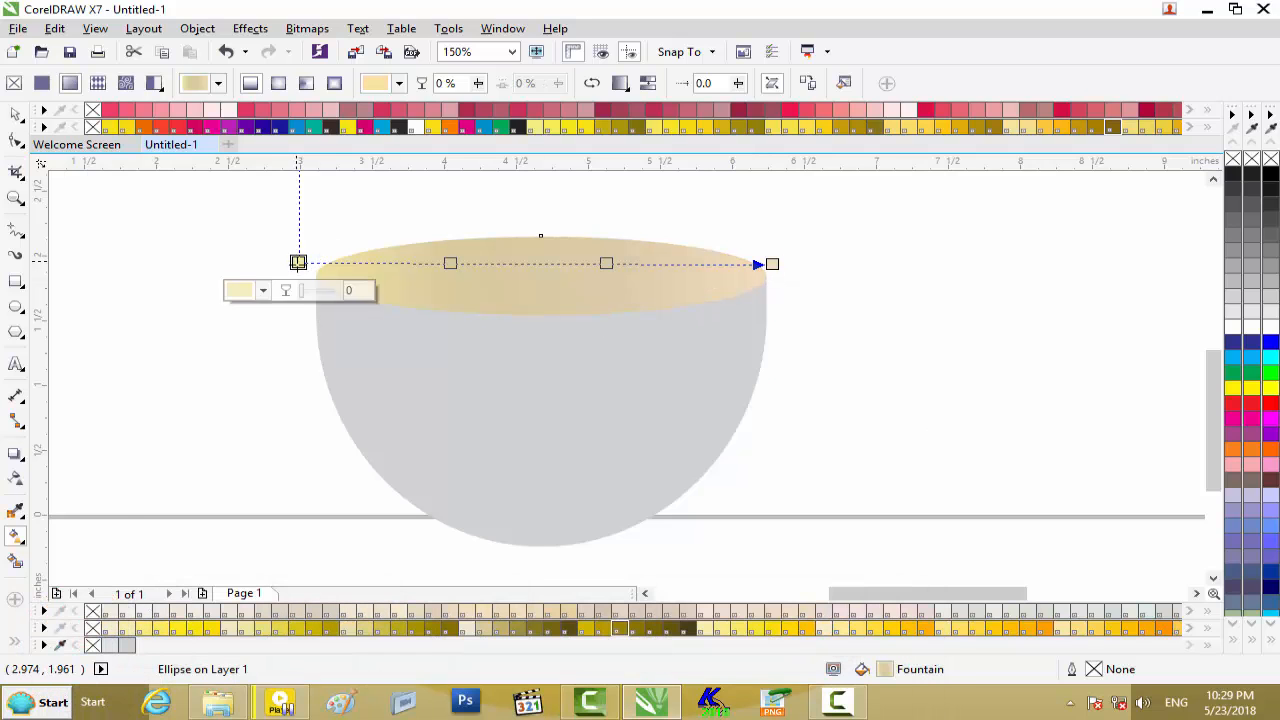
click(262, 291)
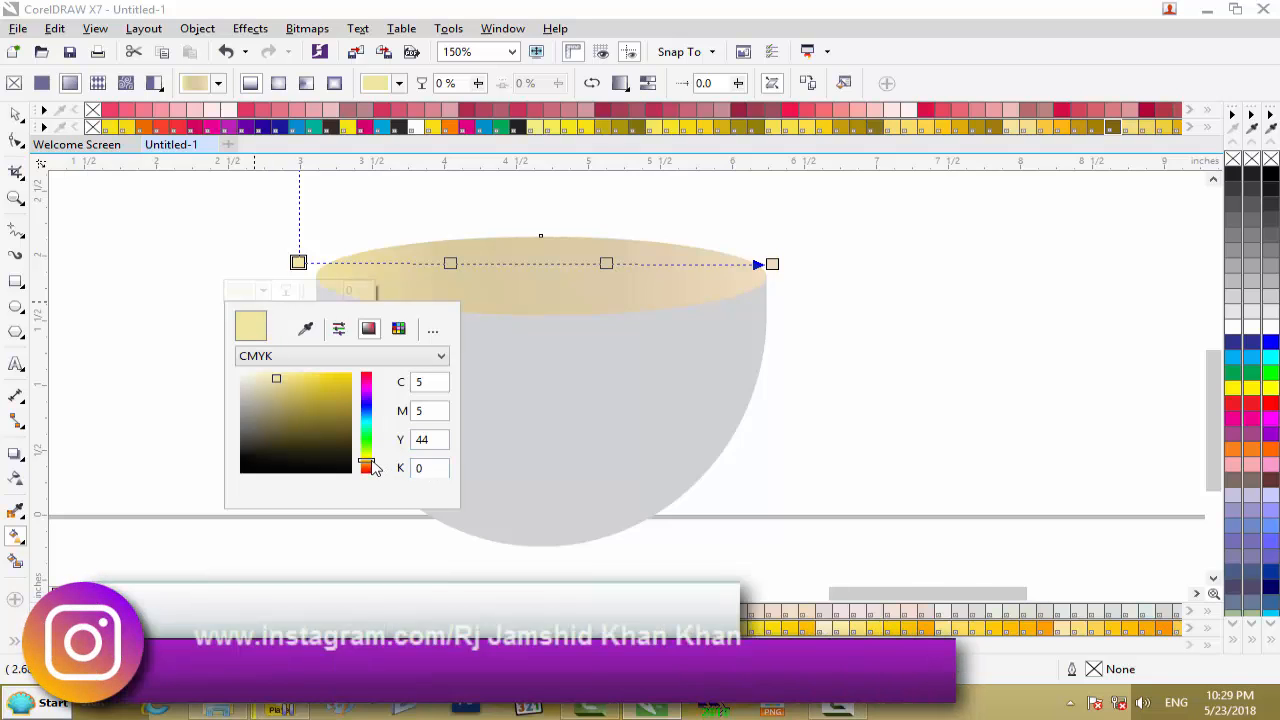
click(277, 378)
drag(277, 378, 279, 380)
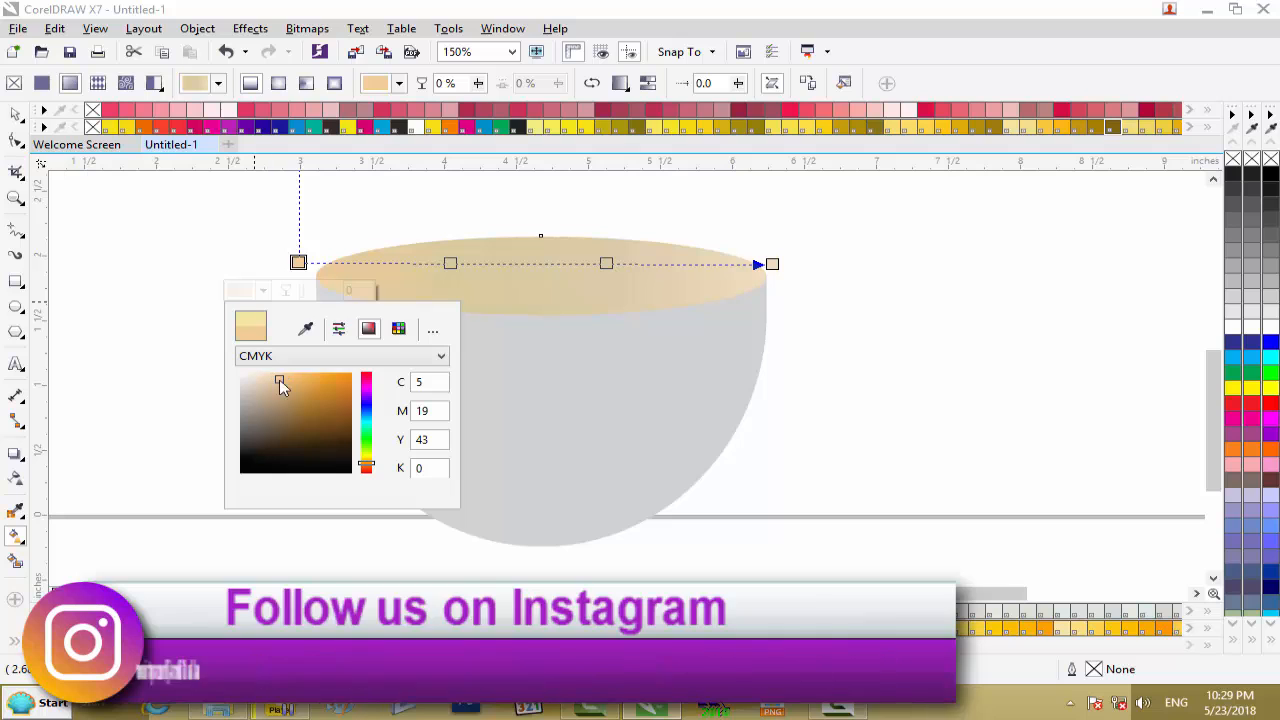
Make a concentric copy of the rim ellipse scaled down to about 3.014 by 0.585 inches
click(16, 118)
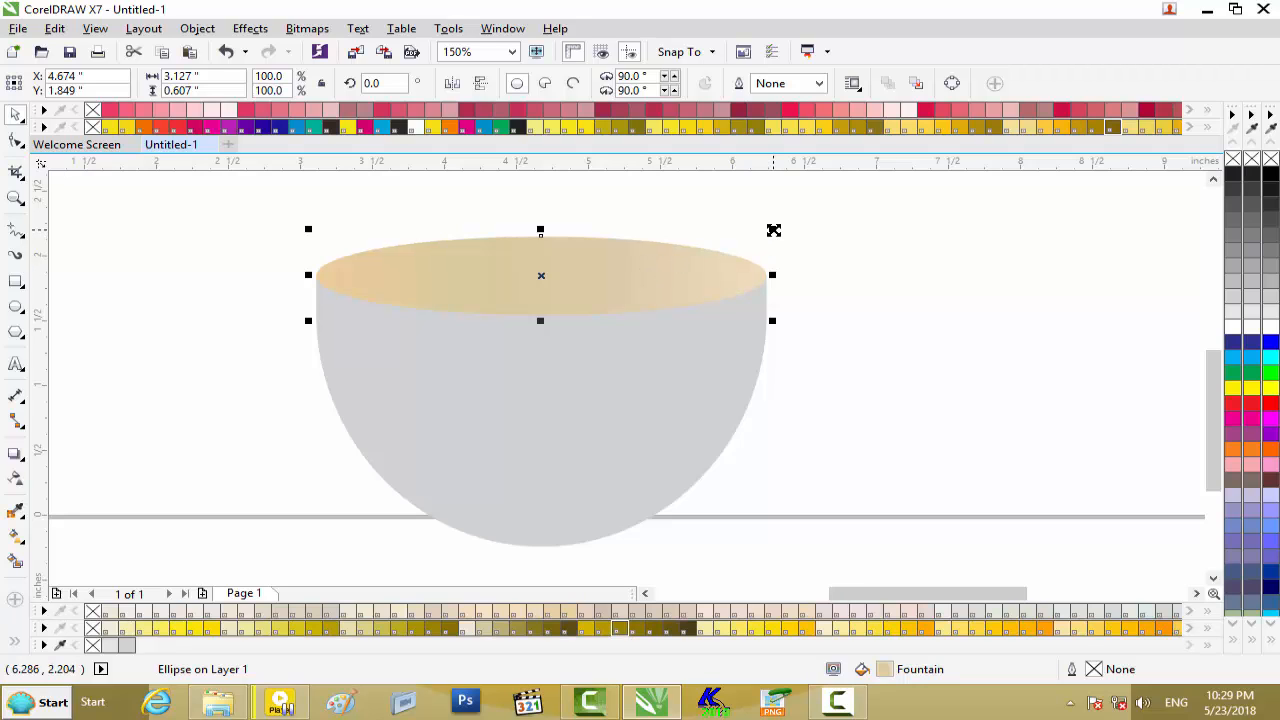
drag(773, 230, 790, 232)
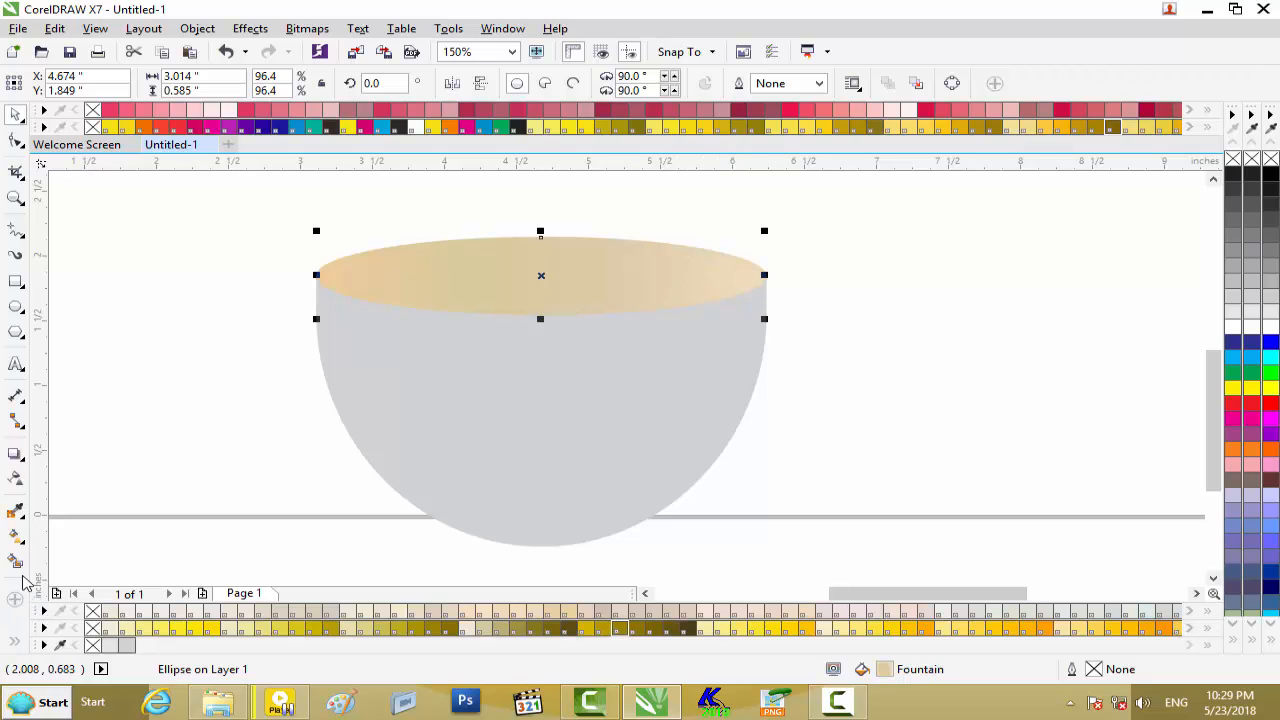
Darken the left end node of the inner ellipse's gradient to a tan of about C15 M28 Y56 K0
click(16, 535)
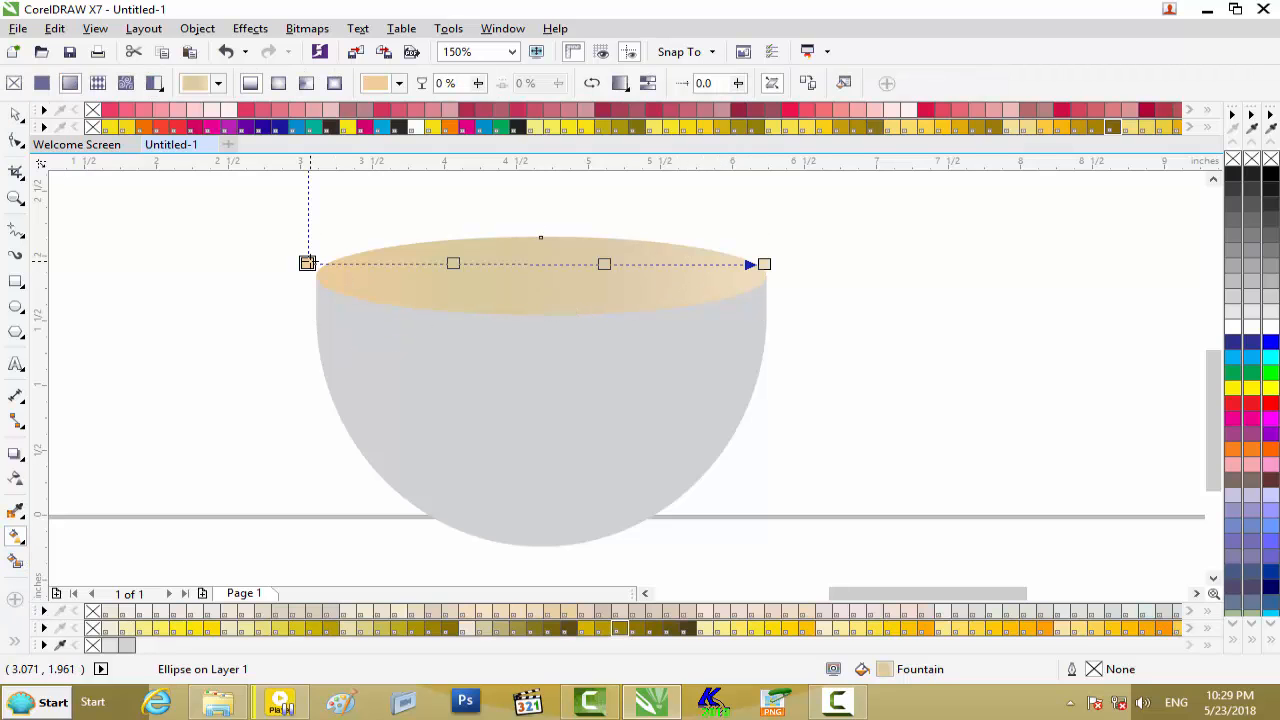
click(307, 263)
click(273, 291)
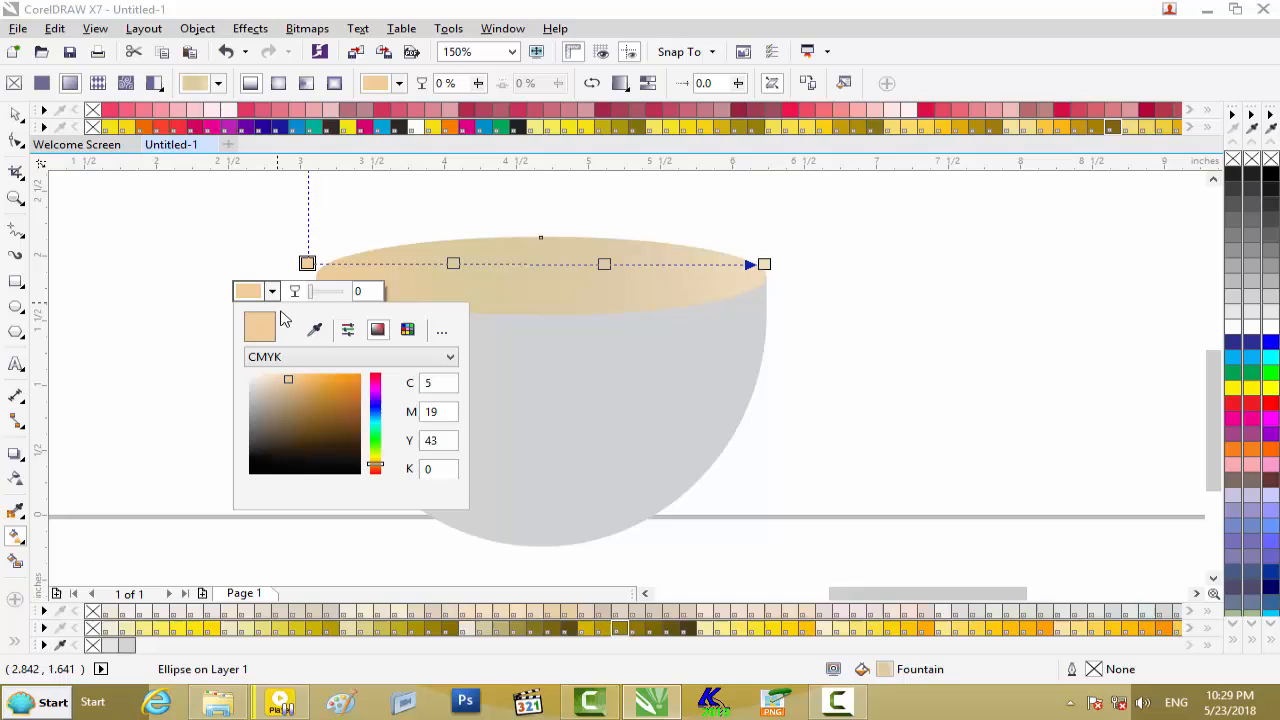
click(285, 380)
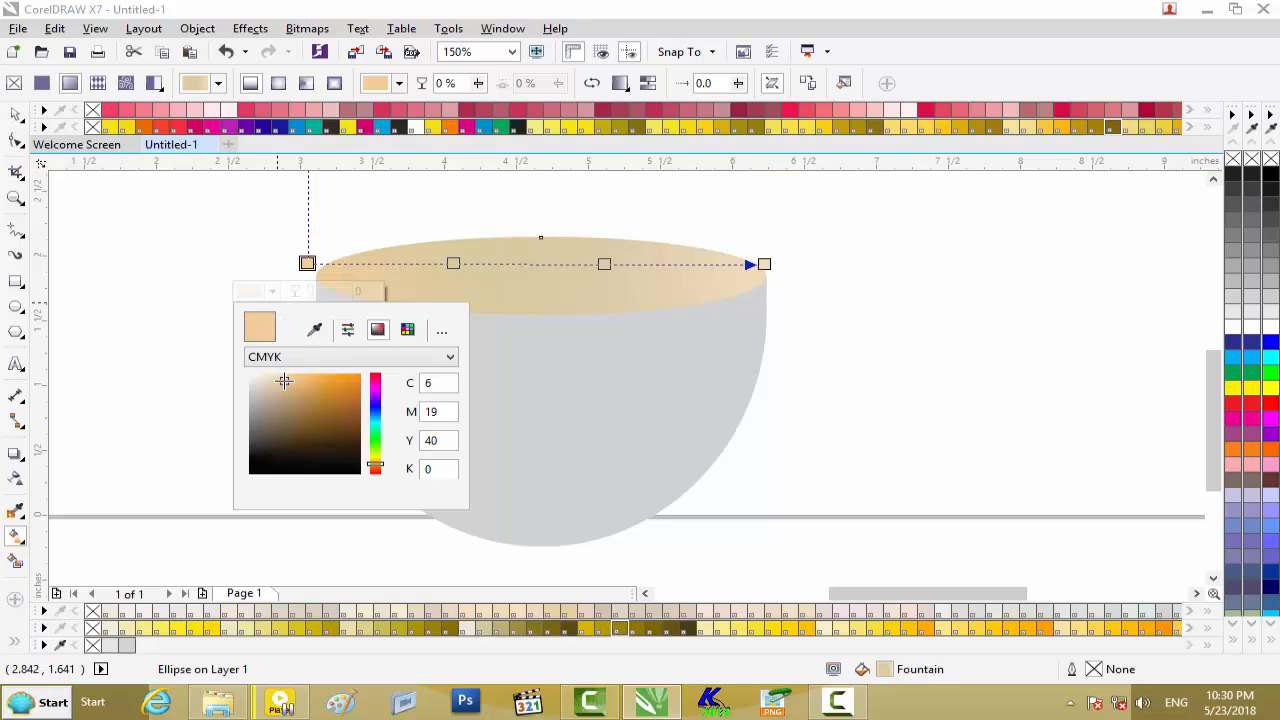
click(281, 384)
click(380, 465)
click(377, 466)
drag(285, 384, 291, 387)
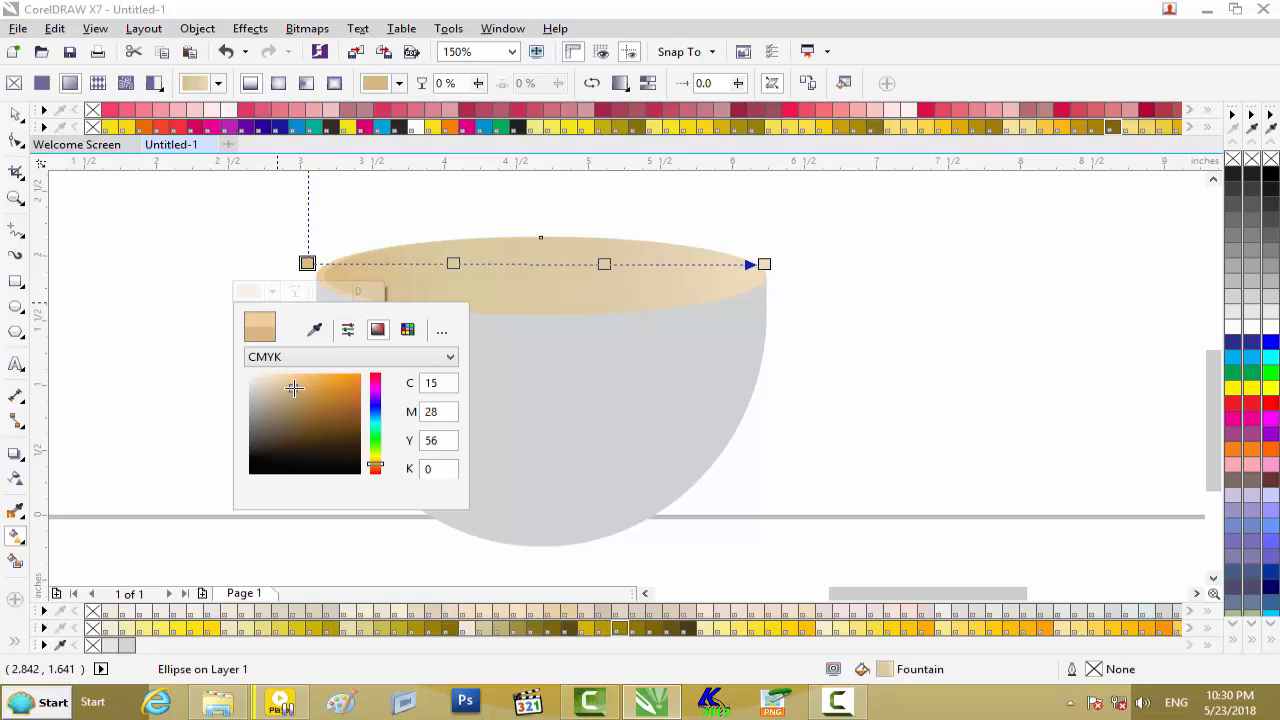
Recolour the inner ellipse's middle gradient nodes, using #E8CBA2 at 32% and #D6C6A4 at 65%
click(453, 264)
click(422, 295)
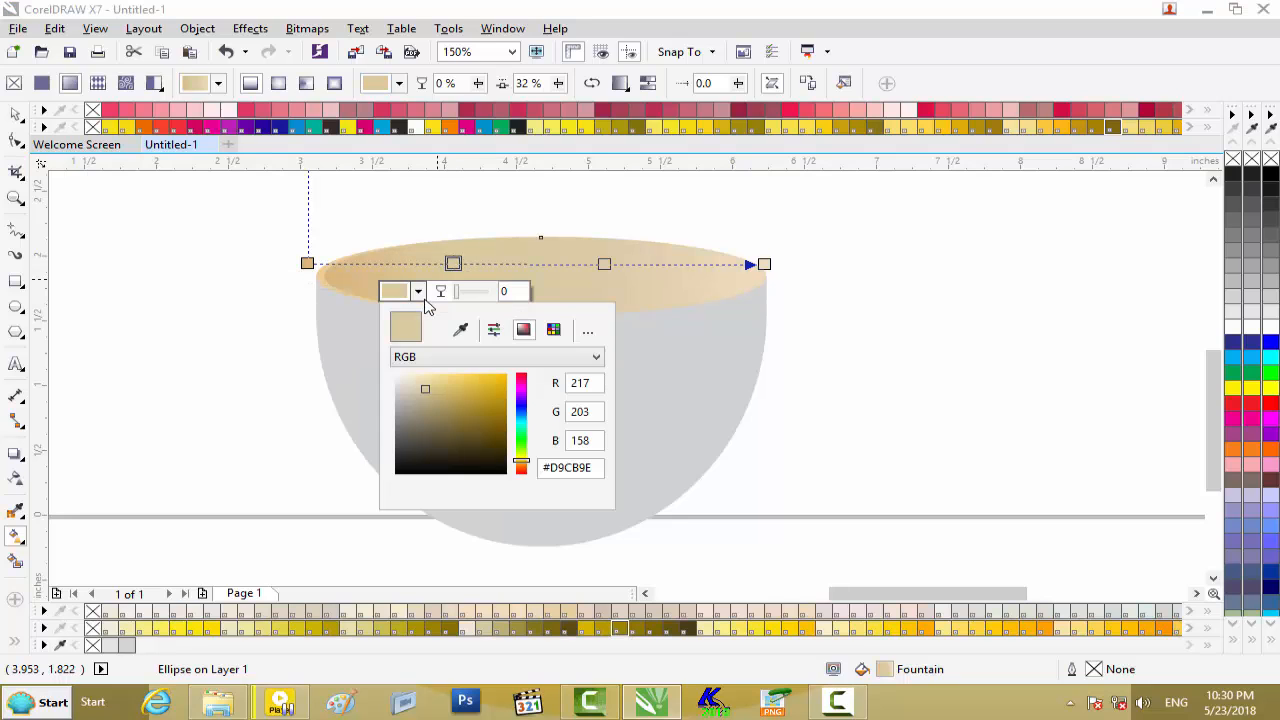
drag(424, 387, 428, 388)
drag(521, 463, 521, 463)
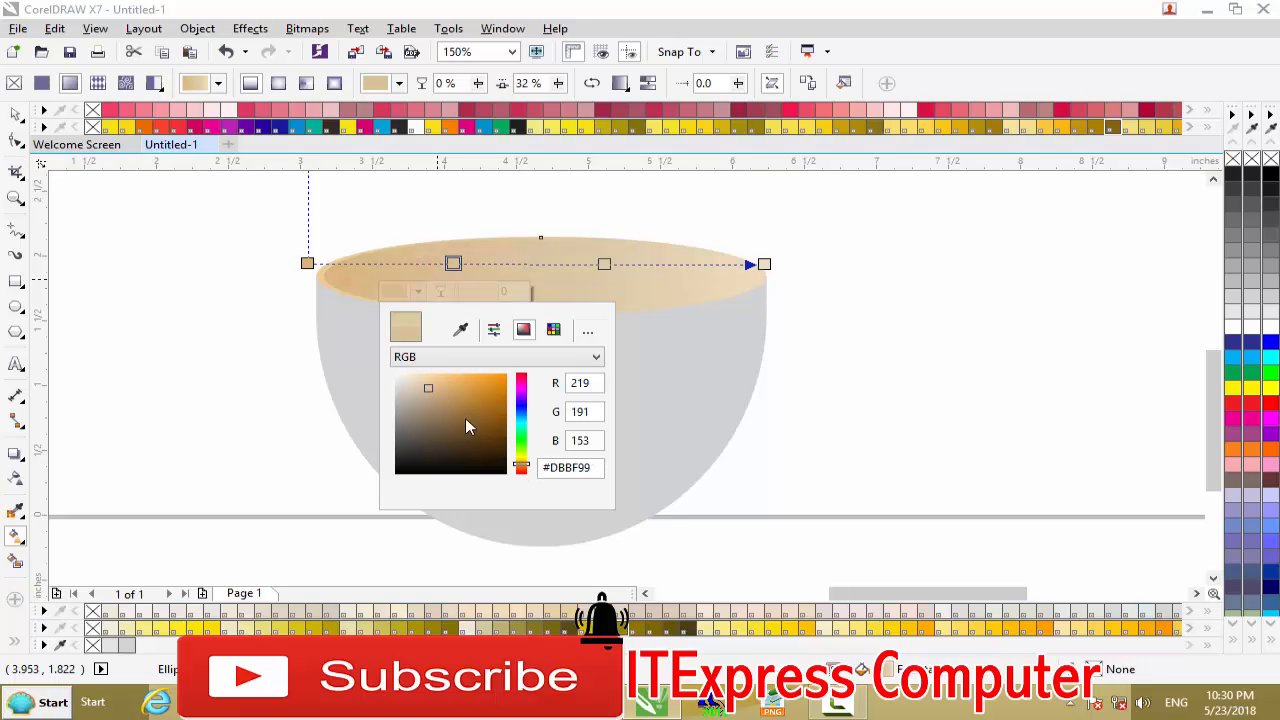
drag(429, 384, 427, 383)
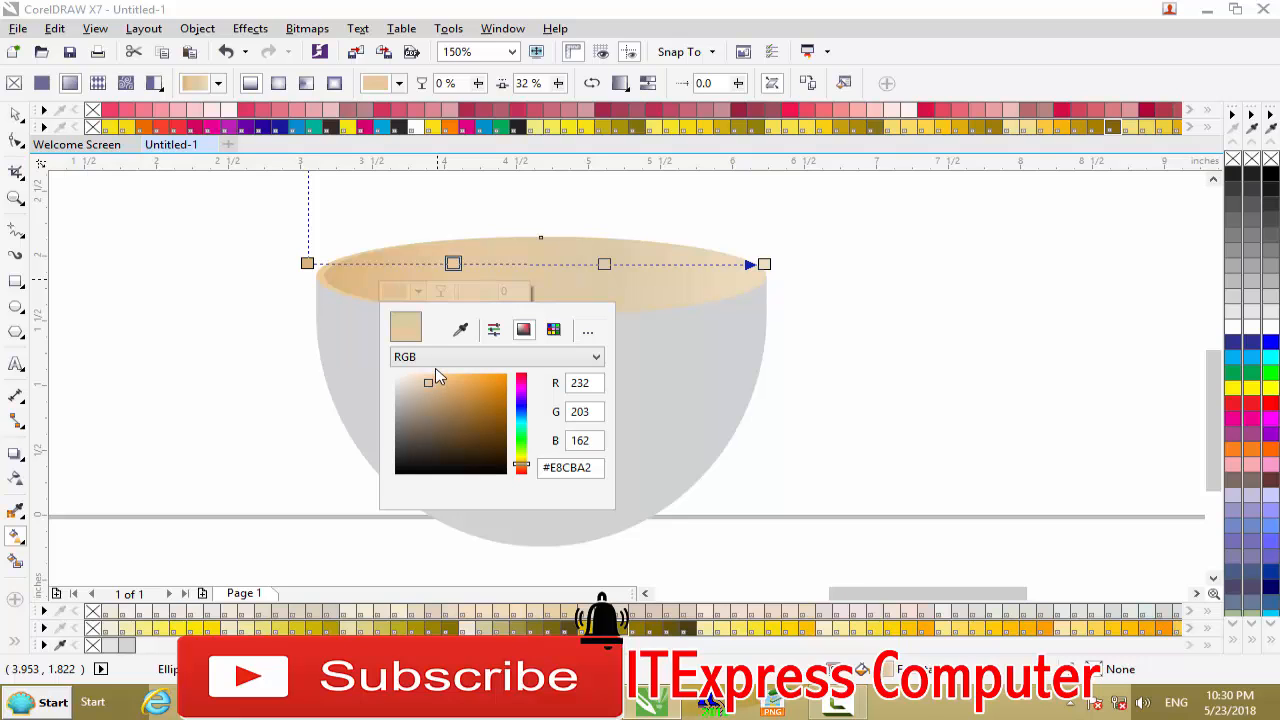
click(607, 264)
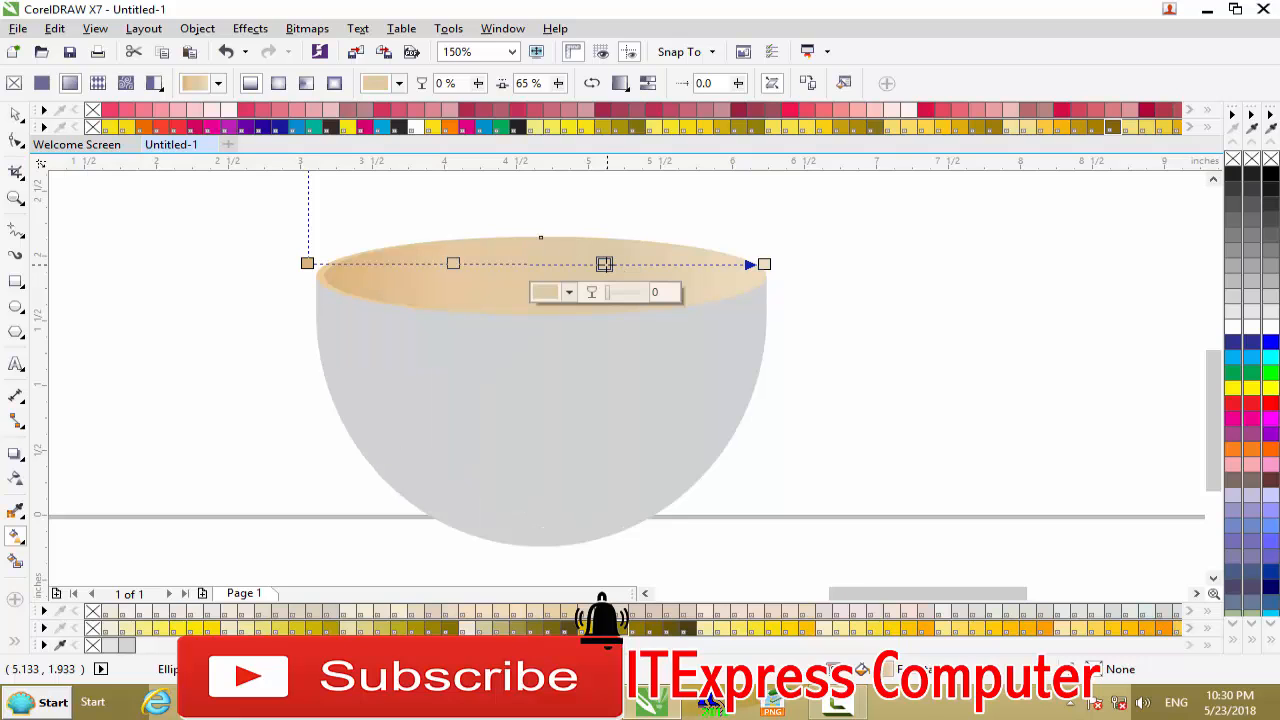
click(568, 292)
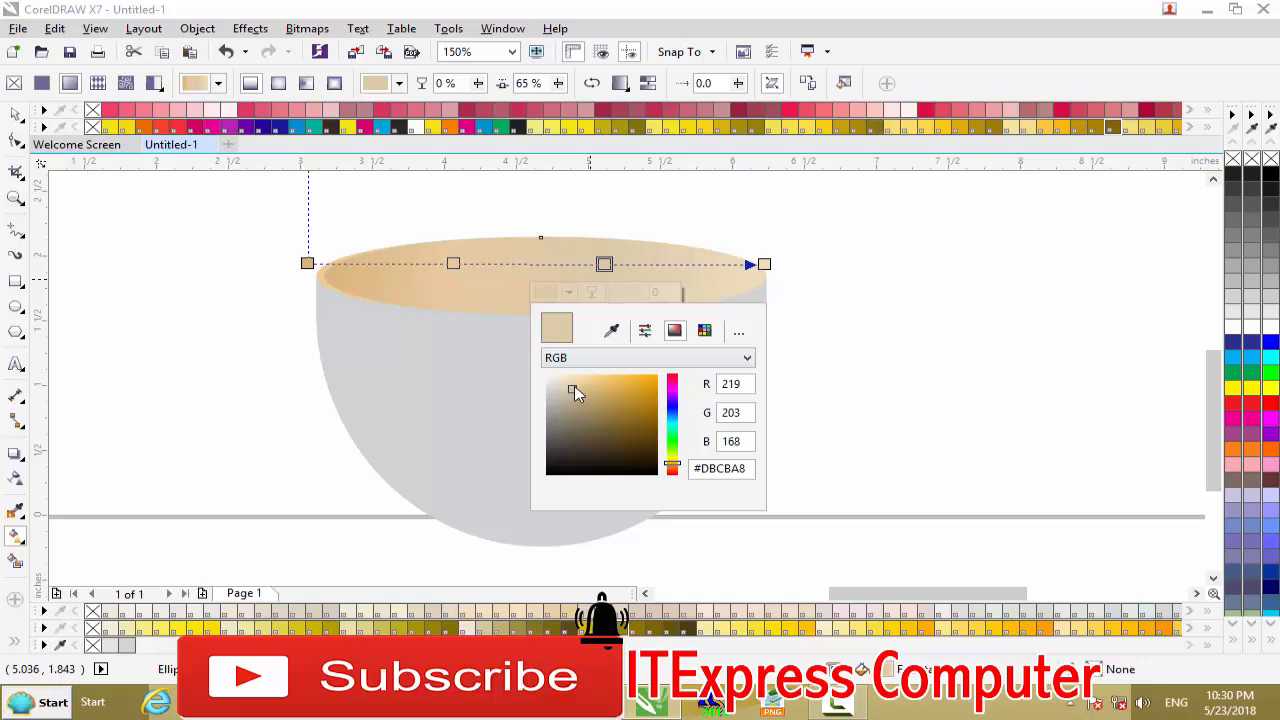
mouse_move(577, 393)
mouse_down()
mouse_move(573, 375)
mouse_move(572, 390)
mouse_up()
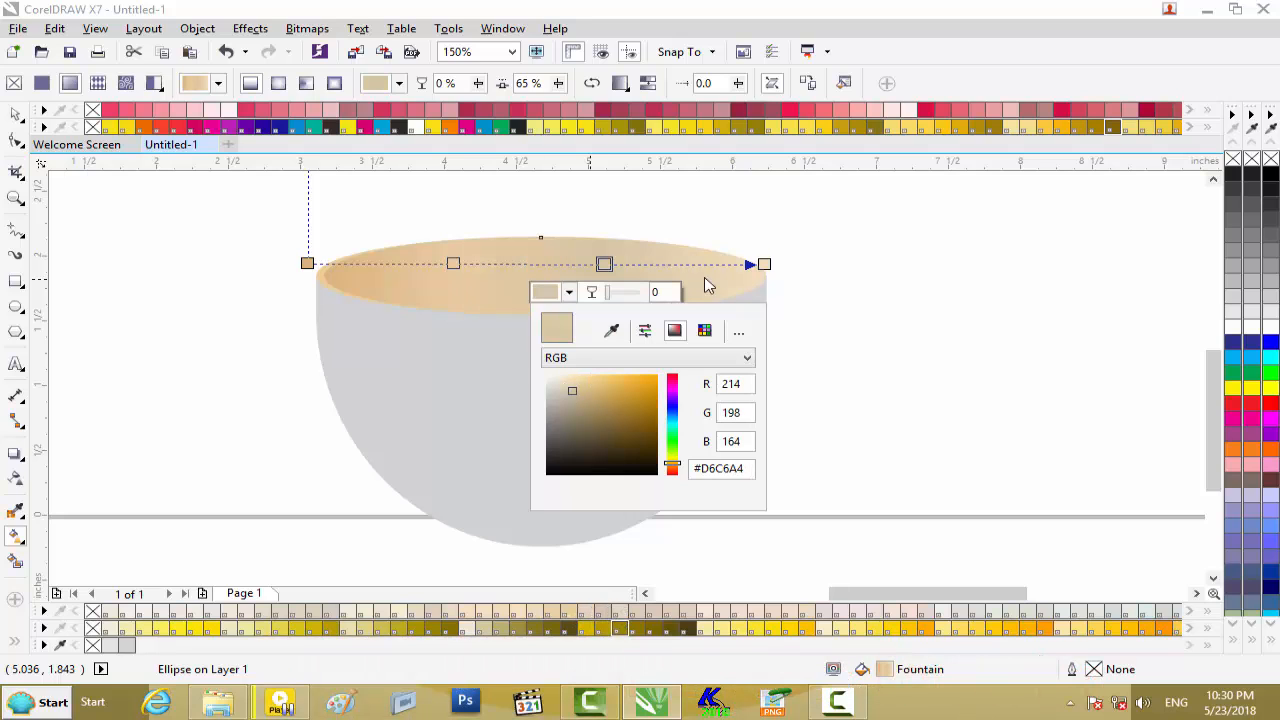
Darken the right end node of the inner ellipse's gradient to C19 M25 Y51 K0 and finish editing the fill
click(765, 265)
click(765, 265)
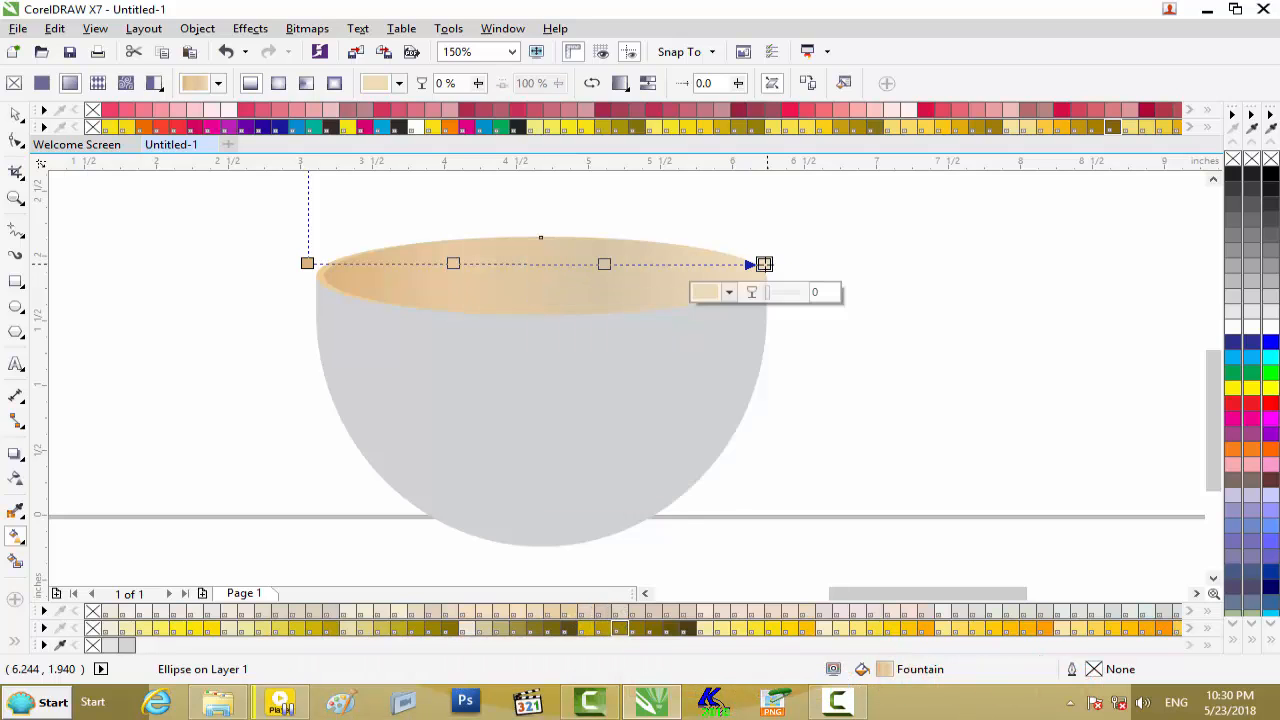
click(730, 292)
click(727, 379)
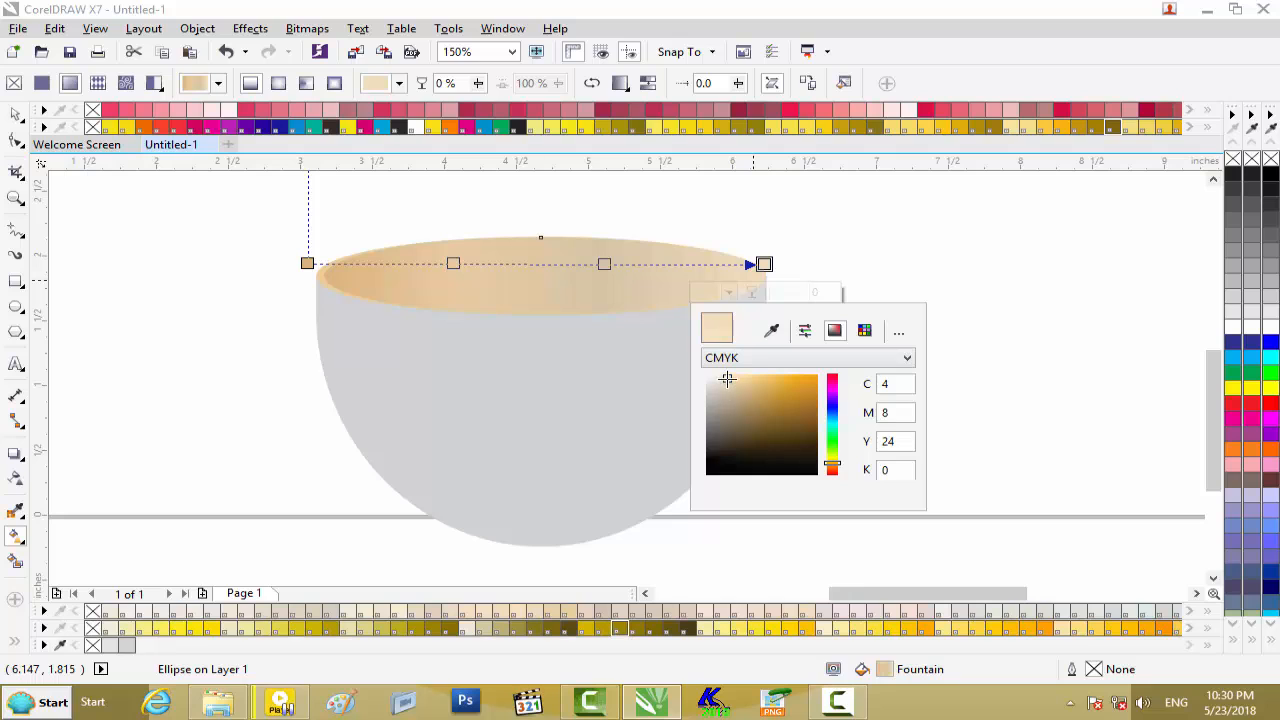
drag(727, 383, 743, 393)
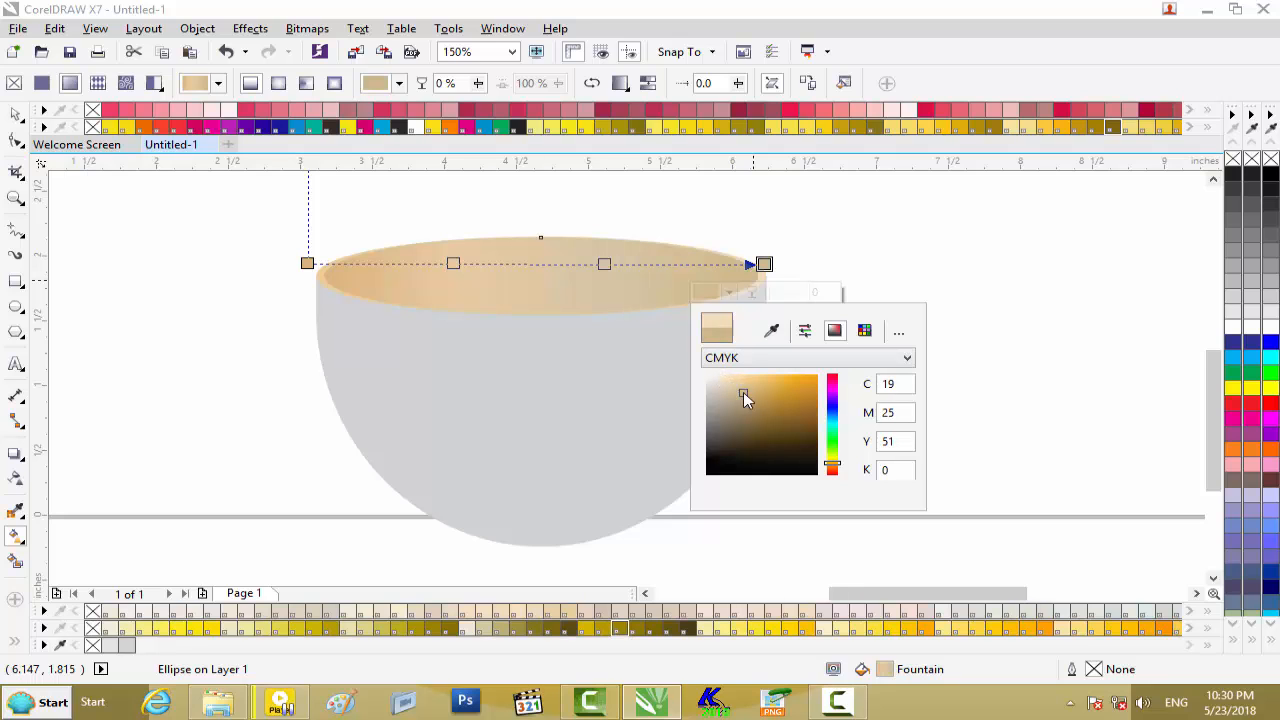
click(15, 117)
click(691, 260)
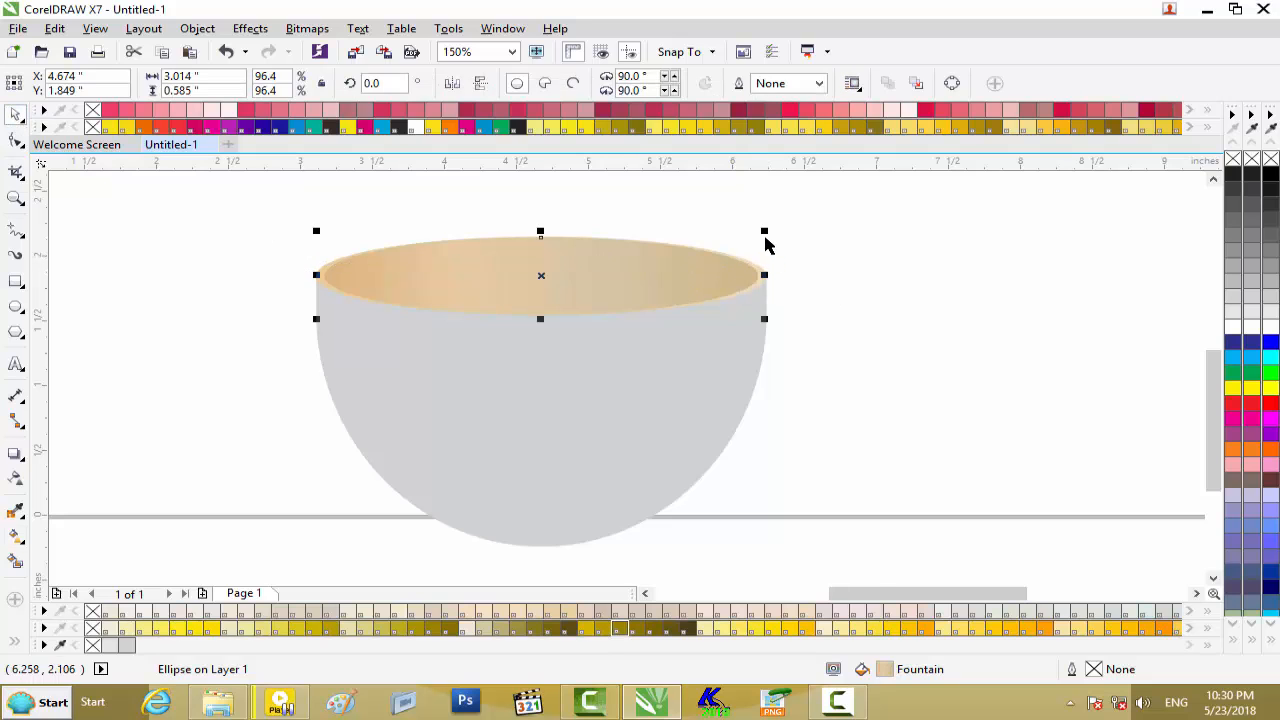
Reduce the inner rim ellipse's height to about 0.55 inches, keeping its centre and width
scroll(706, 257, up, 2)
drag(375, 212, 375, 222)
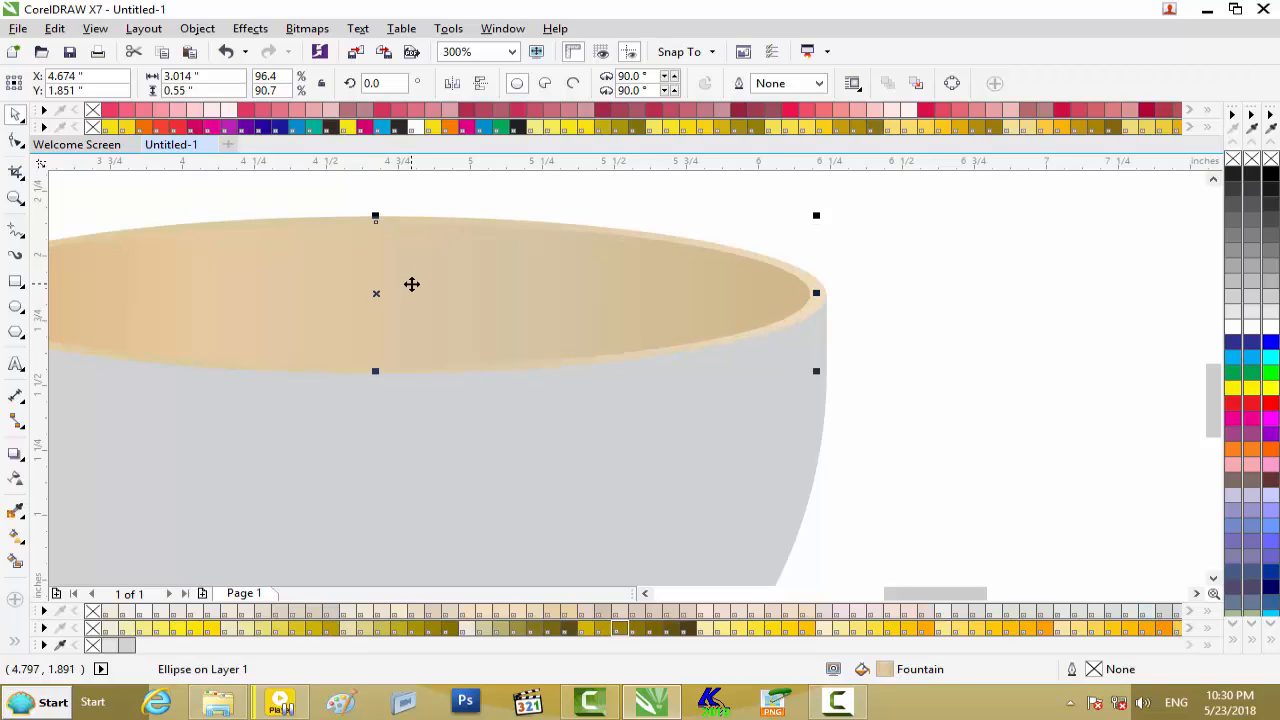
scroll(500, 289, down, 2)
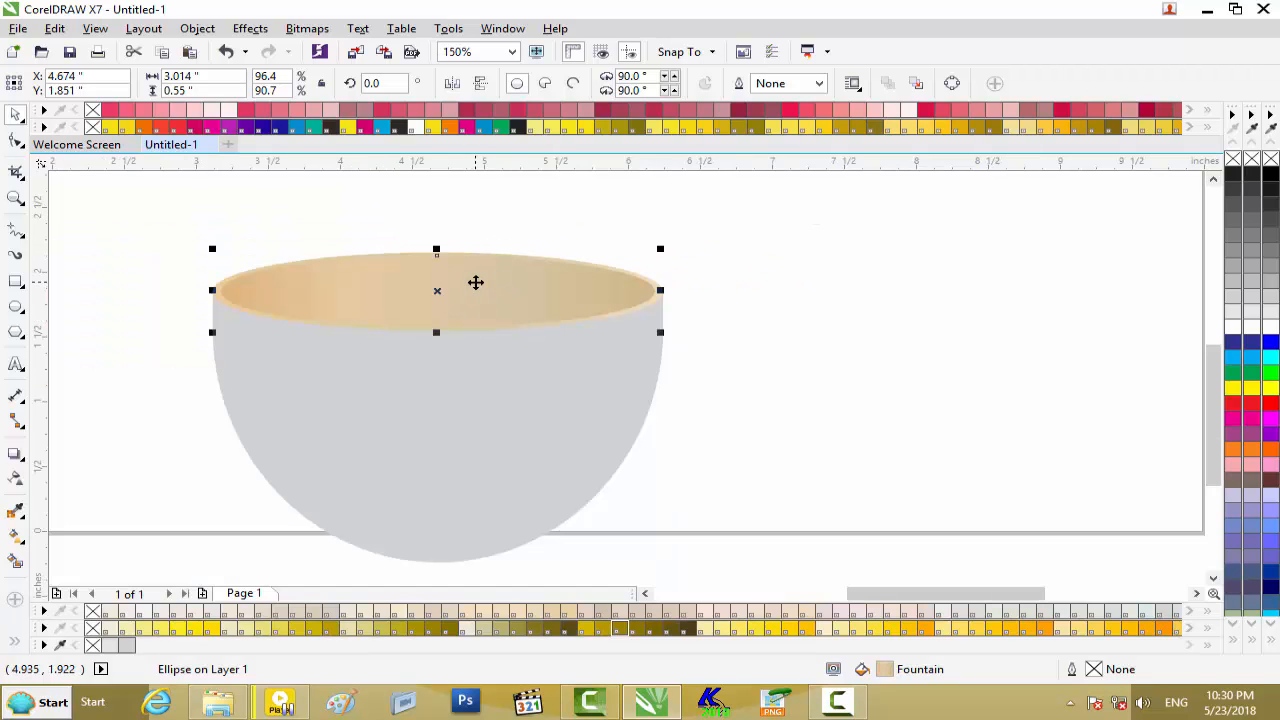
Apply an elliptical fountain fill to the cup body, centred near its upper left and extending towards its lower right edge
click(399, 410)
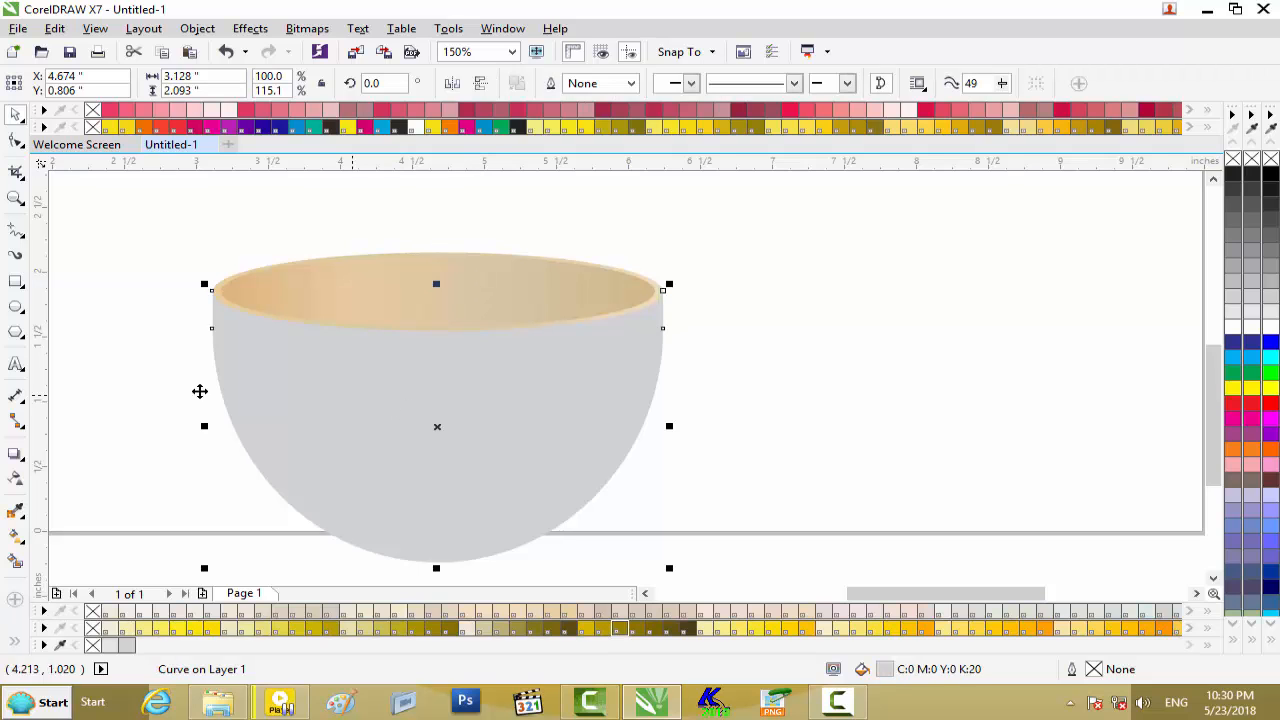
click(16, 538)
drag(184, 340, 619, 443)
drag(184, 340, 274, 368)
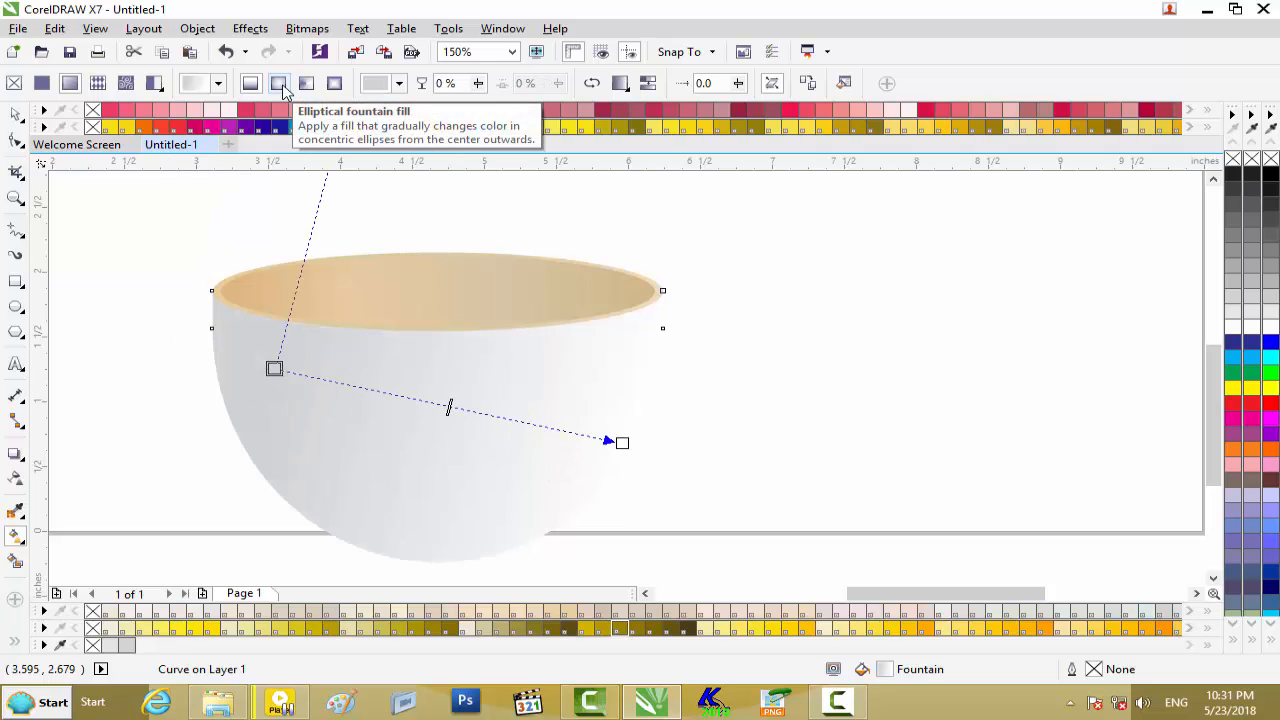
click(281, 86)
drag(449, 406, 264, 367)
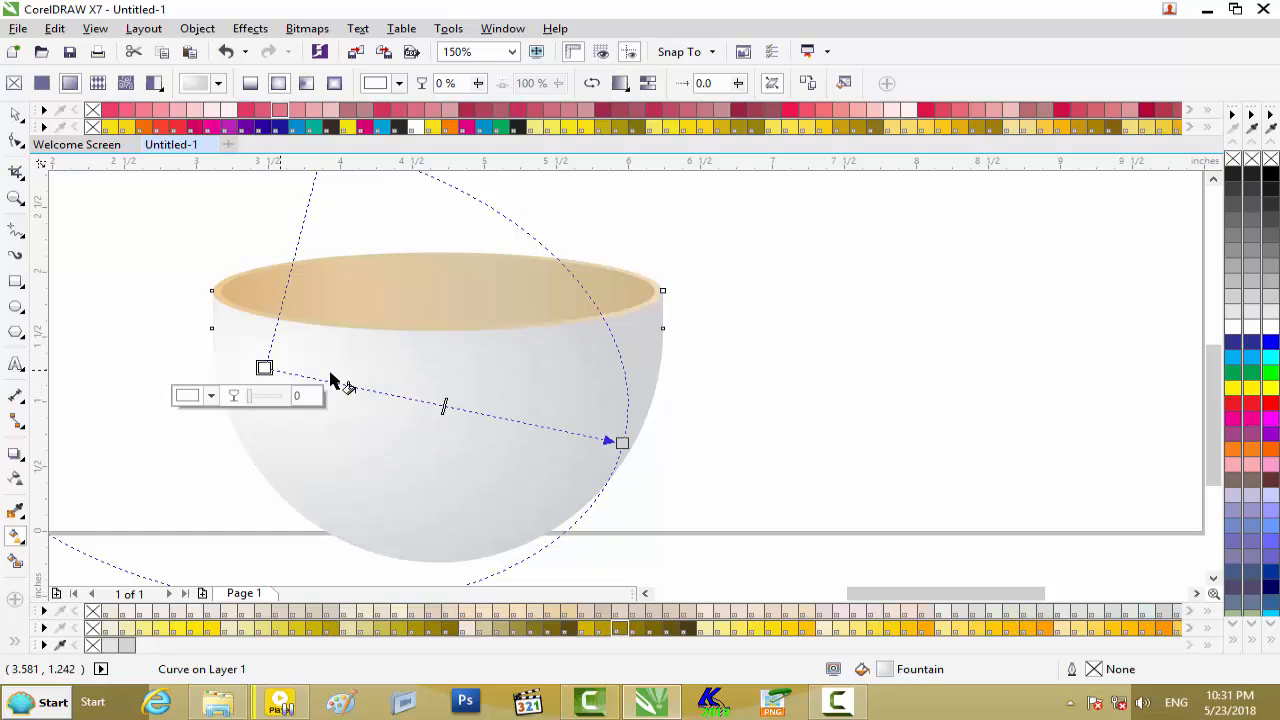
Colour the cup body's gradient dark blue at the outer node and C65 M37 Y0 K0 at the centre node
drag(1253, 347, 624, 446)
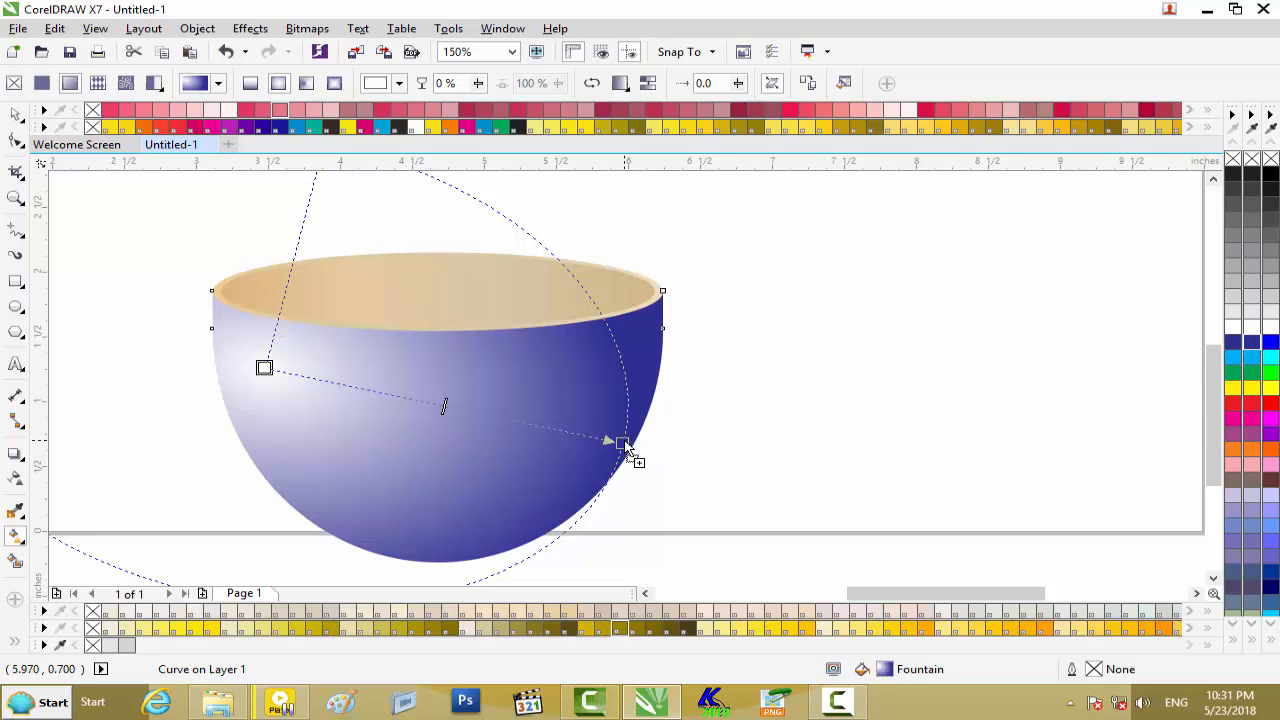
click(264, 368)
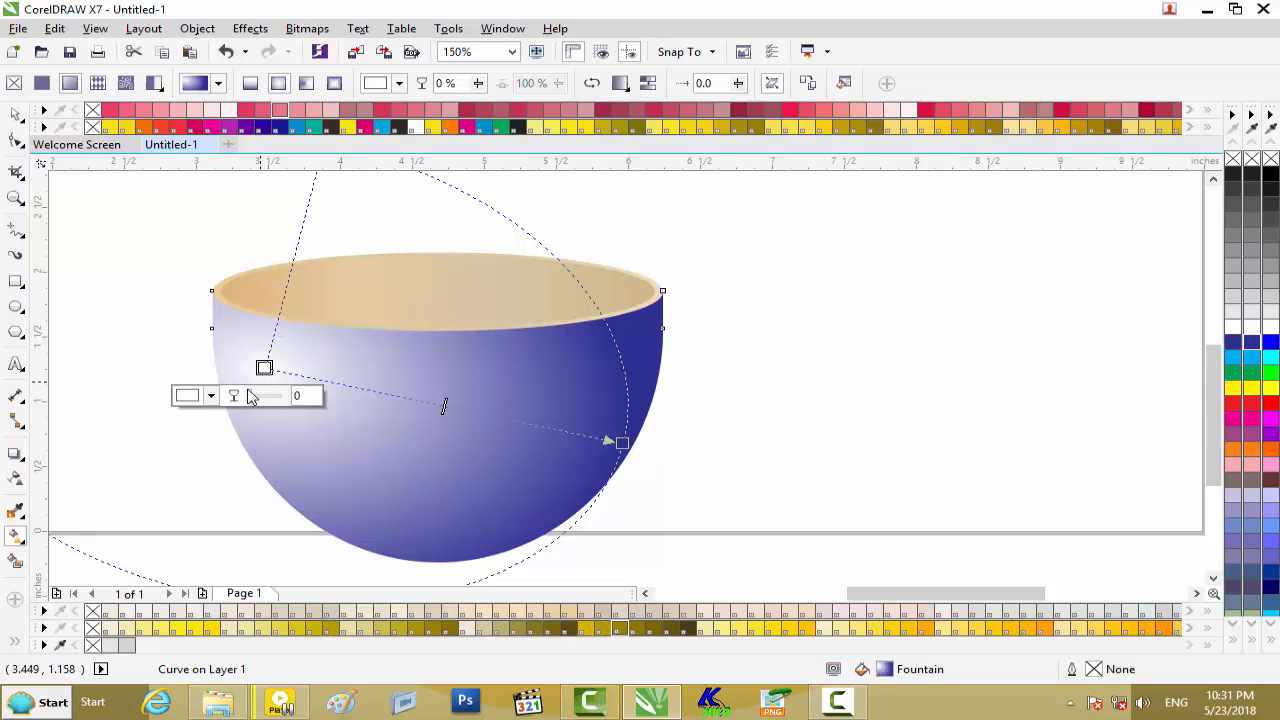
click(210, 396)
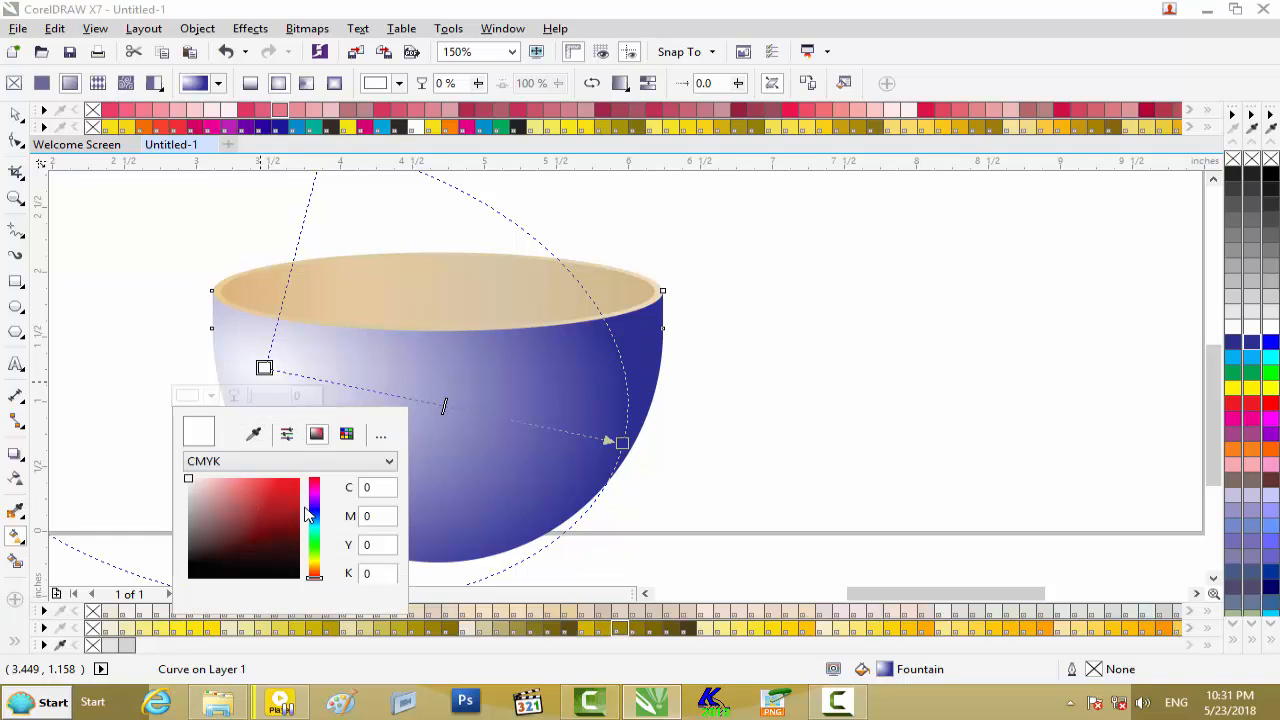
drag(316, 578, 320, 524)
click(256, 492)
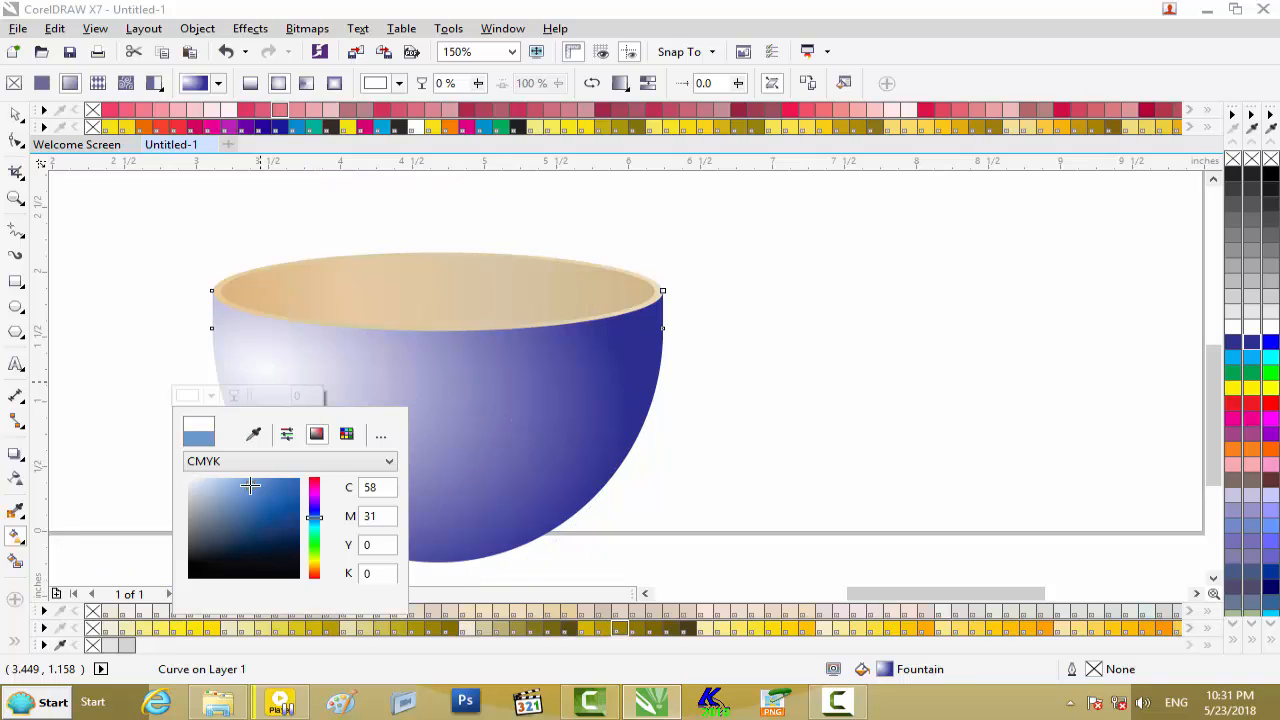
click(250, 485)
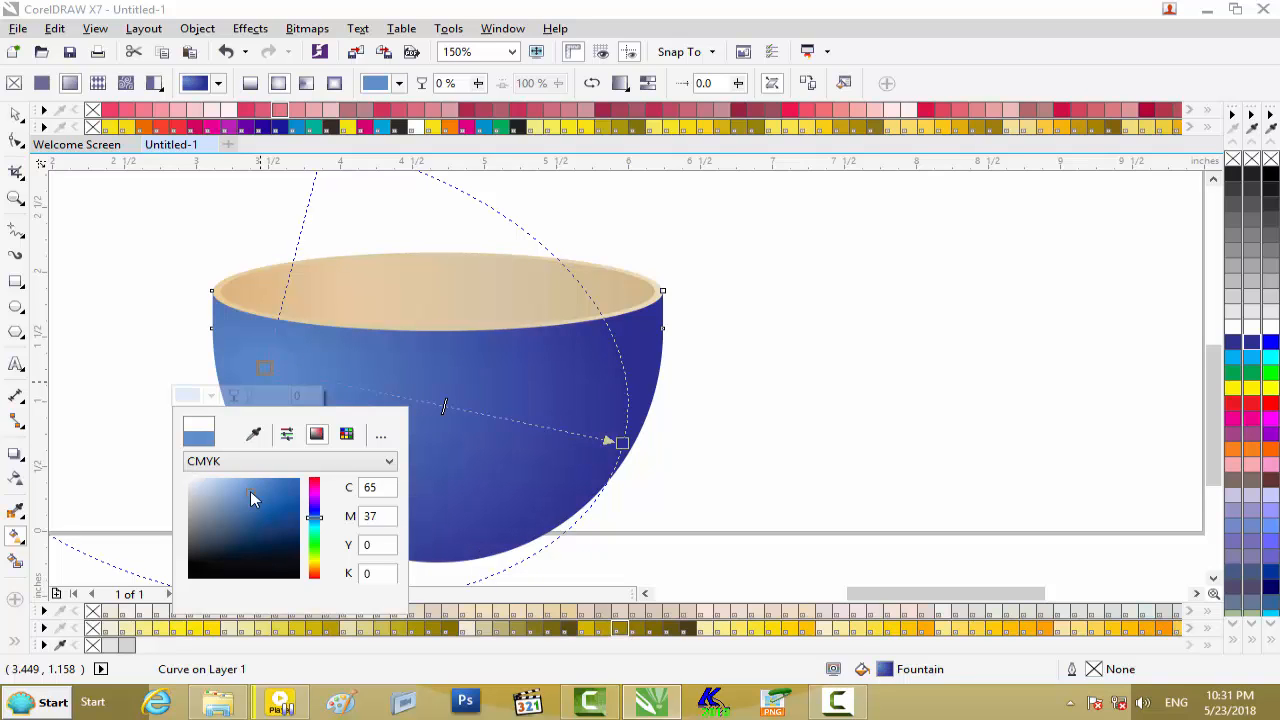
click(18, 115)
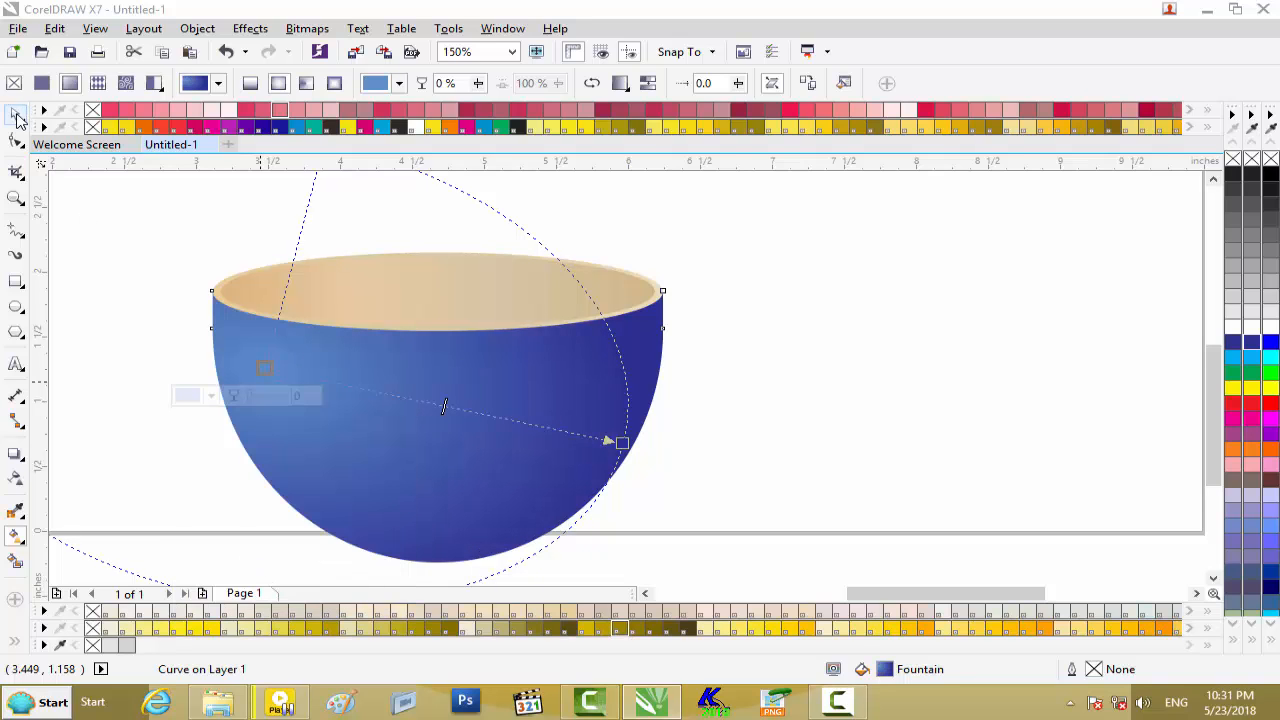
click(884, 301)
Make a concentric copy of the inner ellipse at about 2.757 by 0.503 inches and remove its gradient's two middle nodes
click(531, 297)
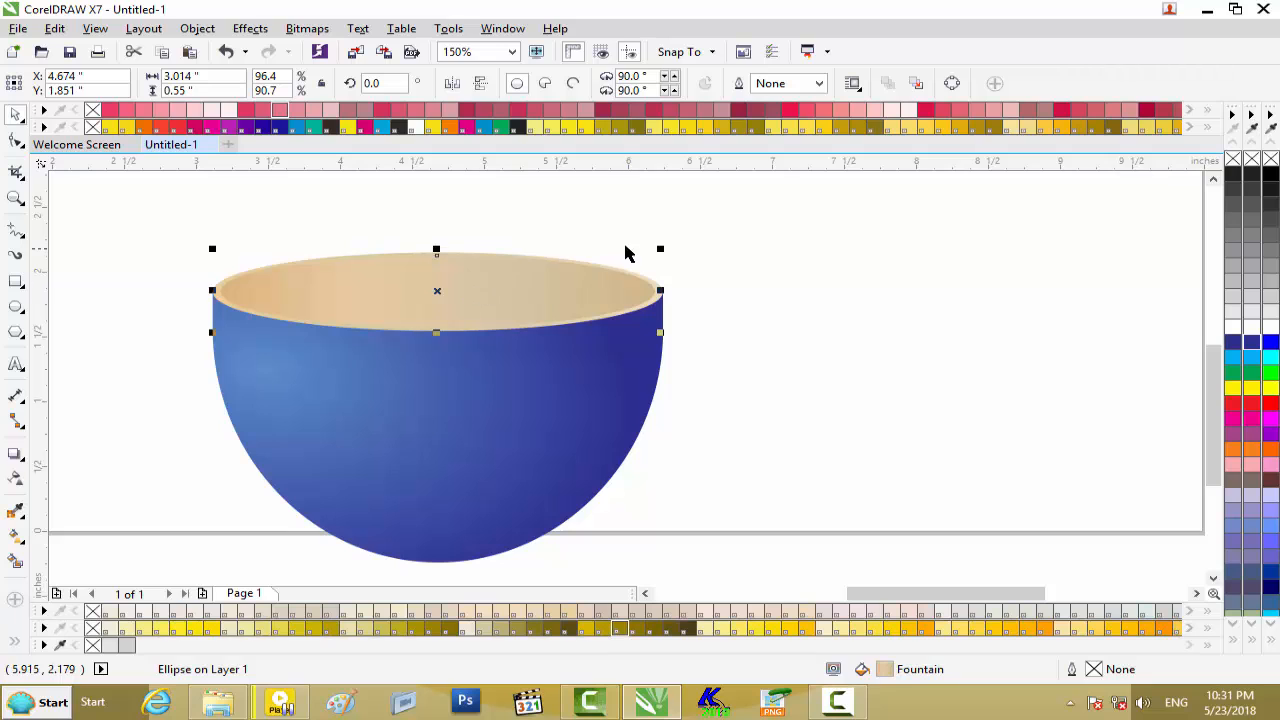
drag(664, 251, 655, 253)
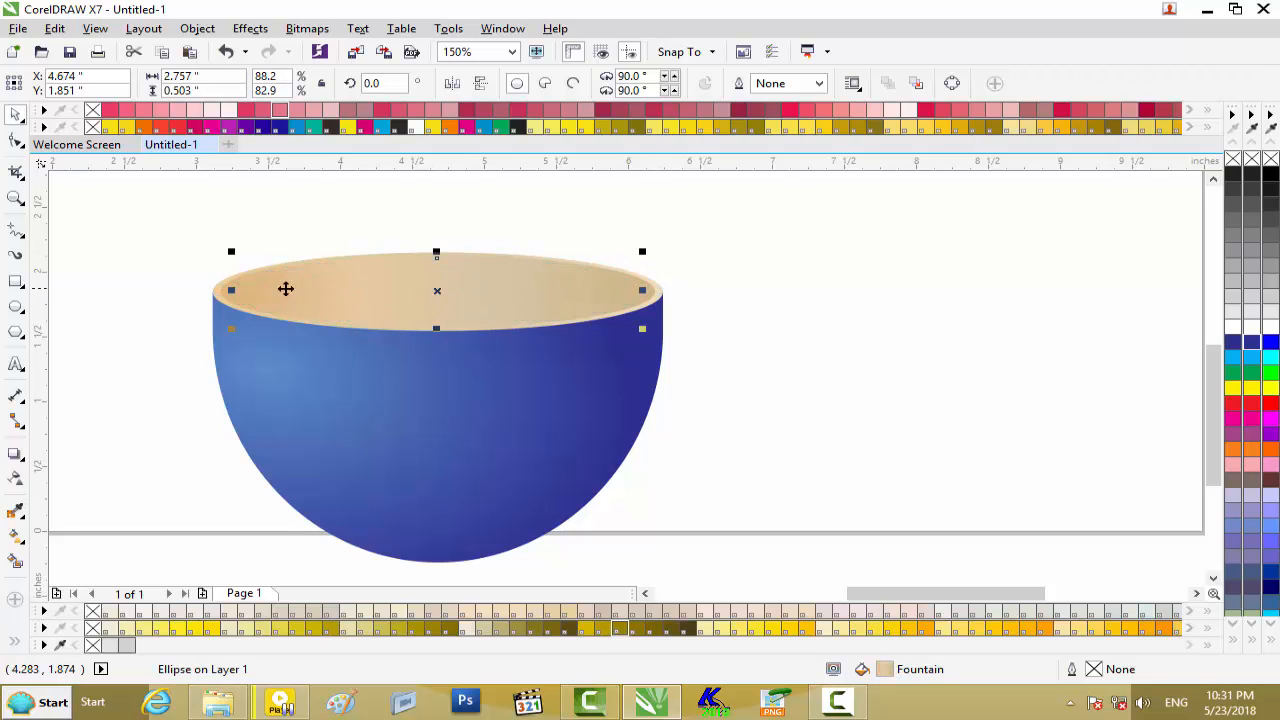
click(18, 537)
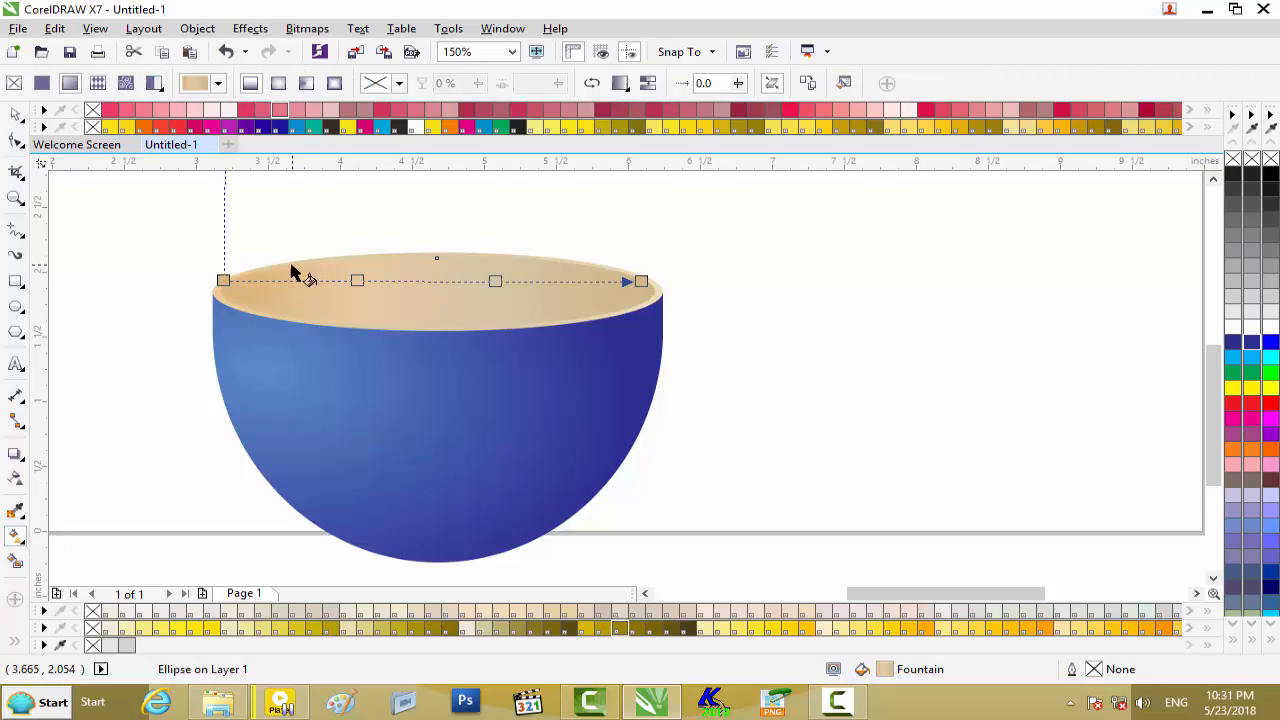
click(357, 280)
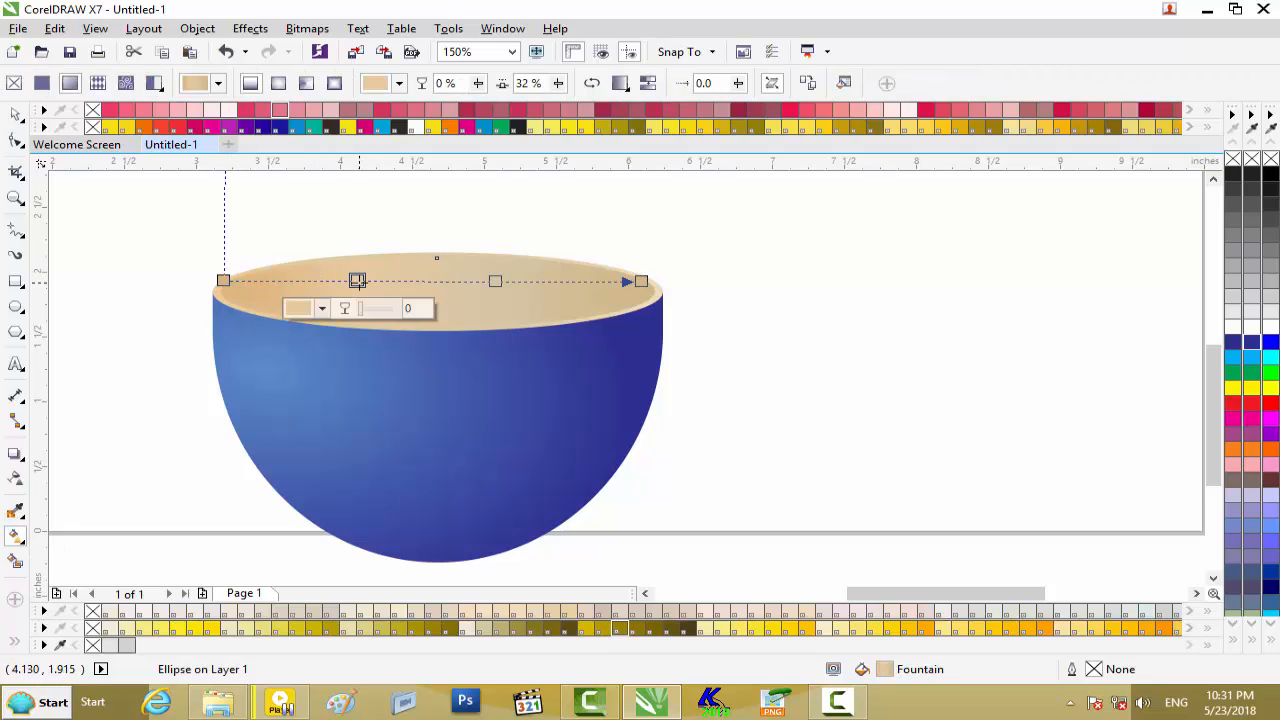
drag(357, 280, 491, 279)
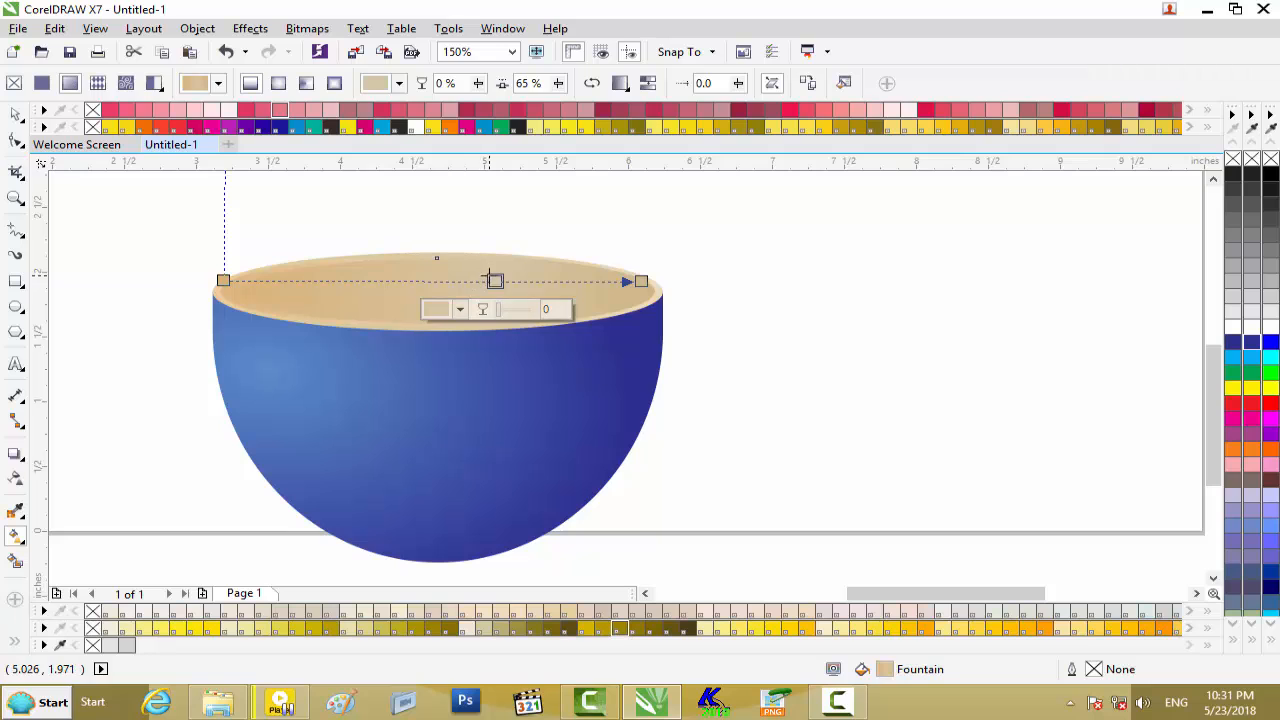
double_click(494, 280)
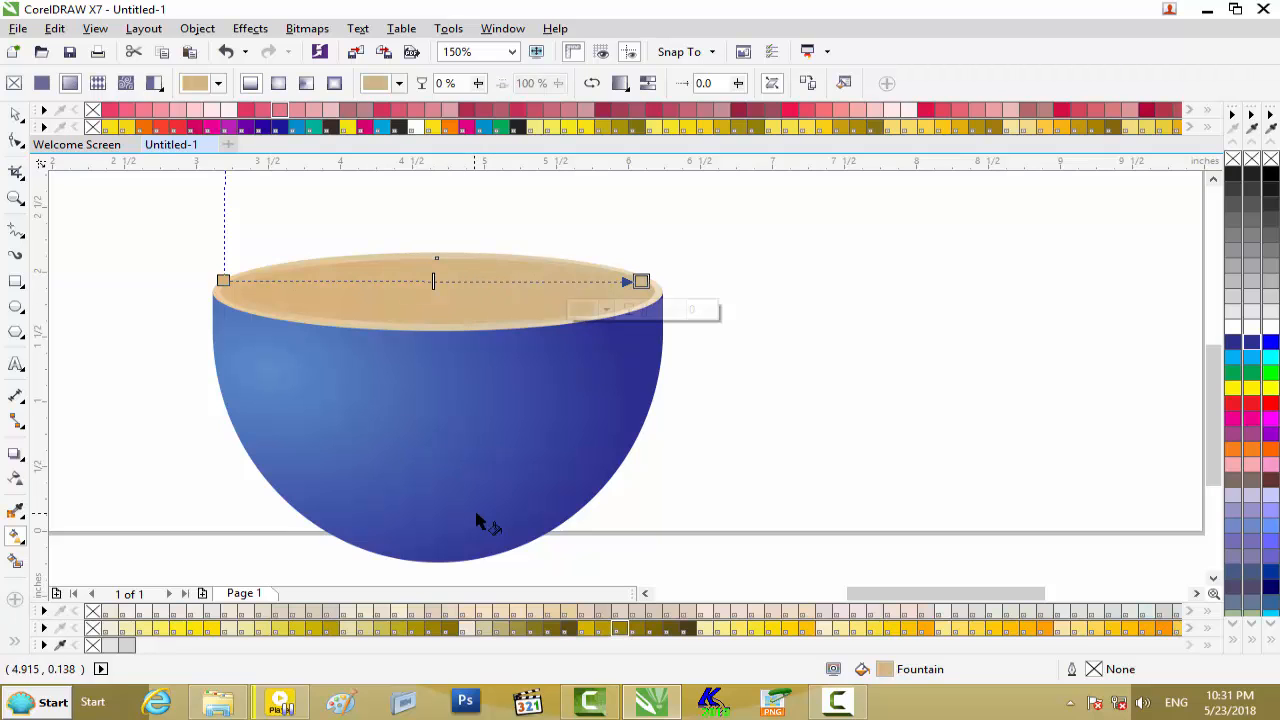
Turn the tea ellipse's gradient vertical, running from its top edge to its bottom edge, and colour the upper node dark brown
drag(223, 280, 404, 236)
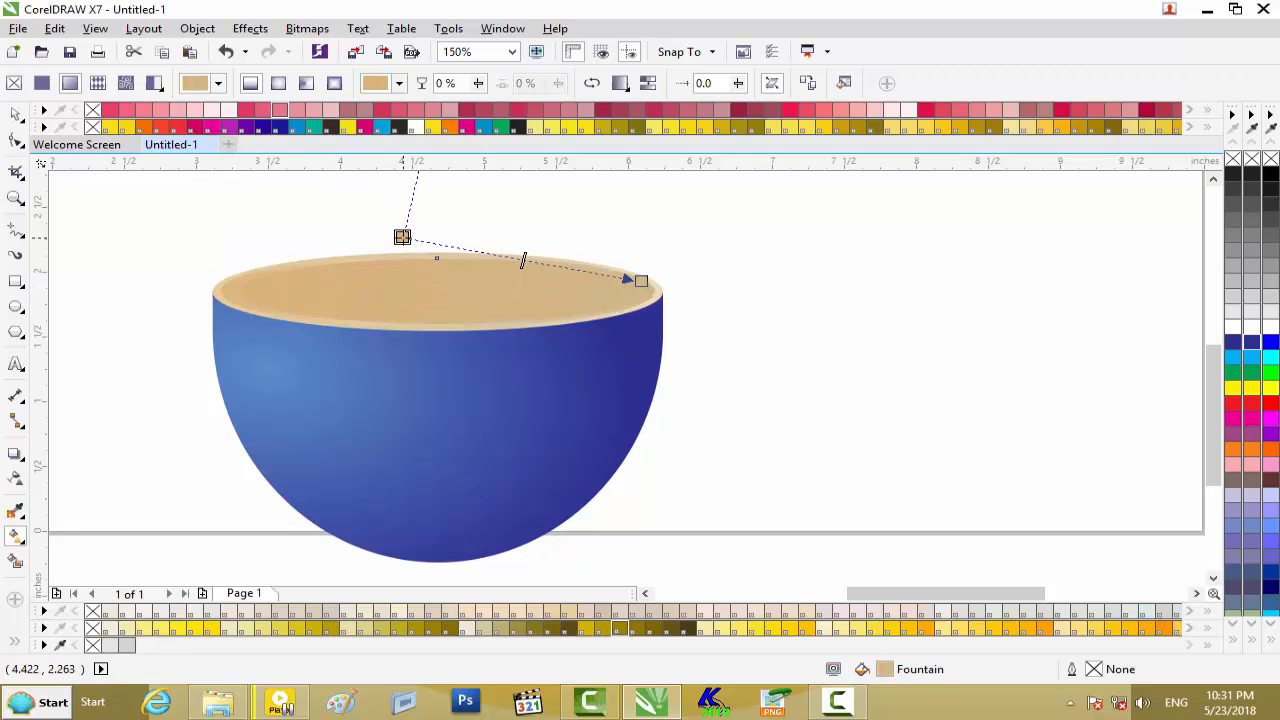
drag(640, 280, 427, 338)
mouse_move(404, 236)
mouse_down()
mouse_move(436, 251)
mouse_move(425, 249)
mouse_up()
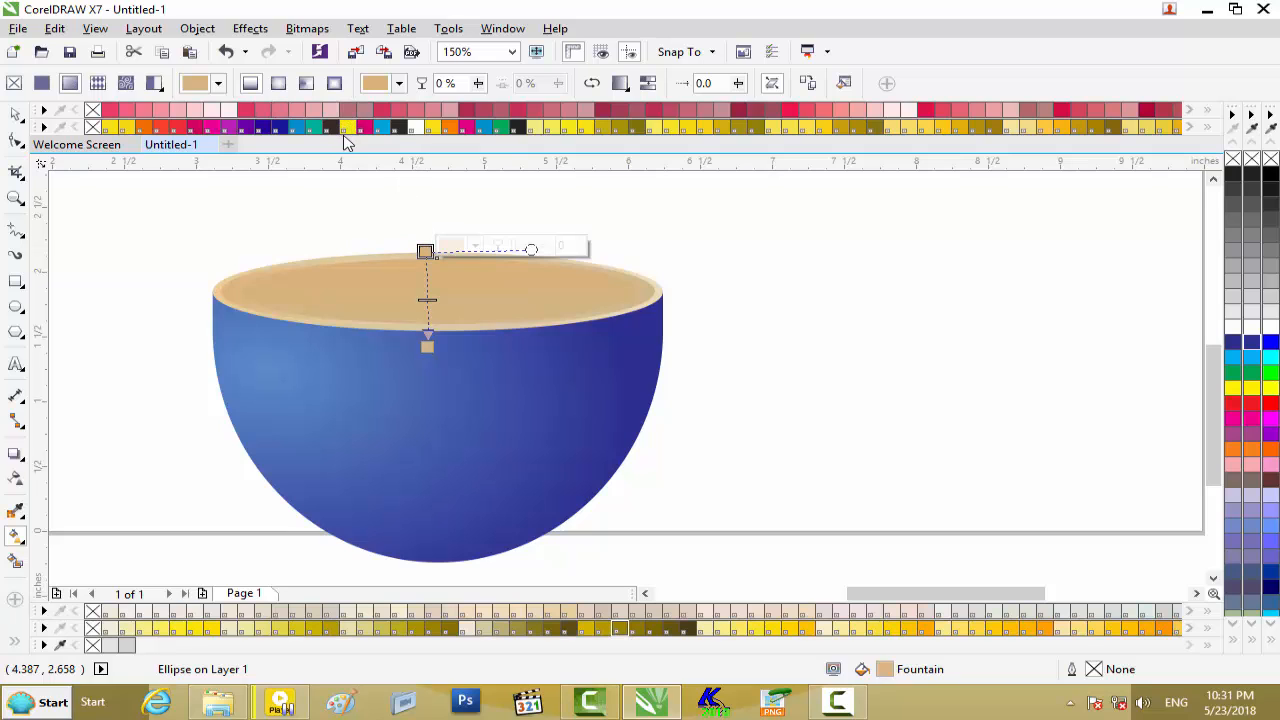
drag(1272, 483, 427, 252)
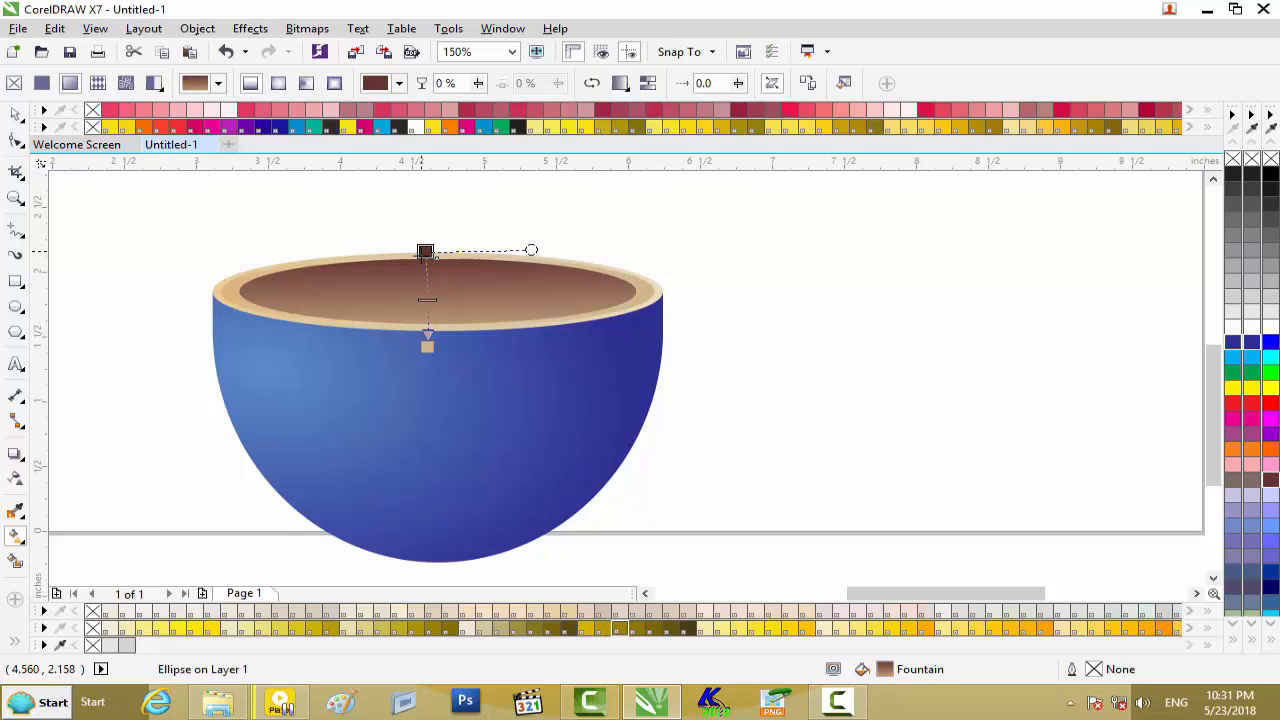
Recolour the lower node of the tea ellipse's gradient to a reddish tone of C14 M56 Y55 K0 and finish editing the fill
drag(427, 343, 426, 336)
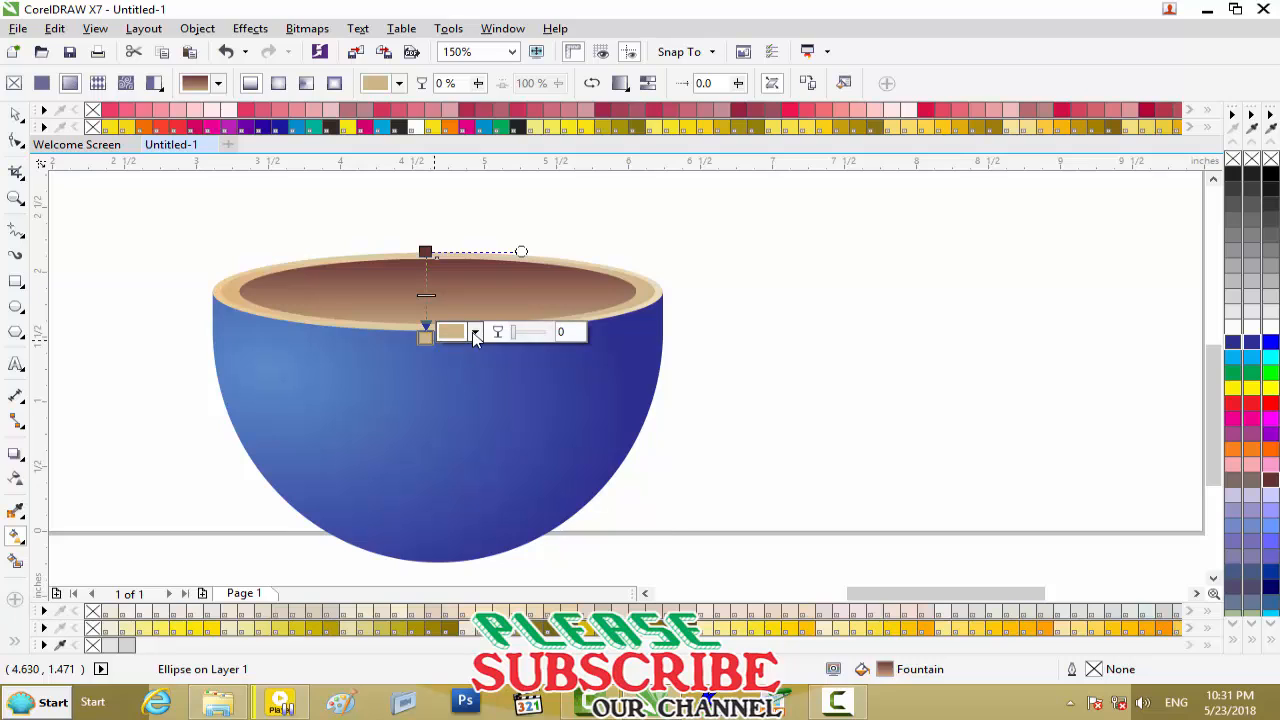
click(475, 331)
drag(492, 425, 497, 434)
drag(579, 503, 580, 517)
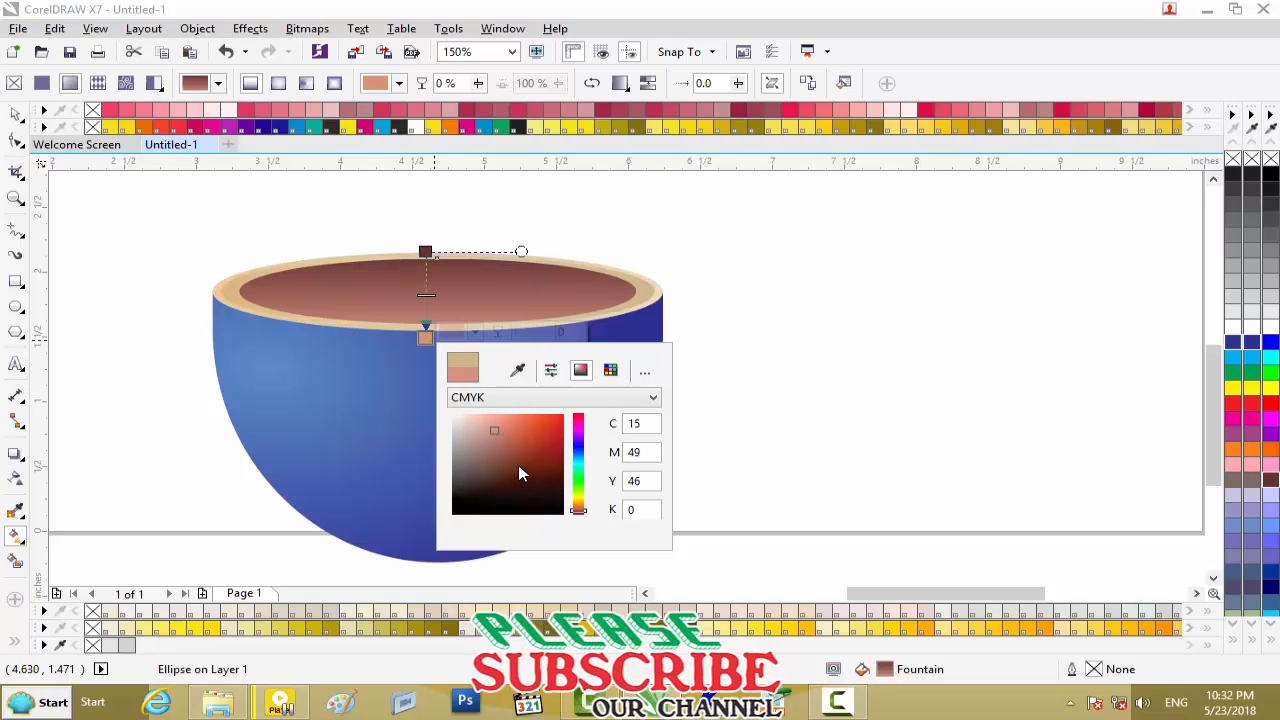
click(506, 438)
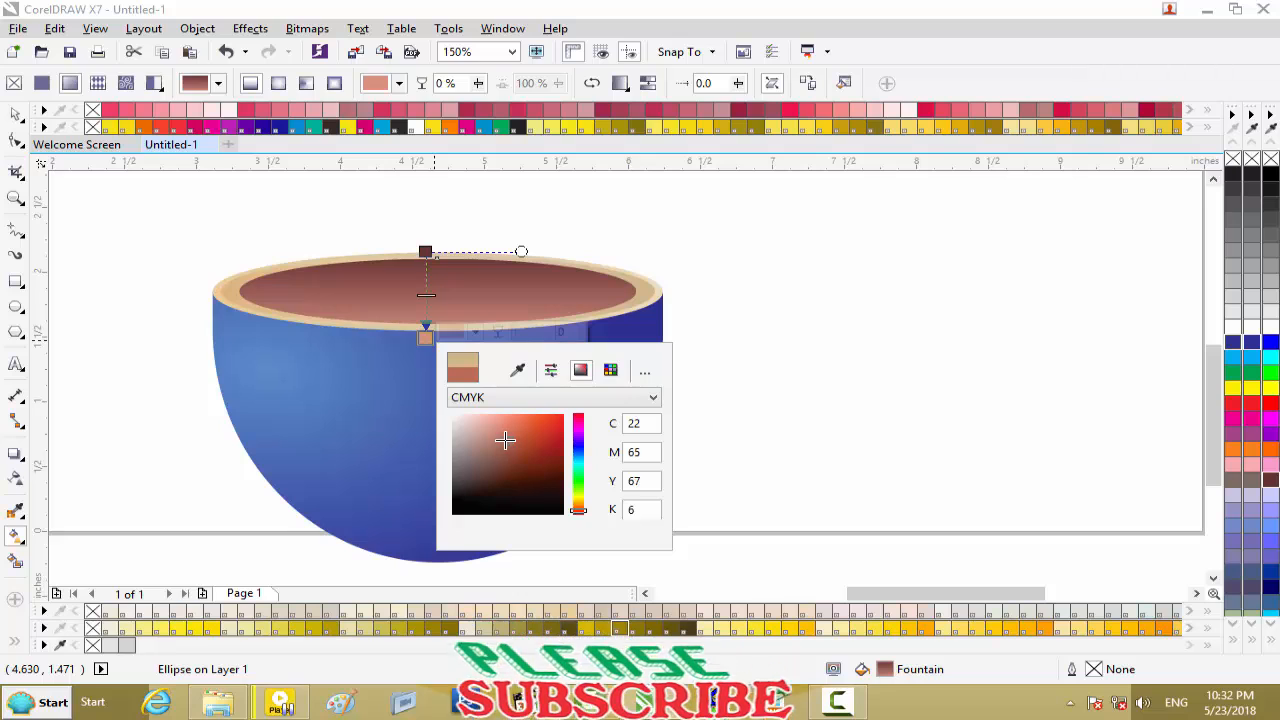
drag(505, 440, 502, 428)
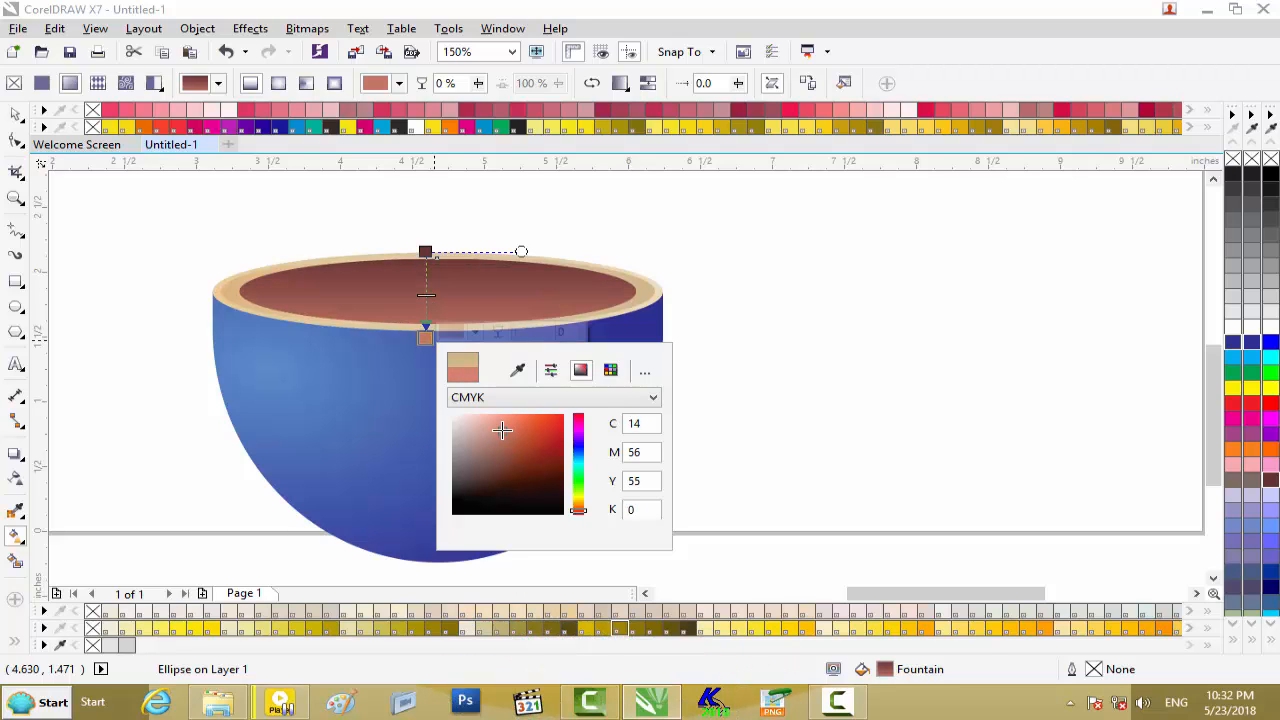
click(15, 117)
click(800, 346)
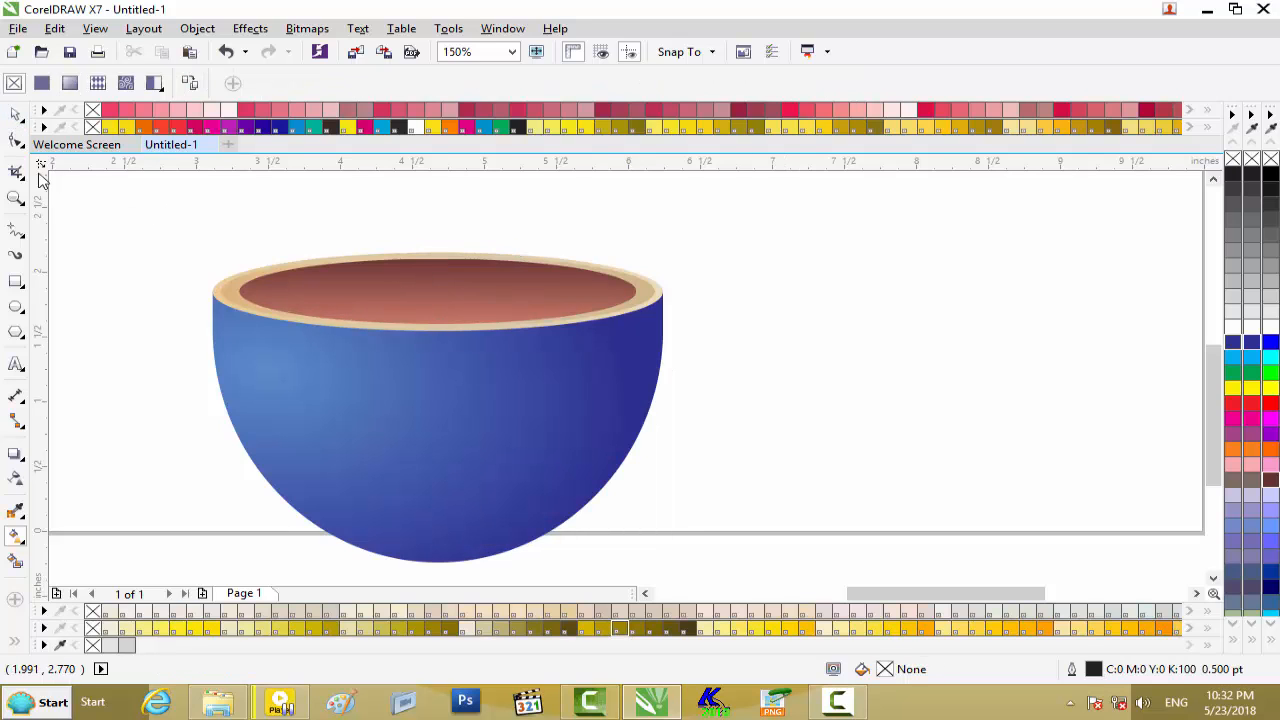
Copy the brown tea ellipse down to the base of the cup
click(15, 115)
scroll(517, 363, down, 1)
scroll(517, 363, up, 1)
scroll(517, 363, down, 1)
click(490, 333)
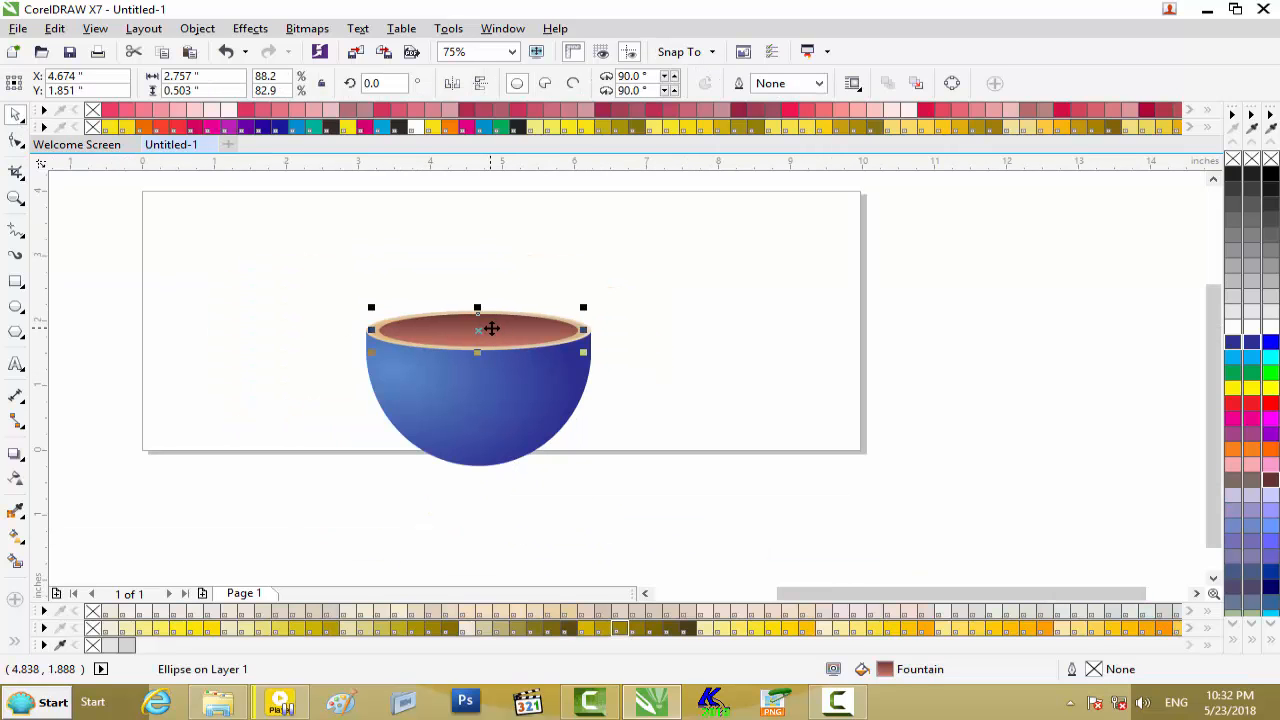
drag(493, 330, 494, 463)
scroll(494, 463, up, 1)
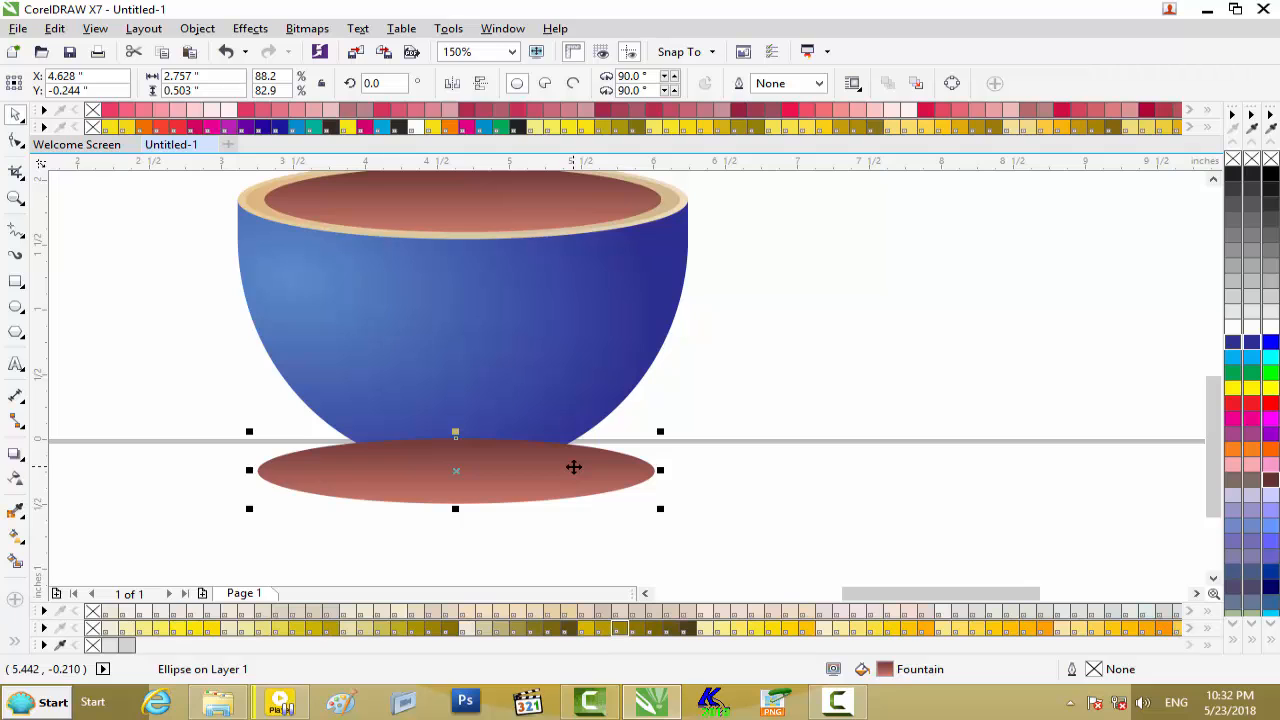
Send the copied ellipse to the back and narrow it to about 1.895 inches wide, centred under the cup
key(shift+Page_Down)
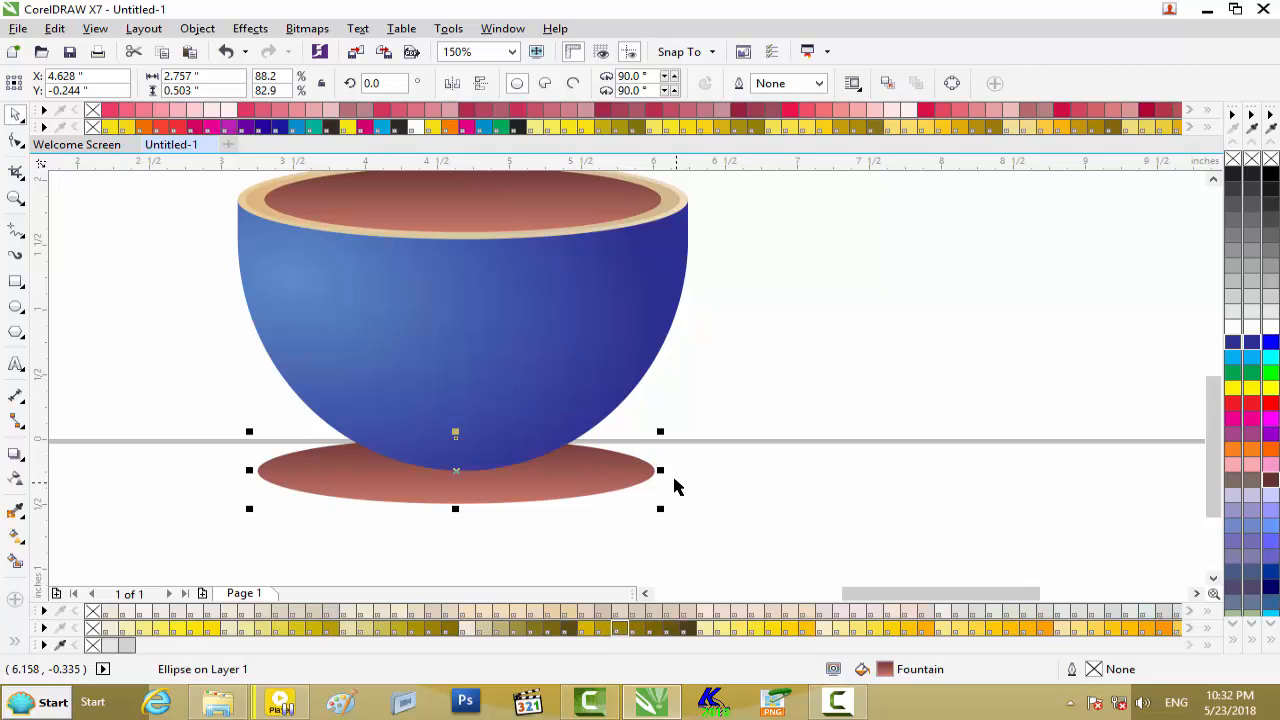
drag(662, 471, 536, 470)
drag(397, 474, 461, 470)
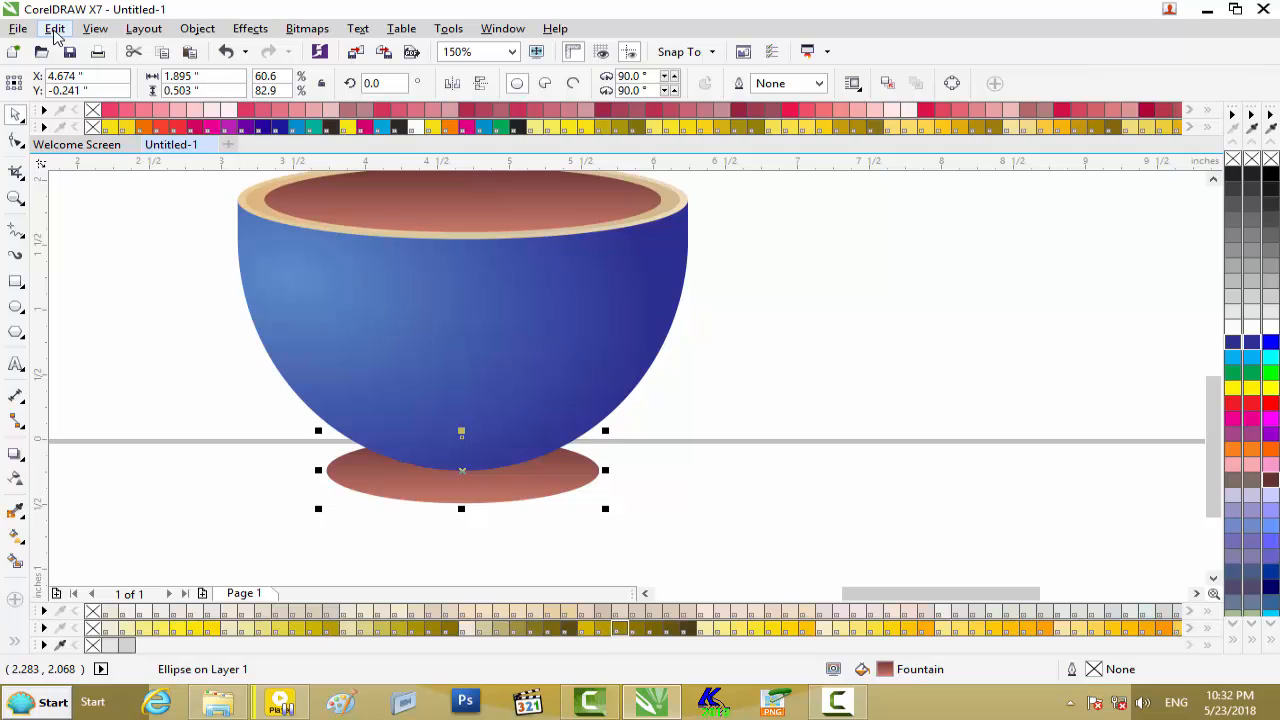
Copy only the fill property from the blue cup body onto the base ellipse
click(55, 29)
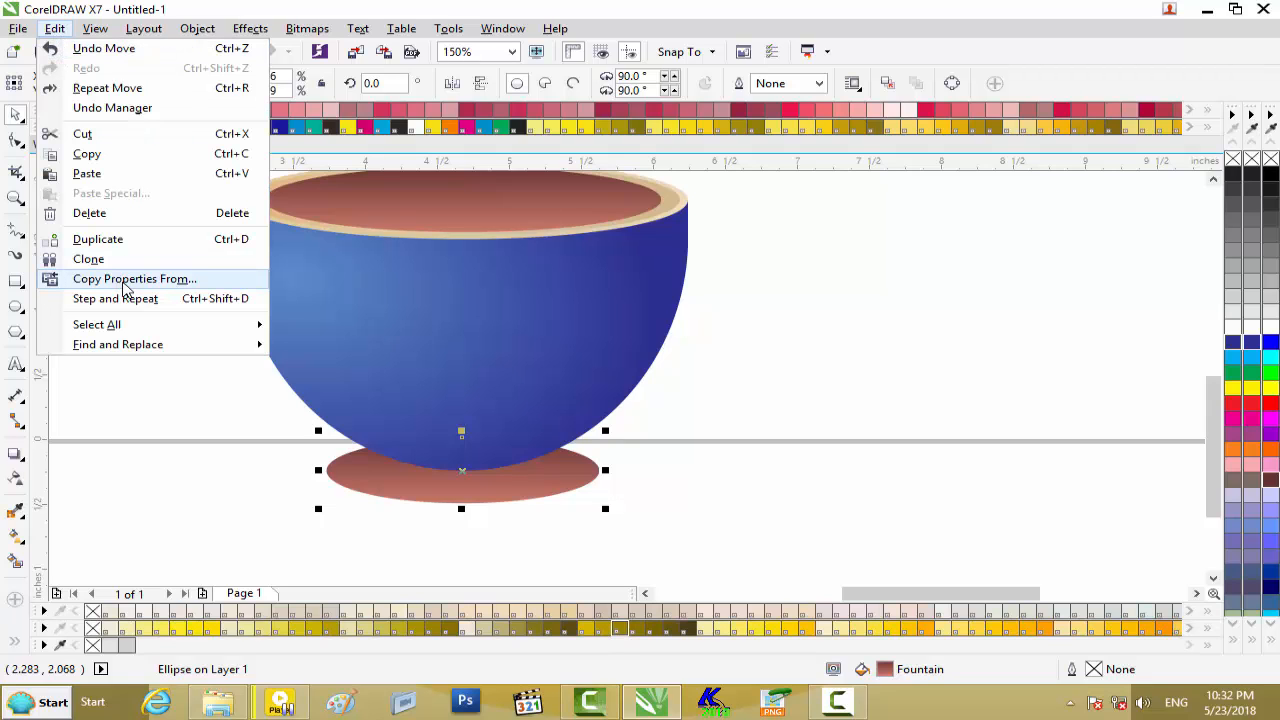
click(125, 283)
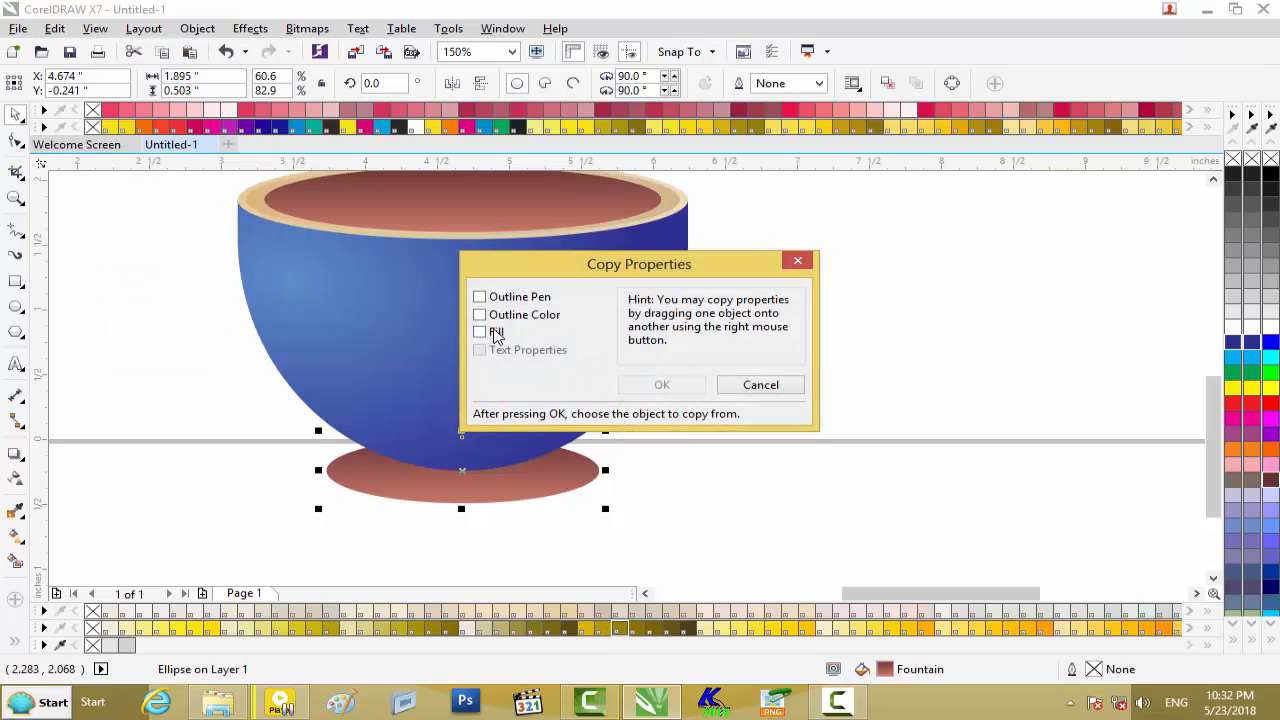
click(494, 340)
click(666, 386)
click(498, 400)
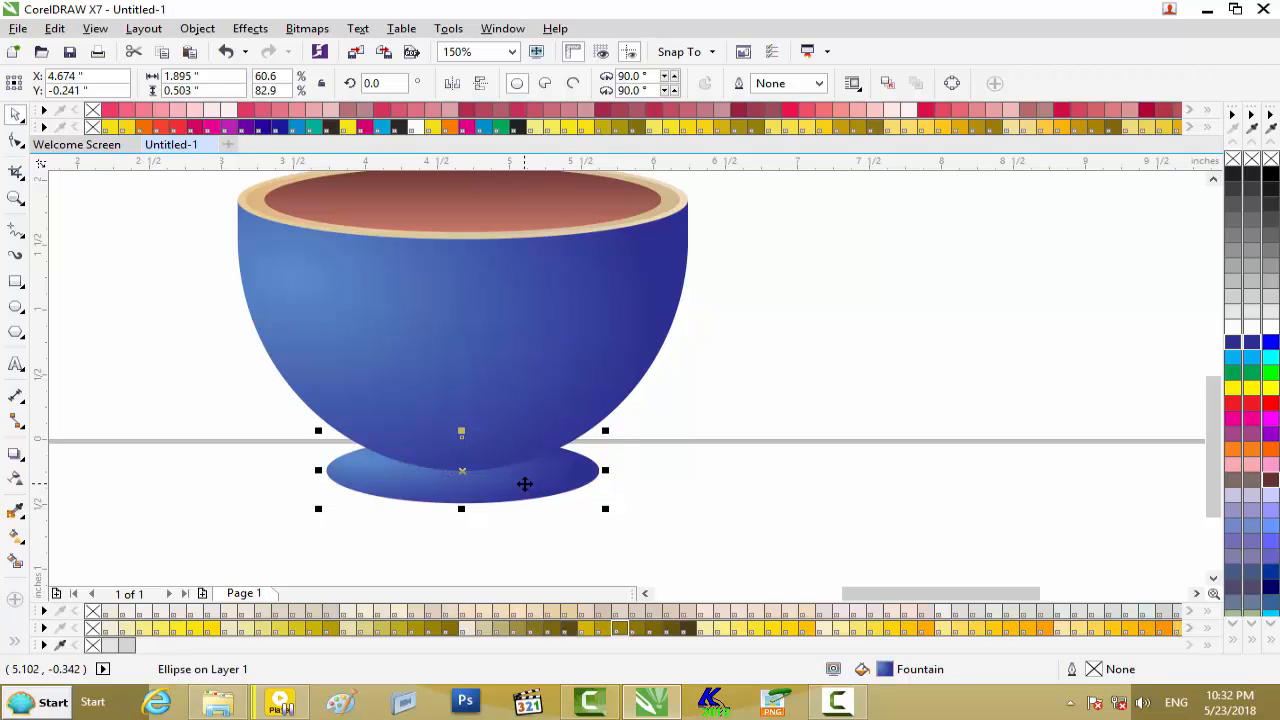
Nudge the base ellipse slightly to the right, to an X position of 4.704 inches
key(Right)
key(Right)
key(Right)
Bring the outer cream rim ellipse to the front and copy it straight down over the base of the cup
scroll(525, 482, down, 1)
scroll(525, 482, up, 1)
scroll(524, 482, down, 1)
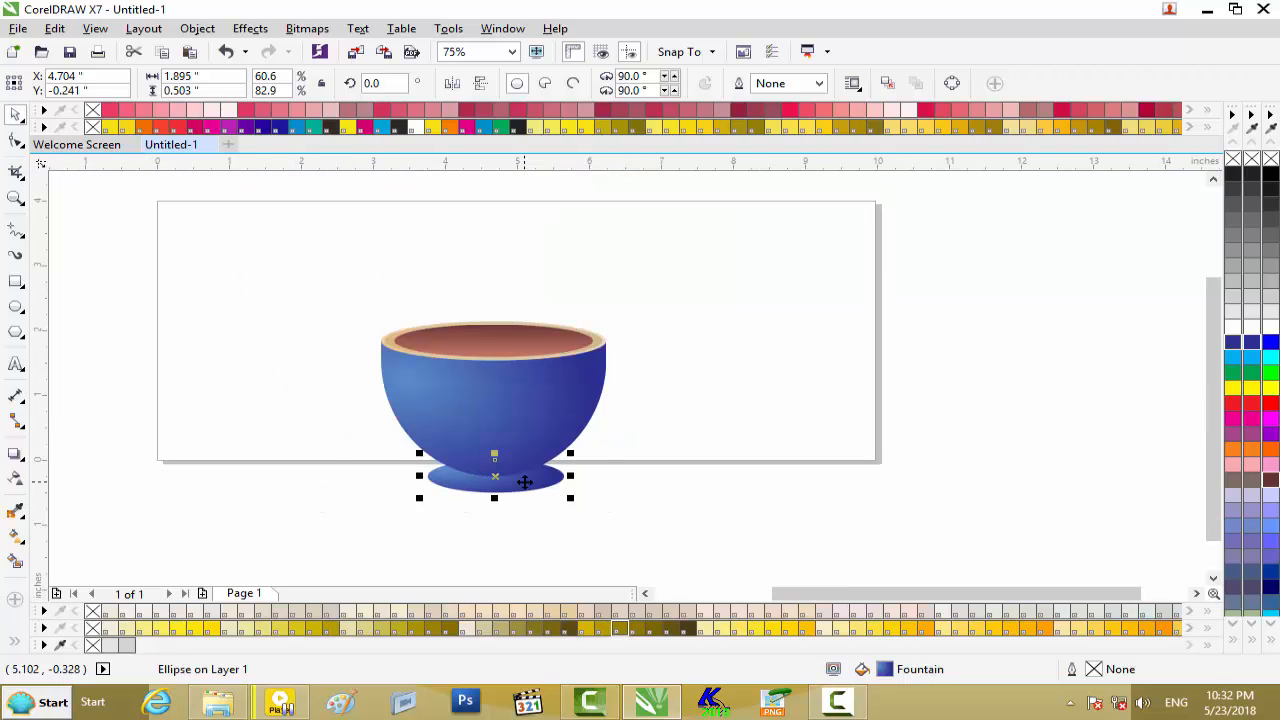
scroll(524, 482, up, 1)
scroll(524, 481, down, 1)
scroll(505, 342, up, 4)
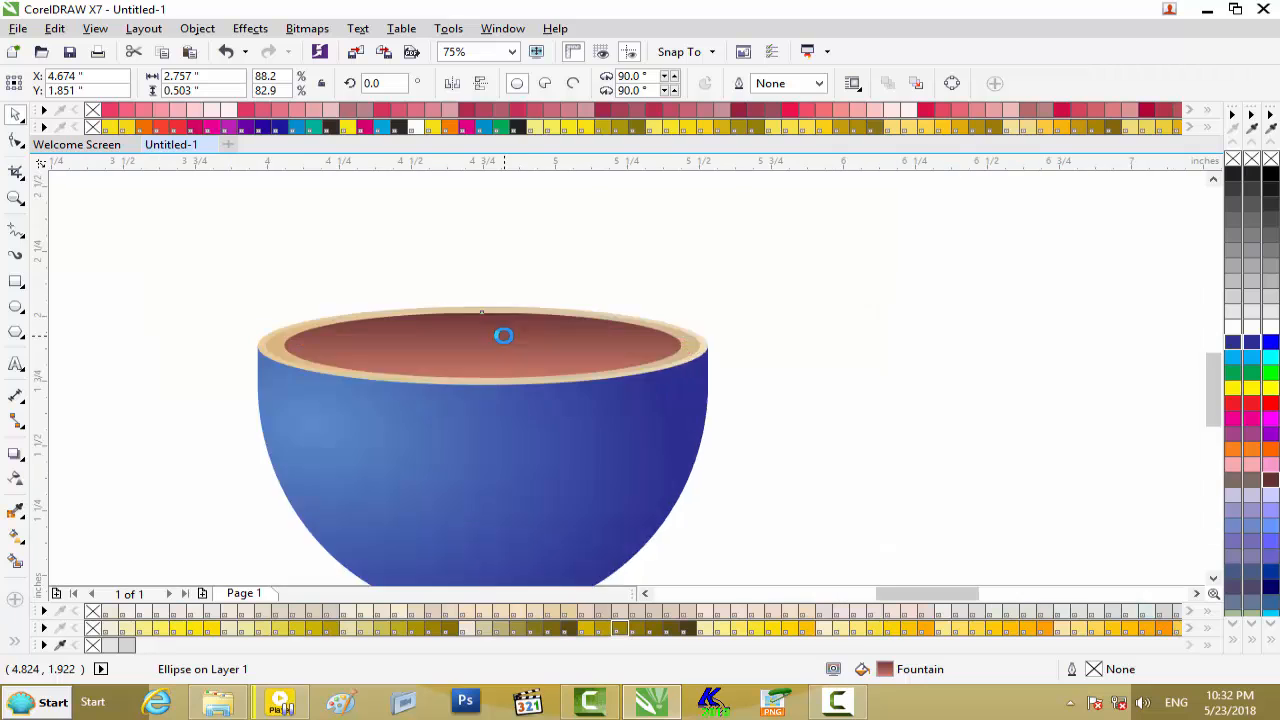
click(963, 333)
click(908, 365)
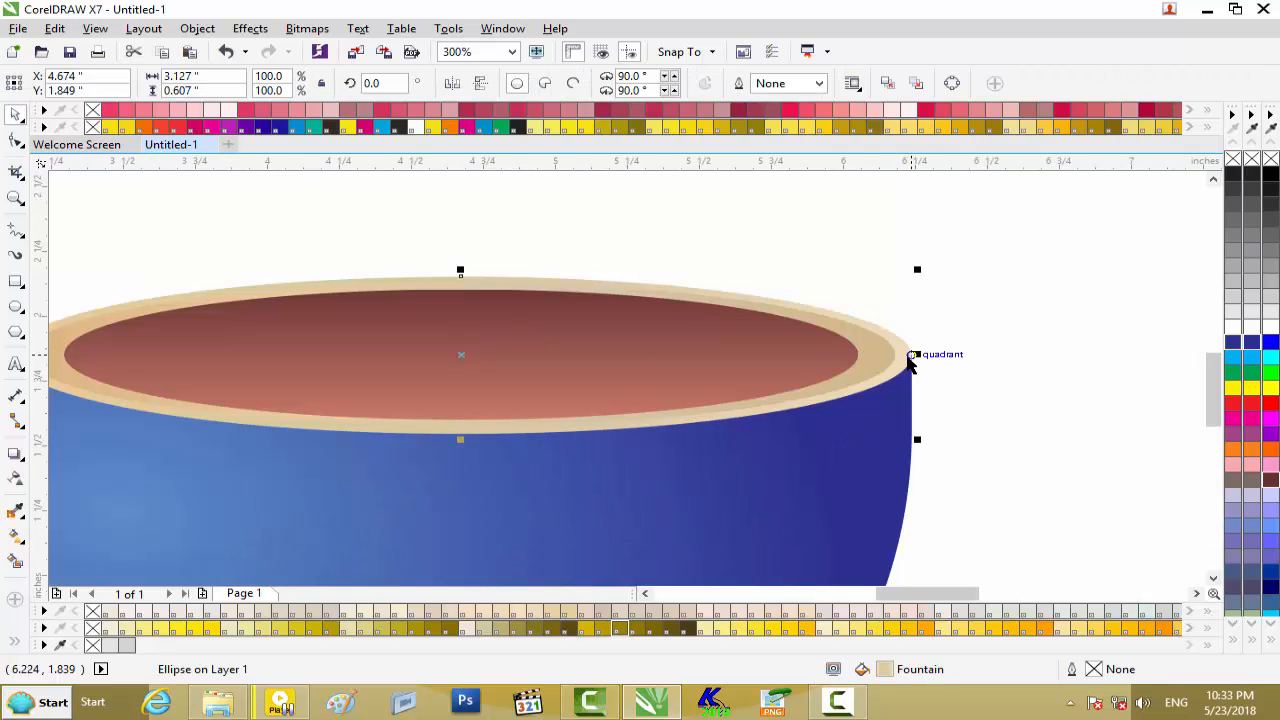
scroll(905, 360, up, 2)
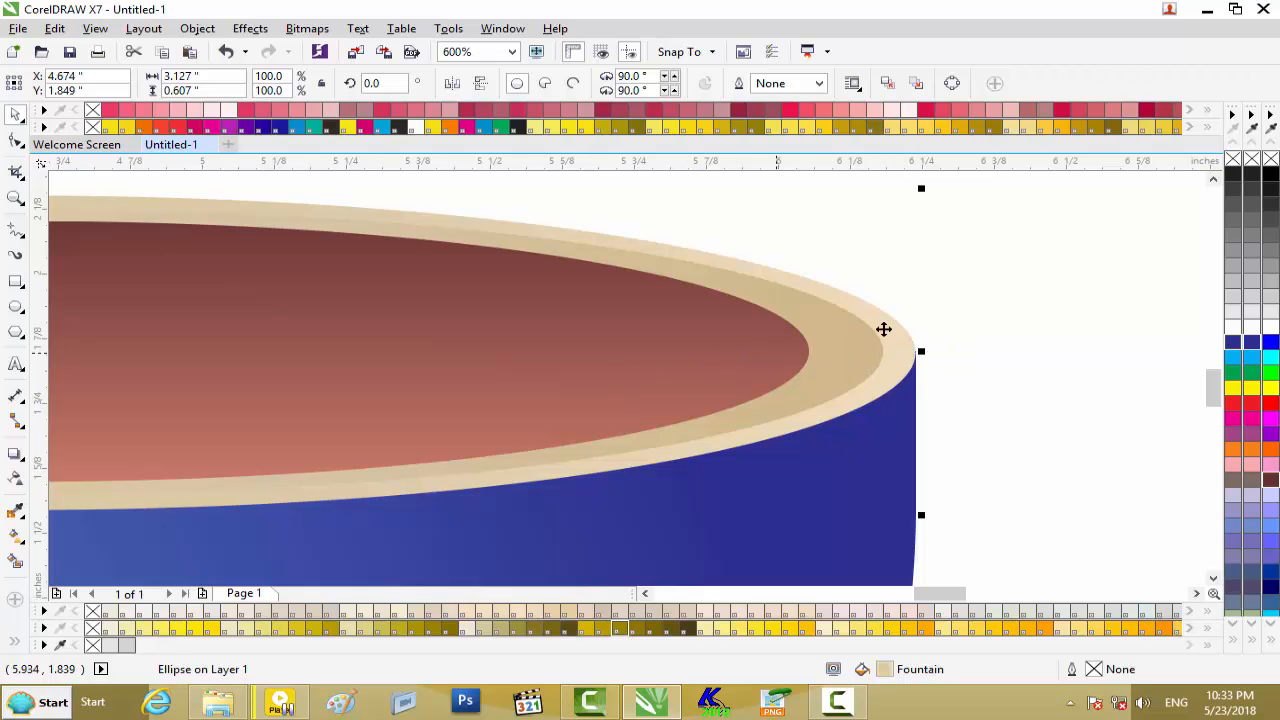
click(1007, 297)
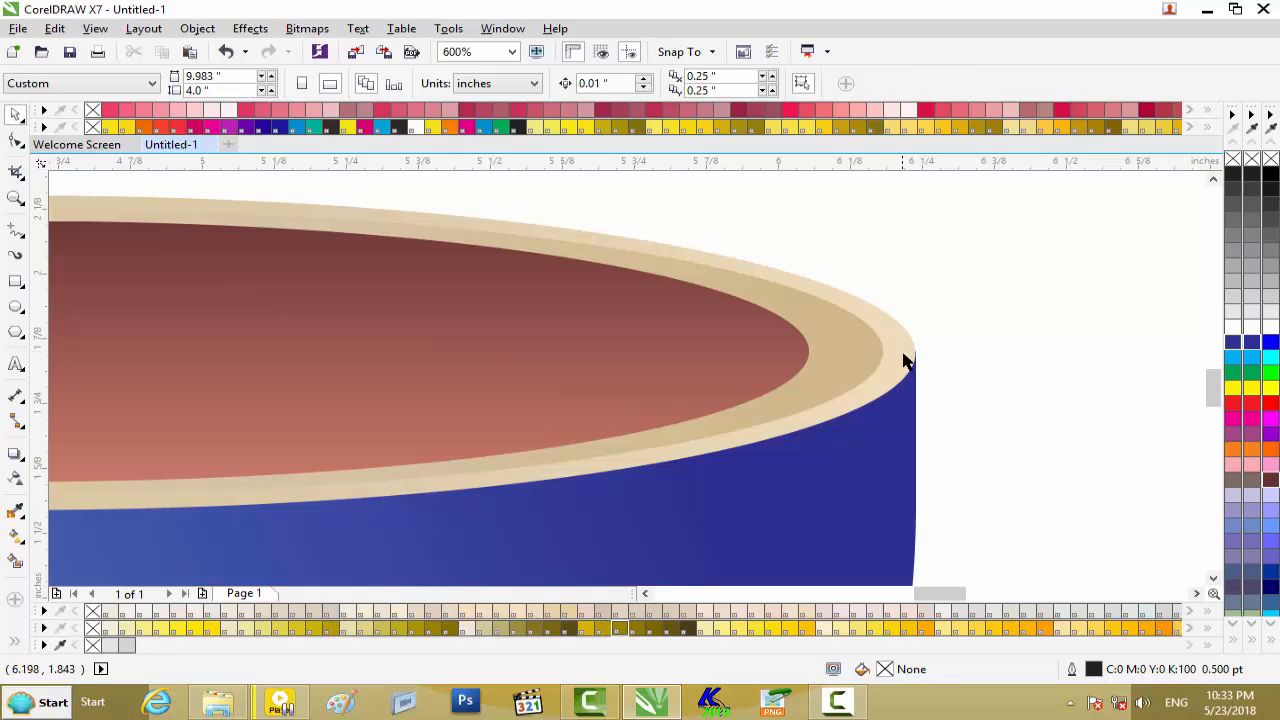
click(905, 361)
key(shift+Page_Up)
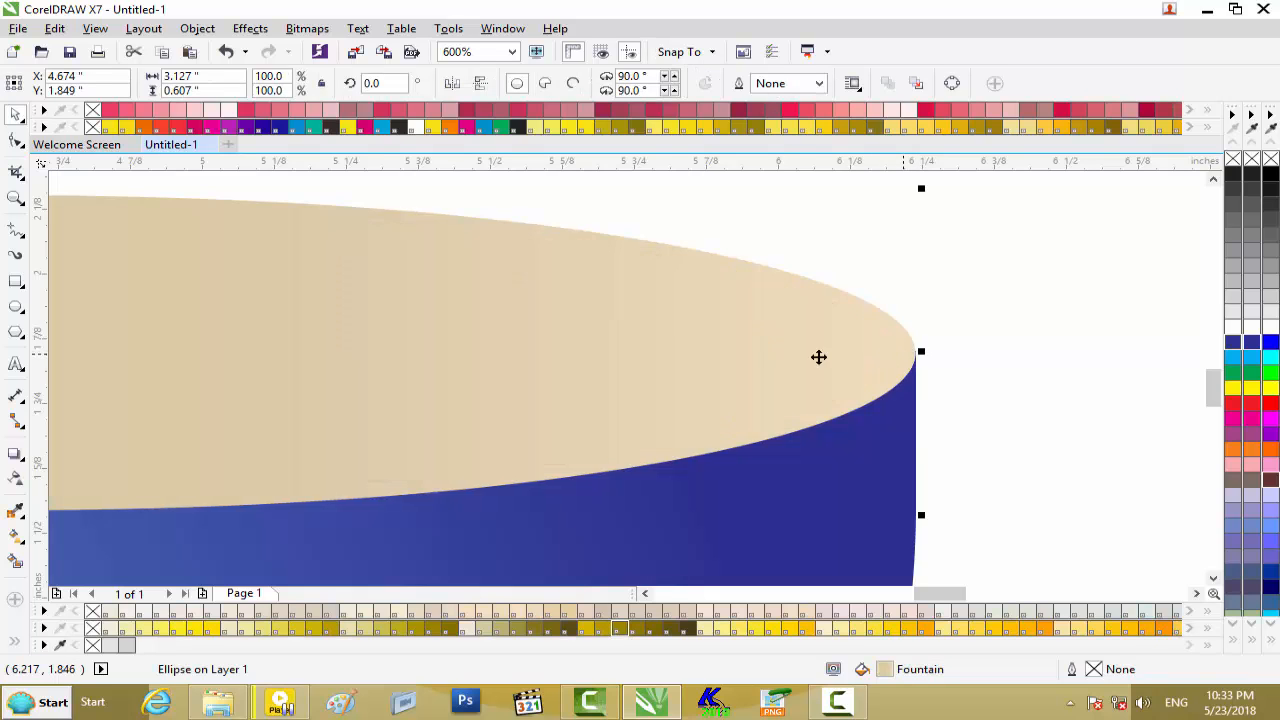
scroll(483, 355, down, 2)
drag(398, 360, 393, 547)
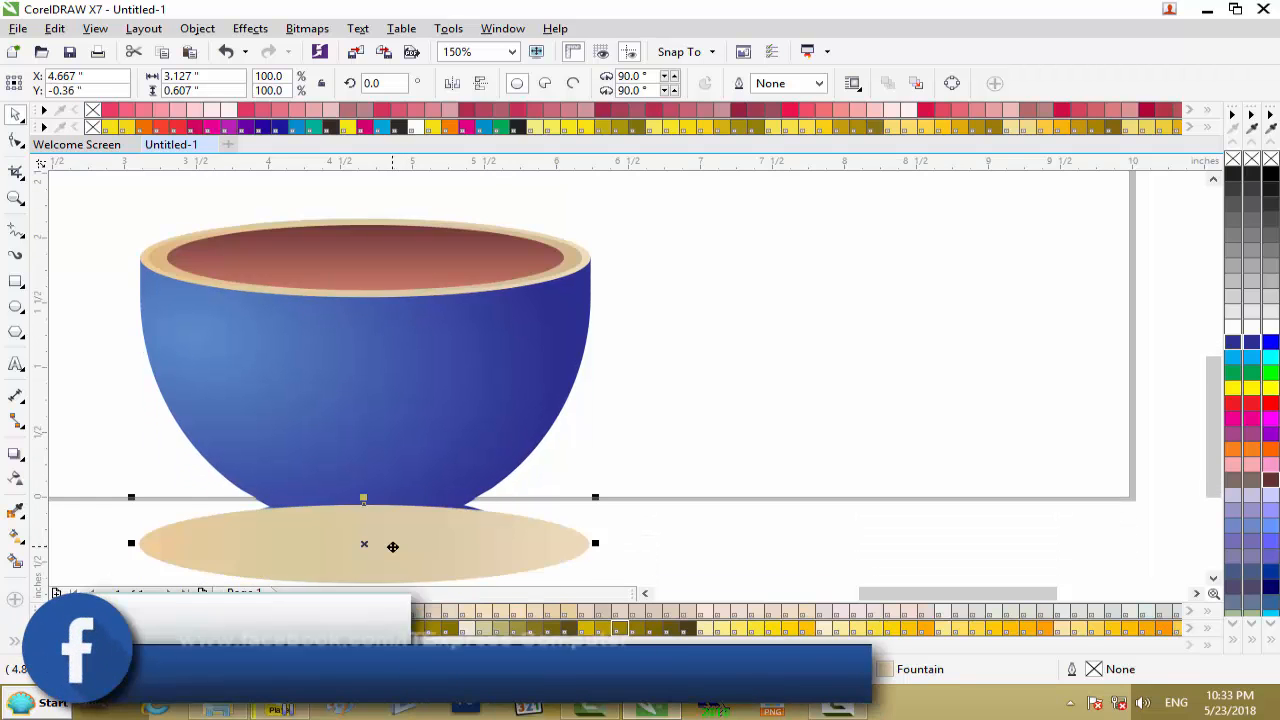
Send the copied cream ellipse behind the cup and stretch it to about 0.759 inches tall as a saucer
scroll(392, 546, down, 2)
scroll(392, 546, up, 2)
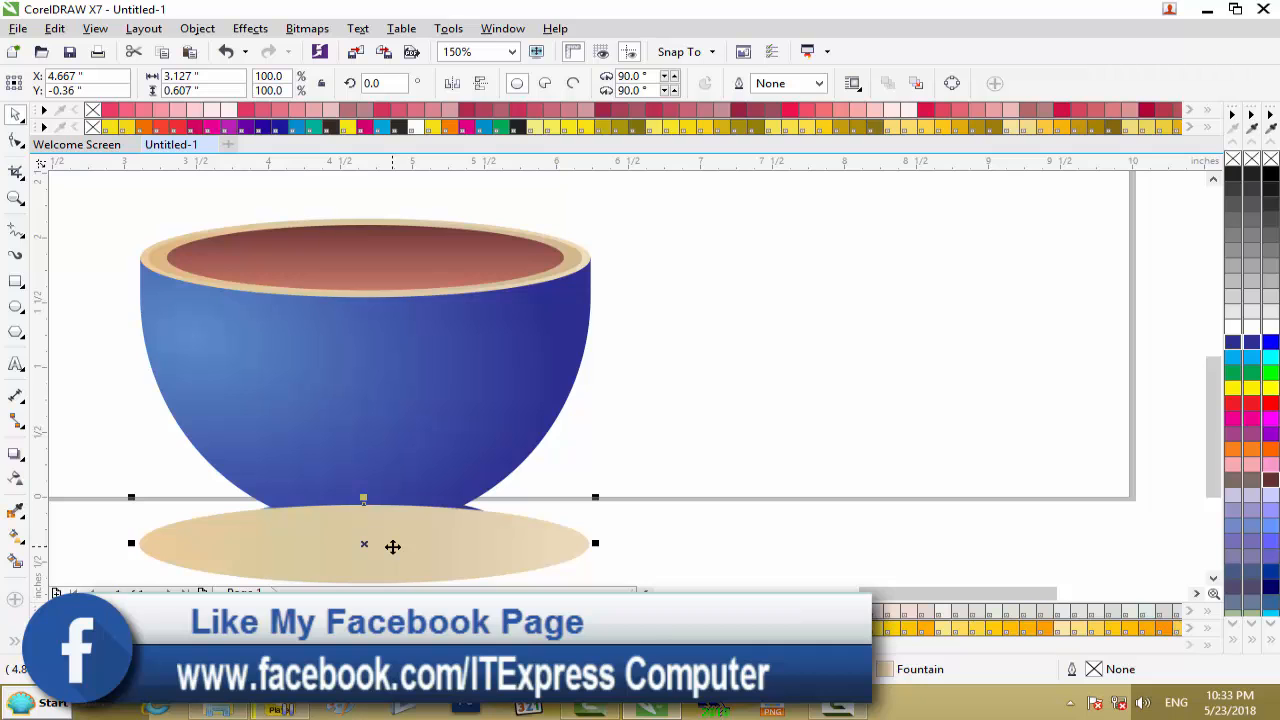
key(shift+Page_Down)
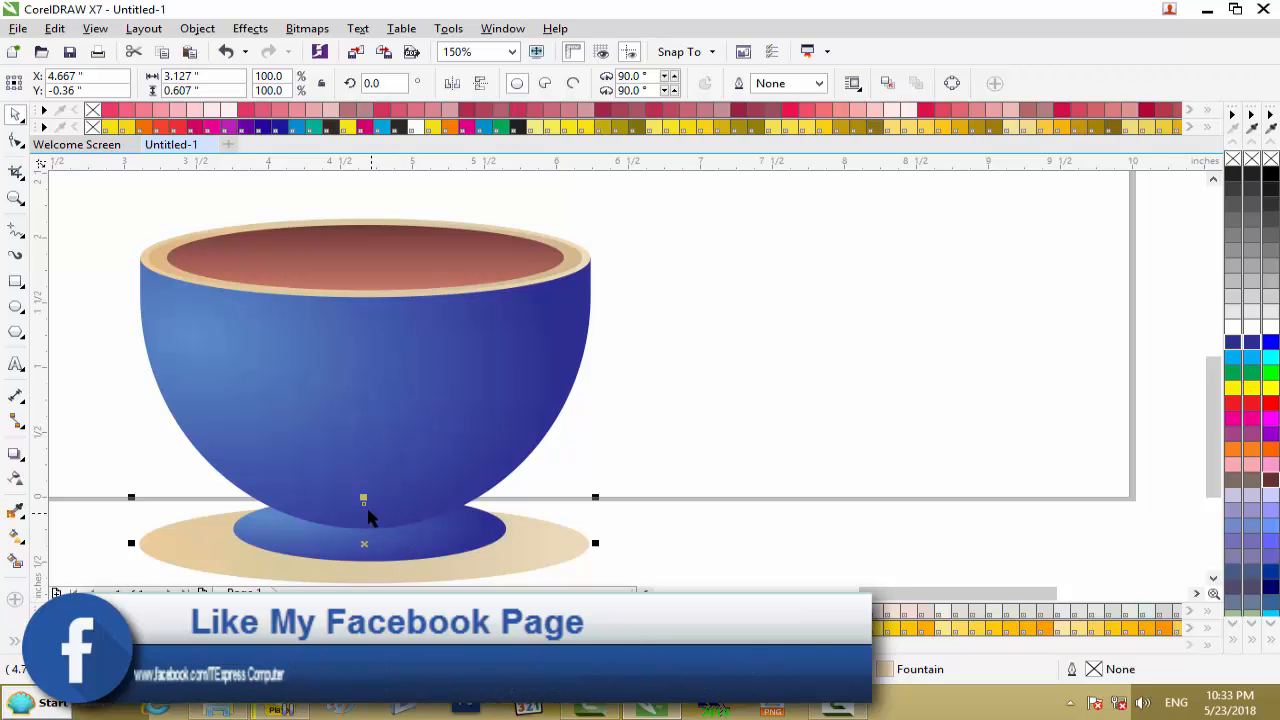
drag(362, 500, 361, 488)
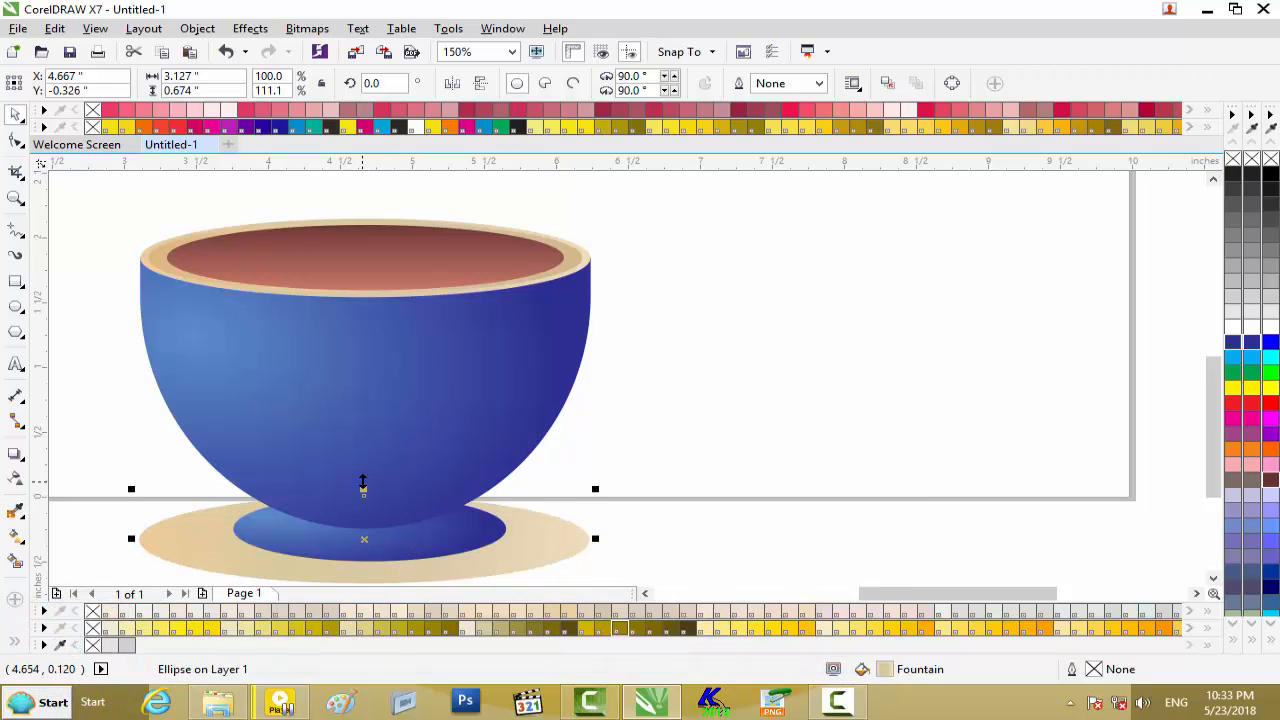
drag(1213, 457, 1213, 482)
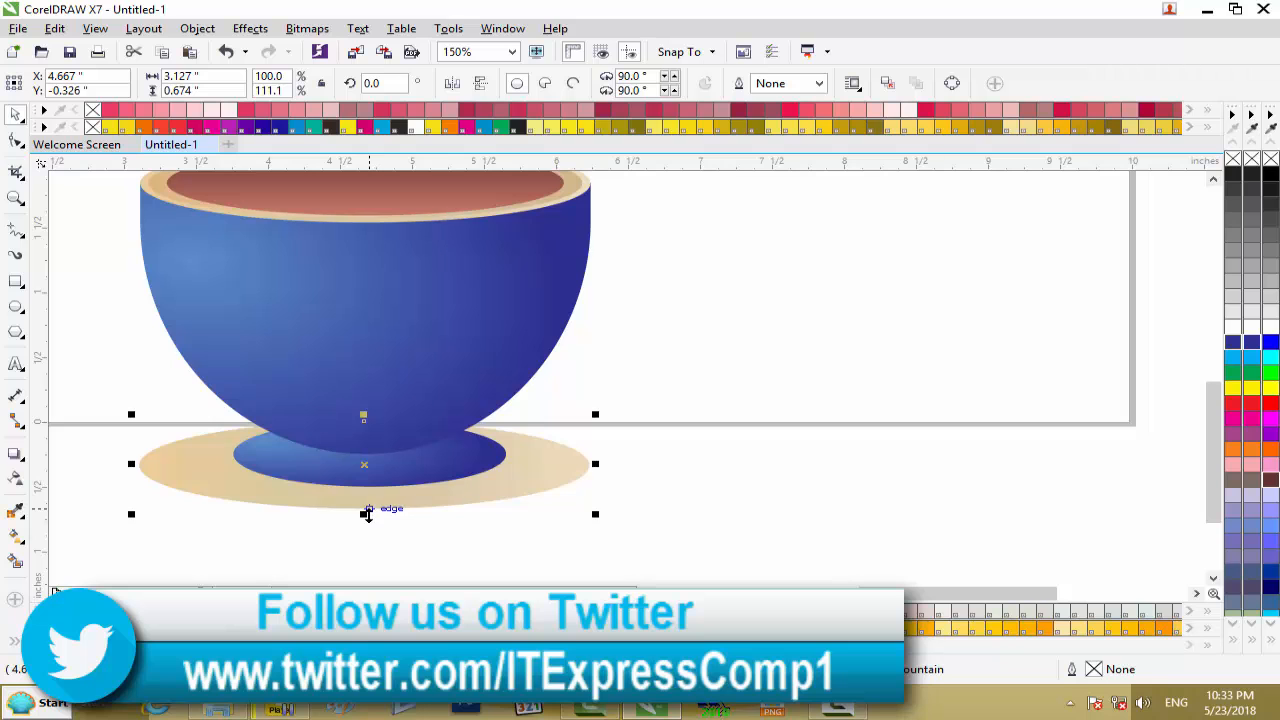
drag(364, 513, 364, 524)
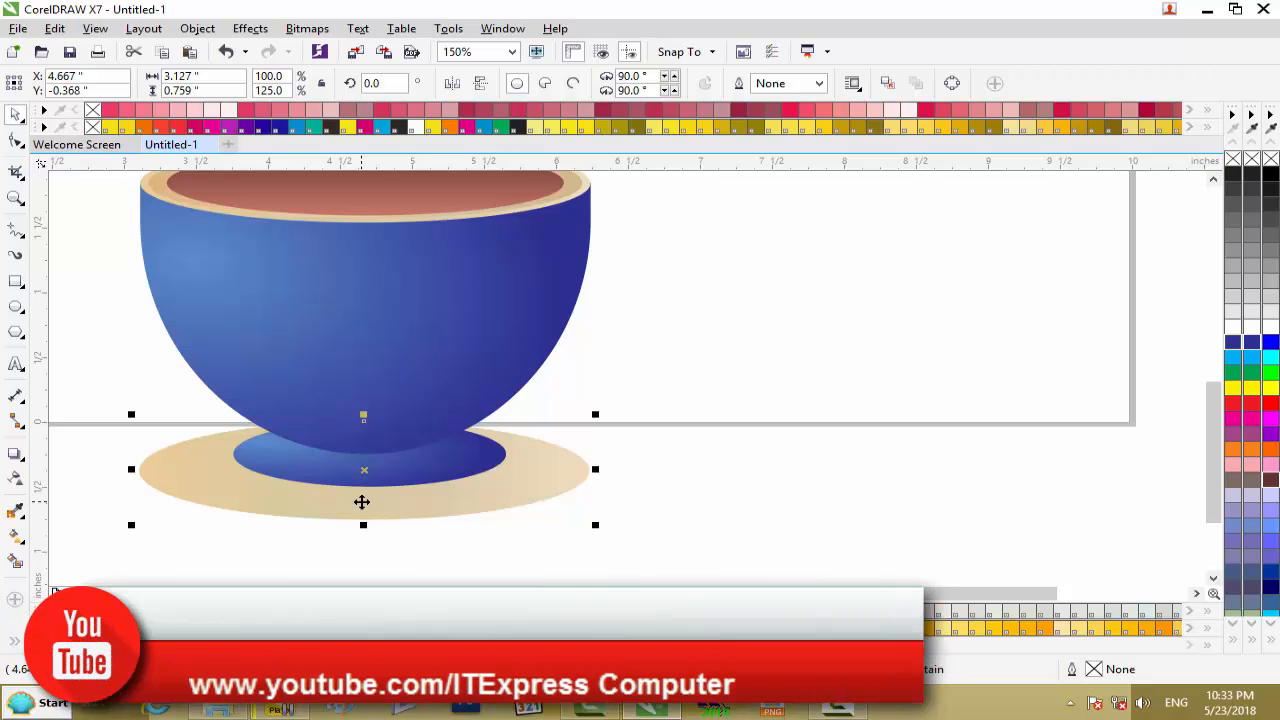
Place a copy of the saucer ellipse beside the cup and copy the blue base's fill onto the original saucer
drag(354, 491, 798, 467)
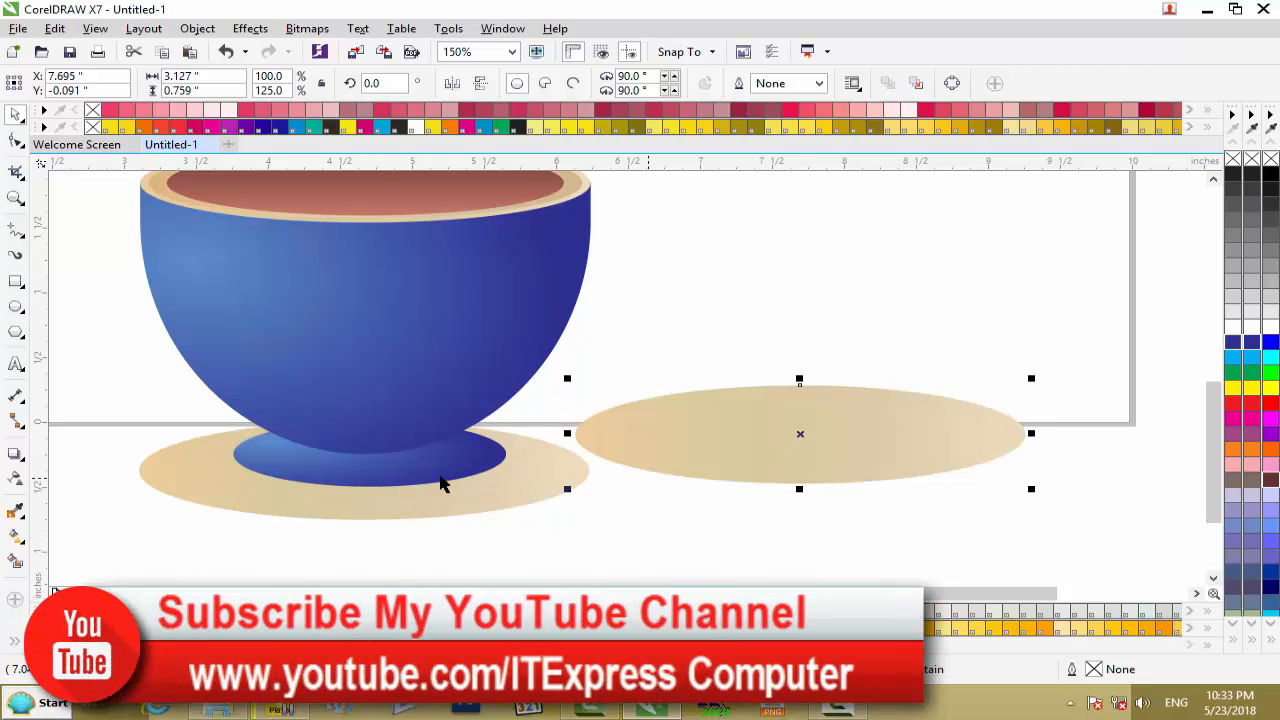
click(386, 500)
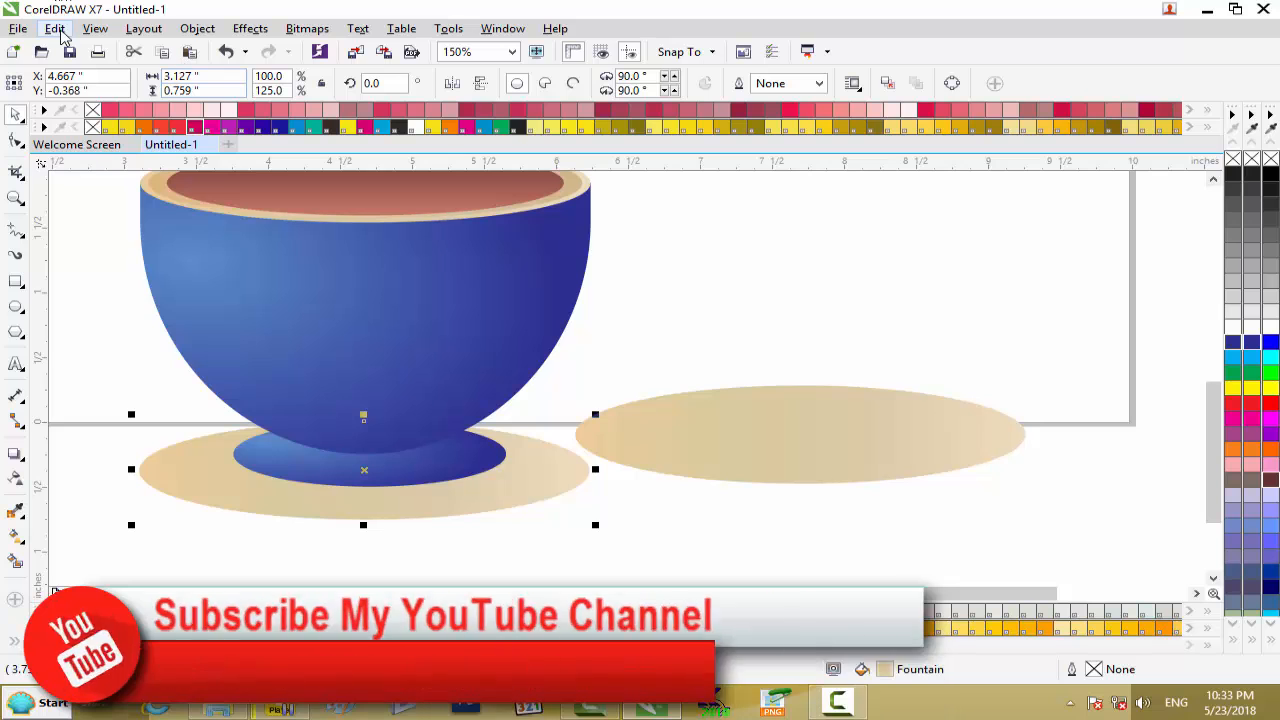
click(60, 33)
click(120, 277)
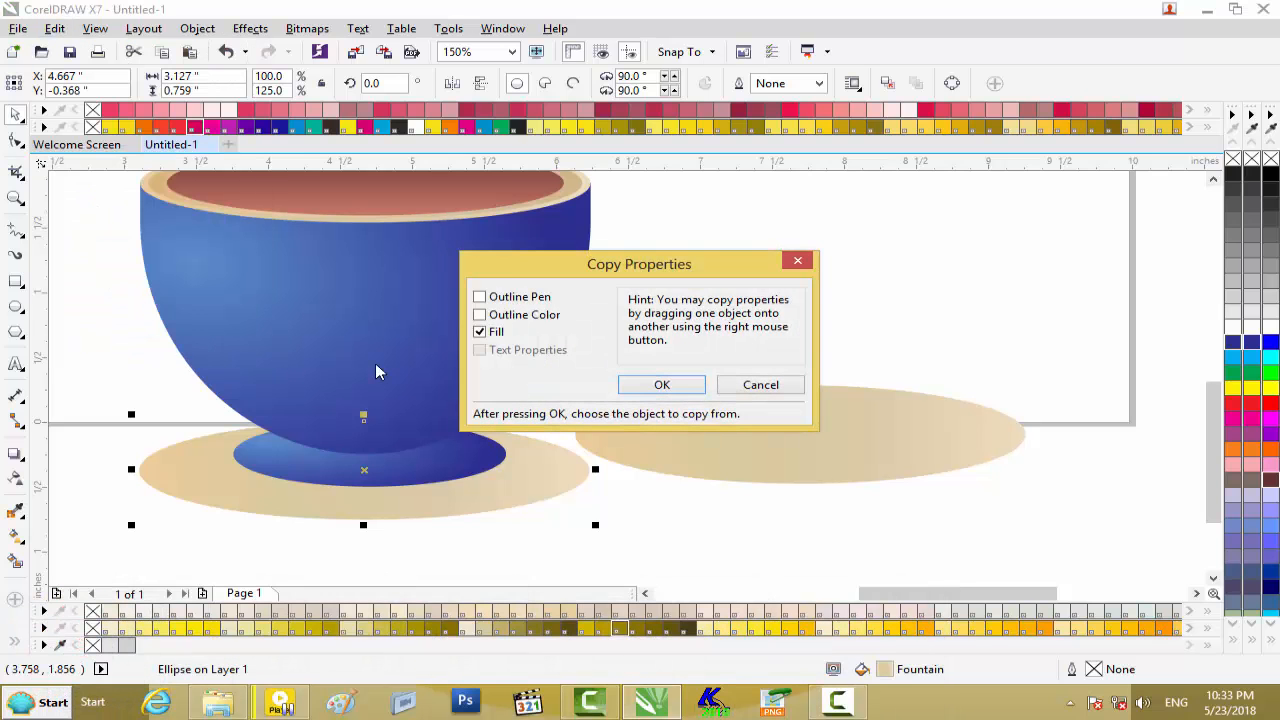
click(651, 385)
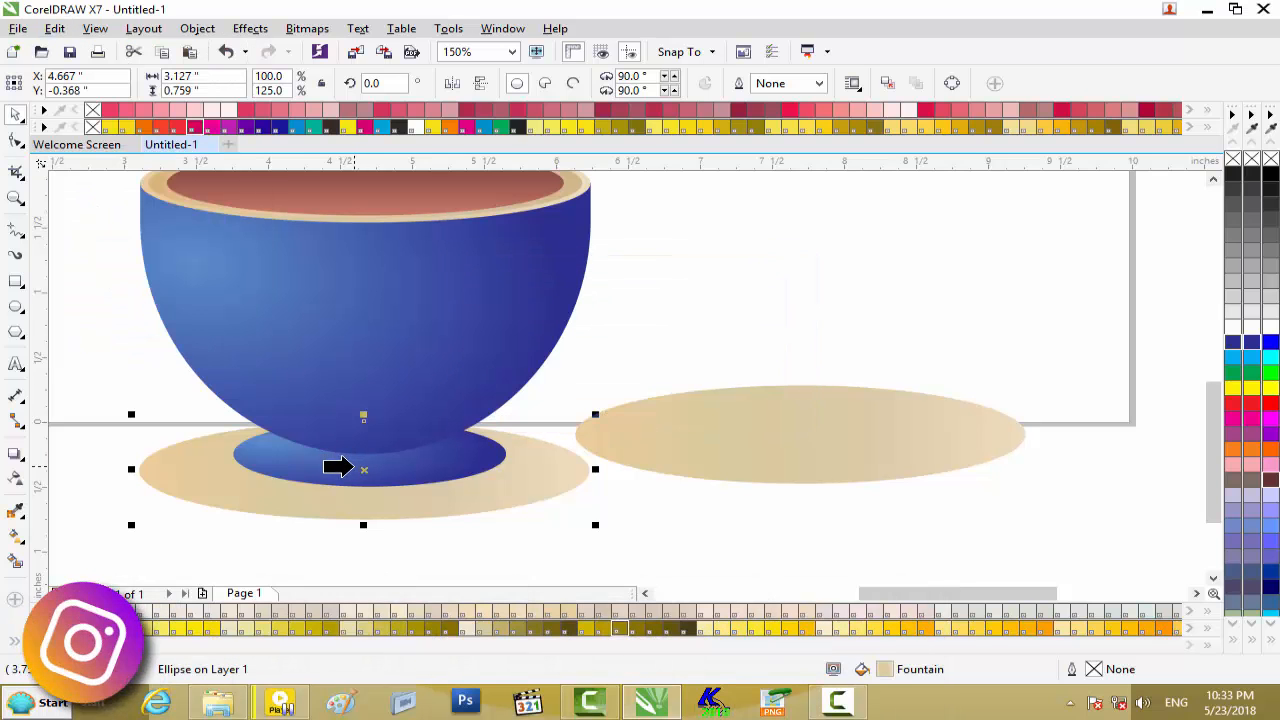
click(354, 466)
Move the cream ellipse onto the blue saucer and send it to the back
click(677, 449)
drag(712, 445, 325, 479)
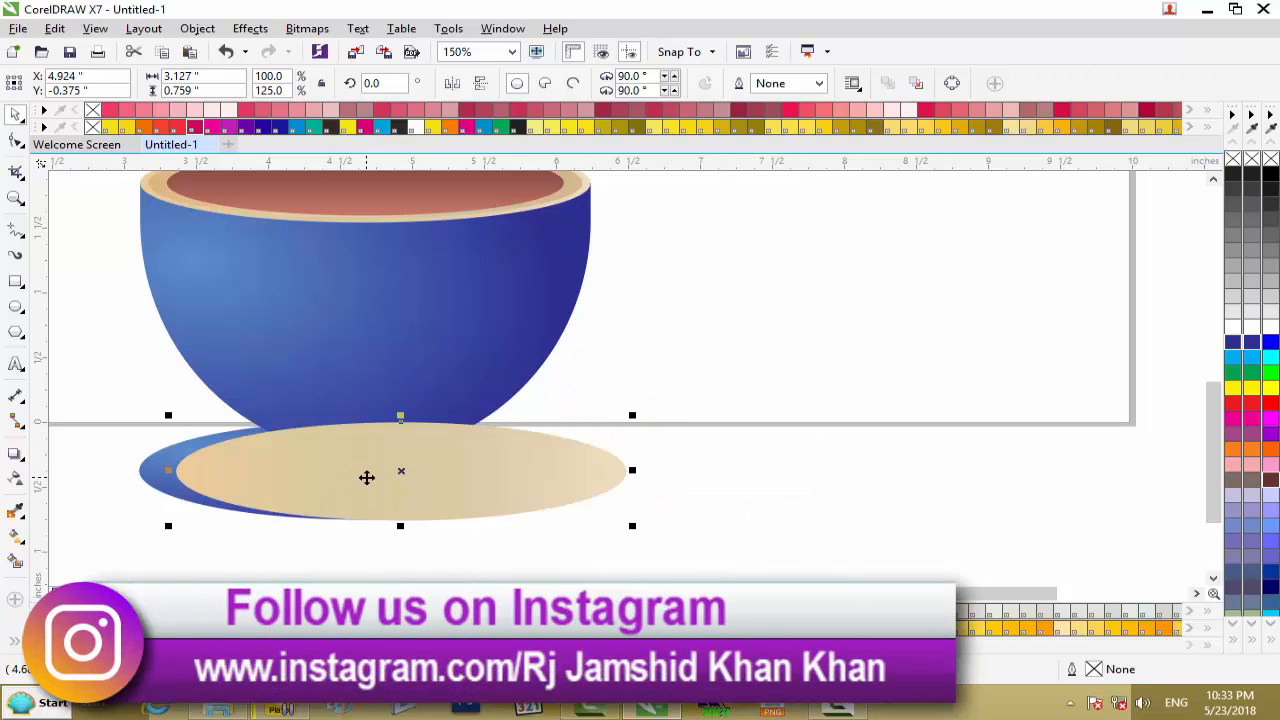
key(shift+Page_Down)
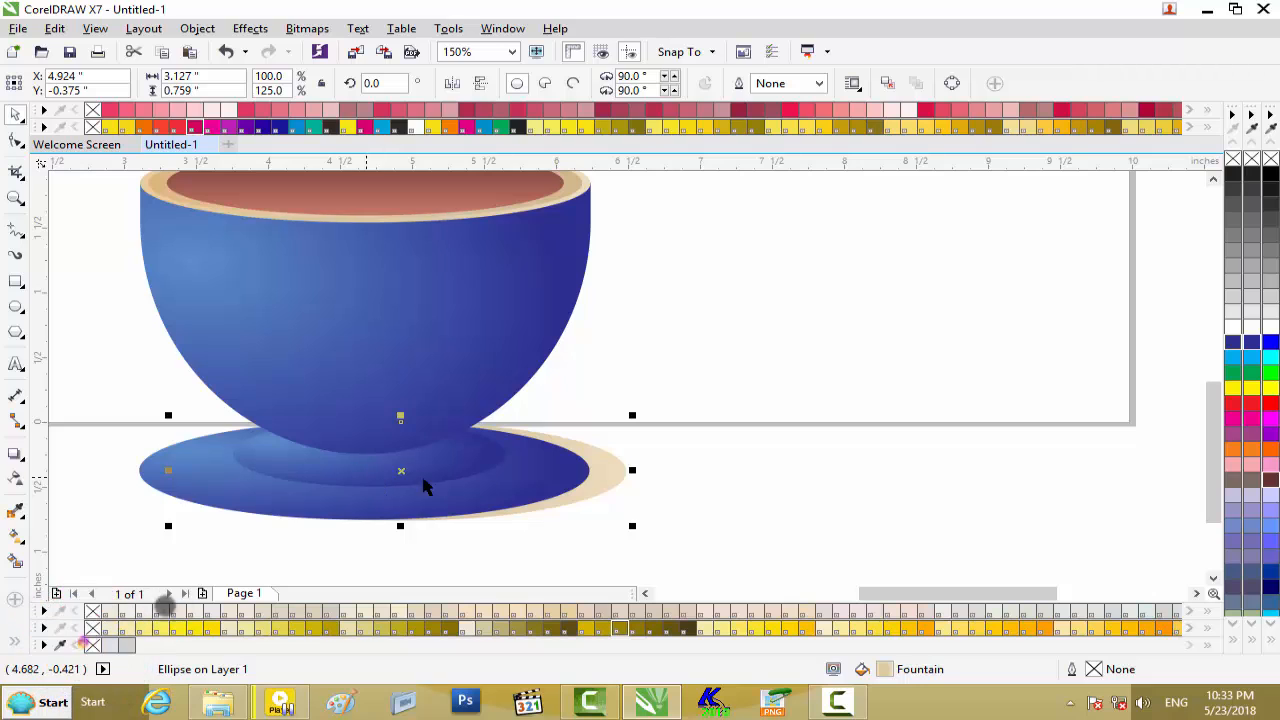
Send the blue saucer ellipse behind the cream one and nudge it to the left
click(563, 488)
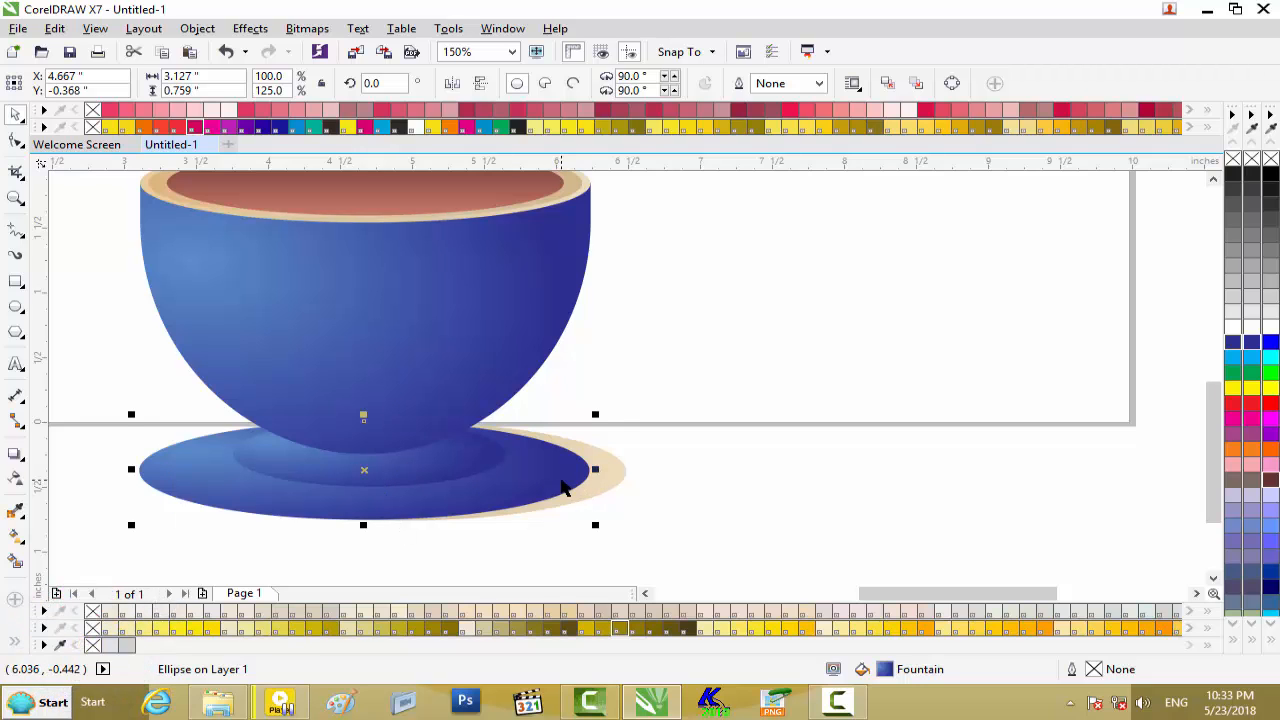
key(shift+Page_Down)
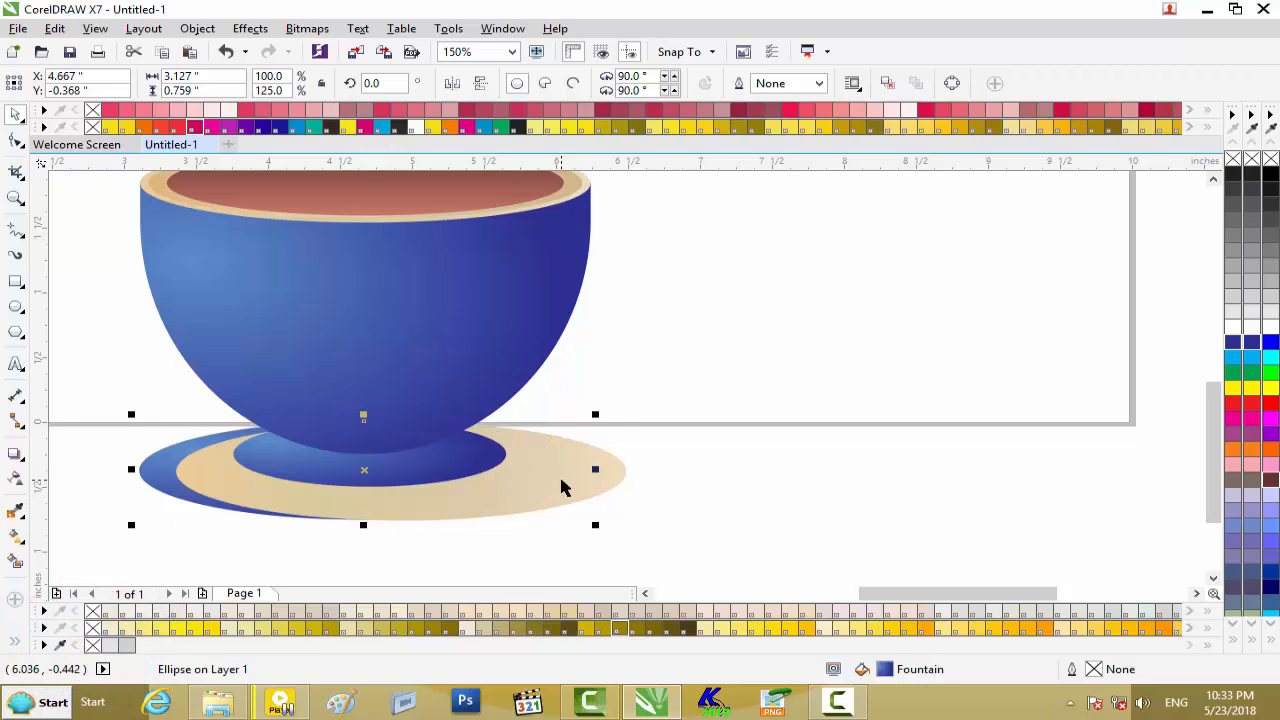
key(Left)
key(Left)
key(Left)
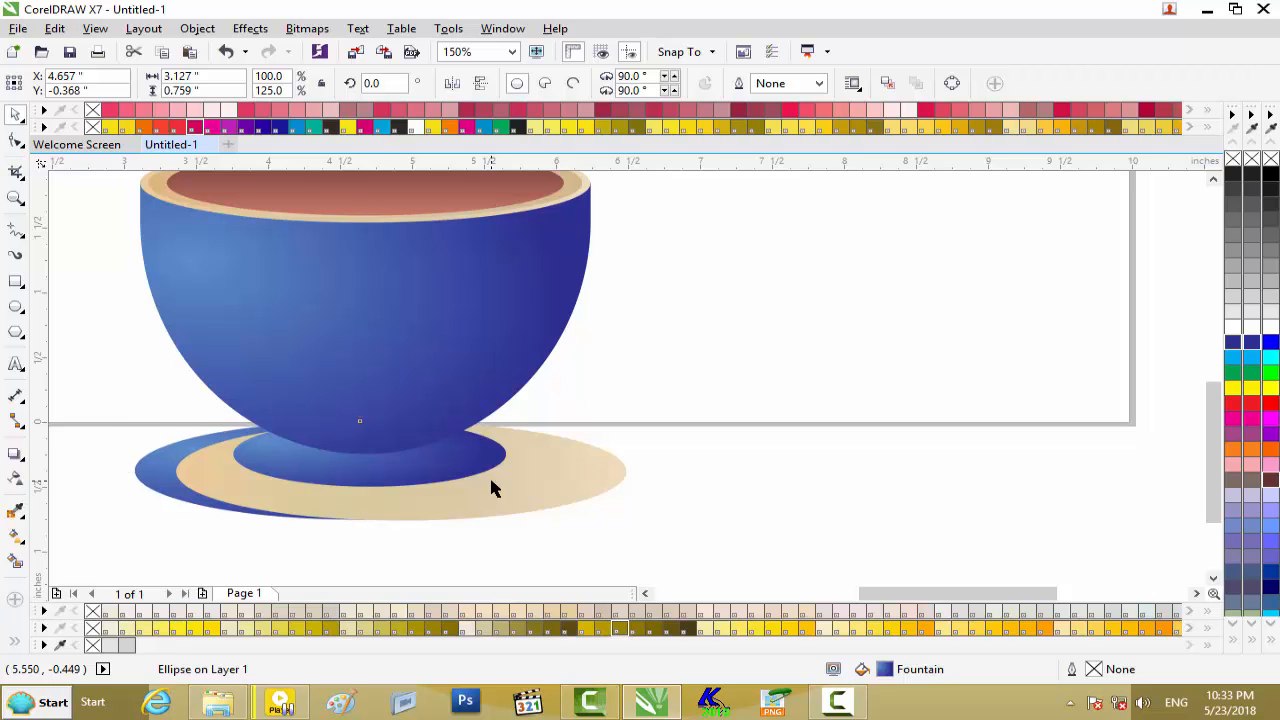
Undo the saucer nudges, stacking changes, blue fill and side copy, back to the single cream saucer under the cup
key(ctrl+z)
key(ctrl+z)
key(ctrl+z)
key(ctrl+z)
key(ctrl+z)
key(ctrl+z)
key(ctrl+z)
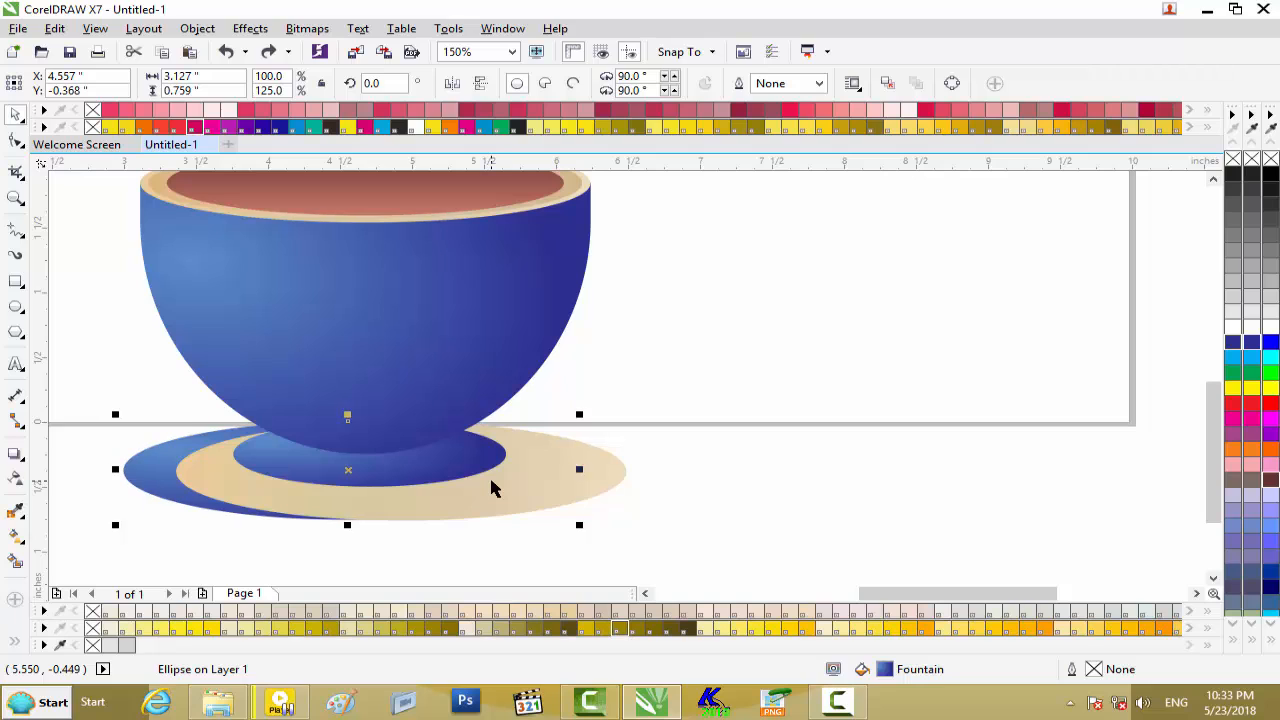
key(ctrl+z)
key(ctrl+z)
key(ctrl+z)
key(ctrl+z)
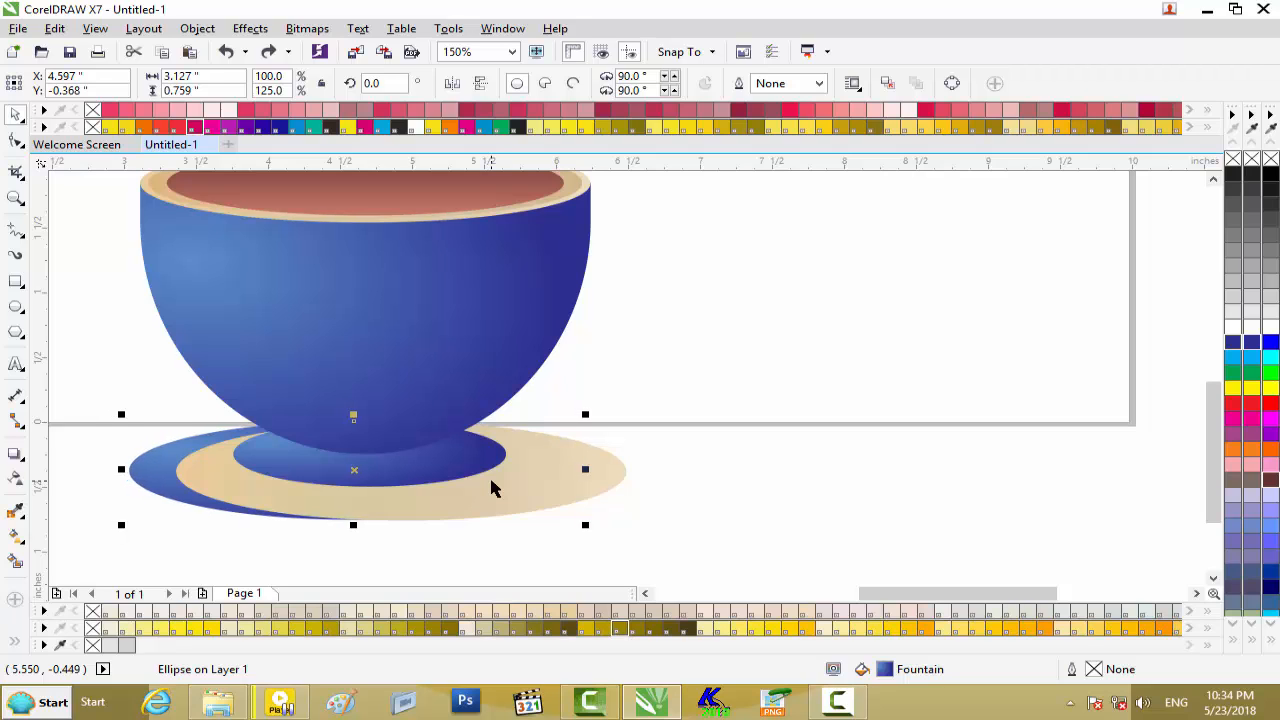
key(ctrl+z)
key(ctrl+z)
key(ctrl+z)
key(ctrl+z)
key(ctrl+z)
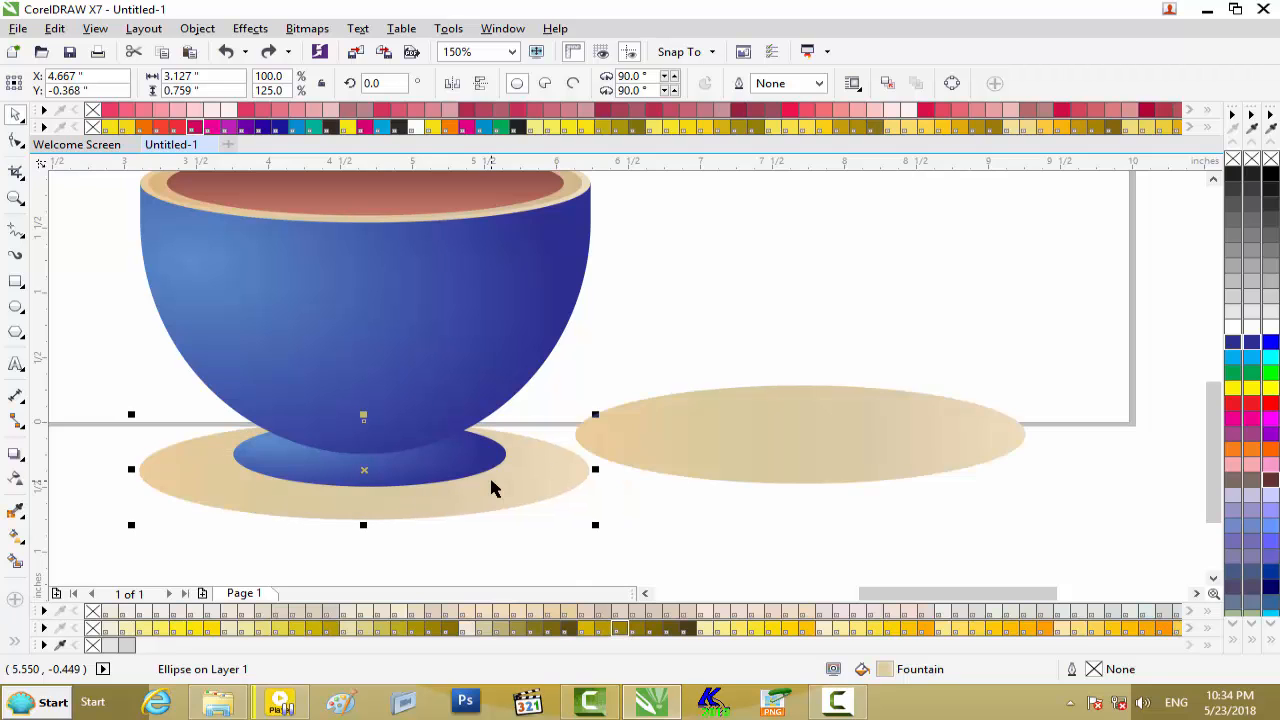
key(ctrl+z)
Duplicate the cream saucer ellipse beside the cup and copy only the fill of the blue base onto the original saucer
drag(491, 482, 937, 460)
click(477, 505)
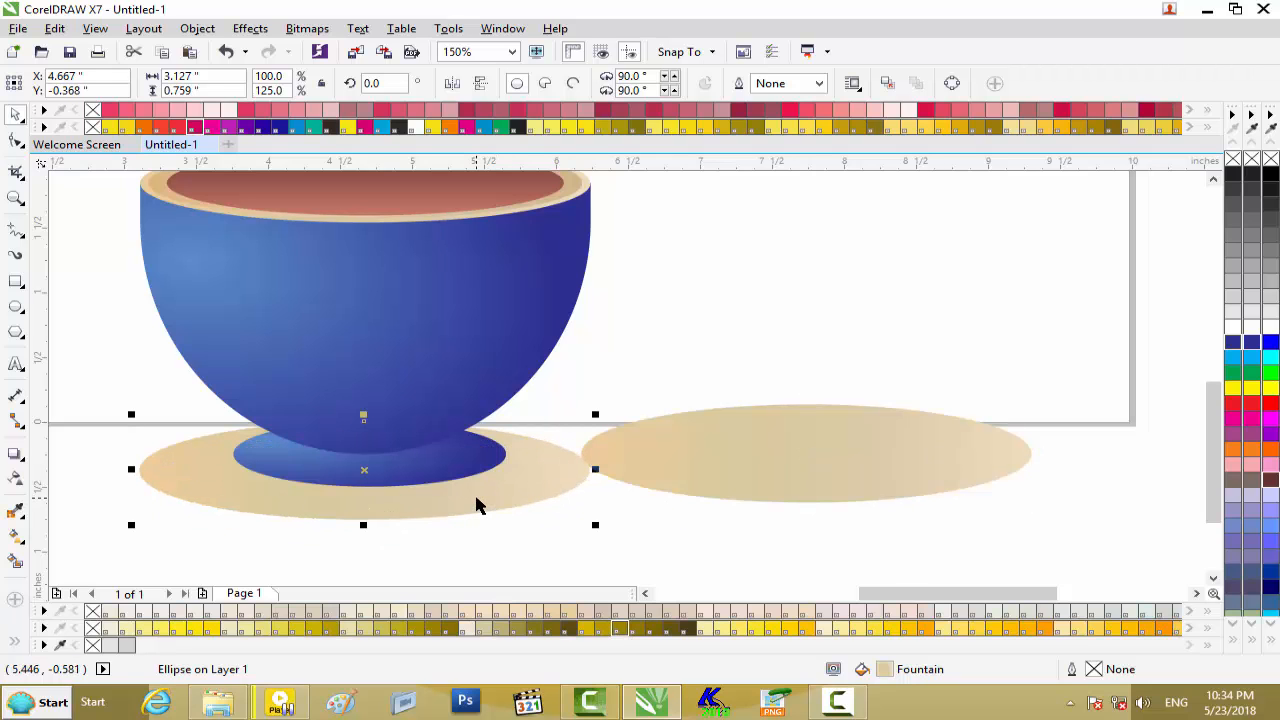
click(54, 28)
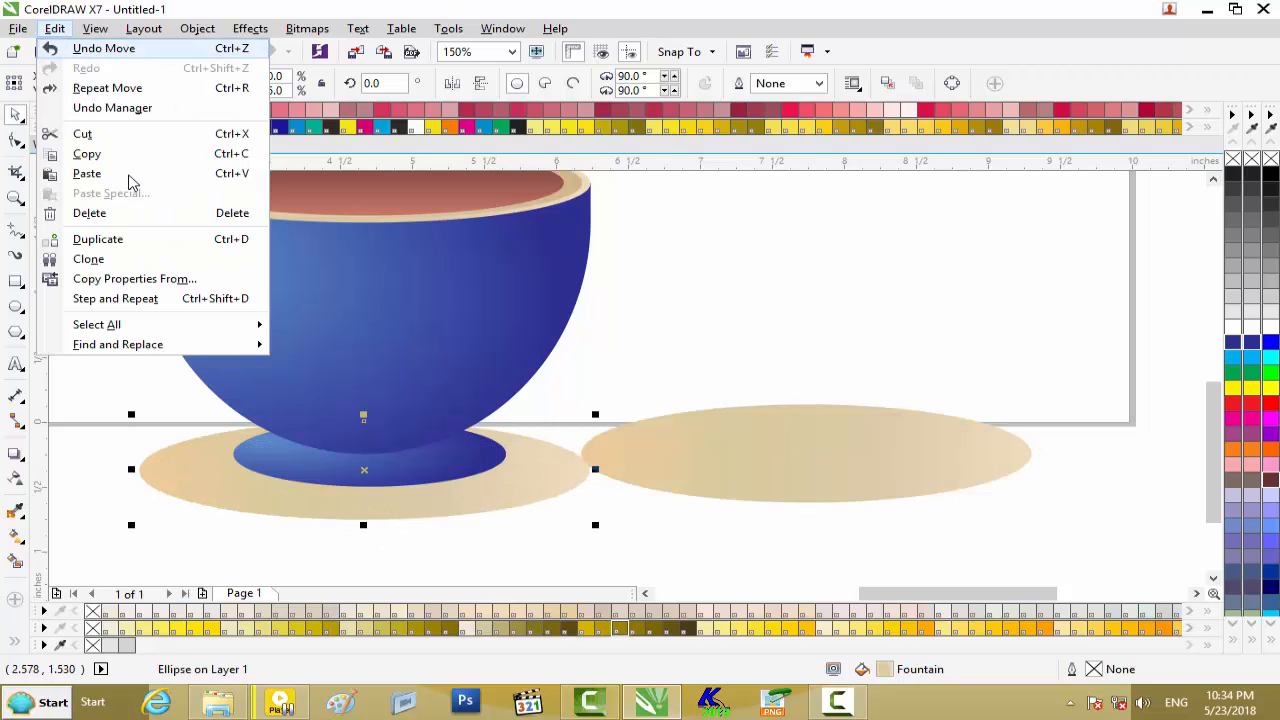
click(153, 284)
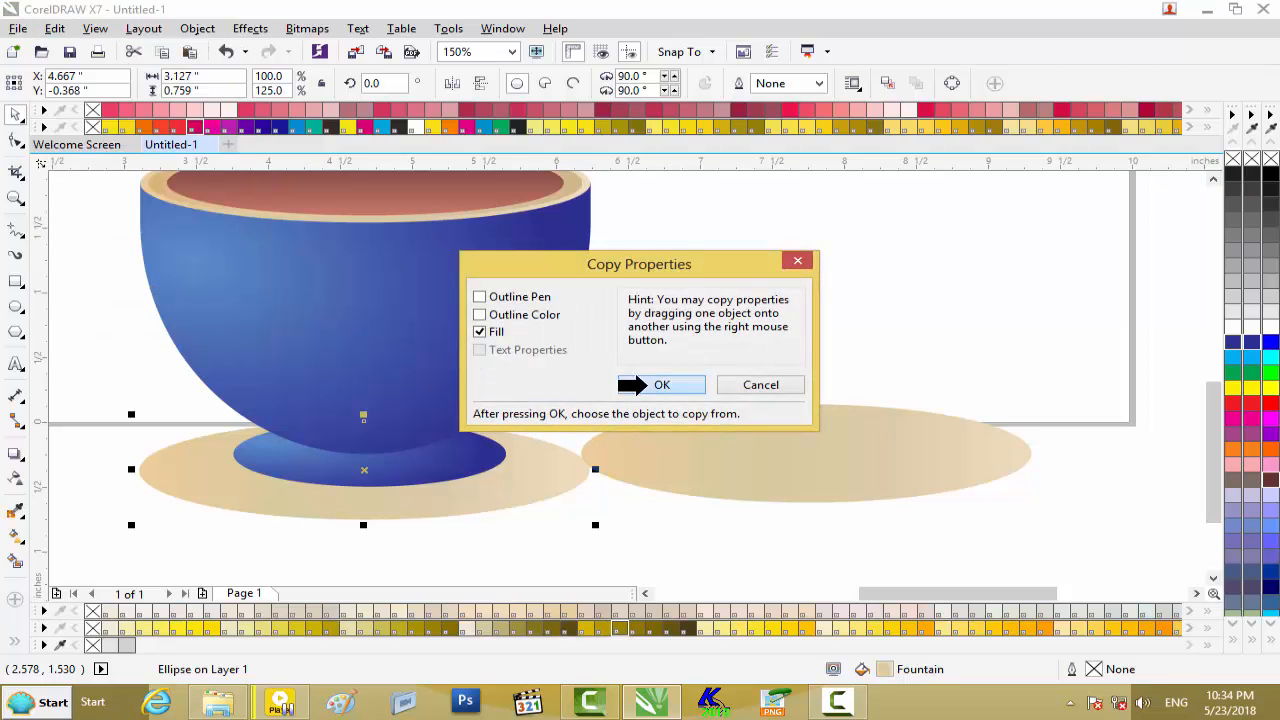
click(650, 384)
click(405, 469)
Move the cream ellipse onto the blue saucer and layer it behind the cup base but in front of the blue saucer
drag(751, 474, 360, 463)
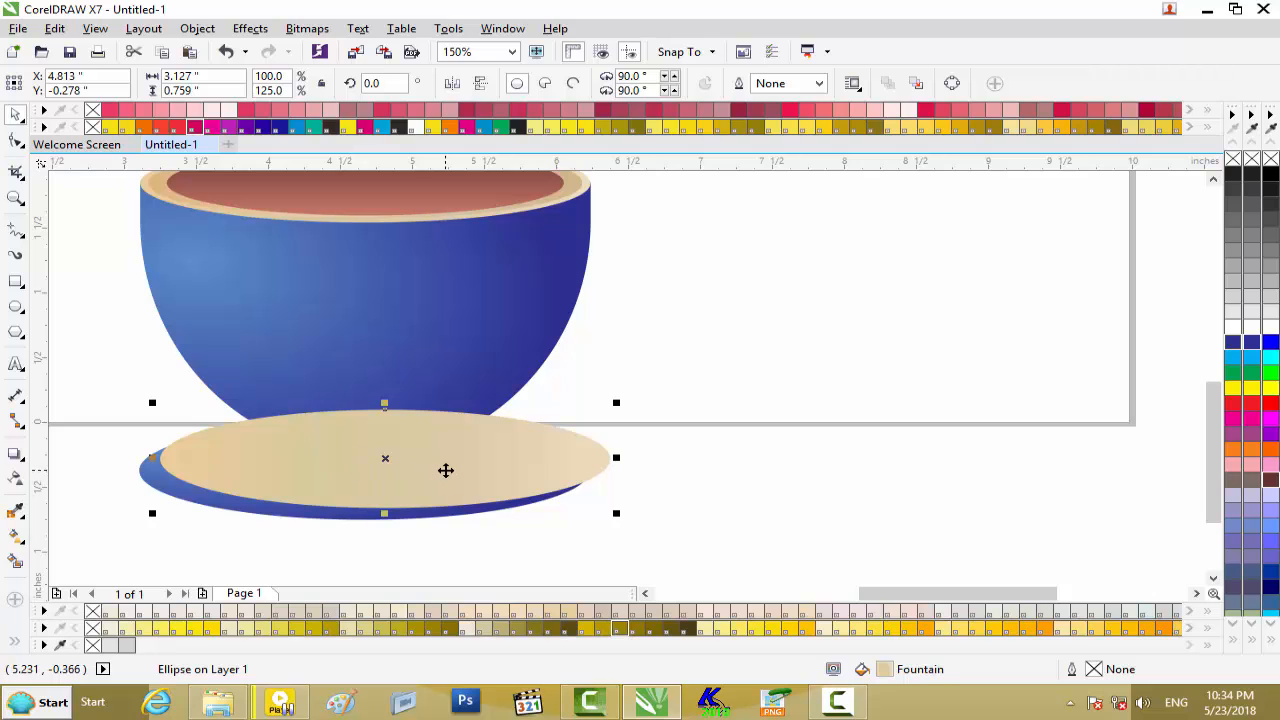
key(shift+Page_Down)
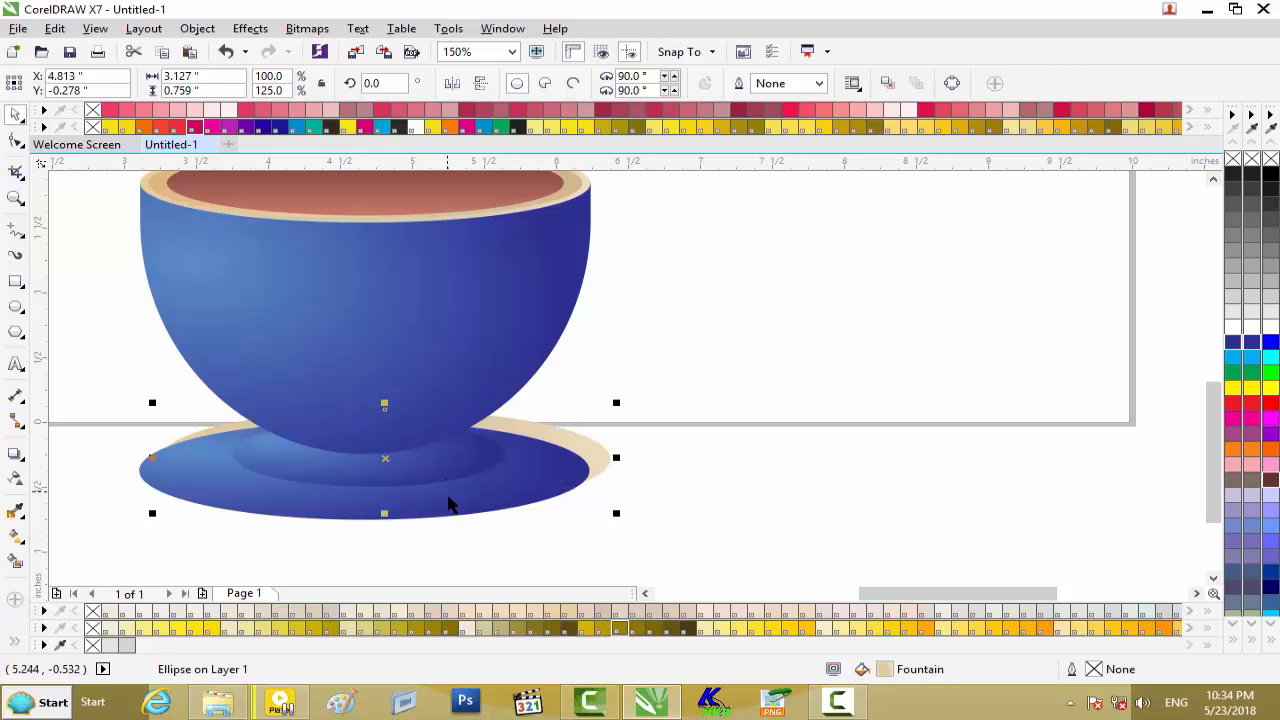
click(449, 503)
key(shift+Page_Down)
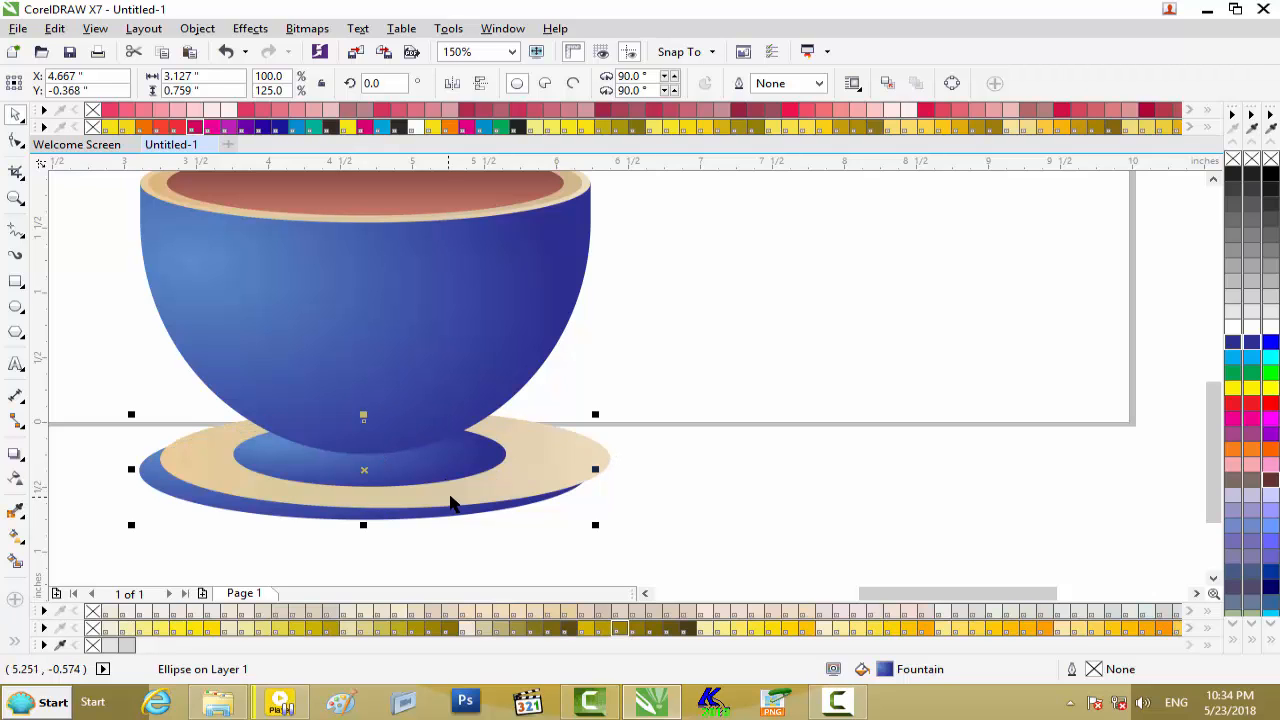
Nudge the cream ellipse left and down over the blue saucer, to X 4.683 and Y -0.358 inches
click(518, 483)
key(Left)
key(Left)
key(Left)
key(Left)
key(Left)
key(Left)
key(Left)
key(Left)
key(Left)
key(Left)
key(Left)
key(Left)
key(Left)
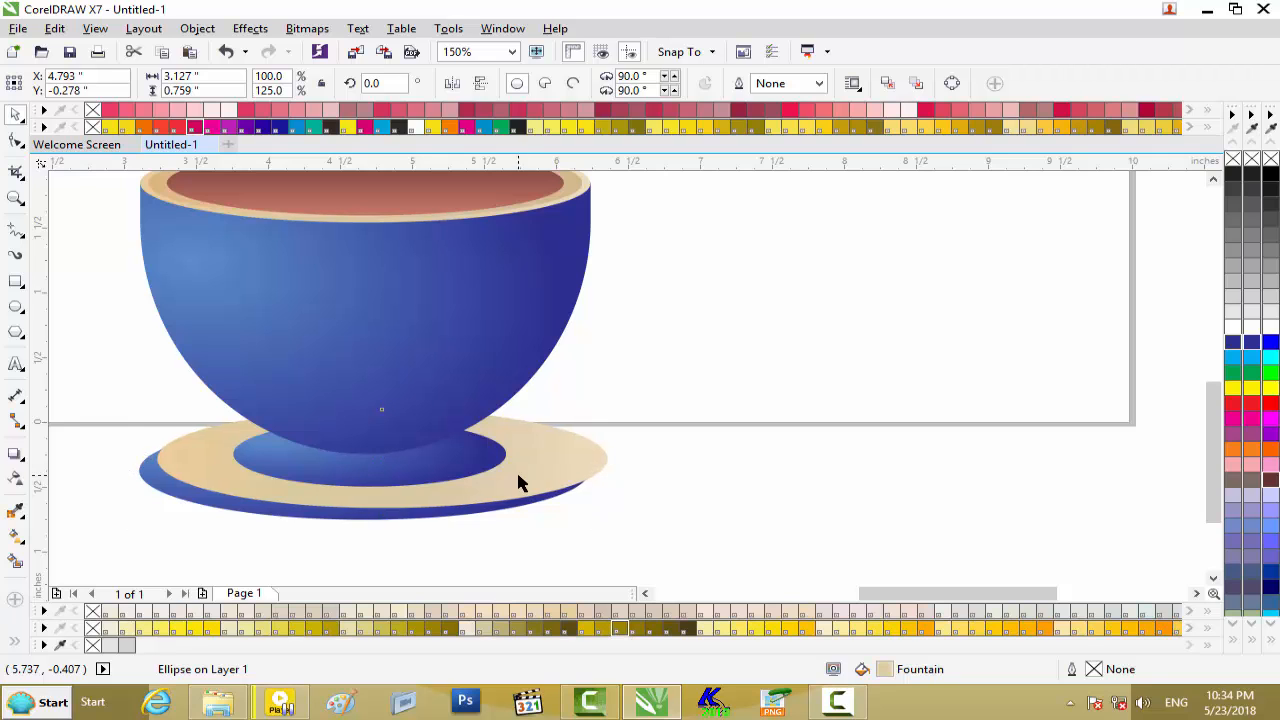
key(Down)
key(Down)
key(Down)
key(Down)
key(Down)
key(Down)
key(Down)
key(Down)
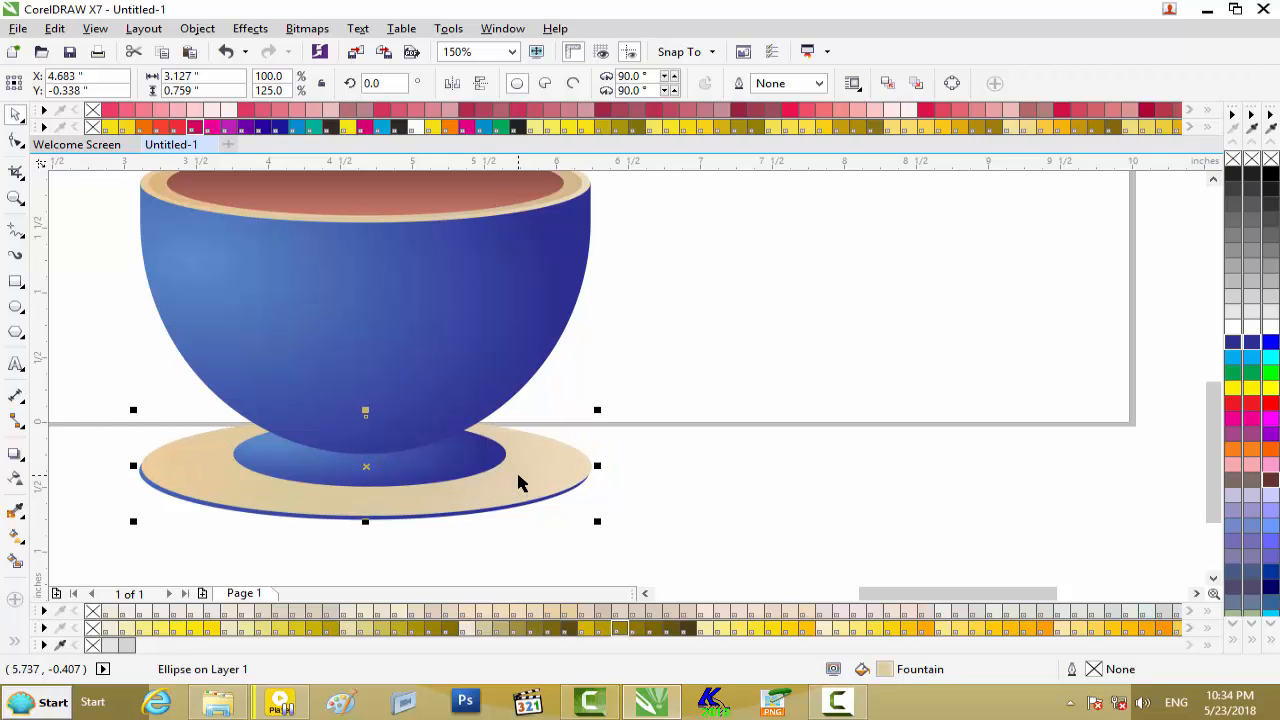
Shrink the cream ellipse about its centre to about 2.857 by 0.693 inches, leaving a blue border around the saucer
scroll(598, 414, up, 2)
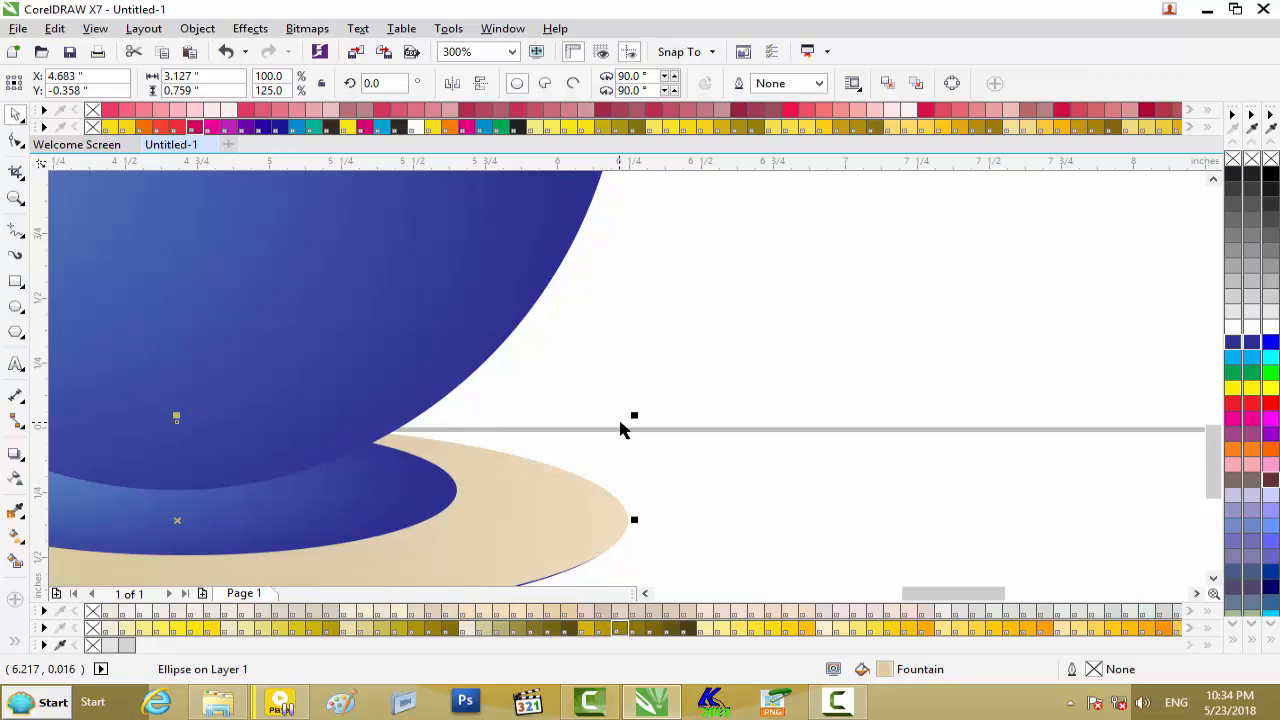
drag(632, 415, 623, 423)
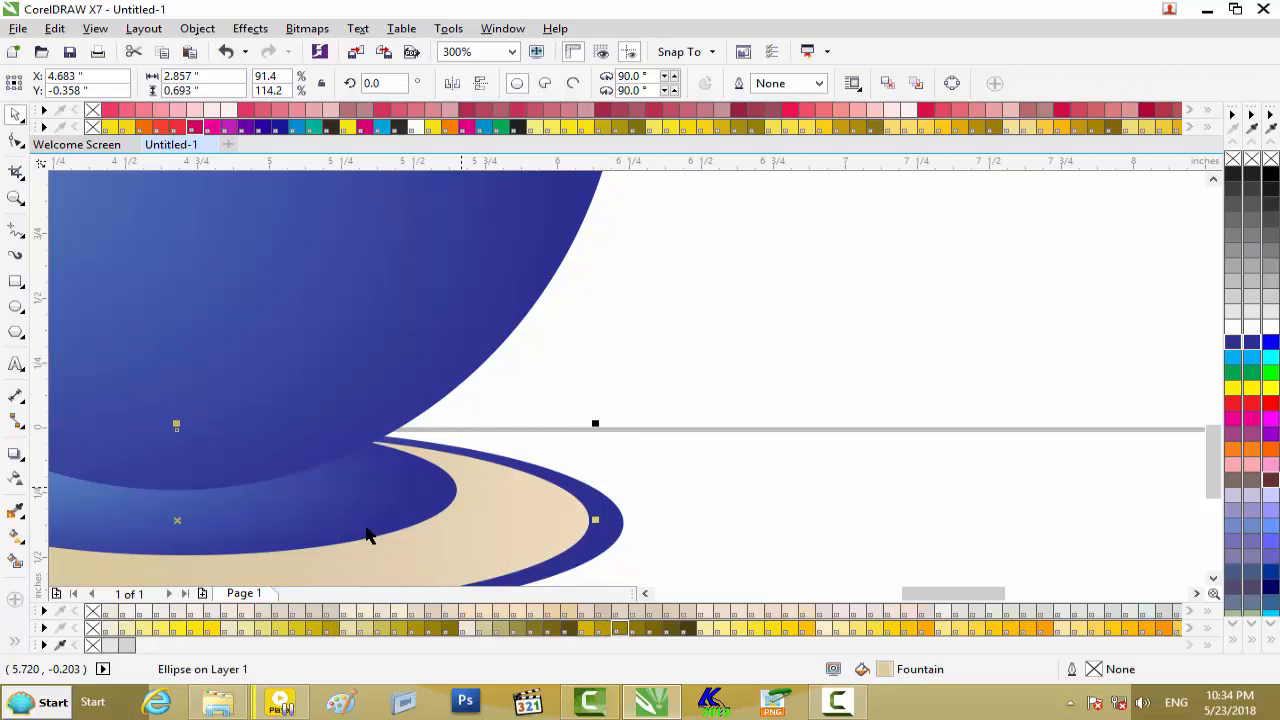
drag(905, 592, 868, 592)
scroll(566, 518, down, 2)
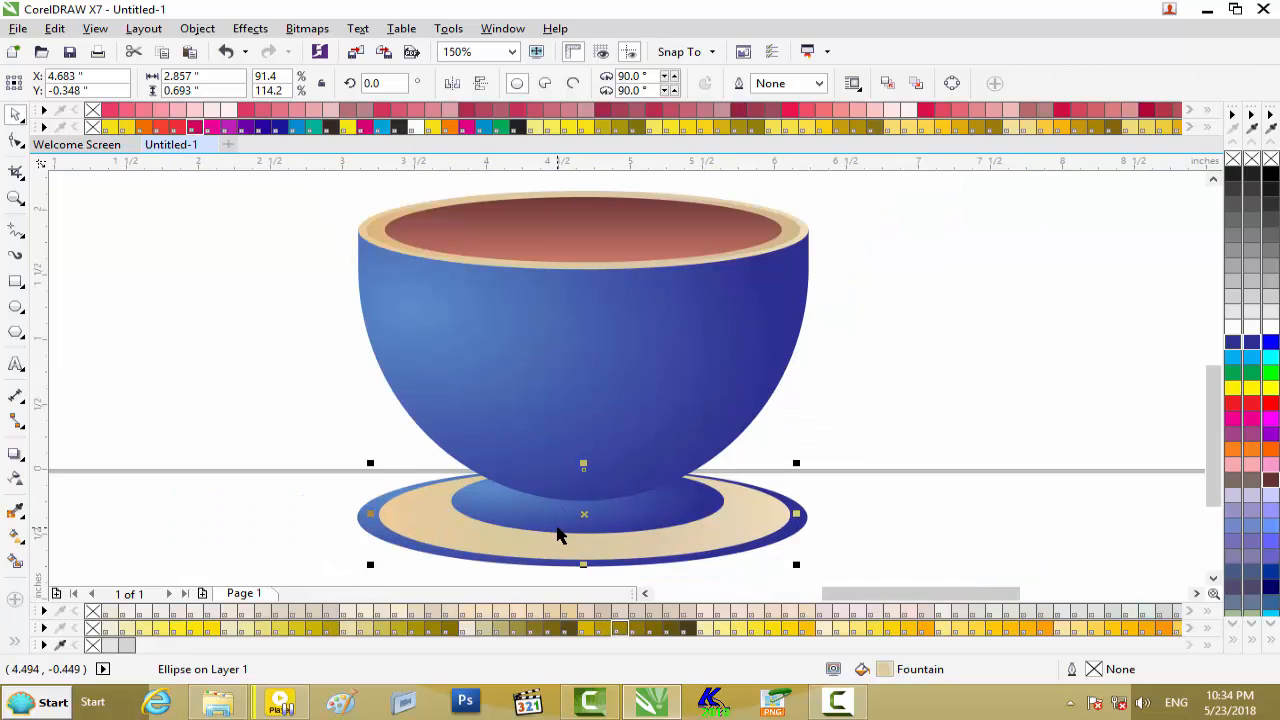
Widen the cream saucer ellipse leftward to about 2.912 inches, thinning the blue border on that side
scroll(557, 530, up, 2)
drag(192, 501, 176, 503)
scroll(464, 511, down, 2)
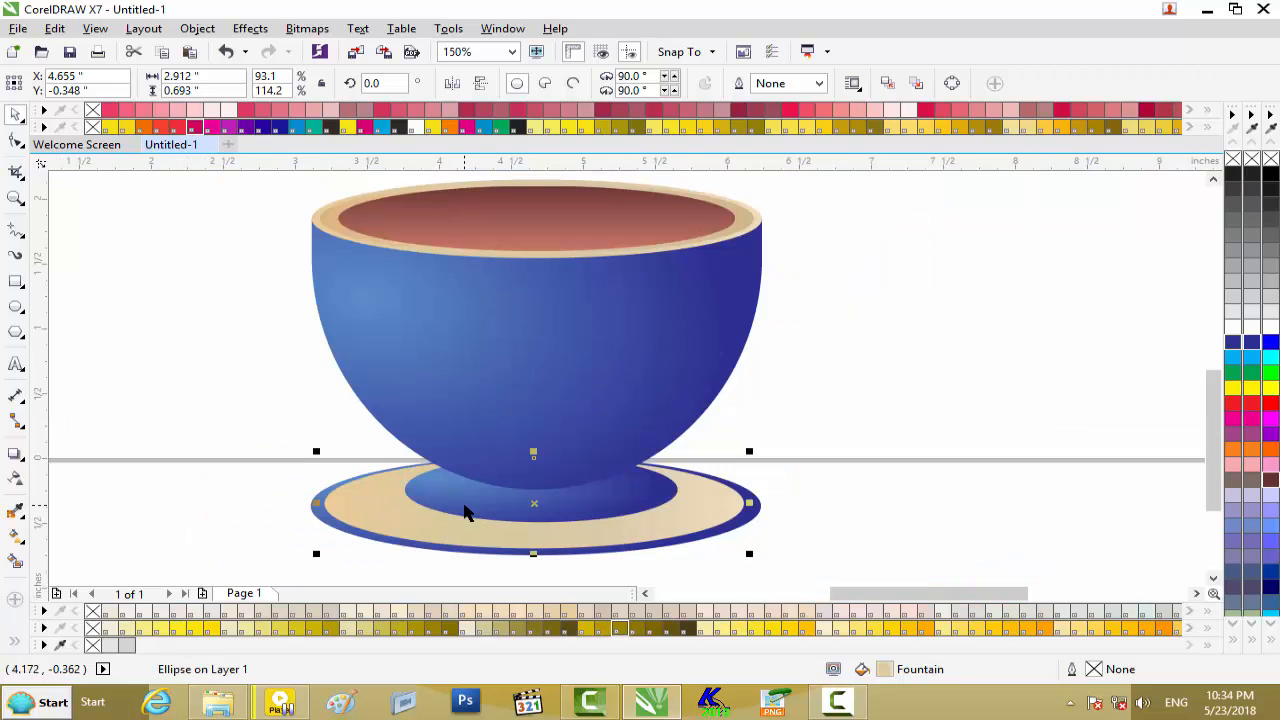
scroll(464, 511, up, 2)
scroll(463, 514, down, 2)
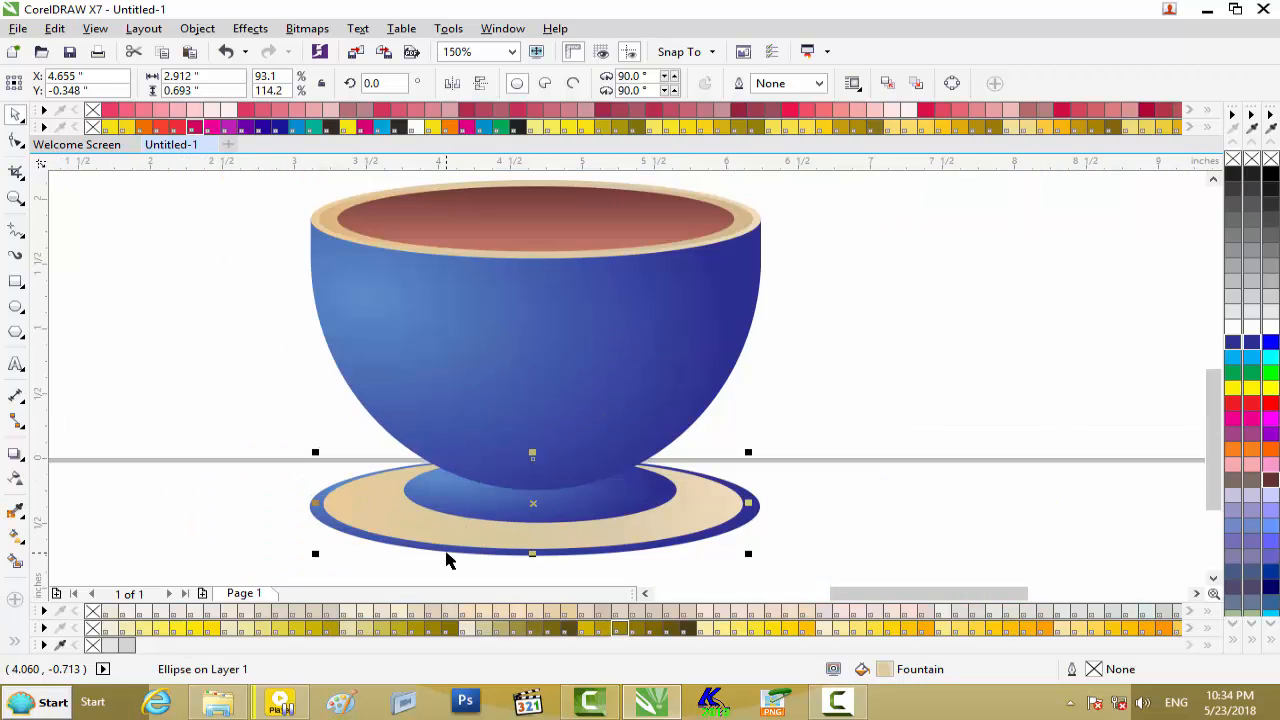
Duplicate the cream saucer ellipse and place the copy up and to the right, at about X 5.925 and Y -0.009 inches
click(848, 551)
click(669, 524)
drag(669, 524, 1158, 458)
drag(963, 434, 653, 460)
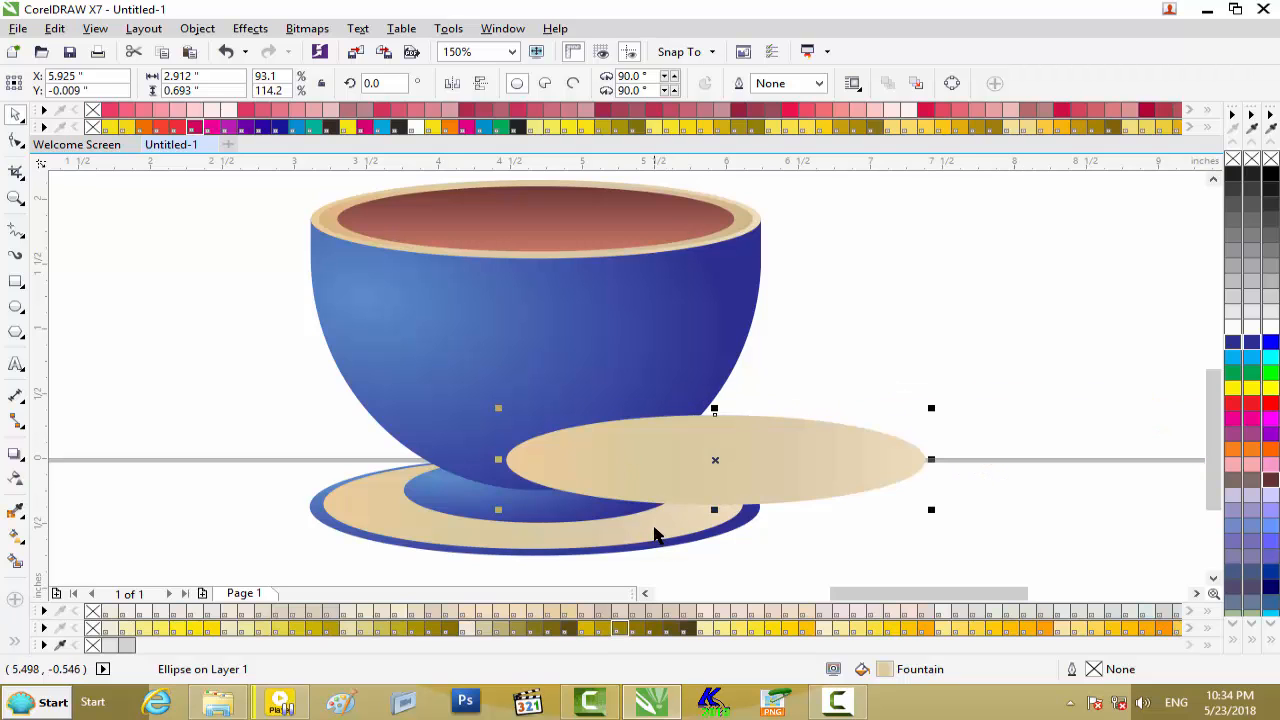
Group the original cream ellipse with the blue saucer ellipse beneath it
click(655, 531)
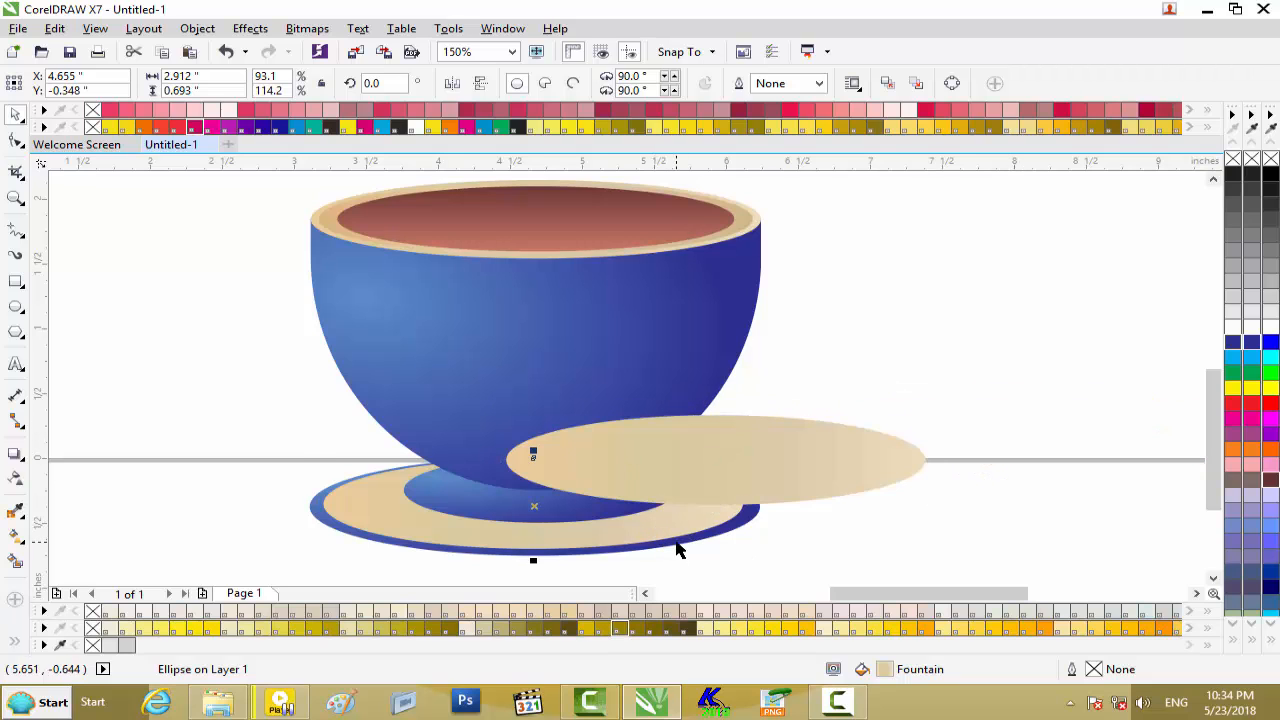
shift+click(677, 545)
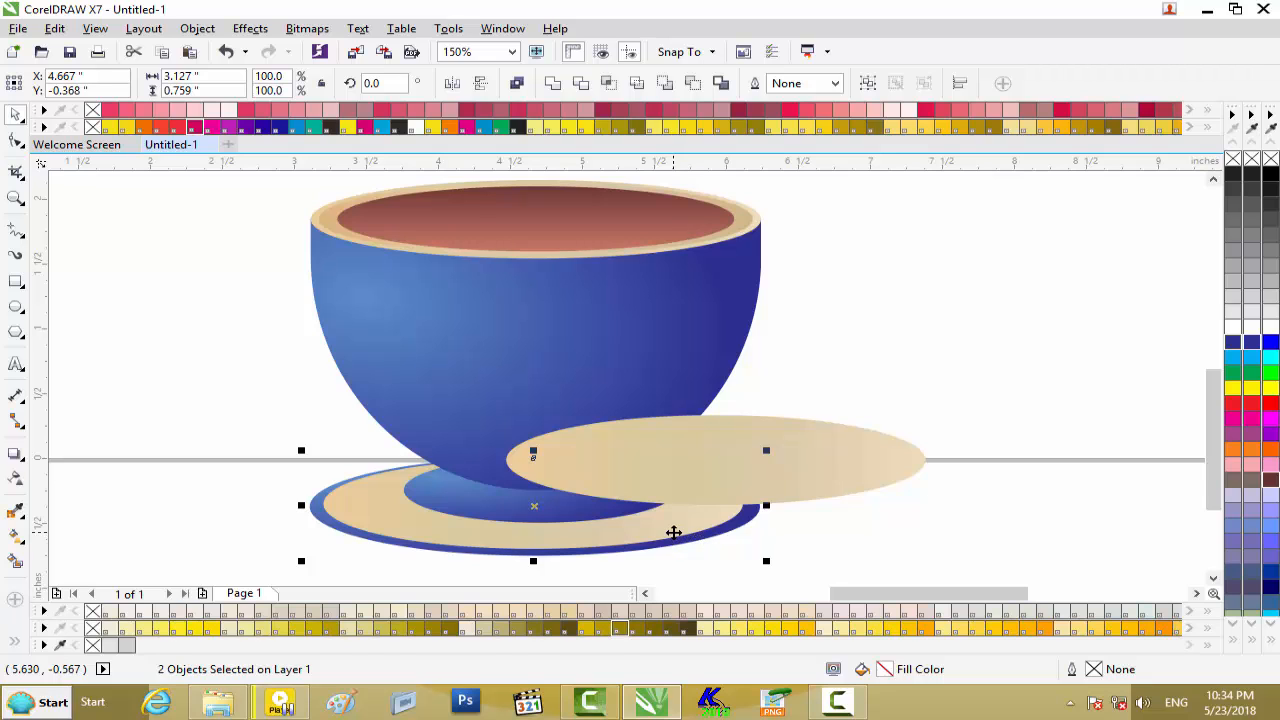
key(ctrl+g)
Move the copied cream ellipse onto the saucer at about X 4.8, Y -0.335 inches, layered behind the cup base and in front of the saucer group
drag(690, 481, 517, 502)
key(ctrl+z)
click(666, 456)
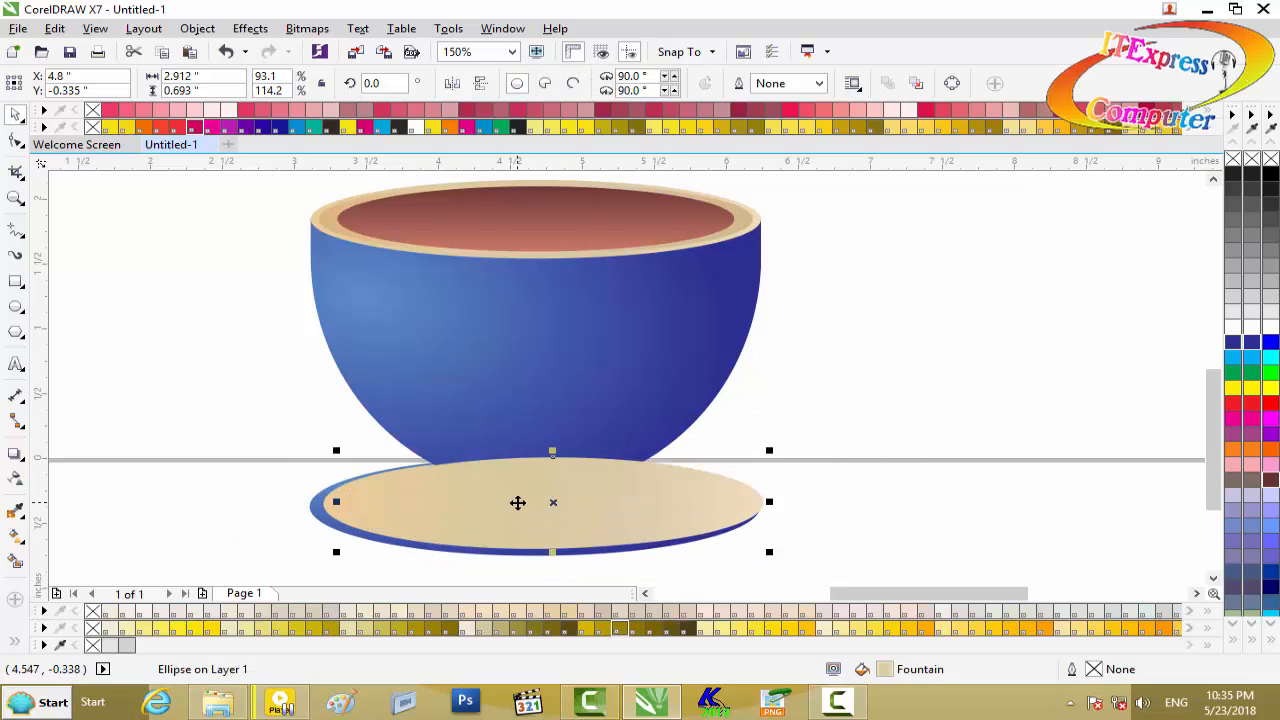
key(ctrl+Page_Down)
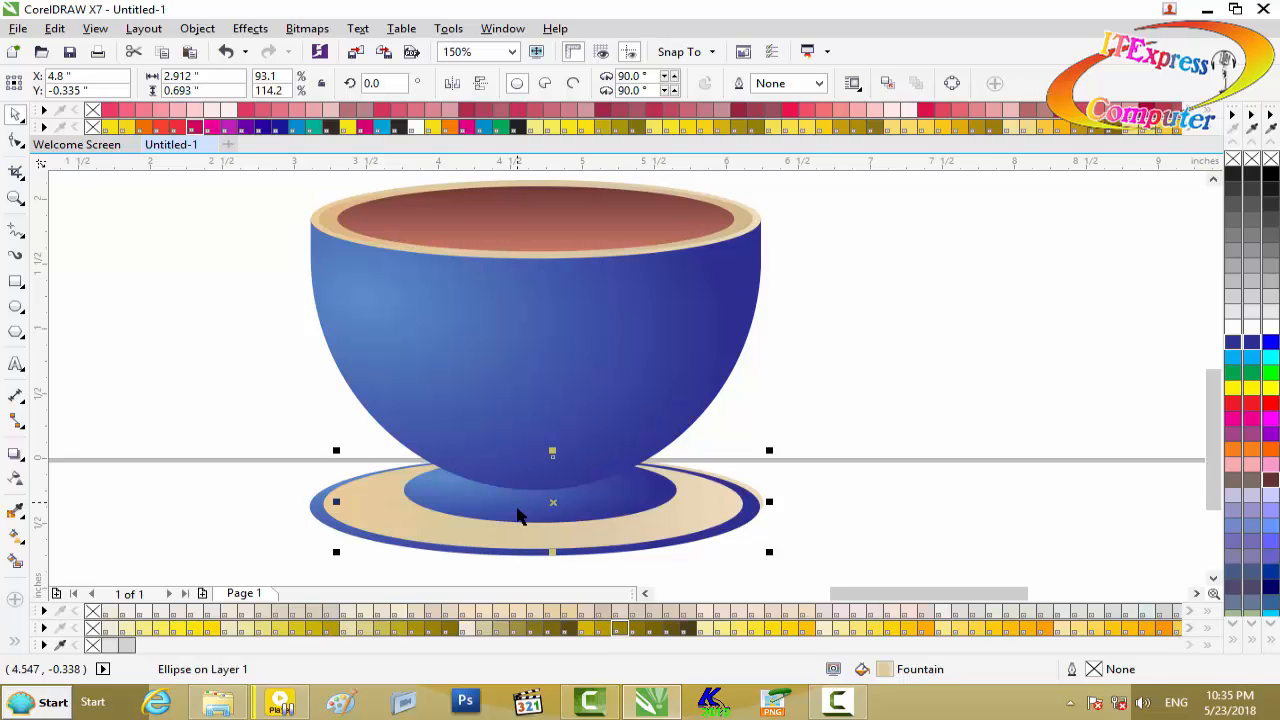
click(500, 555)
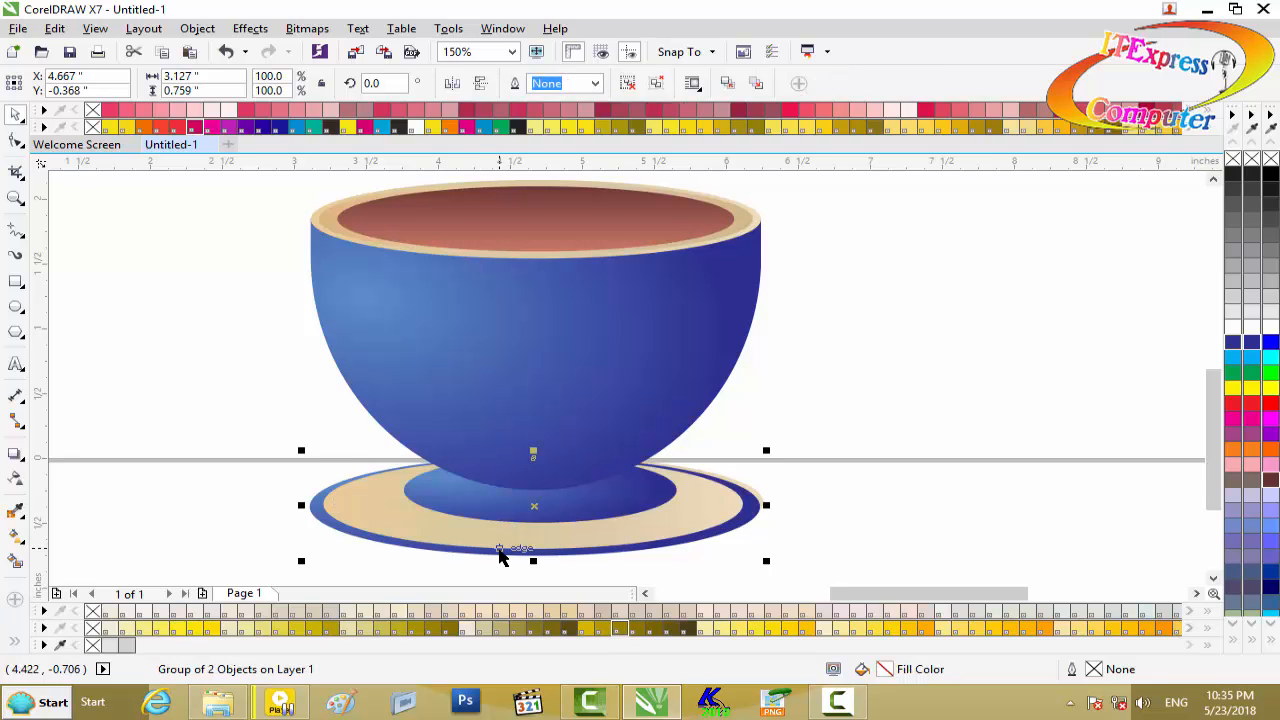
key(shift+Page_Down)
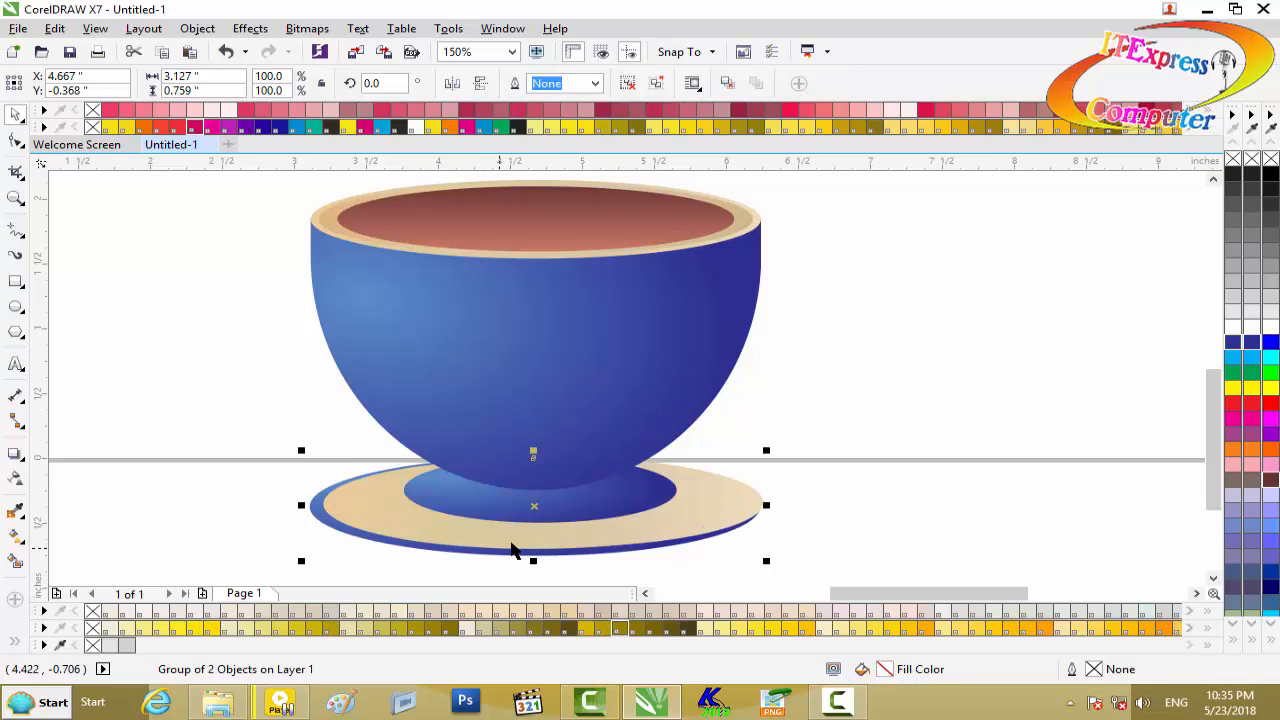
Give the copied cream ellipse an 80% black hairline outline and nudge it left to X 4.7 inches
click(697, 516)
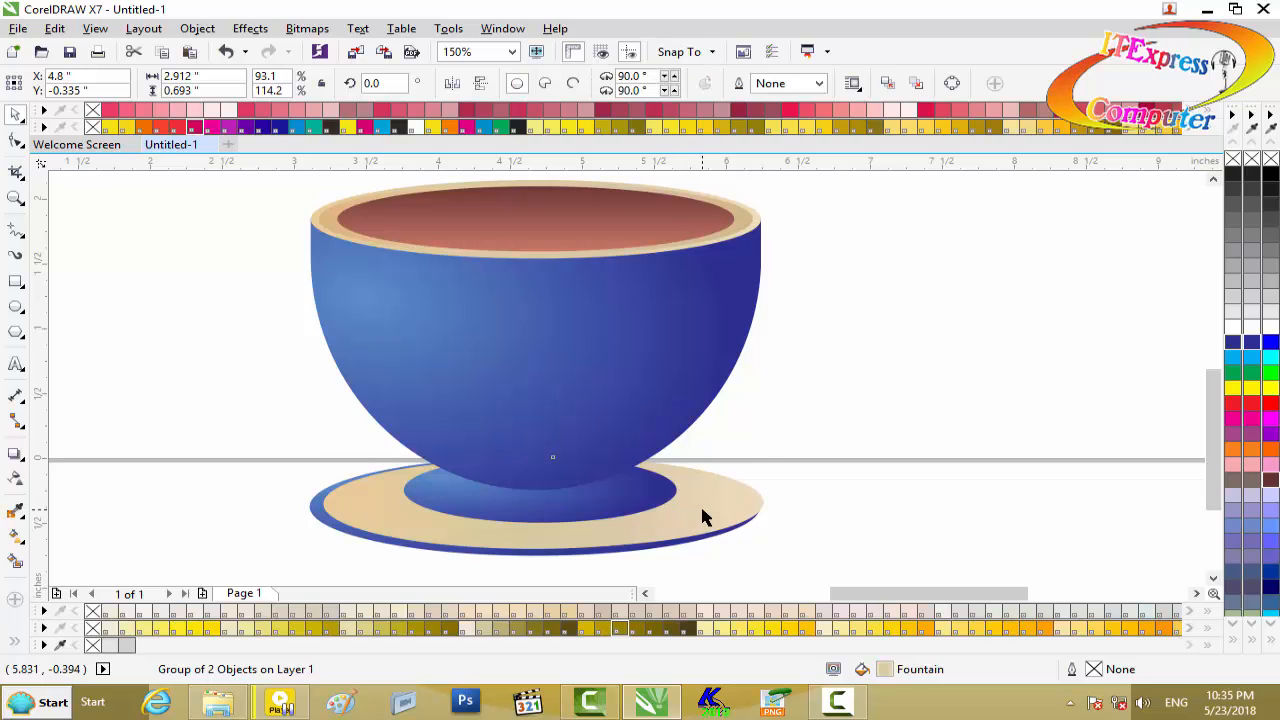
right_click(1235, 207)
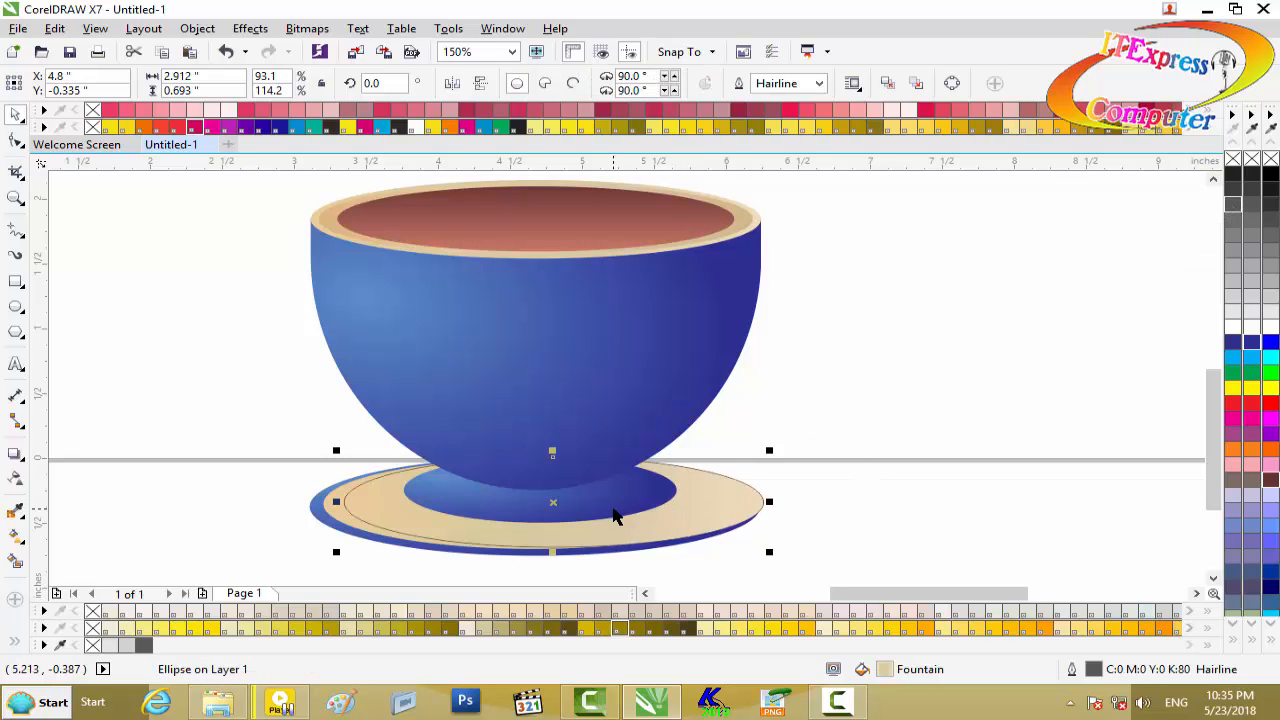
scroll(614, 515, up, 2)
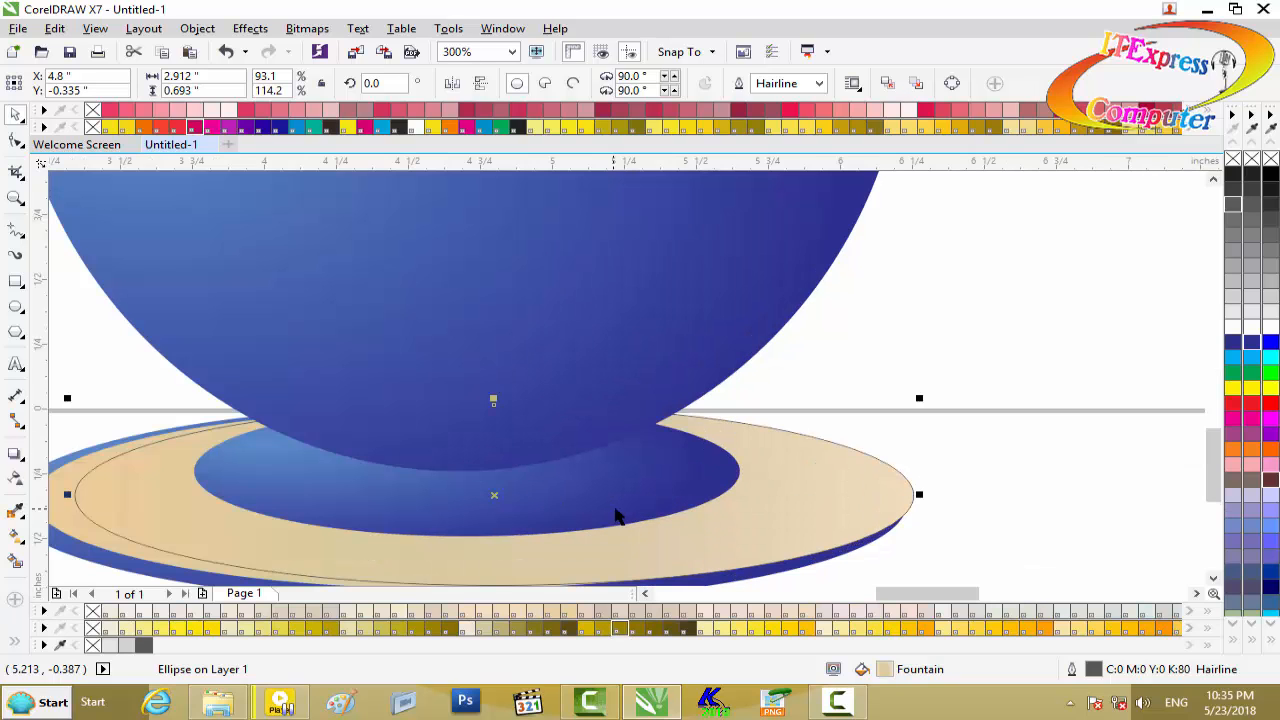
key(Left)
key(Left)
key(Left)
key(Left)
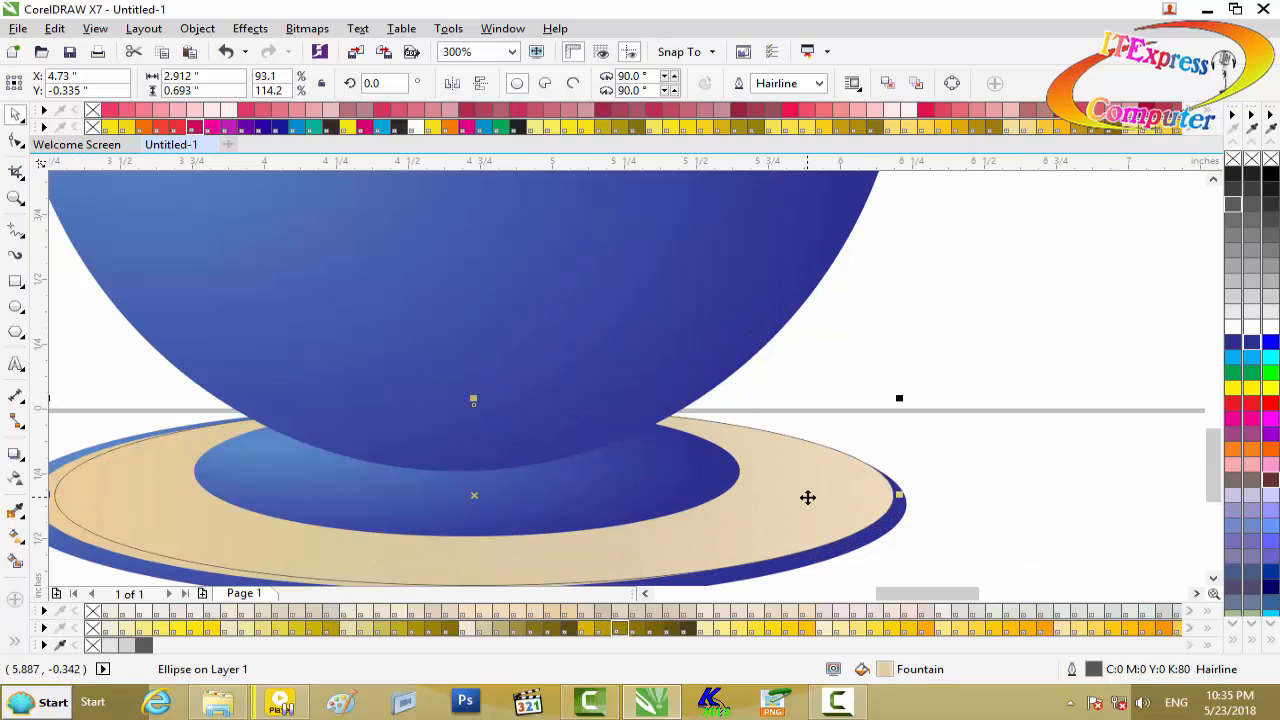
key(Left)
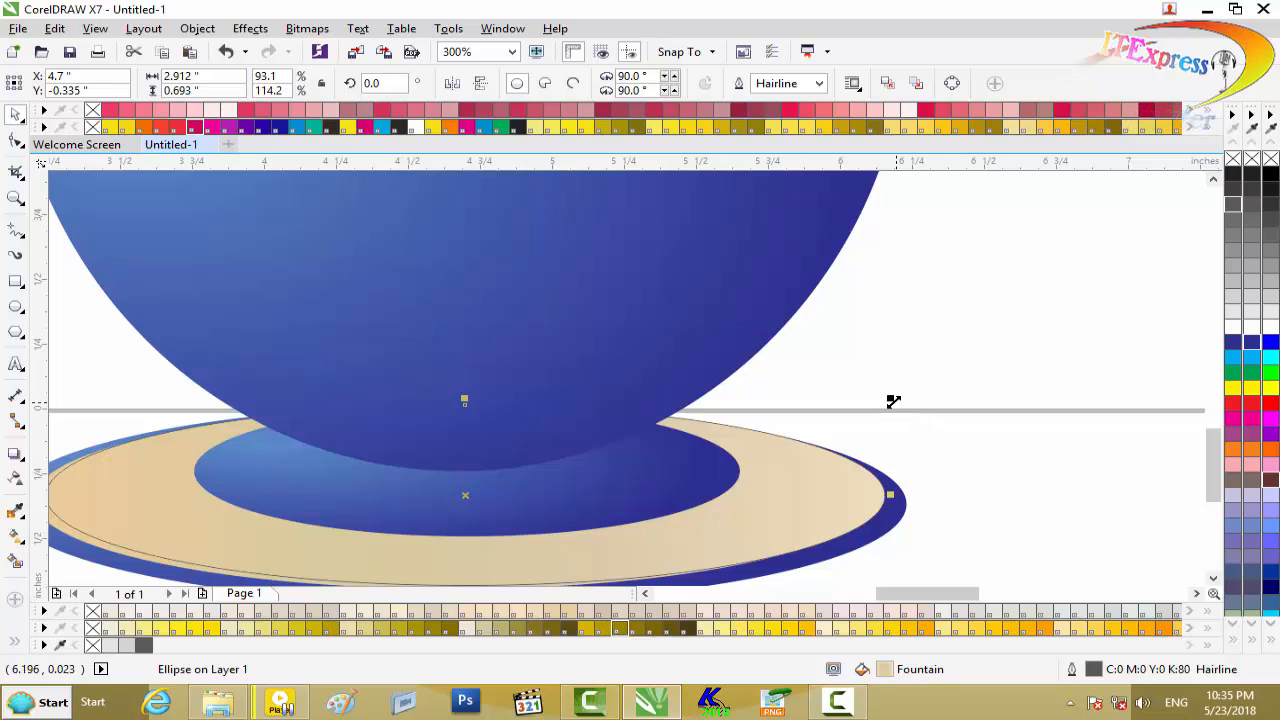
Shrink the outlined ellipse about its centre to about 2.719 by 0.647 inches to form the saucer's inner ring
drag(889, 399, 862, 406)
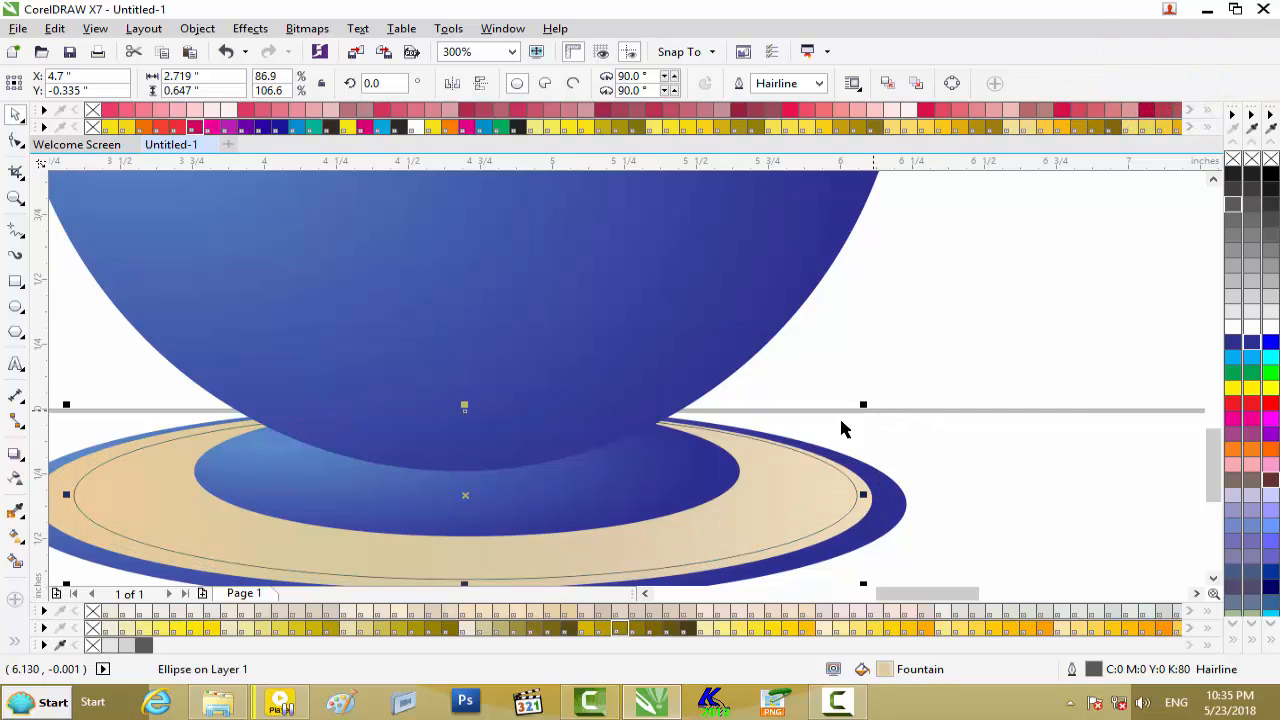
scroll(530, 506, down, 1)
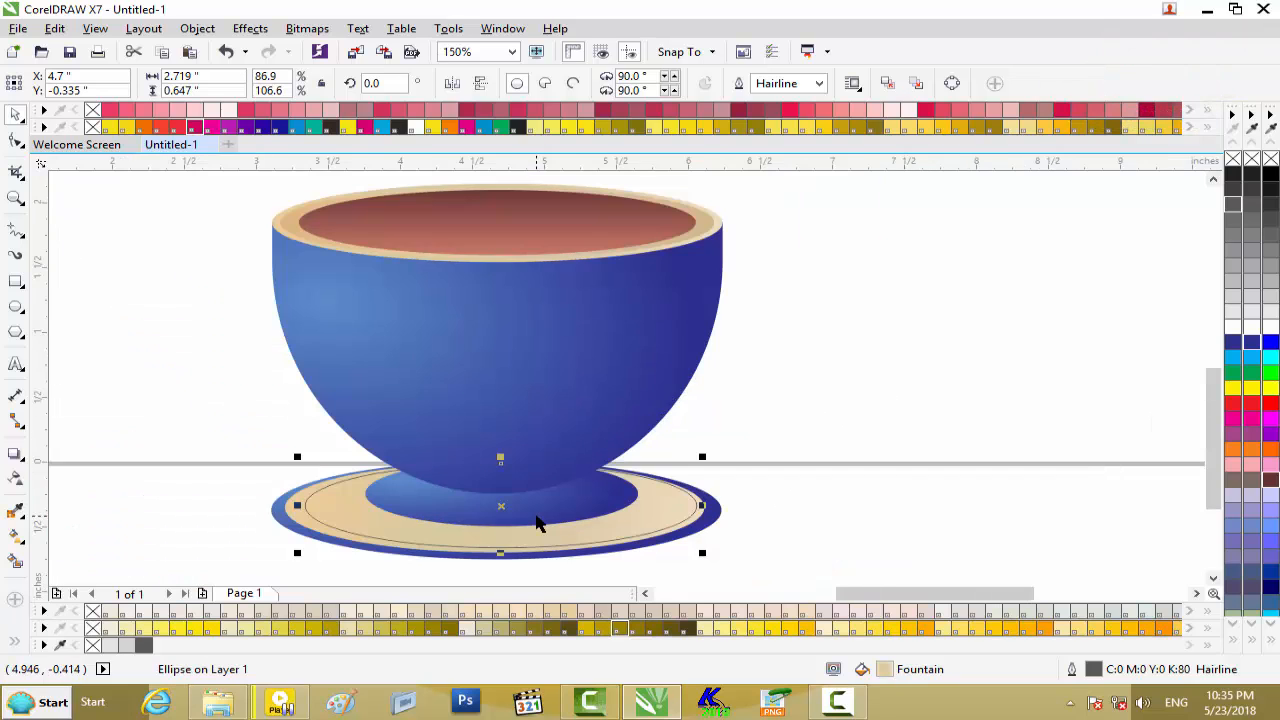
scroll(537, 524, up, 1)
scroll(537, 523, down, 1)
scroll(537, 523, up, 1)
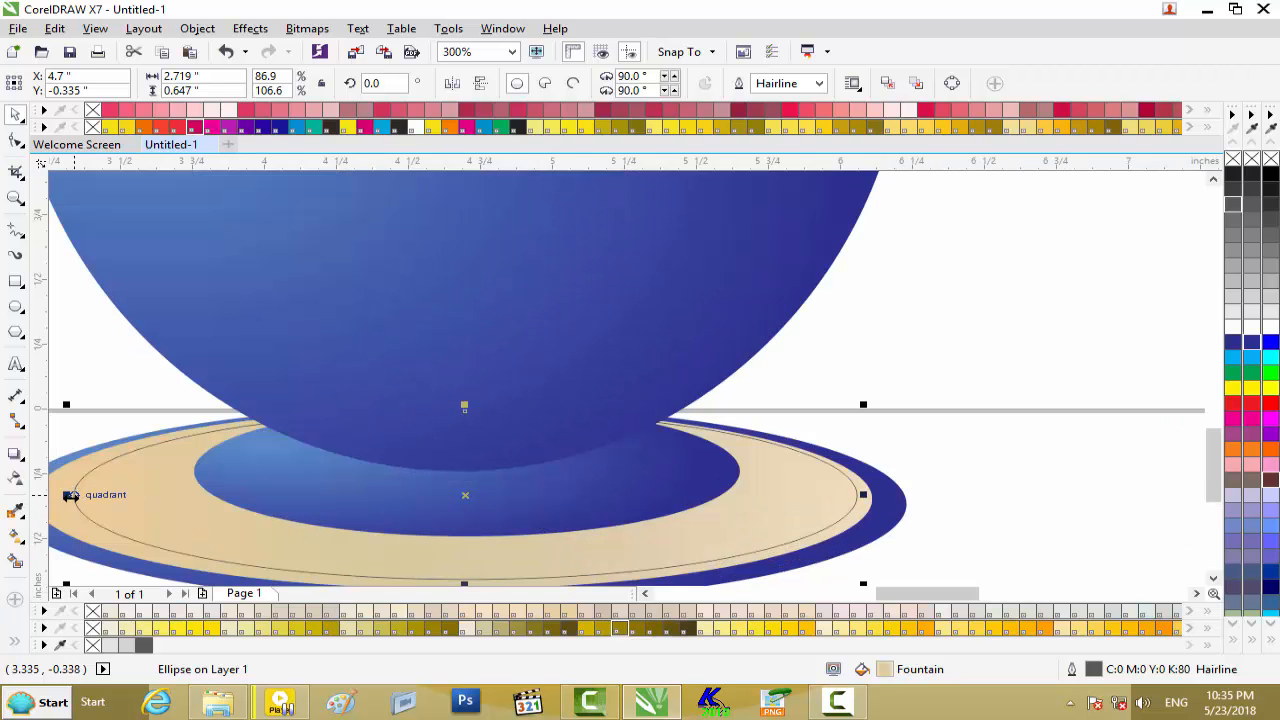
Widen the inner ring ellipse leftward to about 2.766 inches and nudge it down to Y -0.345 inches
drag(64, 494, 209, 498)
scroll(229, 494, up, 1)
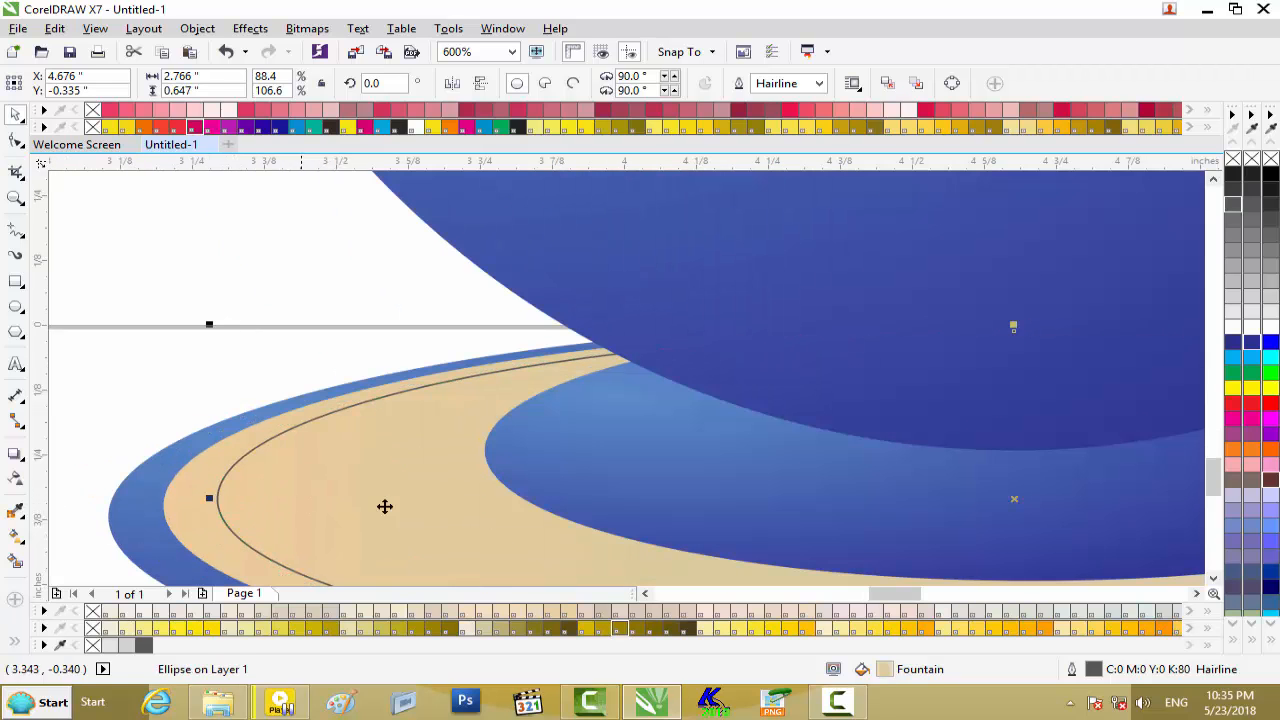
drag(875, 595, 953, 597)
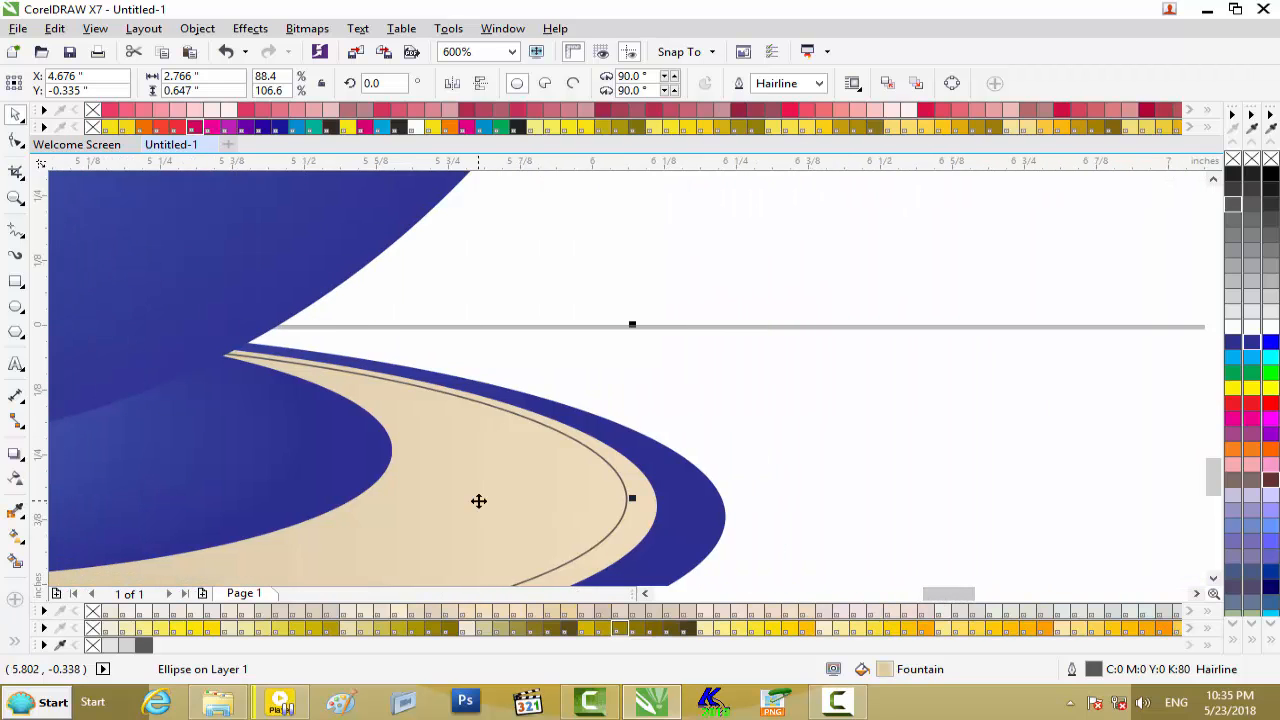
scroll(478, 500, down, 2)
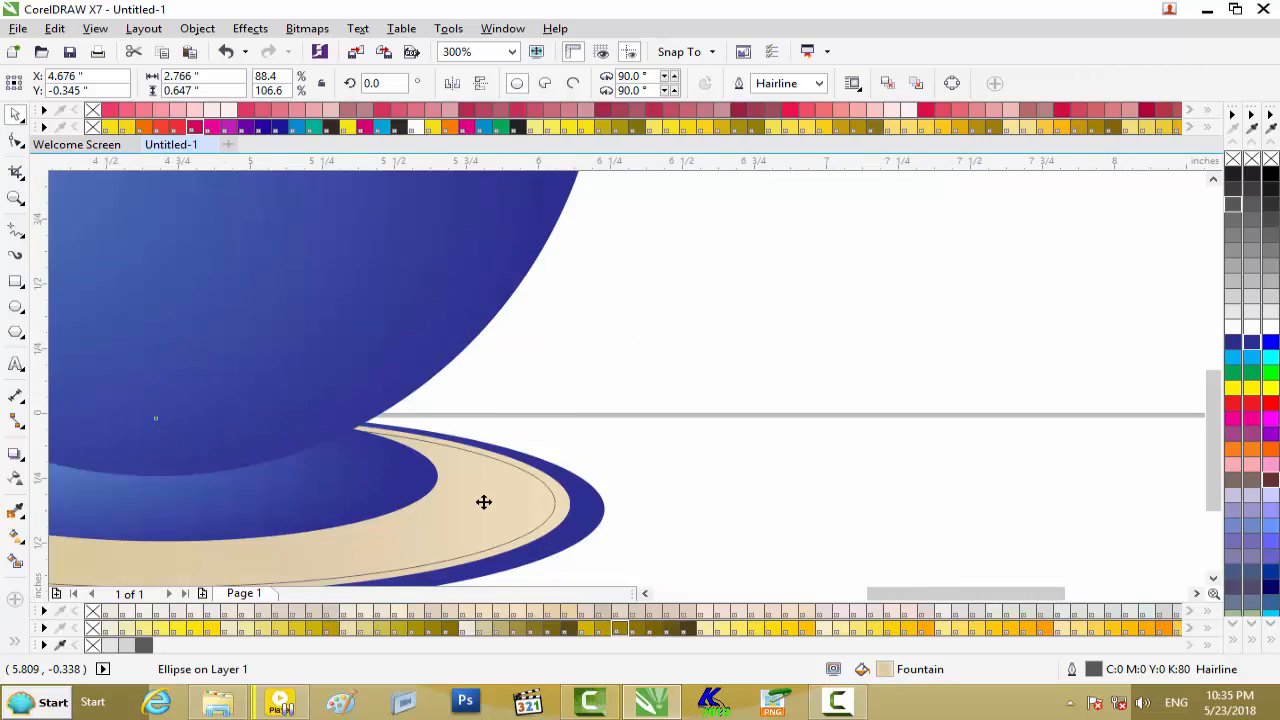
click(608, 446)
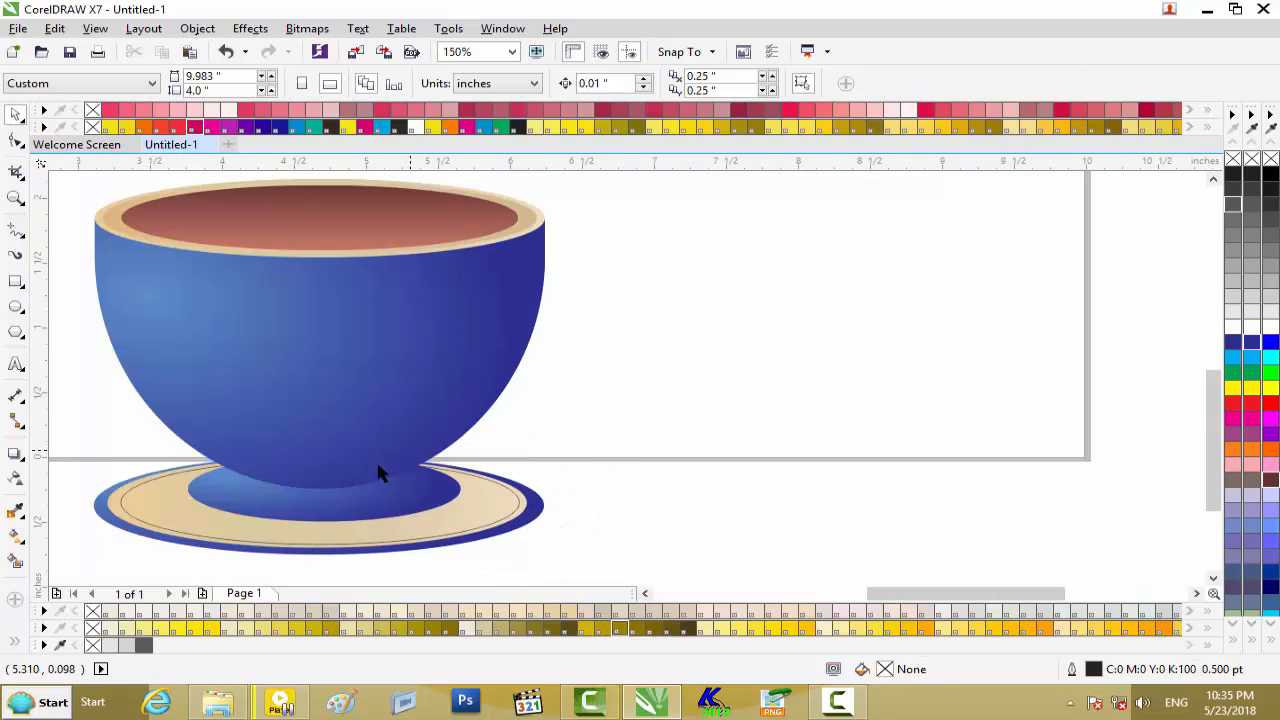
Duplicate the blue cup base ellipse and place the copy over the saucer's lower edge, at about X 4.677 and Y -0.713 inches
click(331, 500)
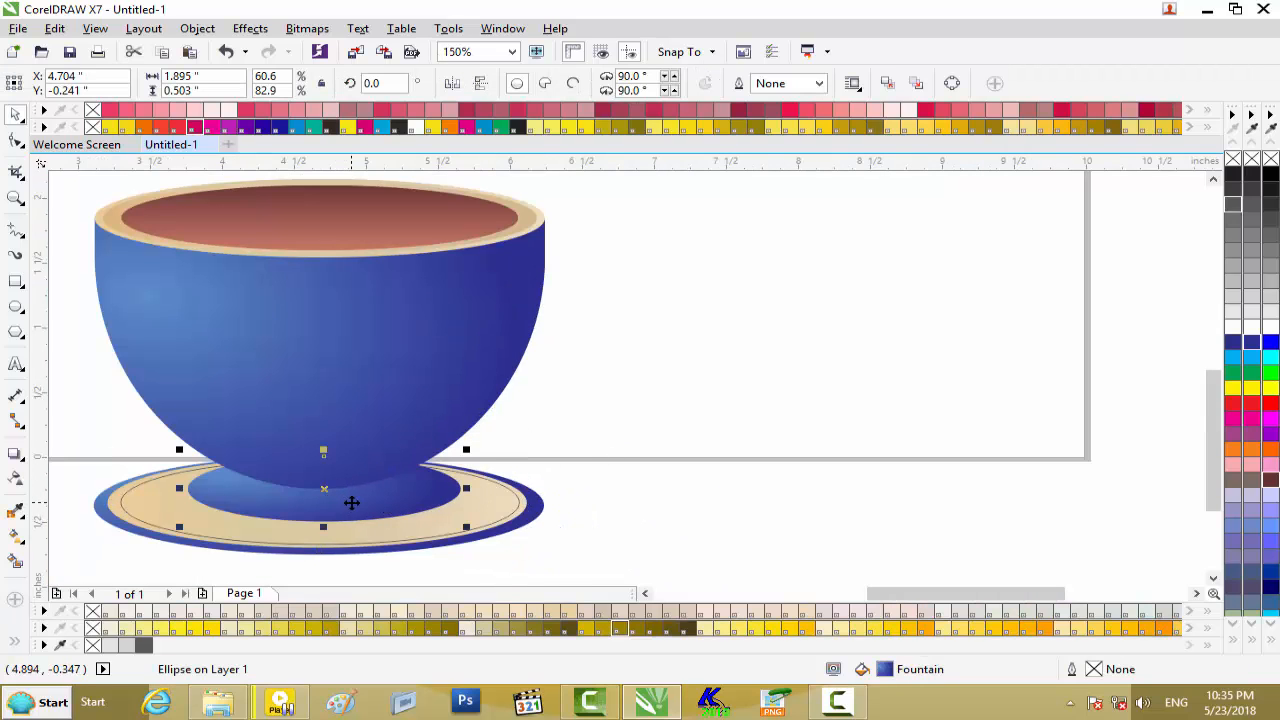
key(shift+Page_Up)
drag(346, 502, 343, 560)
Shrink the copied base to about 0.824 by 0.219 inches, position it under the saucer's lower edge and send it to the back
scroll(345, 558, down, 1)
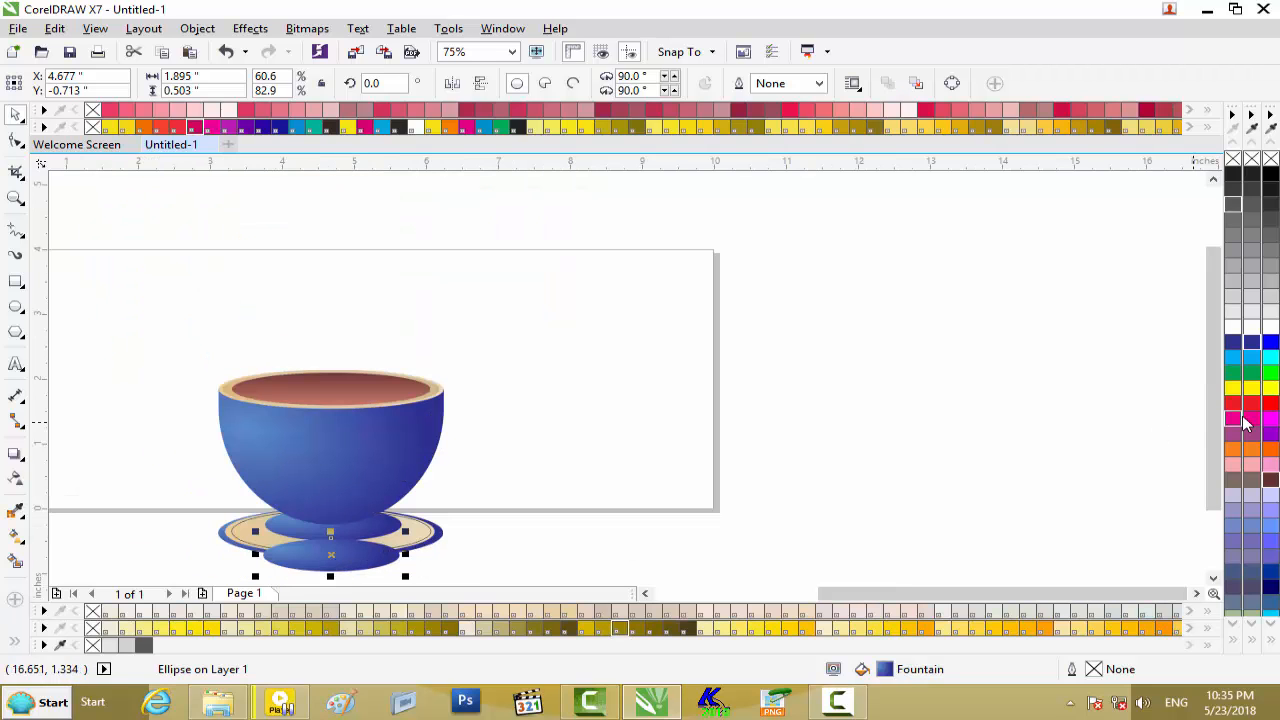
drag(1218, 440, 1068, 510)
scroll(297, 509, up, 2)
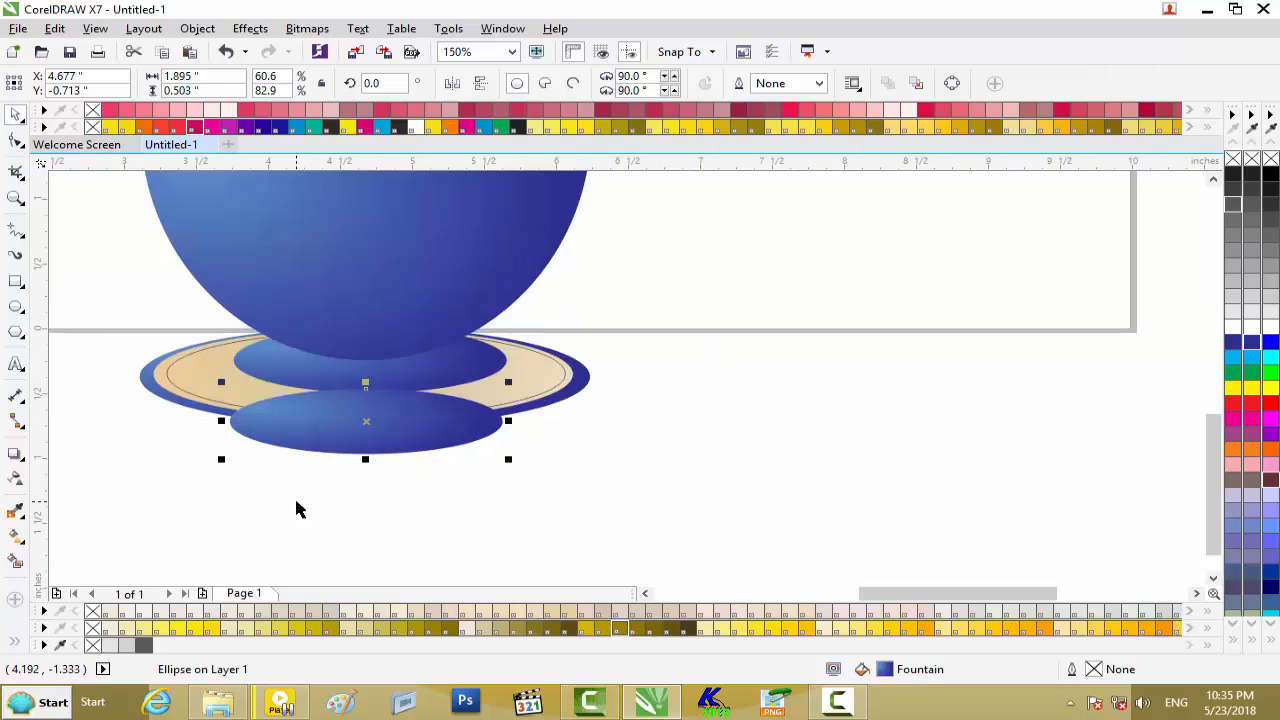
drag(717, 268, 562, 305)
drag(428, 339, 410, 345)
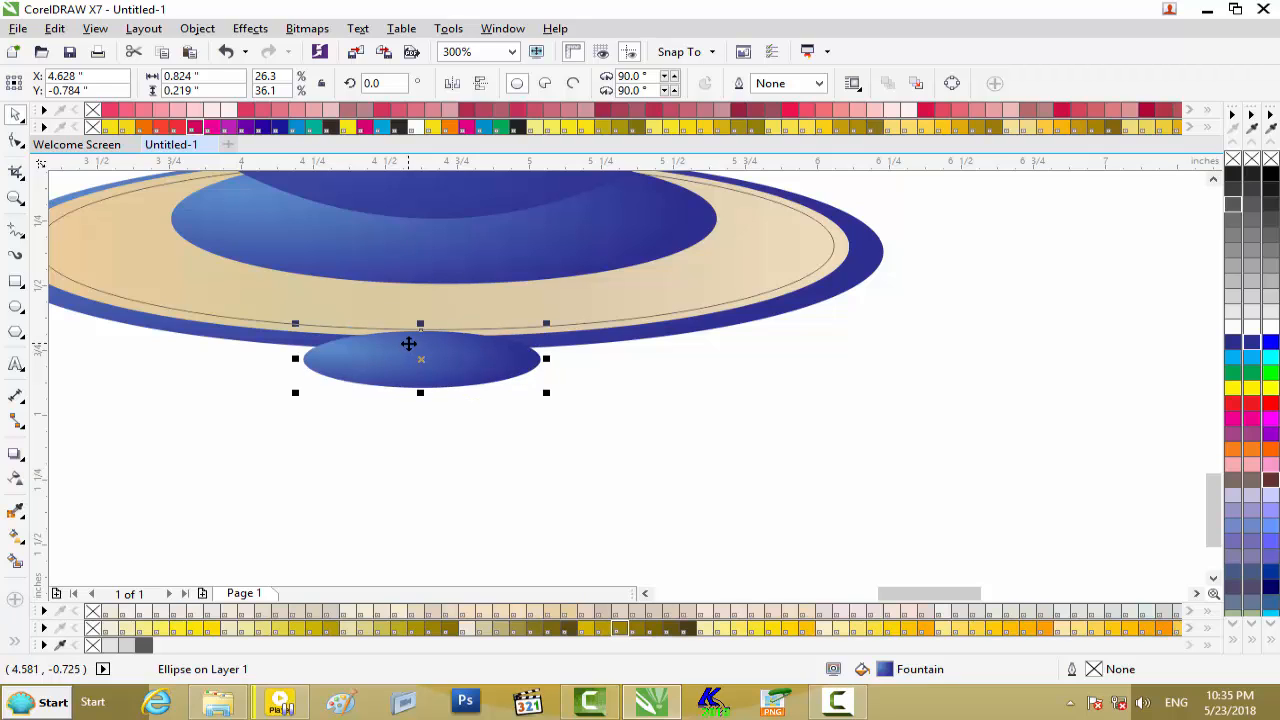
key(shift+Page_Down)
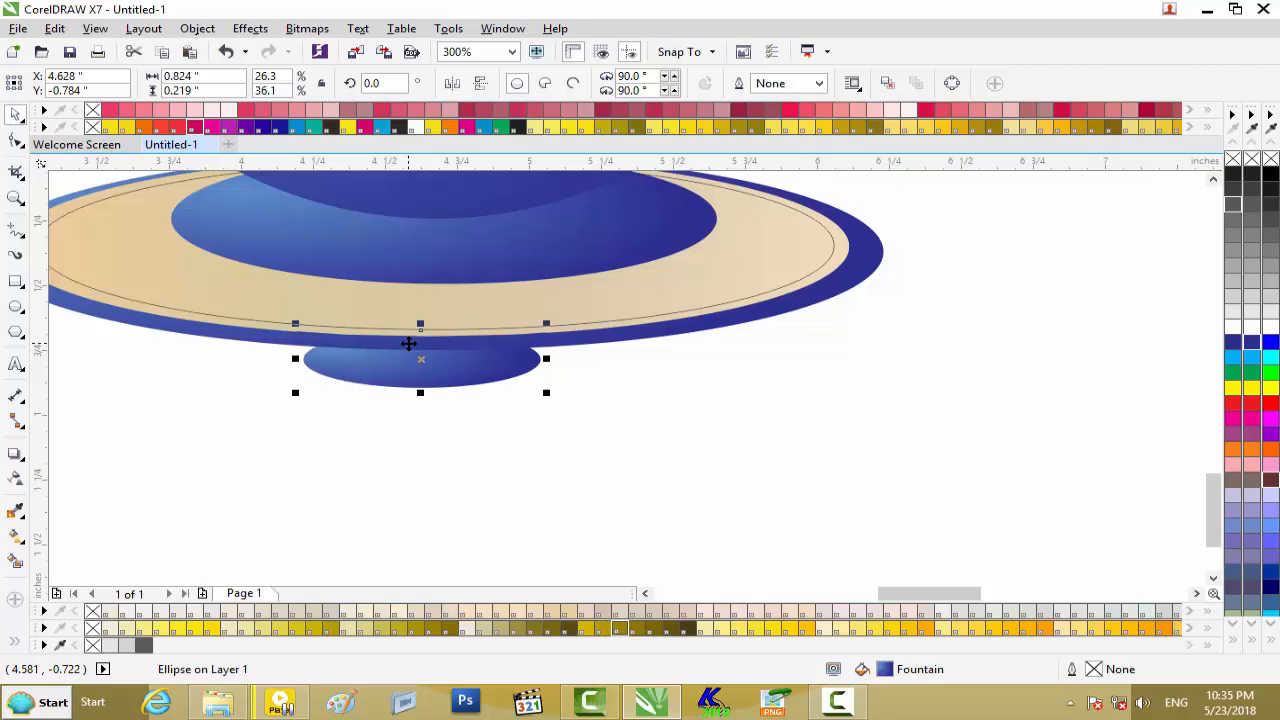
Nudge the saucer foot up to Y -0.714 inches, widen it to about 0.882 inches and shift it right to X 4.697 inches
key(Up)
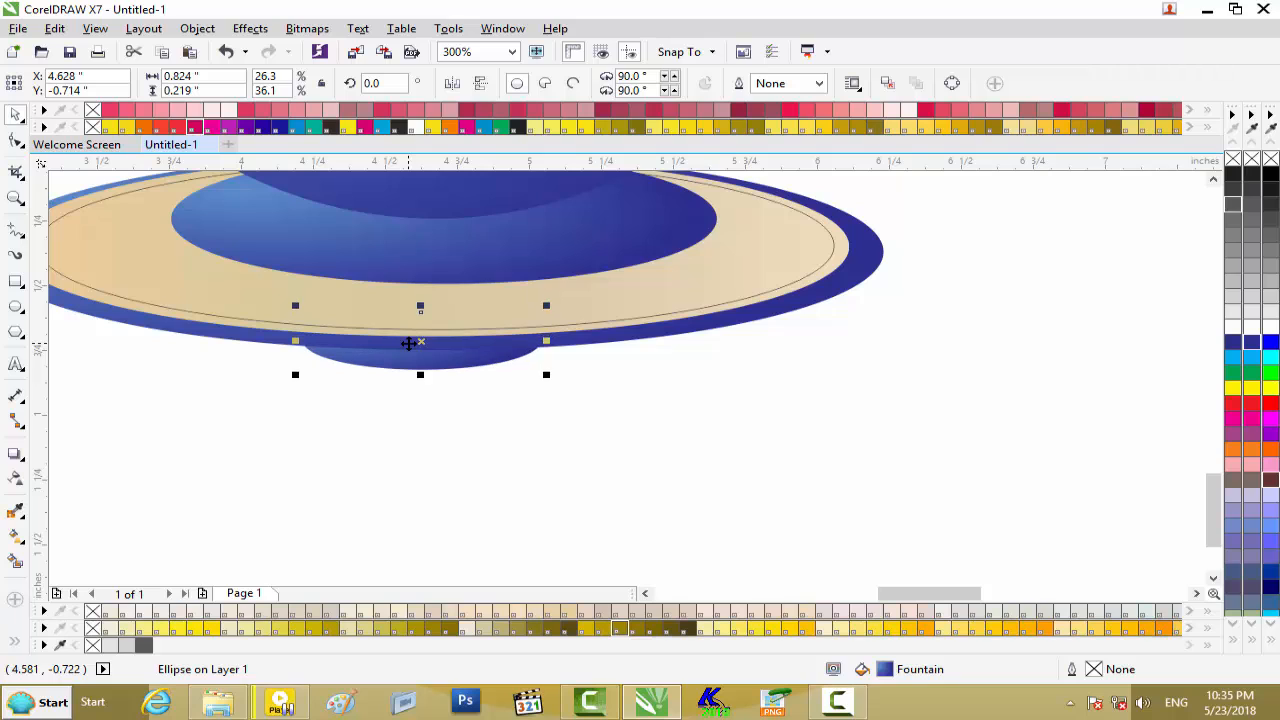
drag(546, 341, 558, 342)
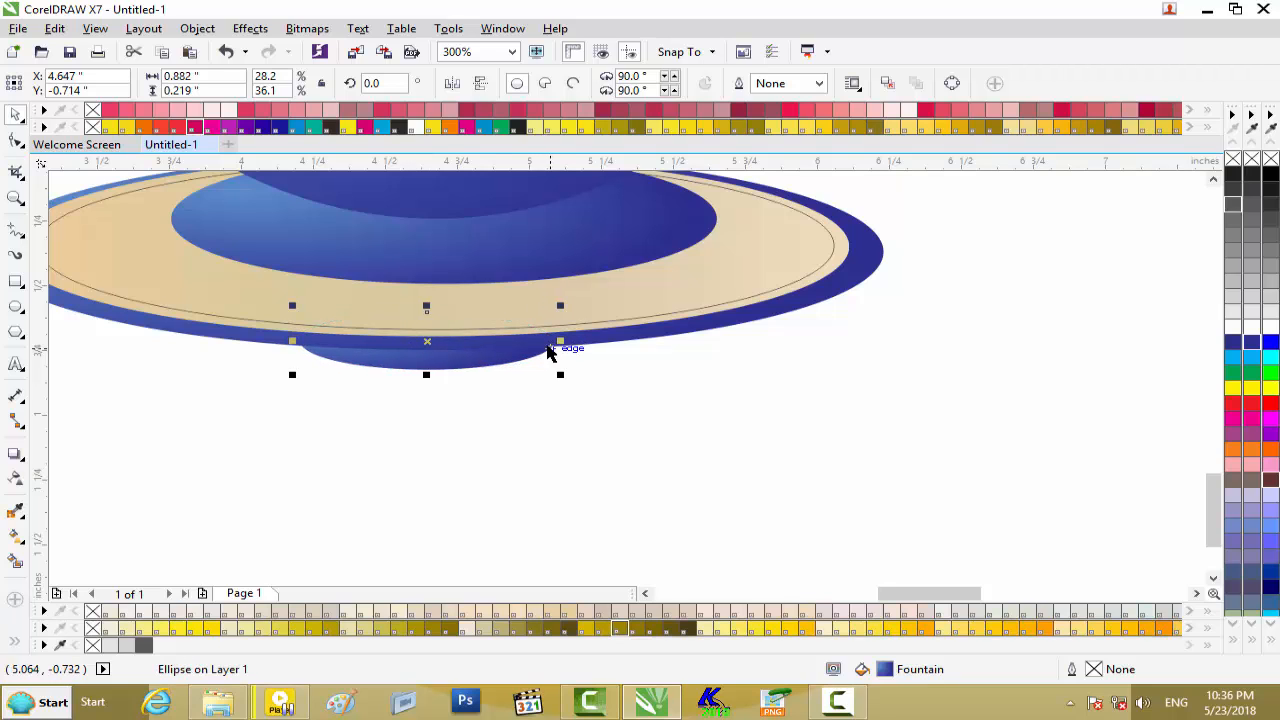
scroll(548, 352, down, 2)
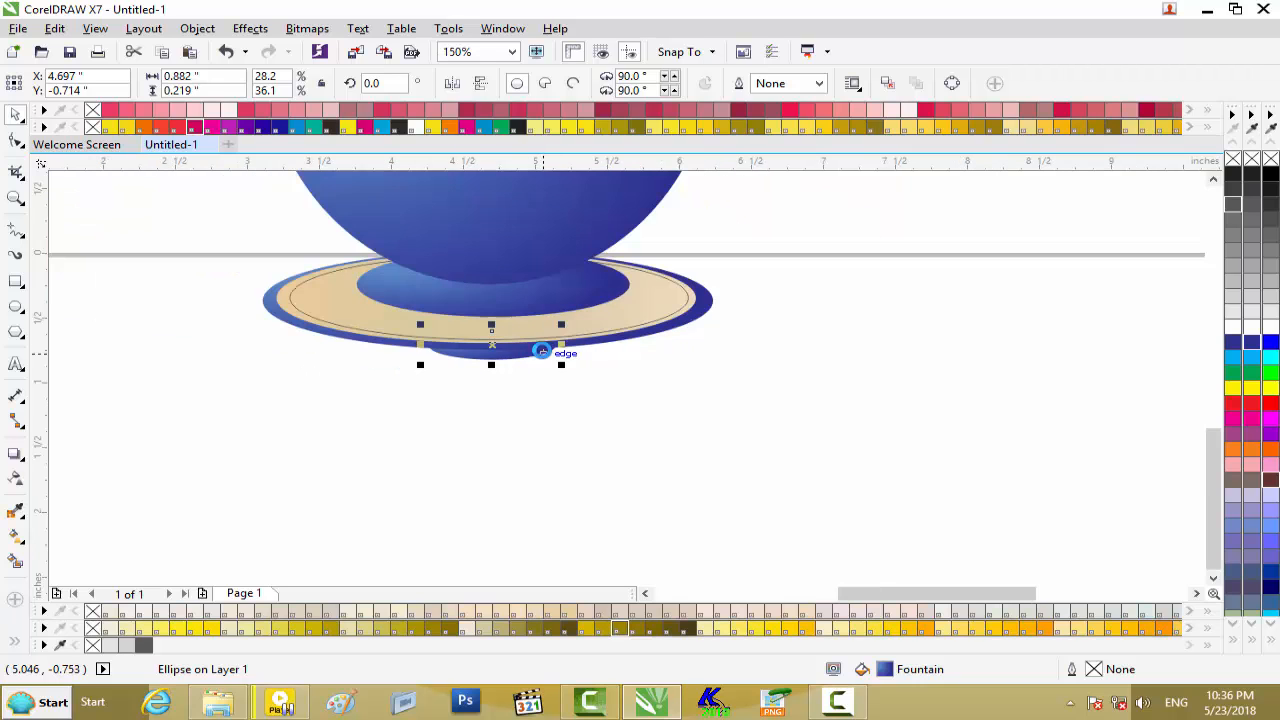
click(541, 396)
scroll(541, 397, down, 1)
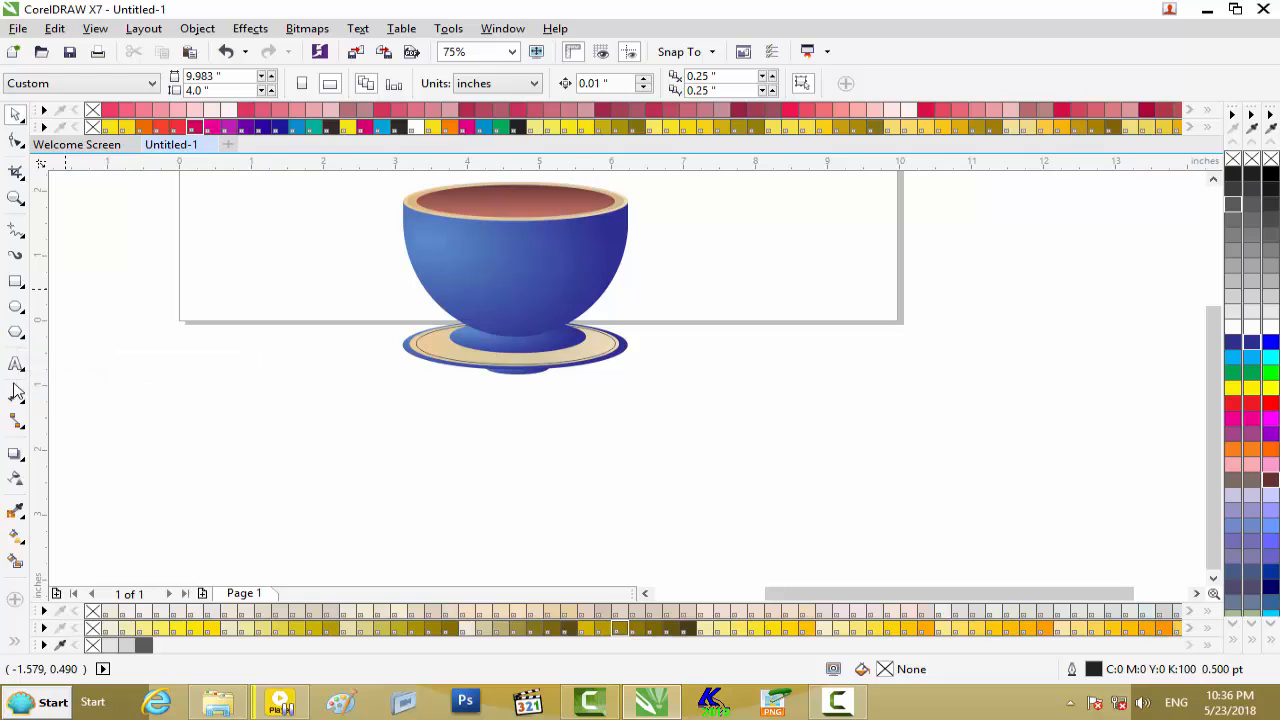
Draw a closed curved handle shape about 0.961 by 1.081 inches with the Pen tool, extending from the cup's right side
click(18, 233)
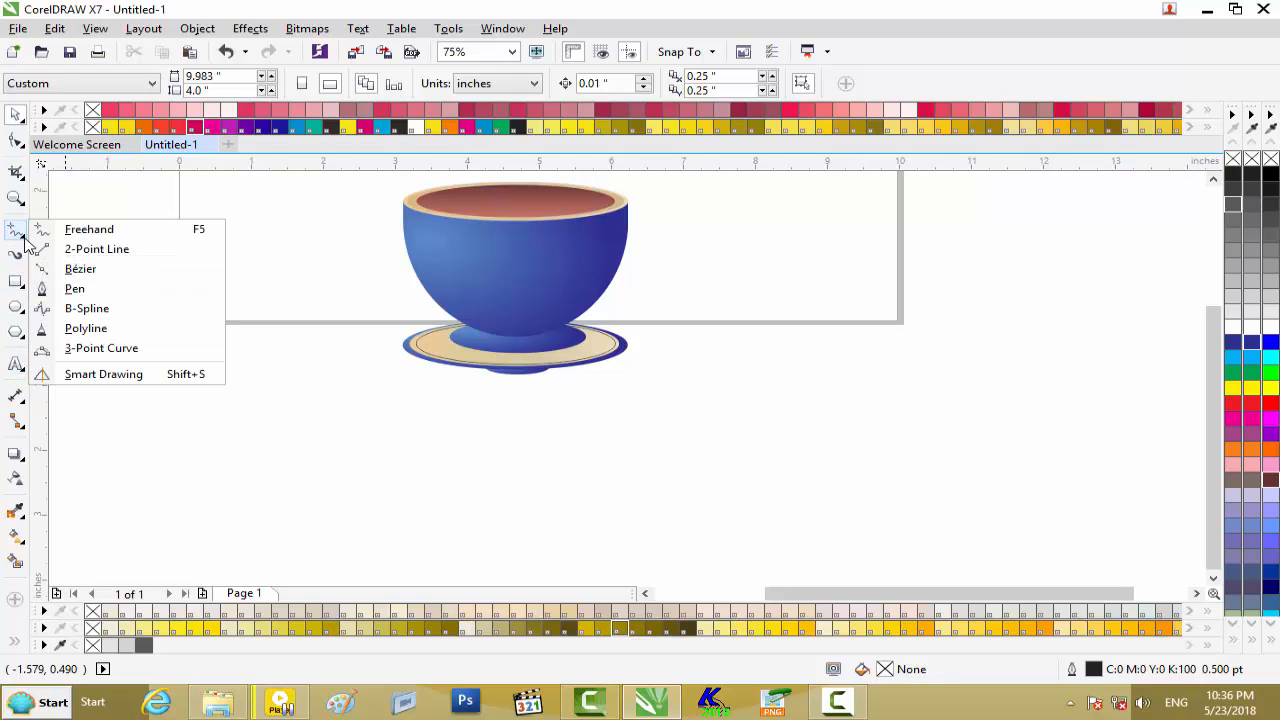
click(100, 290)
scroll(574, 269, up, 2)
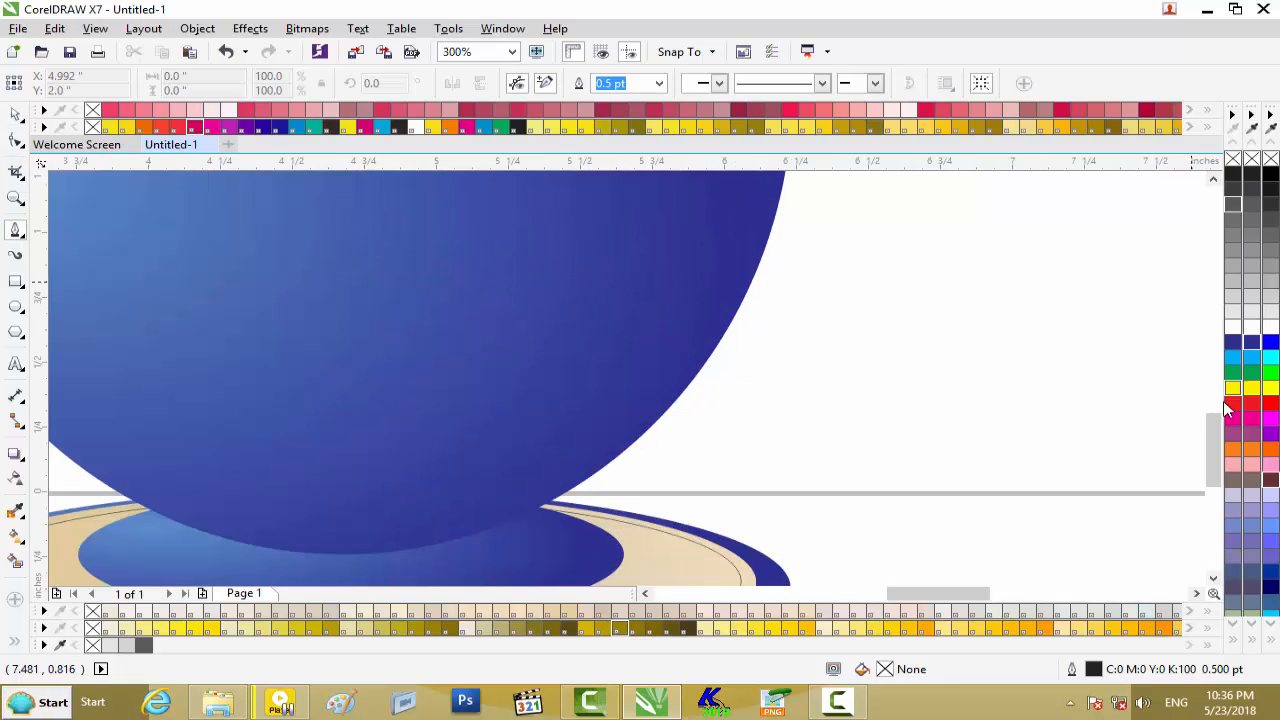
drag(1209, 428, 1209, 386)
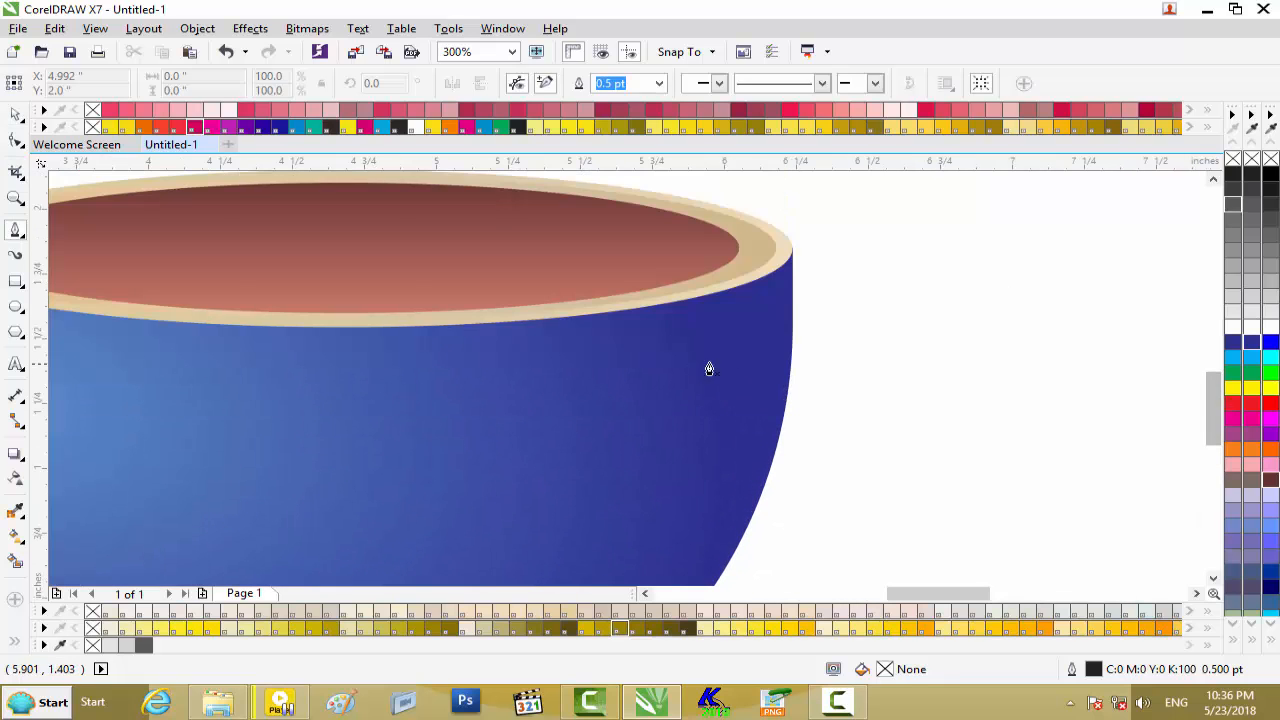
click(768, 378)
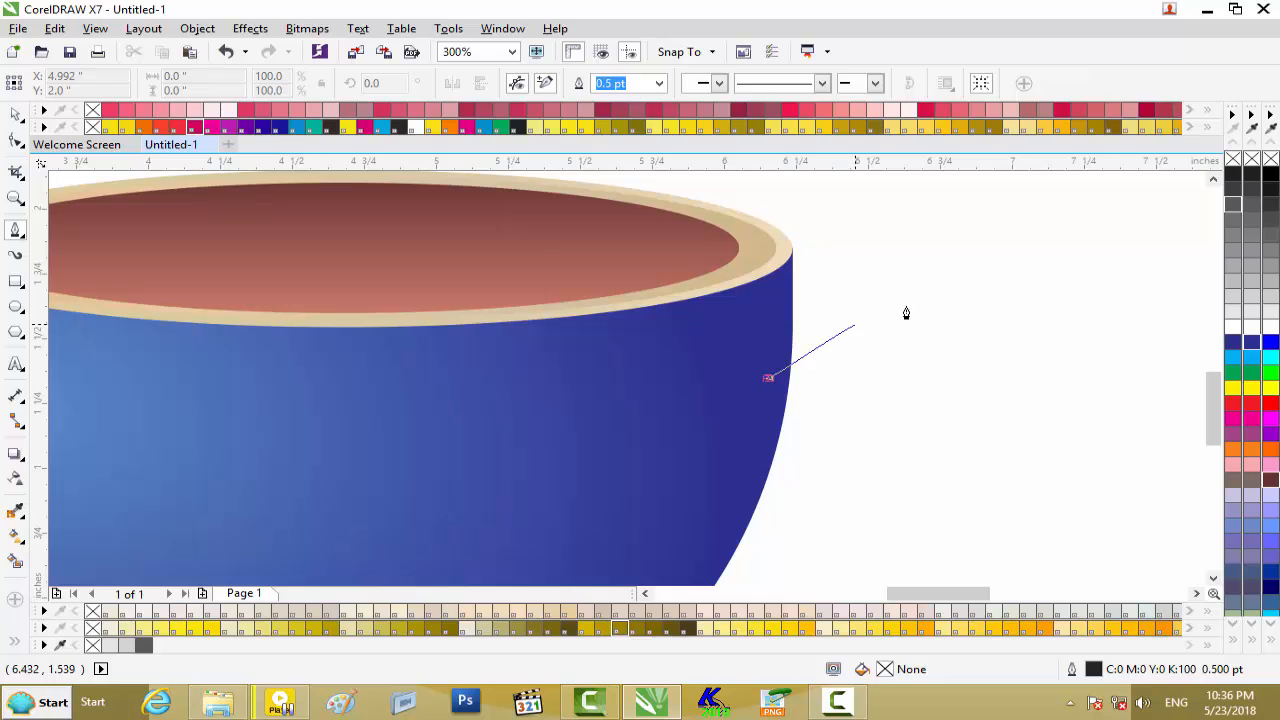
drag(990, 316, 952, 424)
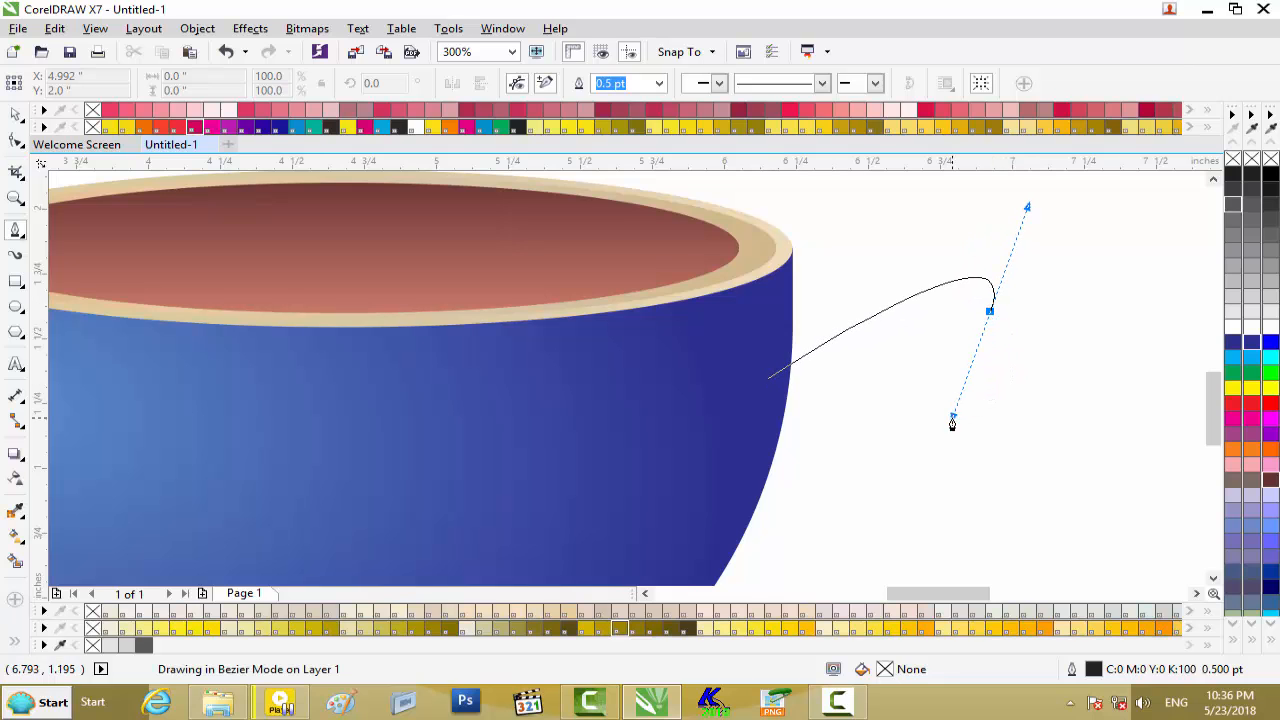
click(717, 558)
click(765, 383)
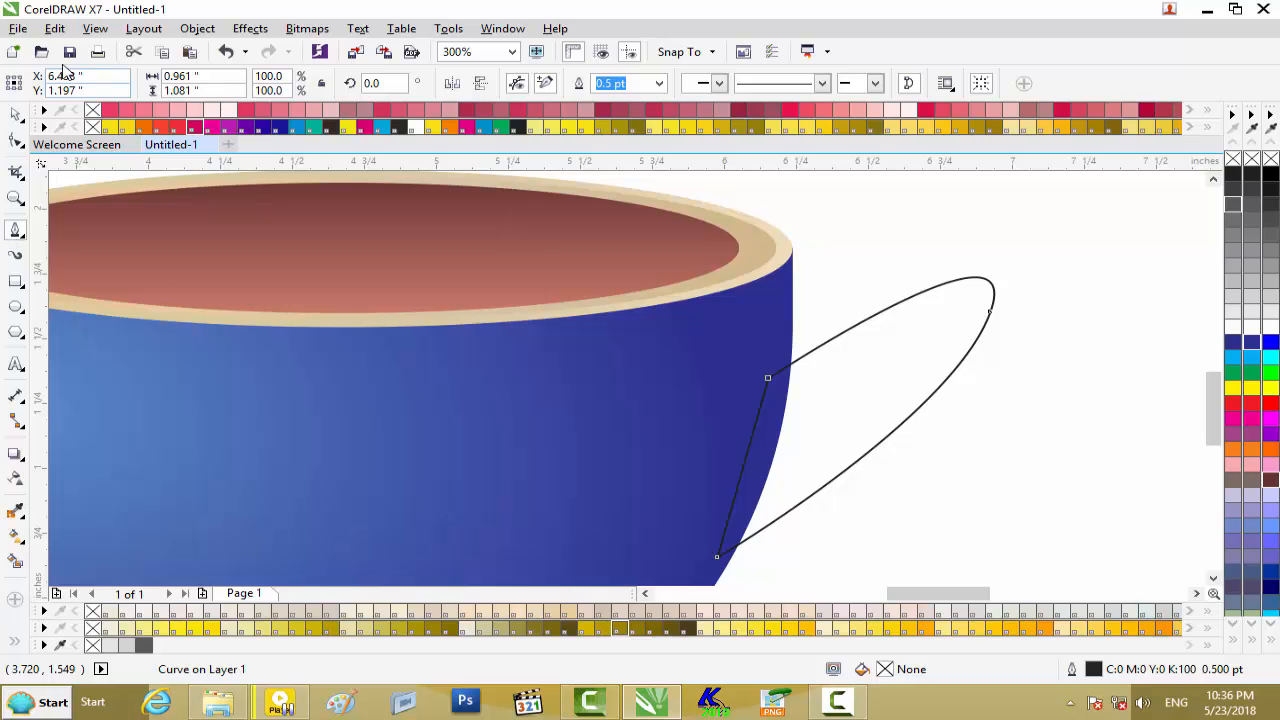
Copy only the fill of the blue cup body onto the new handle shape
click(56, 30)
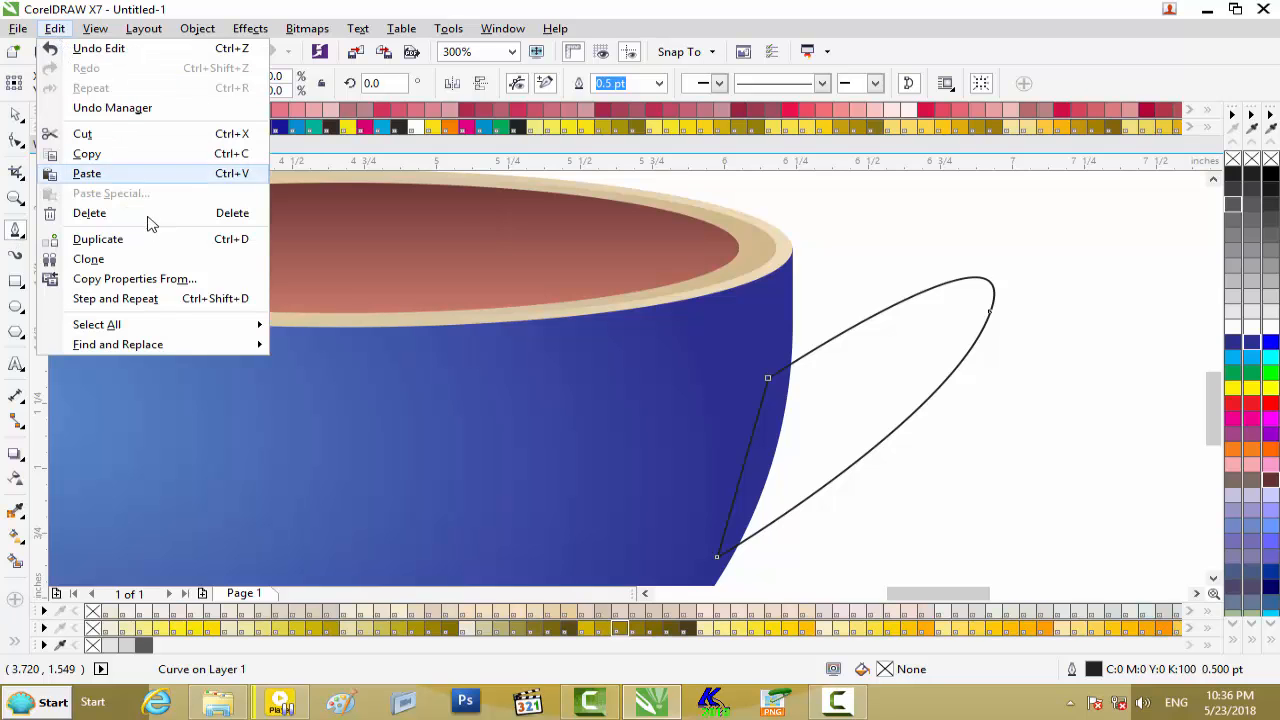
click(150, 287)
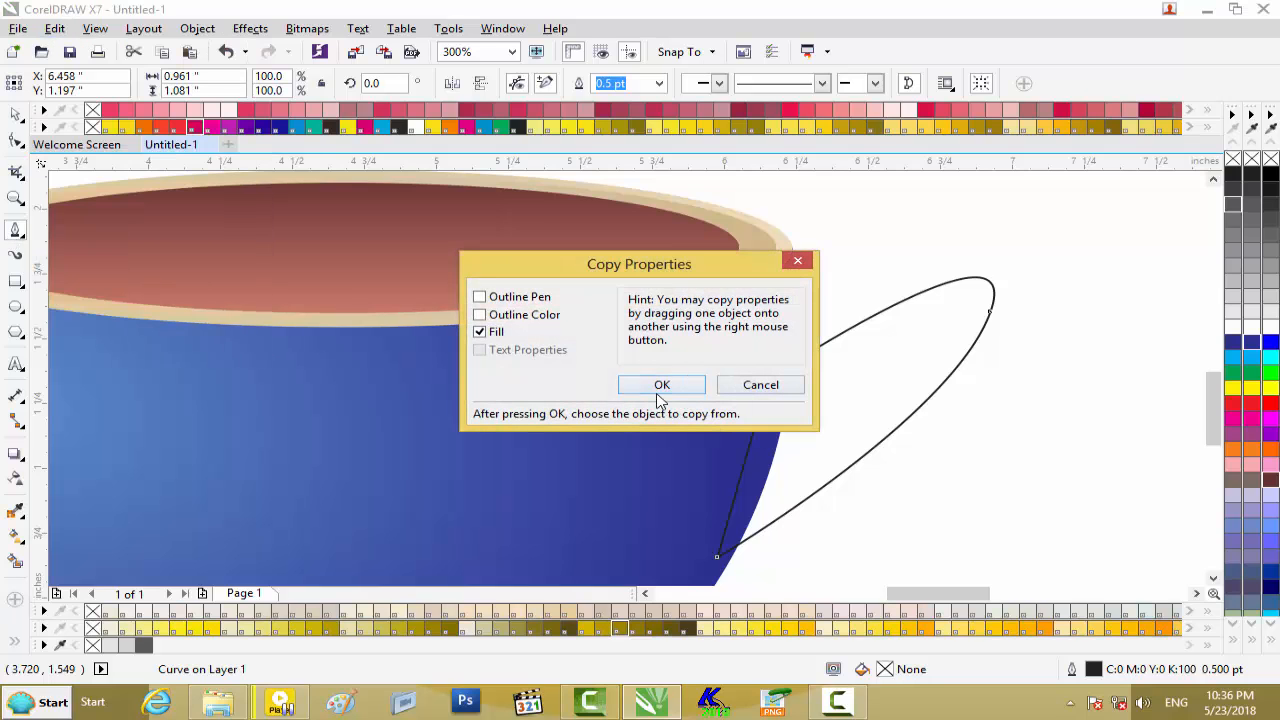
click(662, 384)
click(688, 424)
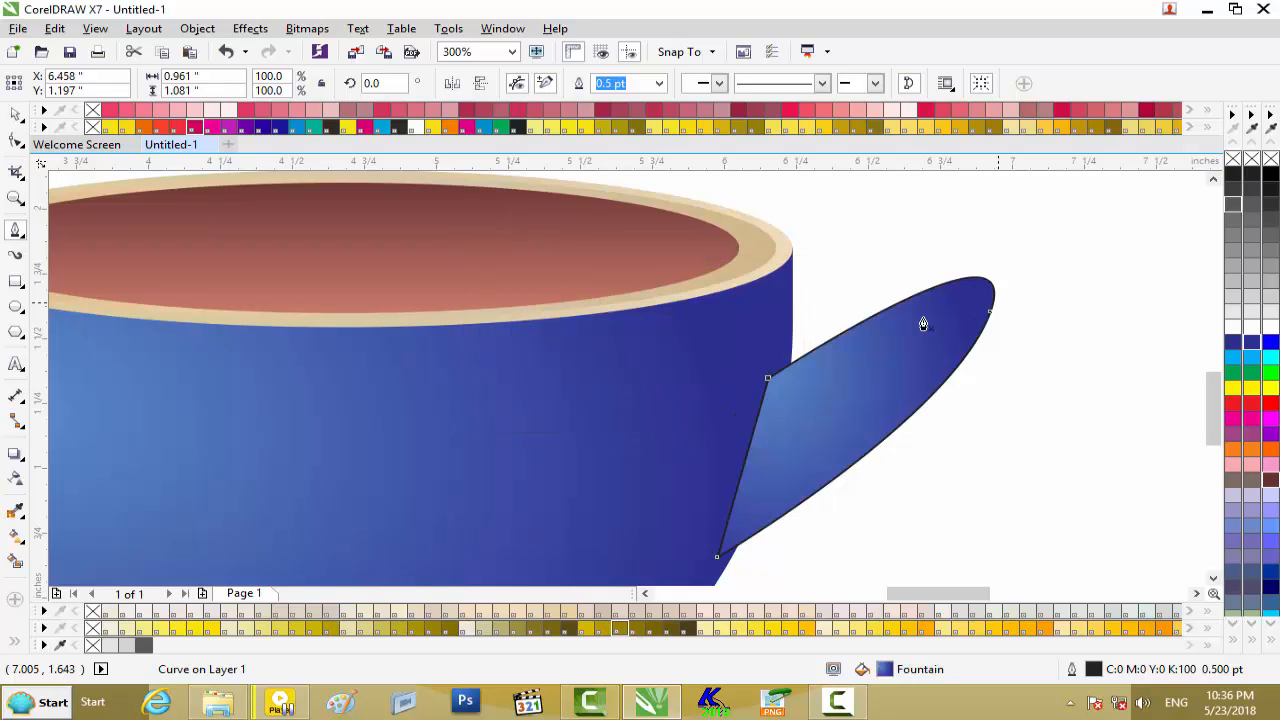
Adjust the handle's elliptical gradient so light blue sits at its outer tip and dark blue lies toward the cup
click(15, 535)
drag(844, 341, 938, 325)
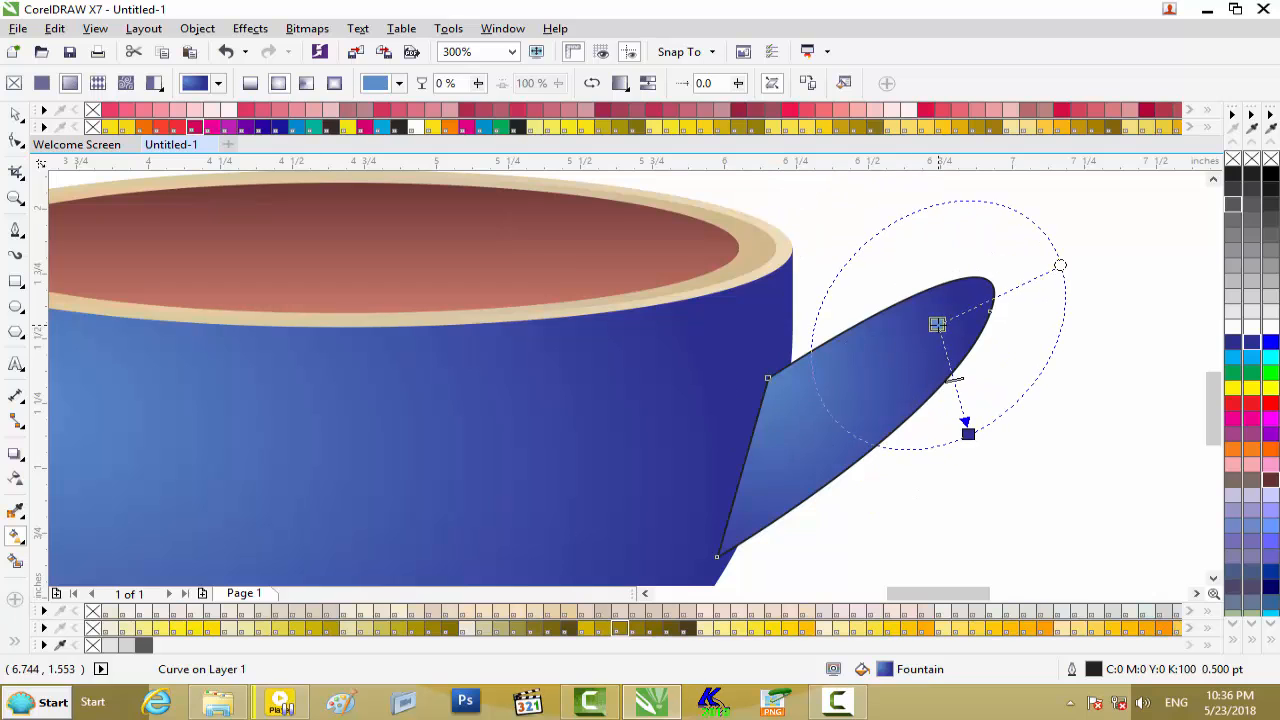
drag(969, 432, 782, 464)
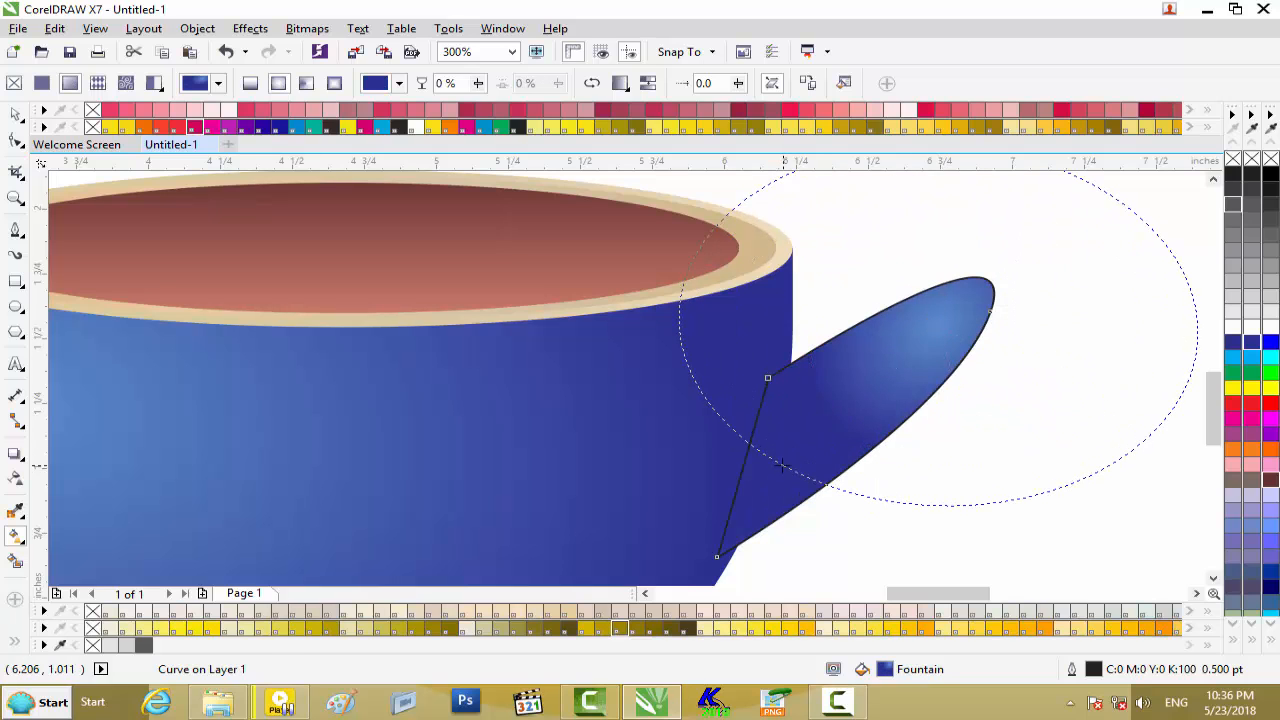
drag(859, 395, 954, 315)
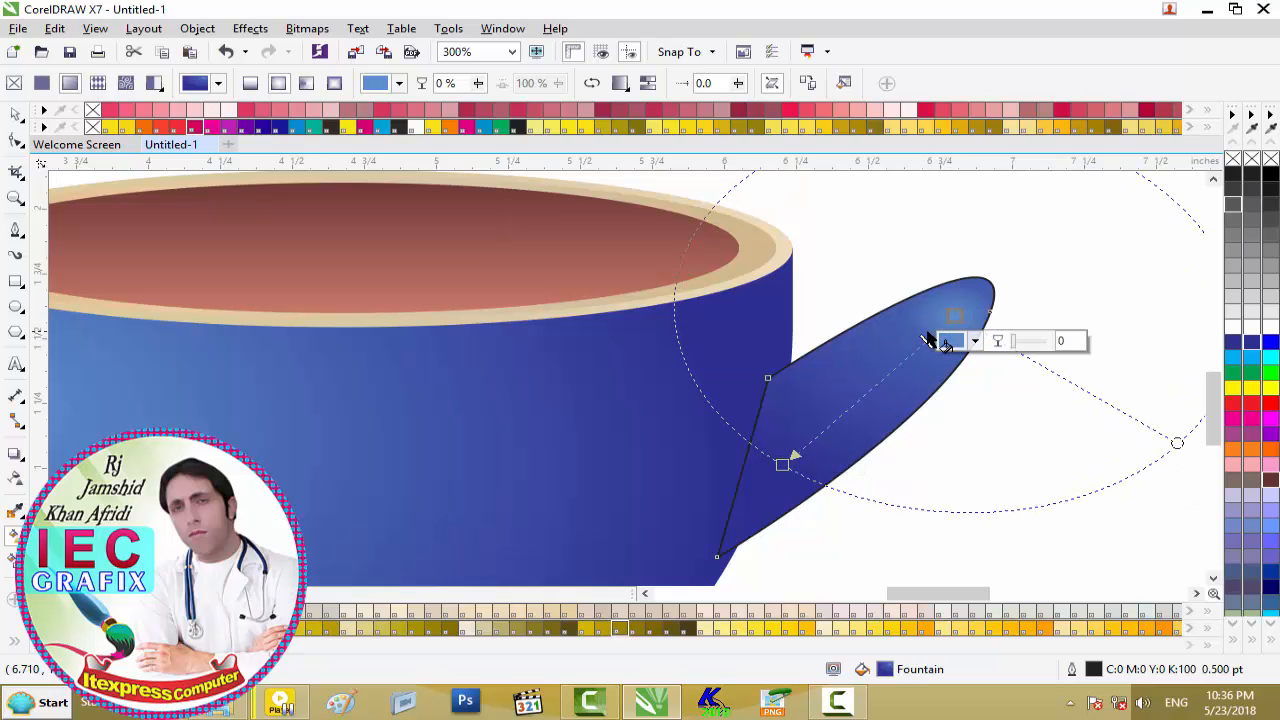
click(842, 404)
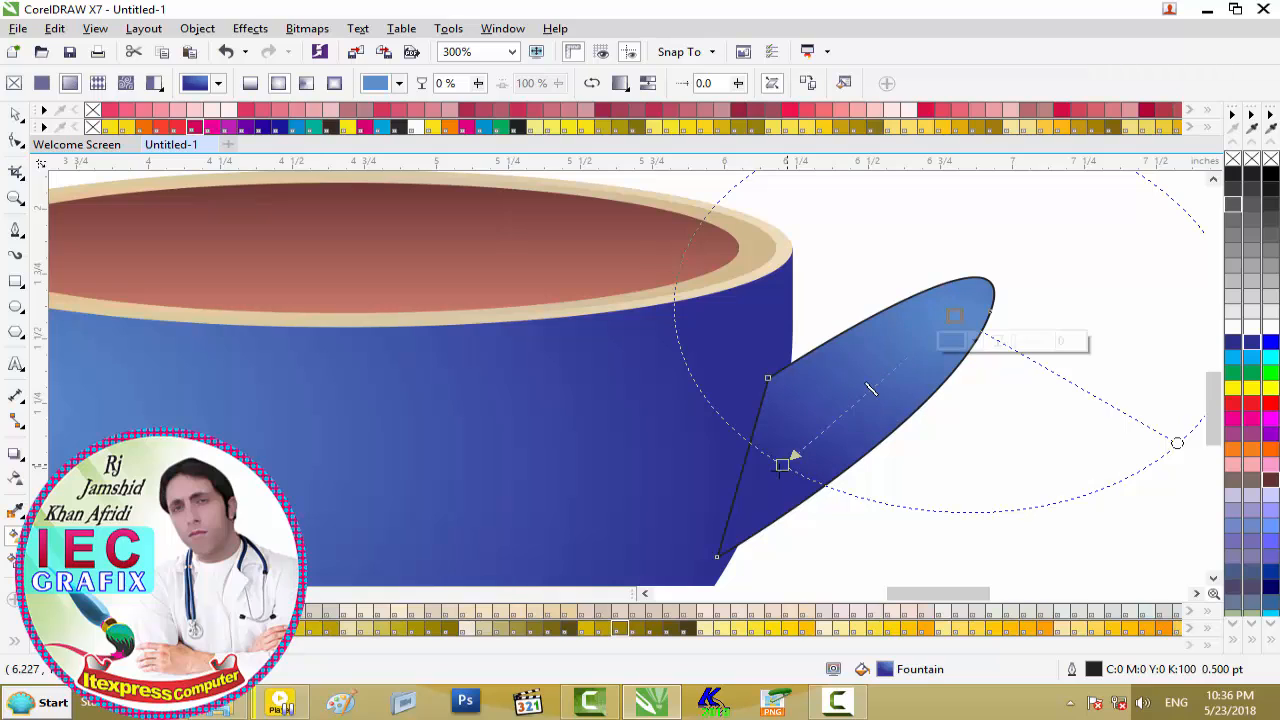
Remove the handle's outline and move the handle behind the cup body
key(space)
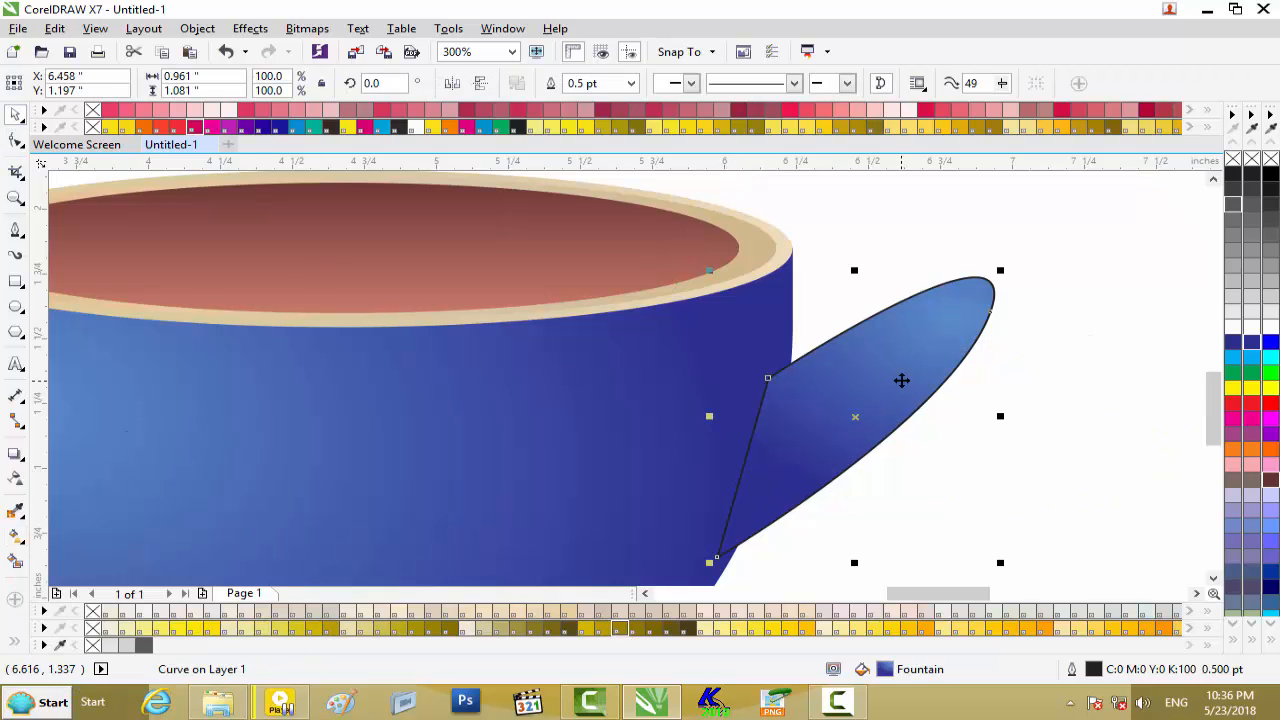
right_click(1236, 160)
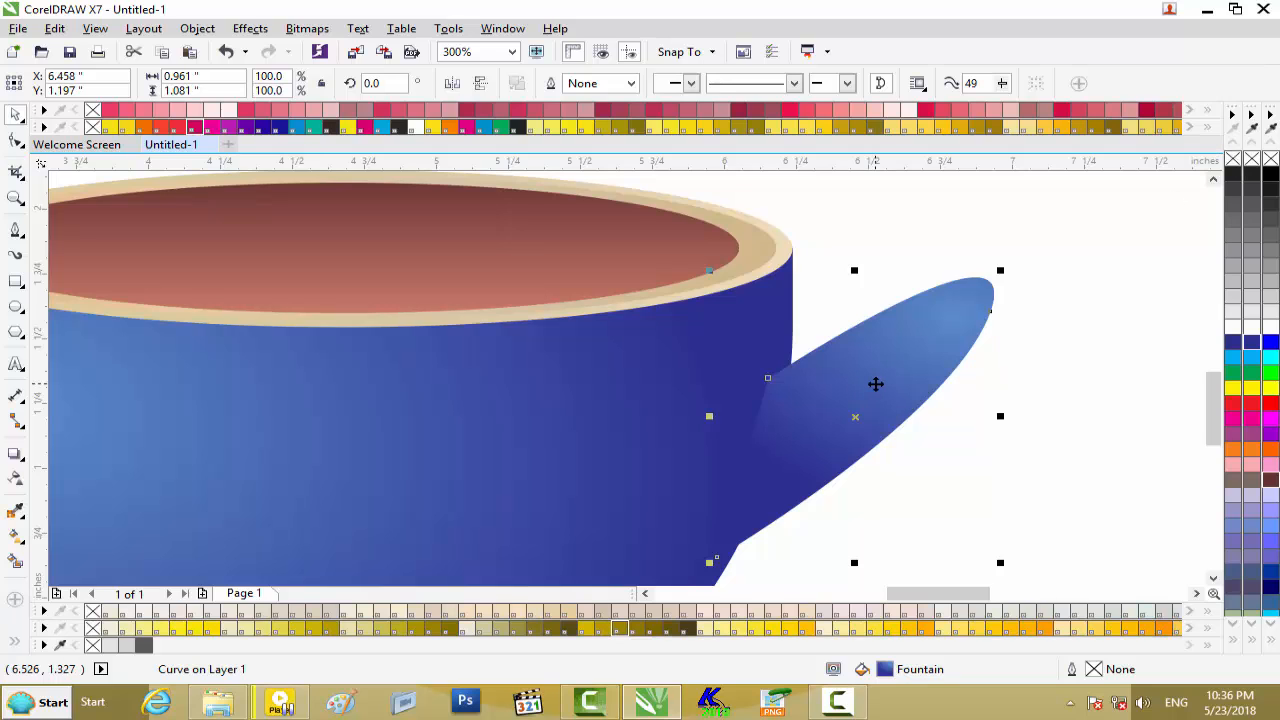
key(ctrl+Page_Down)
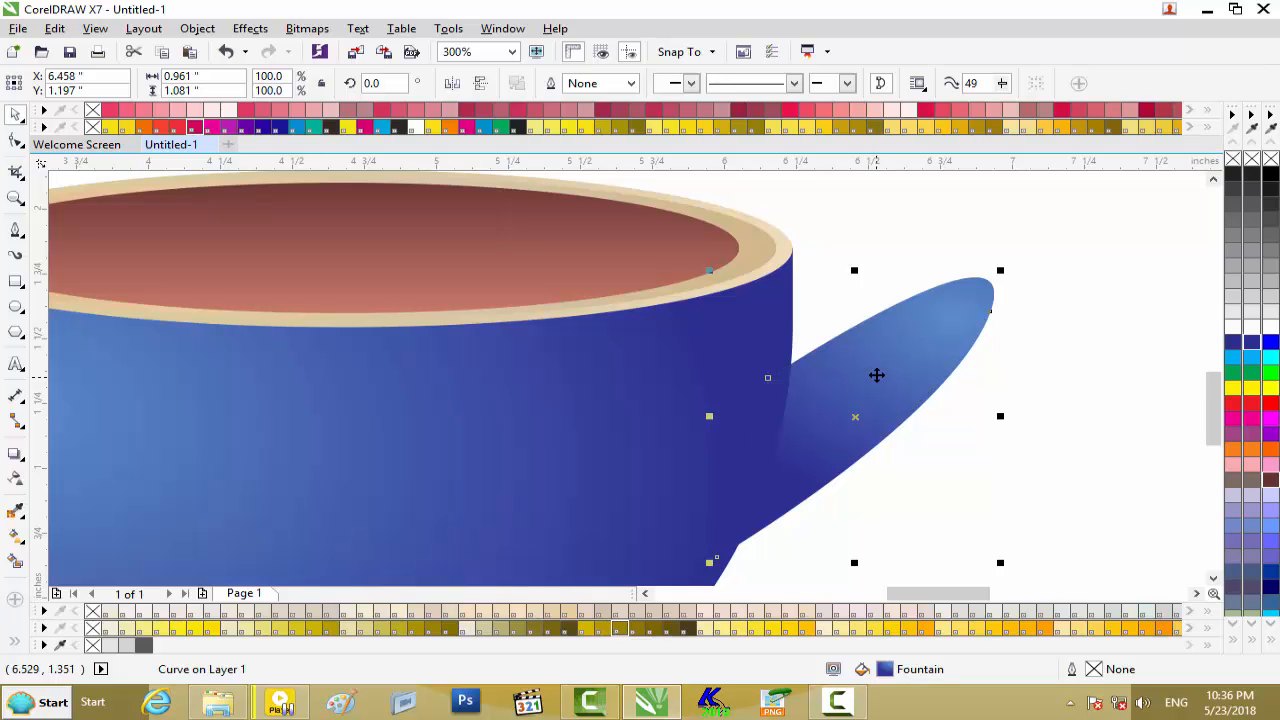
Shift the handle slightly down and left and scale it to about 0.951 by 1.07 inches
scroll(876, 375, down, 2)
scroll(878, 374, up, 2)
key(F10)
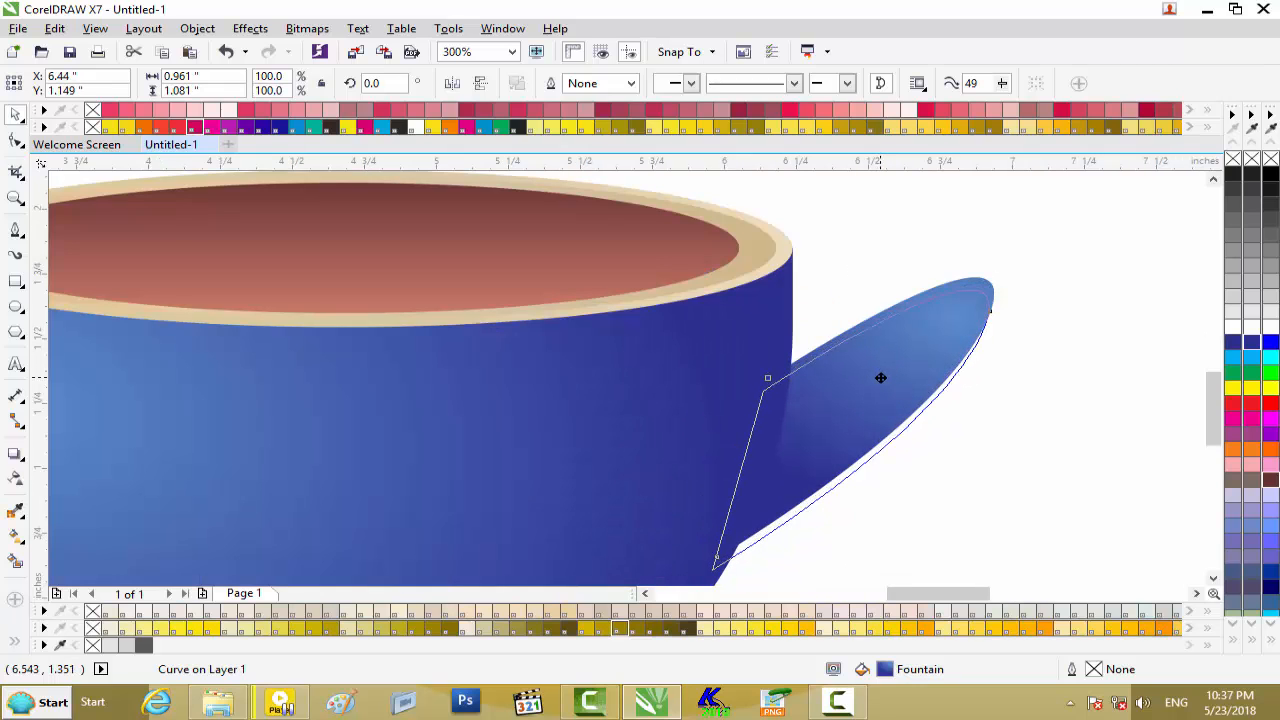
key(space)
drag(995, 575, 994, 543)
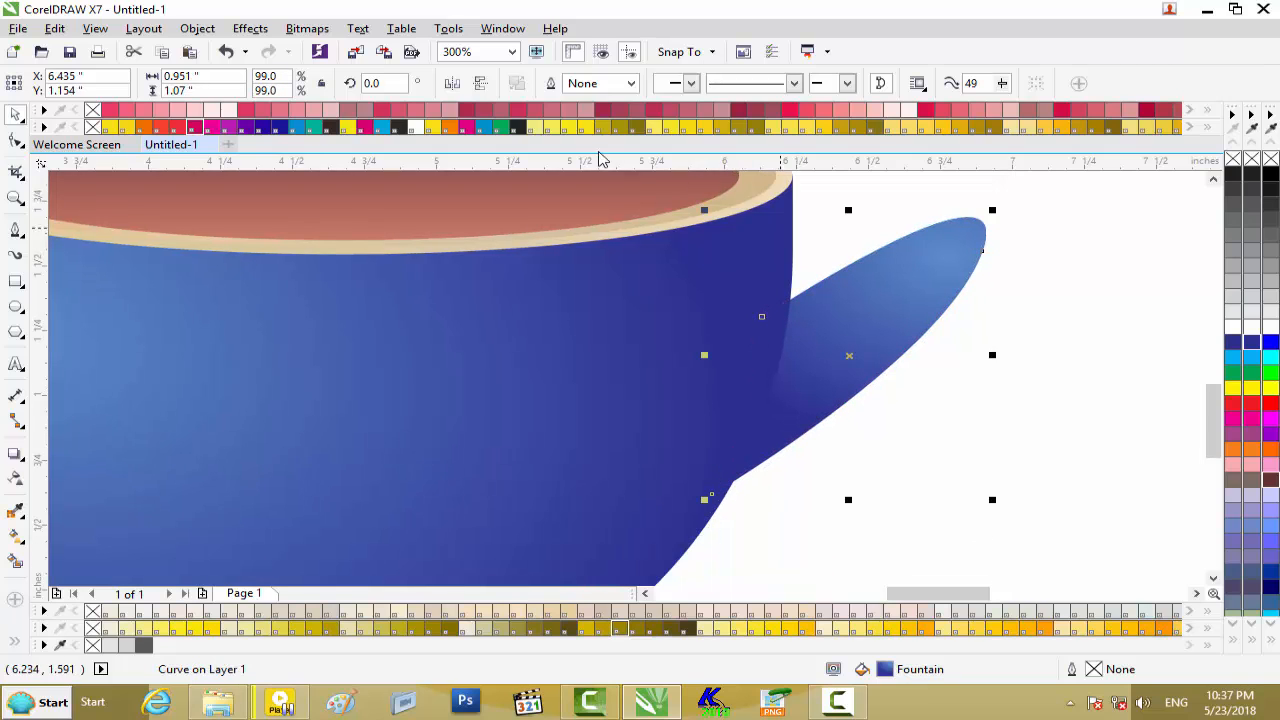
Edit the handle's nodes with the Shape tool, raising its upper inner node and moving the outer tip slightly outward
click(16, 142)
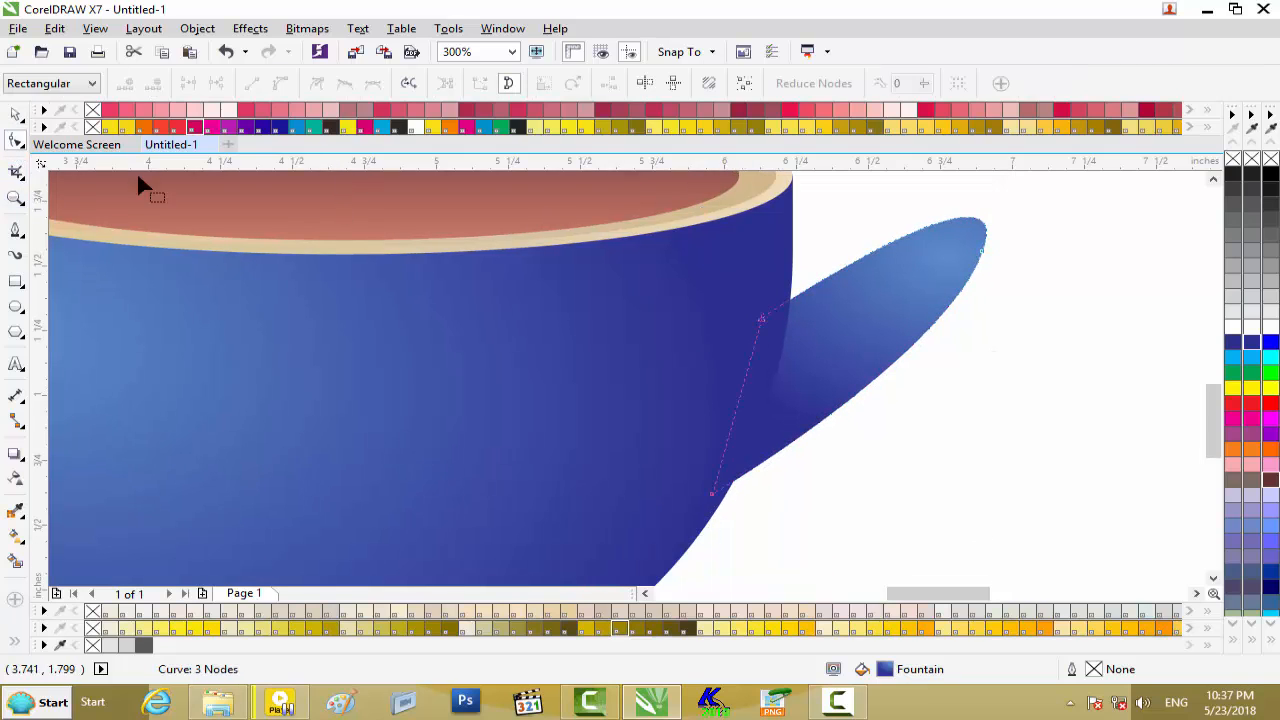
drag(758, 318, 763, 302)
click(984, 260)
drag(986, 263, 995, 268)
scroll(898, 340, down, 2)
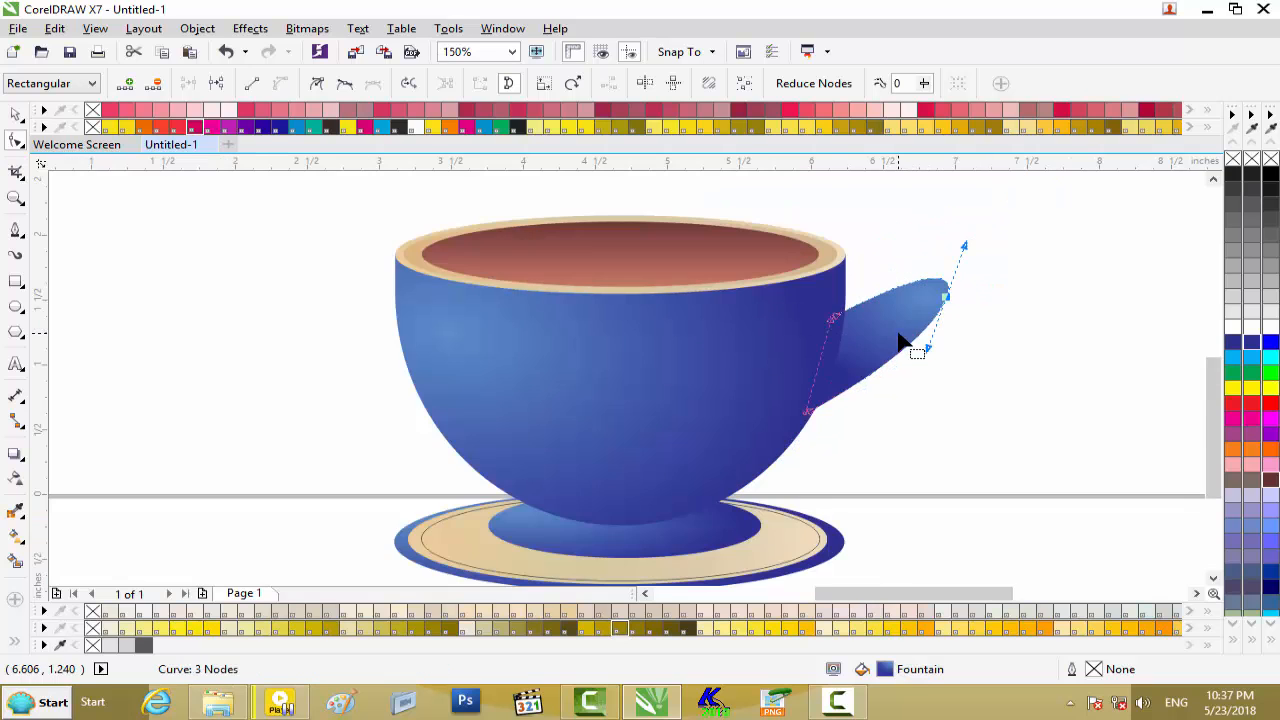
Raise the upper inner node further, extend the outer tip and adjust its curve until the handle is about 1.17 inches wide
click(835, 316)
drag(837, 316, 836, 305)
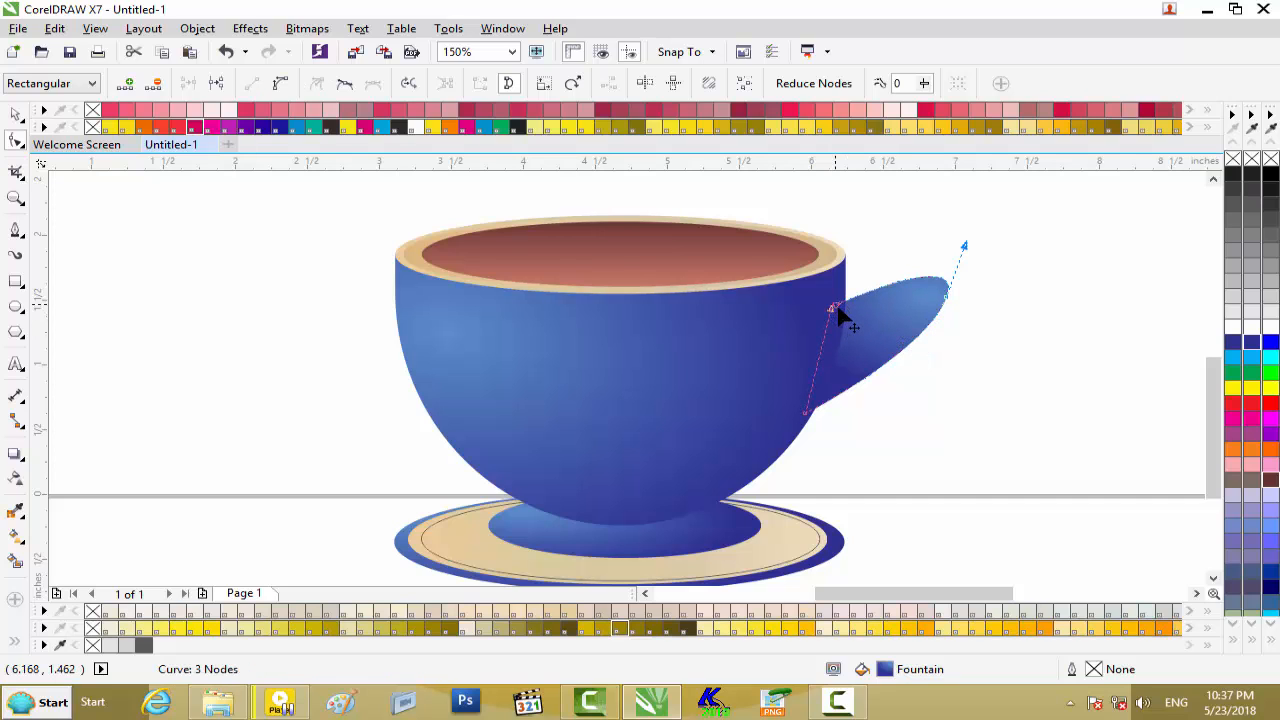
drag(948, 299, 955, 309)
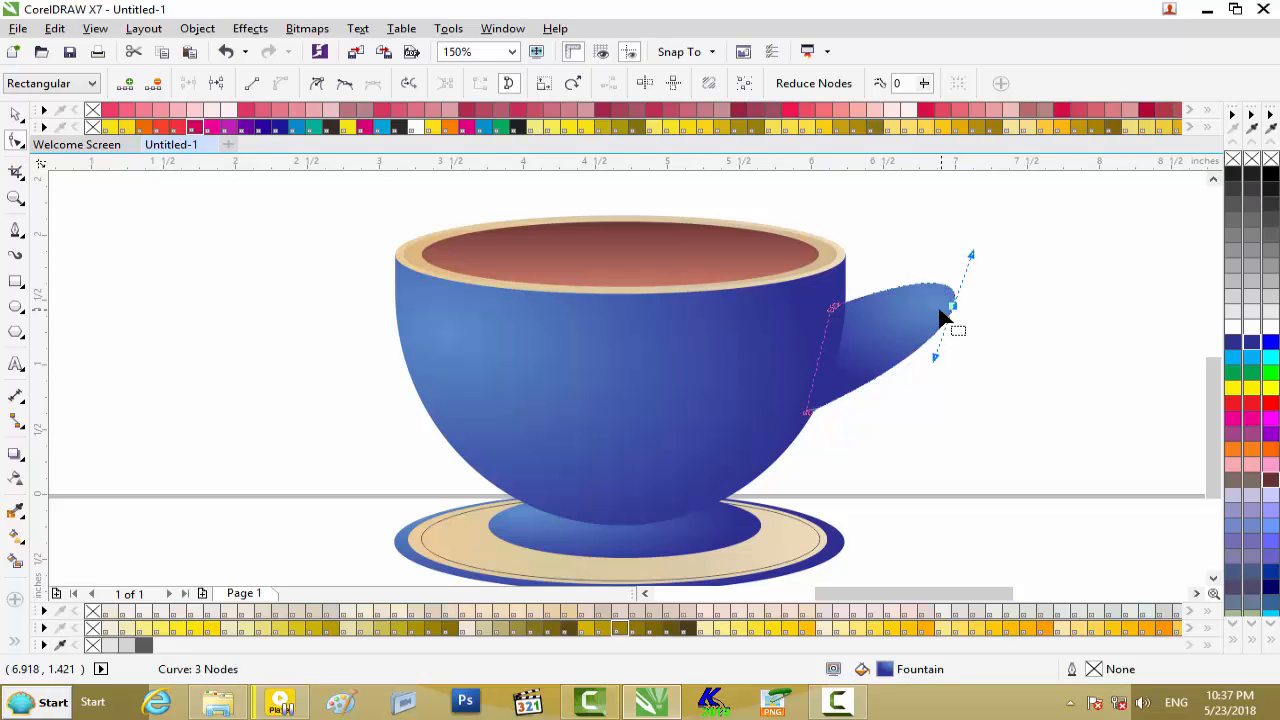
click(832, 307)
drag(972, 254, 964, 237)
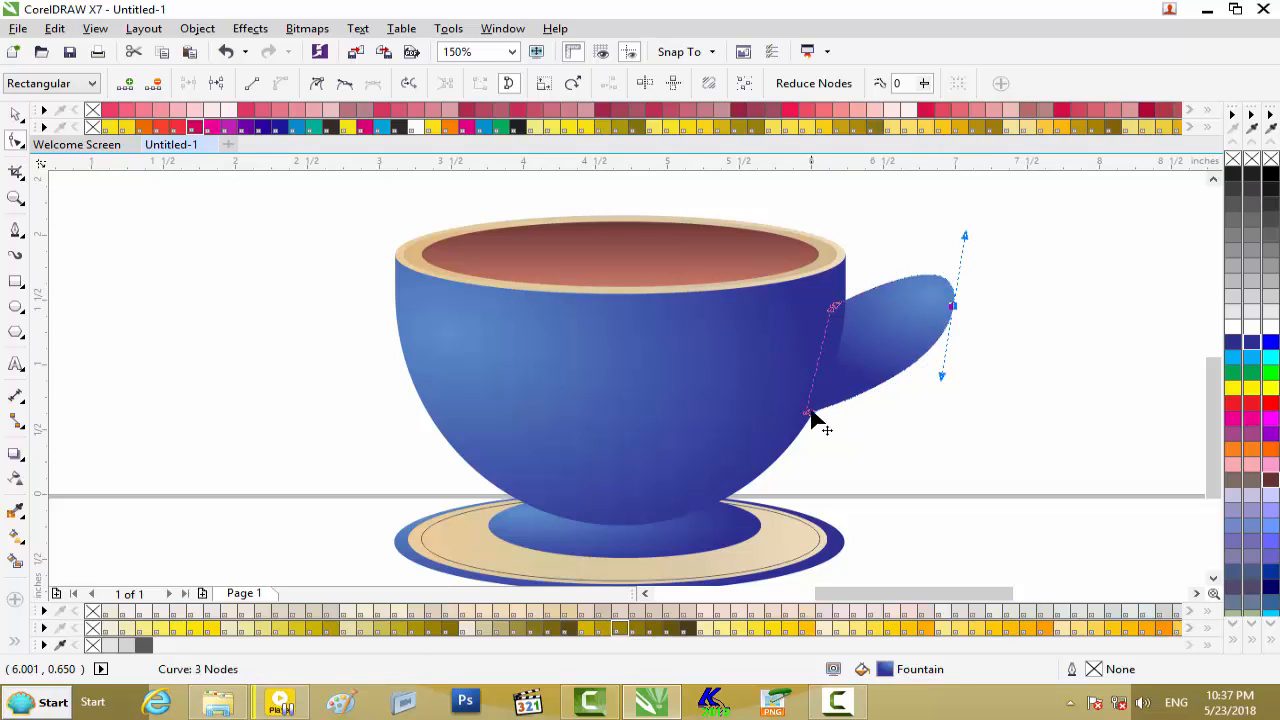
drag(957, 309, 970, 300)
drag(958, 370, 941, 370)
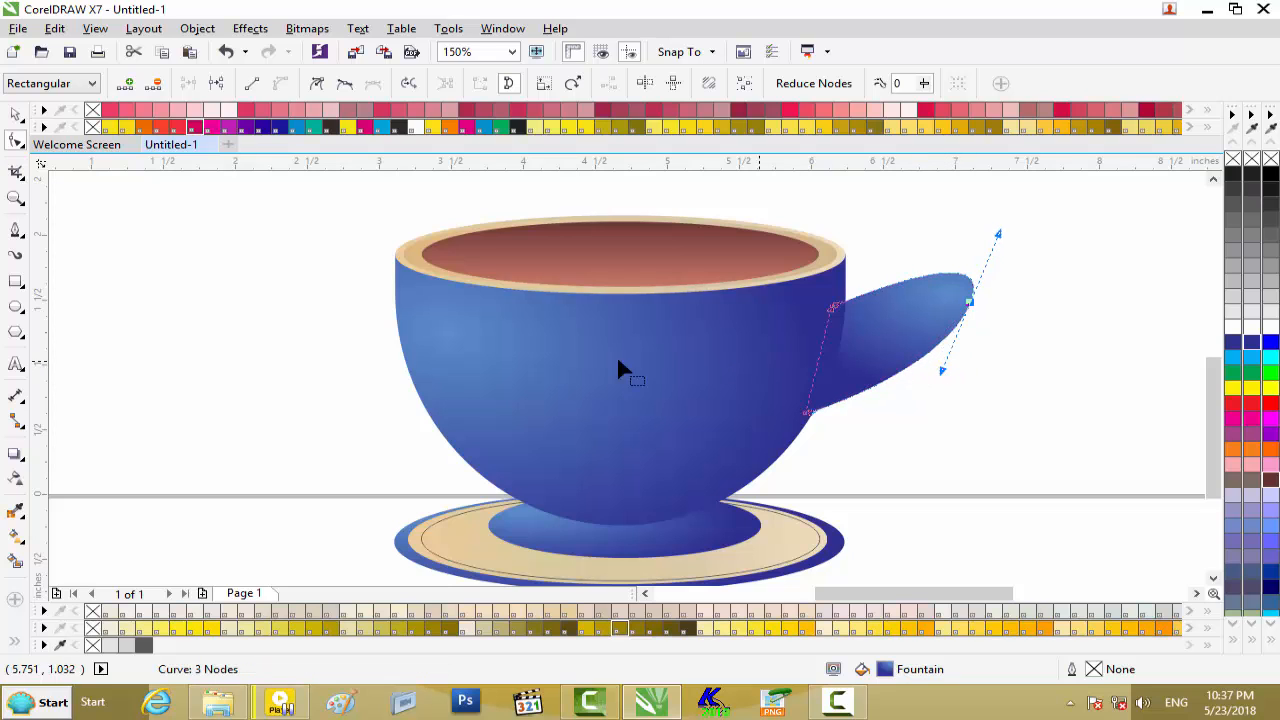
Try a white fill on the handle shape and shrink the shape to about 0.299 by 0.278 inches
click(15, 113)
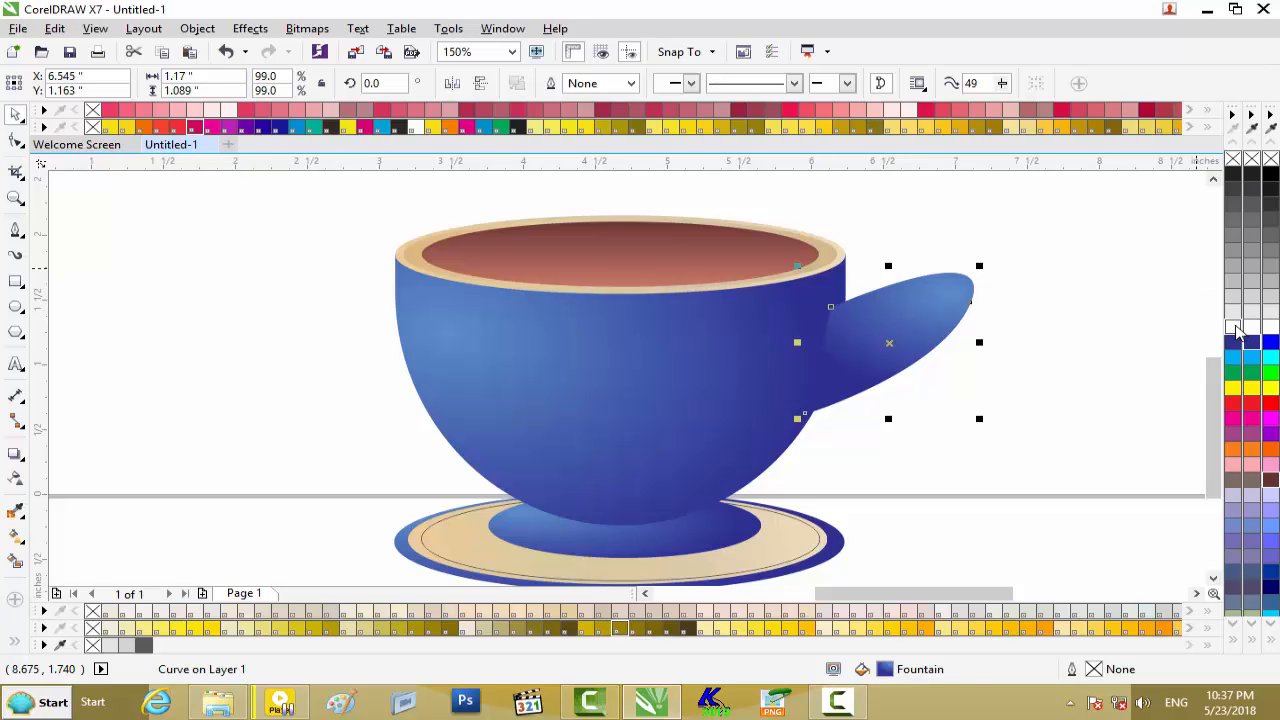
click(1233, 329)
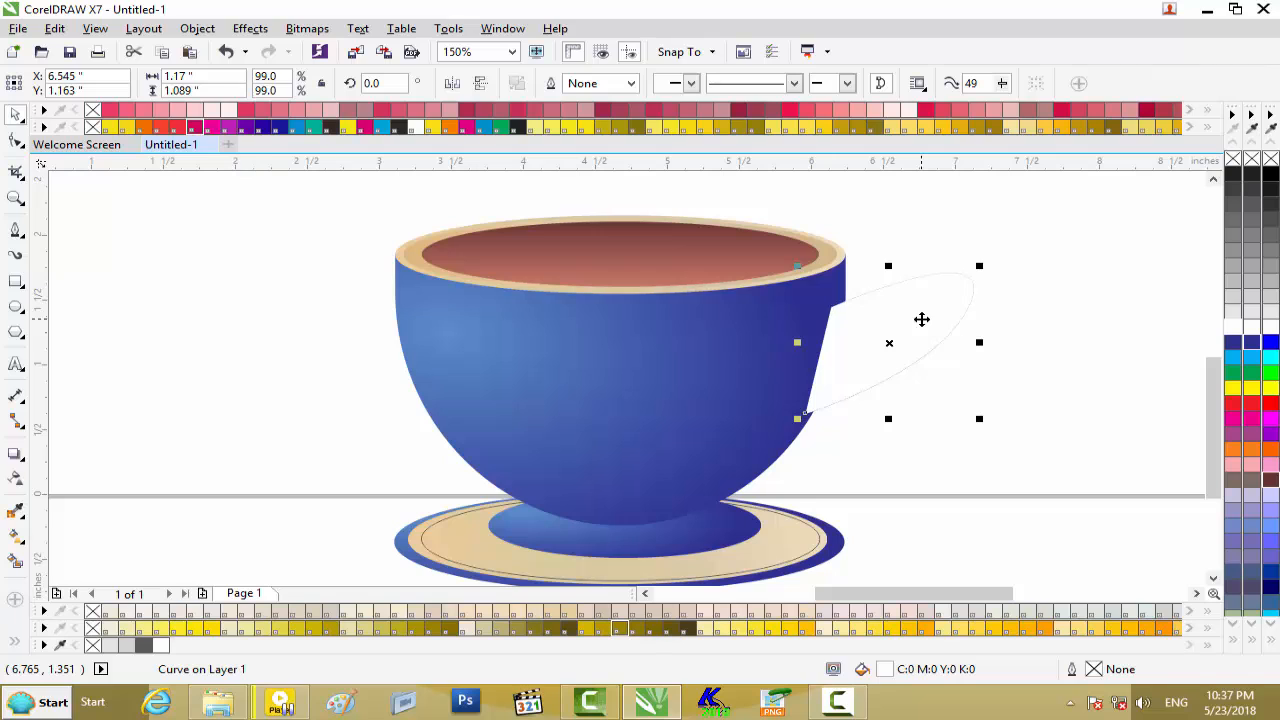
key(ctrl+z)
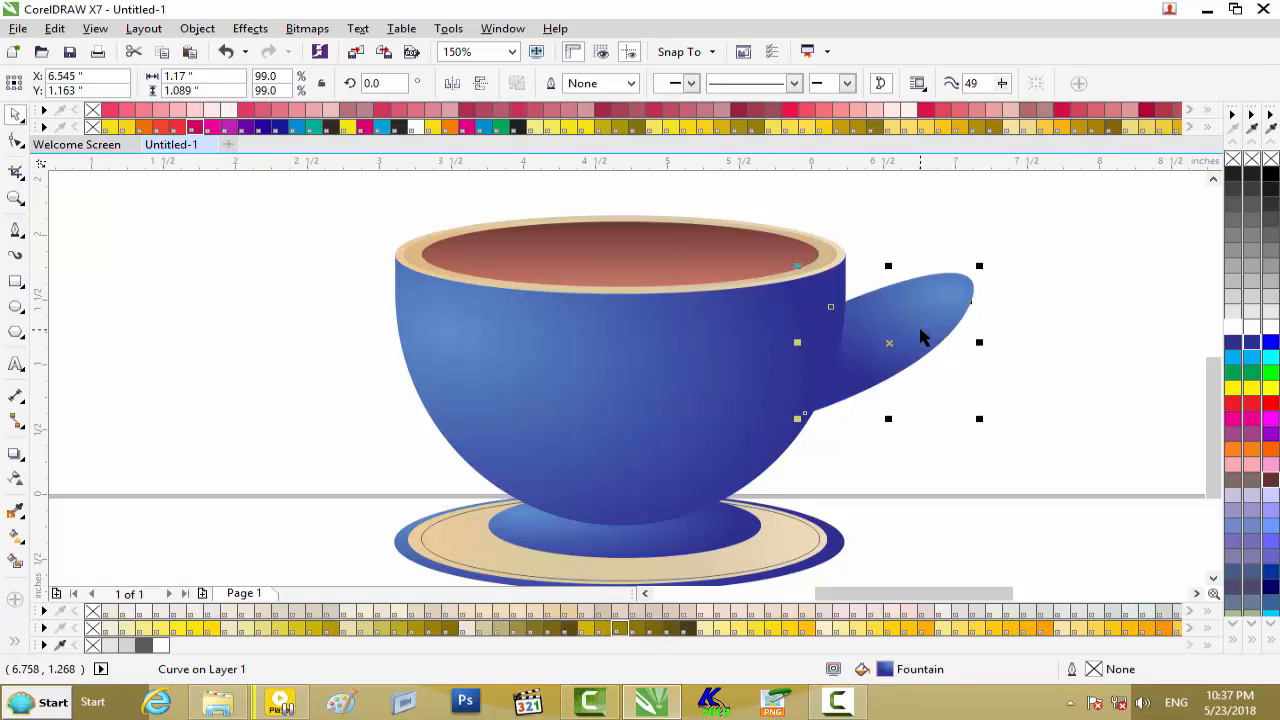
key(shift+Page_Down)
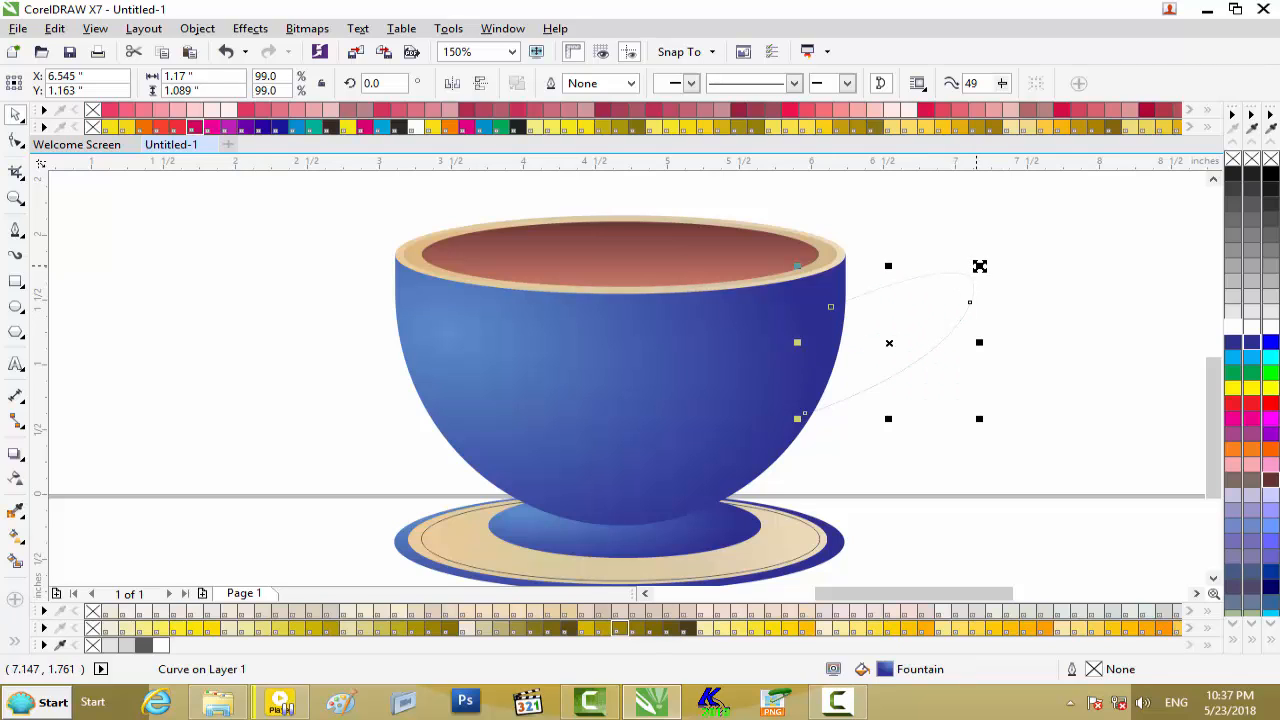
drag(978, 267, 910, 319)
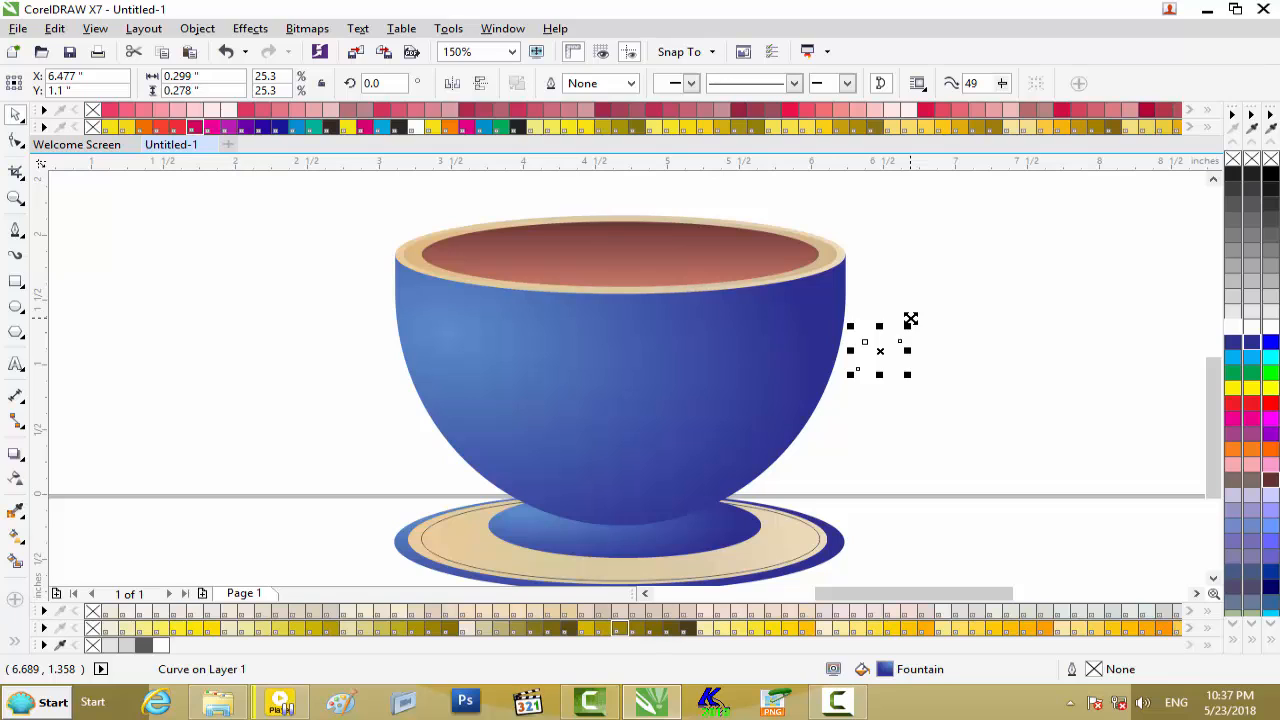
key(ctrl+z)
key(ctrl+z)
key(ctrl+z)
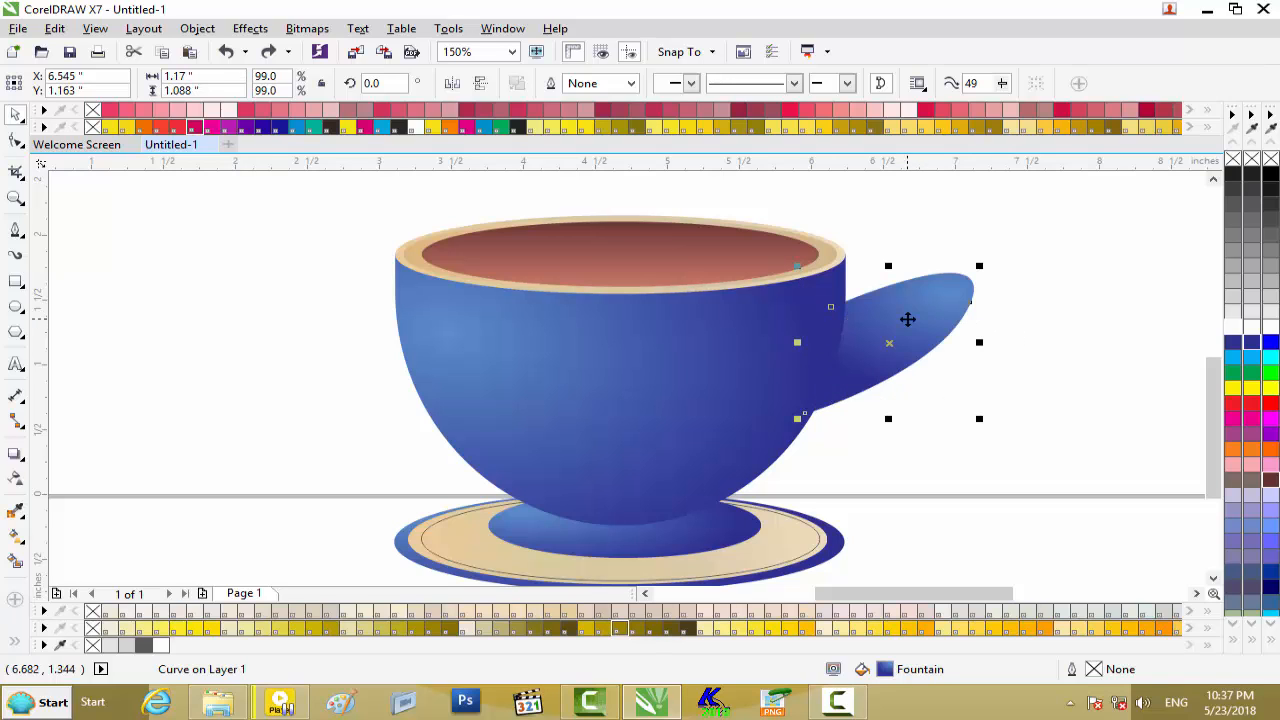
Try to narrow the handle shape to about 0.837 inches and reposition it against the cup
scroll(907, 319, up, 1)
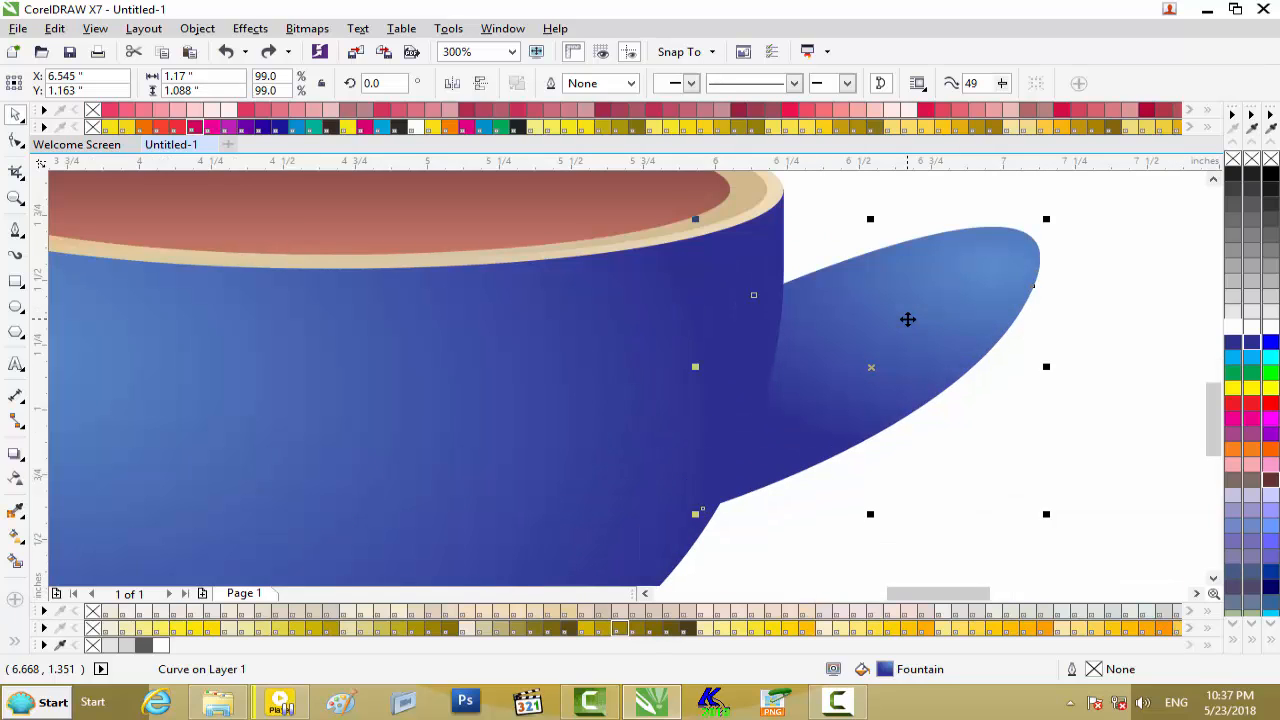
key(shift+Page_Down)
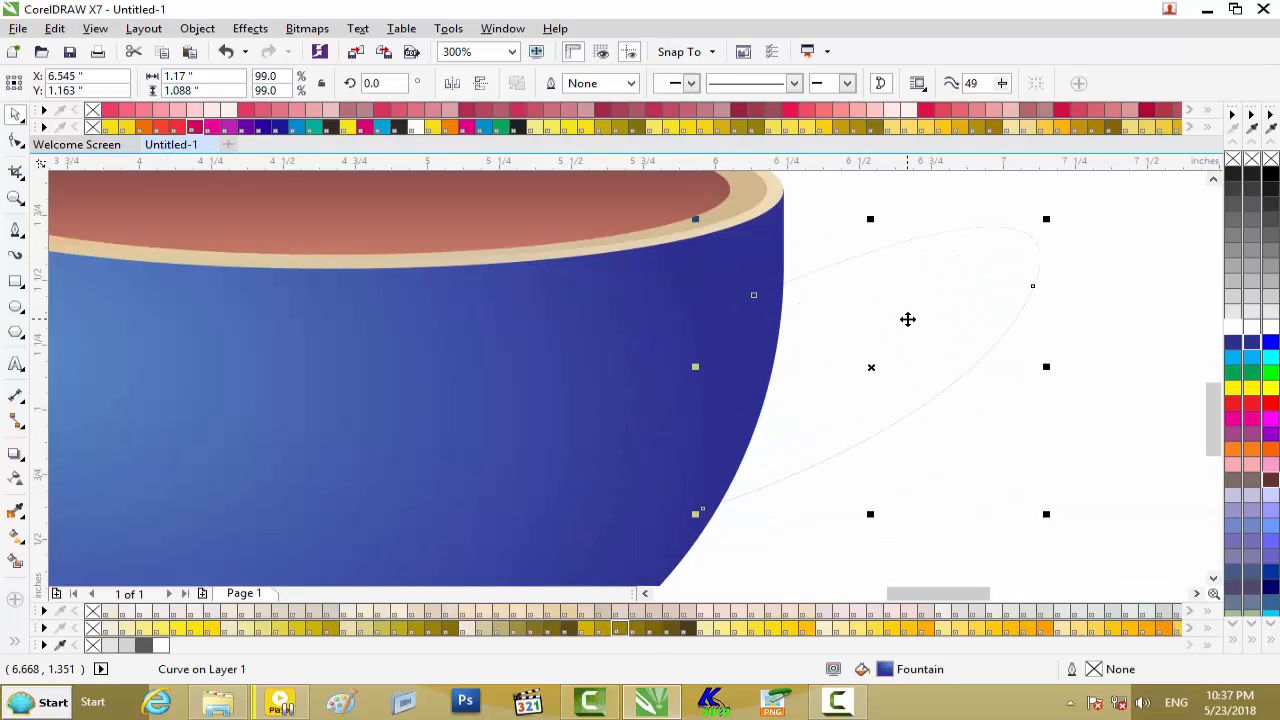
drag(1045, 370, 945, 367)
drag(952, 280, 962, 320)
scroll(1104, 254, down, 2)
drag(1145, 225, 884, 348)
click(958, 310)
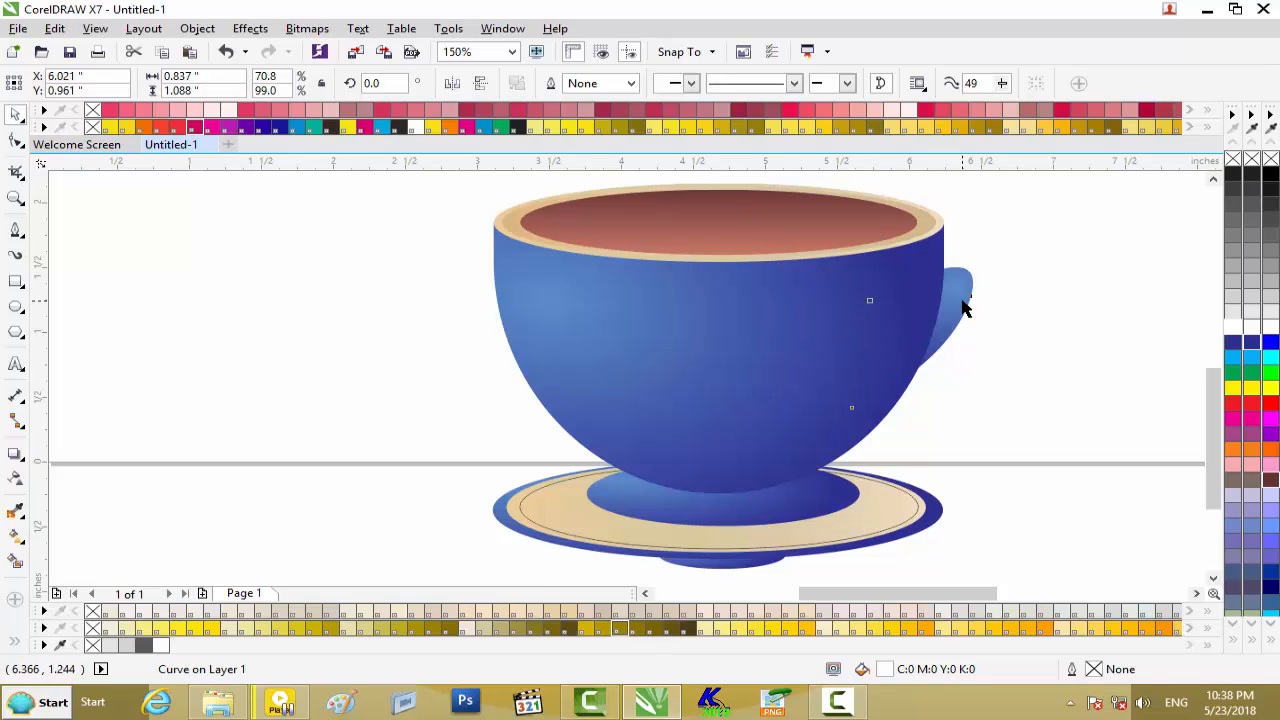
key(ctrl+z)
key(ctrl+z)
key(ctrl+z)
key(ctrl+z)
key(ctrl+z)
key(ctrl+z)
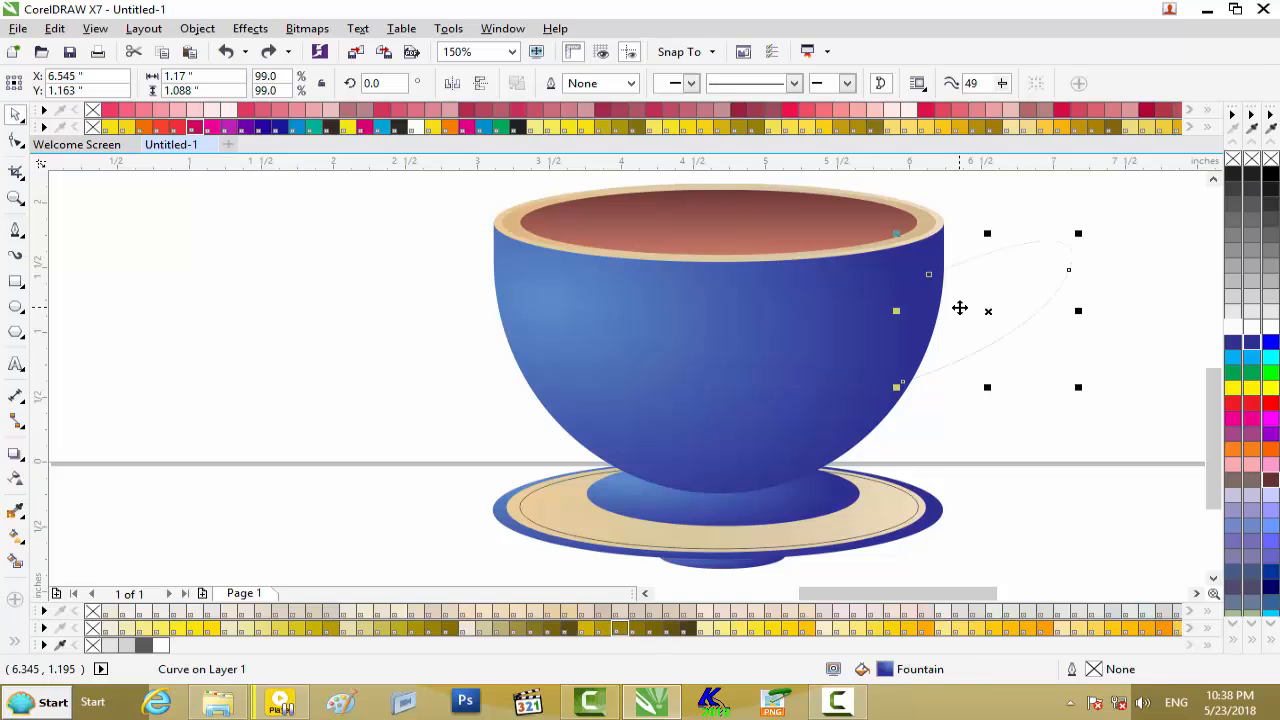
Restore the full-size blue handle and paste a copy of it in place
key(ctrl+shift+z)
click(1013, 289)
right_click(1011, 289)
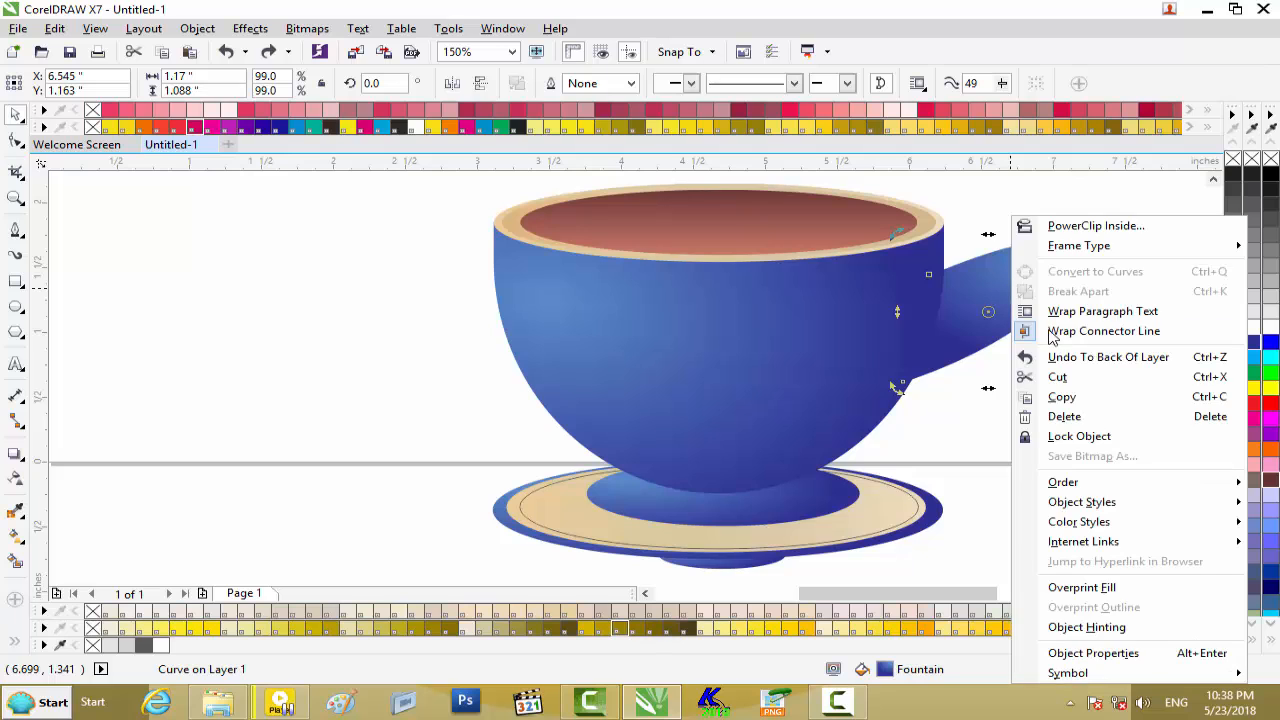
click(1069, 402)
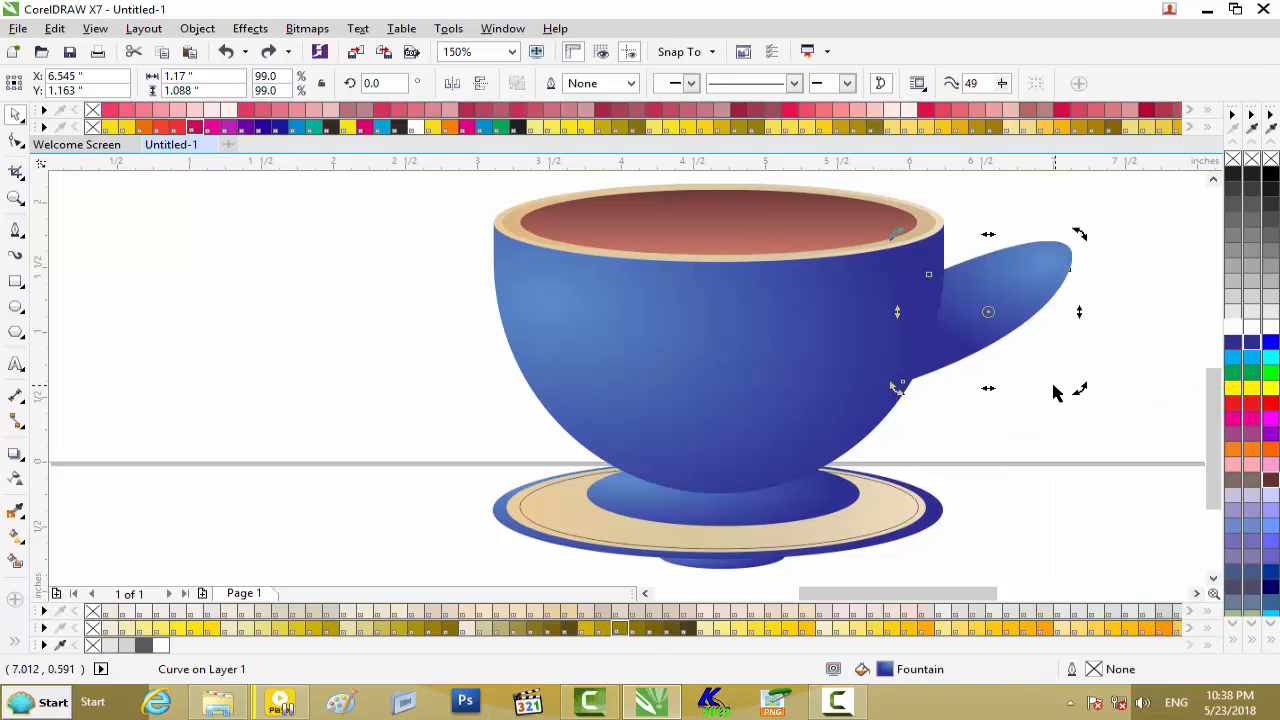
right_click(1046, 386)
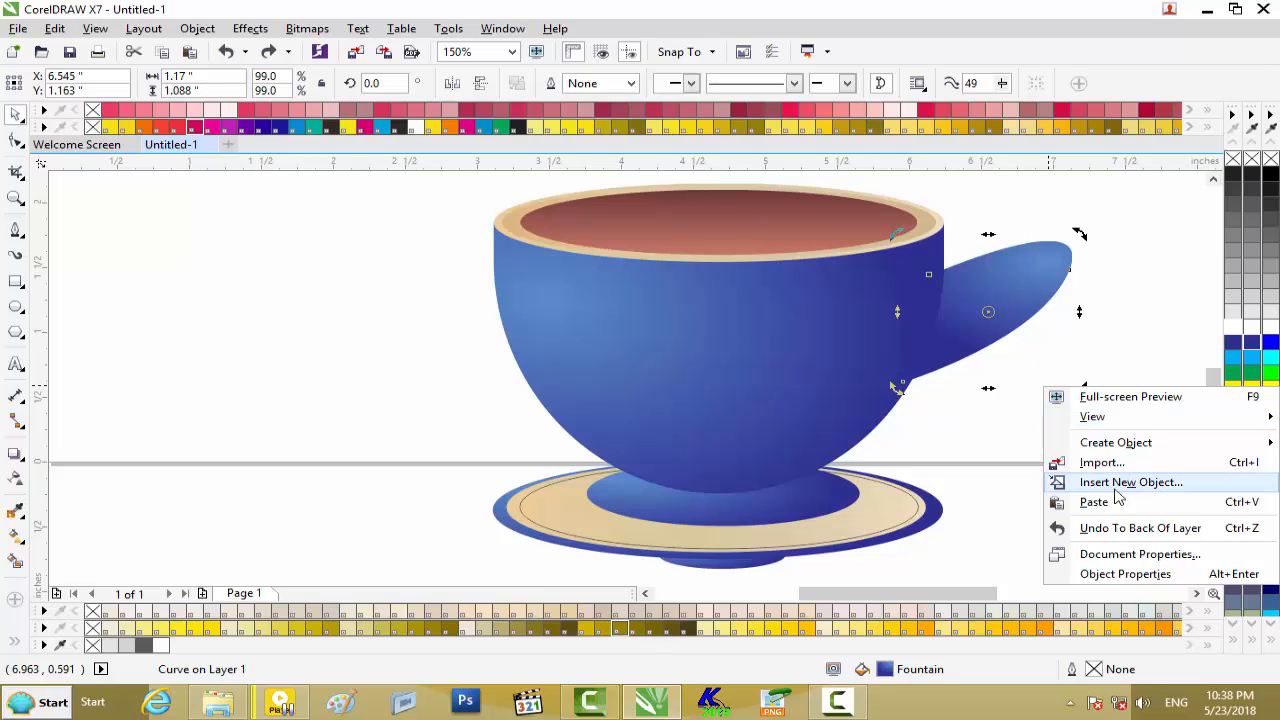
click(1094, 503)
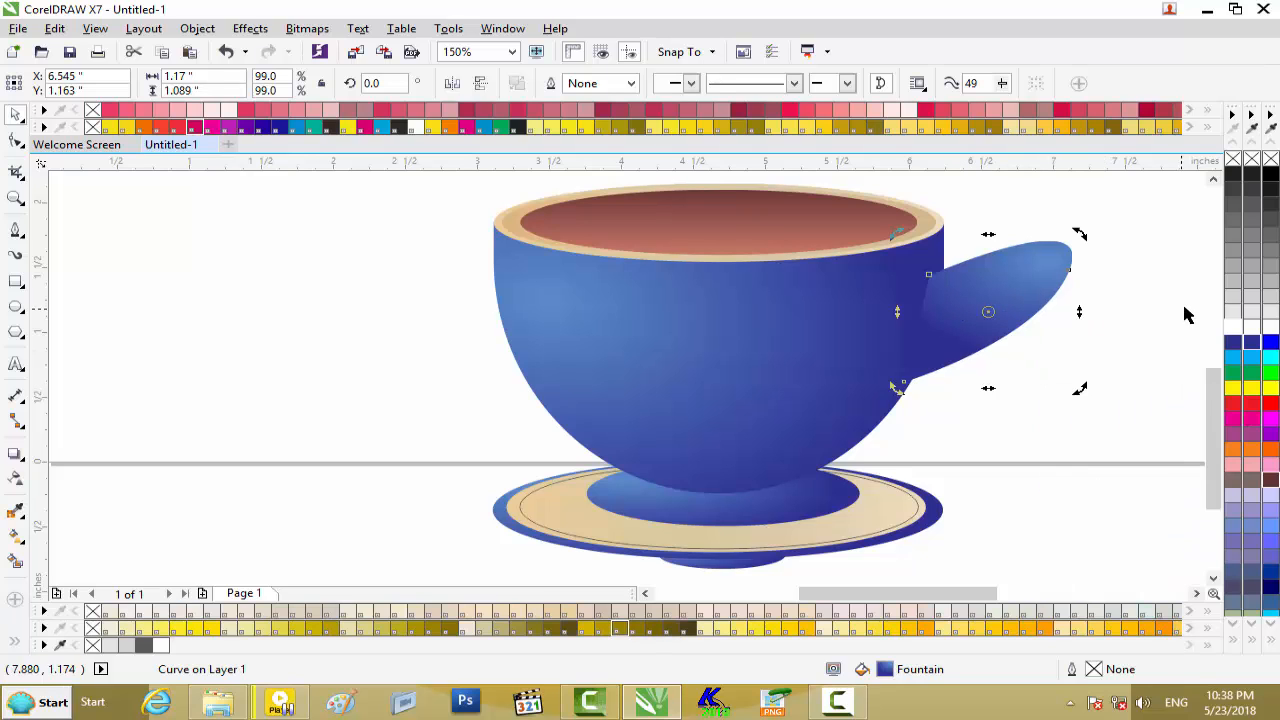
Fill the handle copy white, shrink it to about 0.904 by 0.841 inches and nudge it upward inside the handle
drag(1163, 338, 1033, 303)
click(1080, 264)
click(1046, 268)
drag(1080, 235, 1034, 266)
scroll(1034, 266, up, 2)
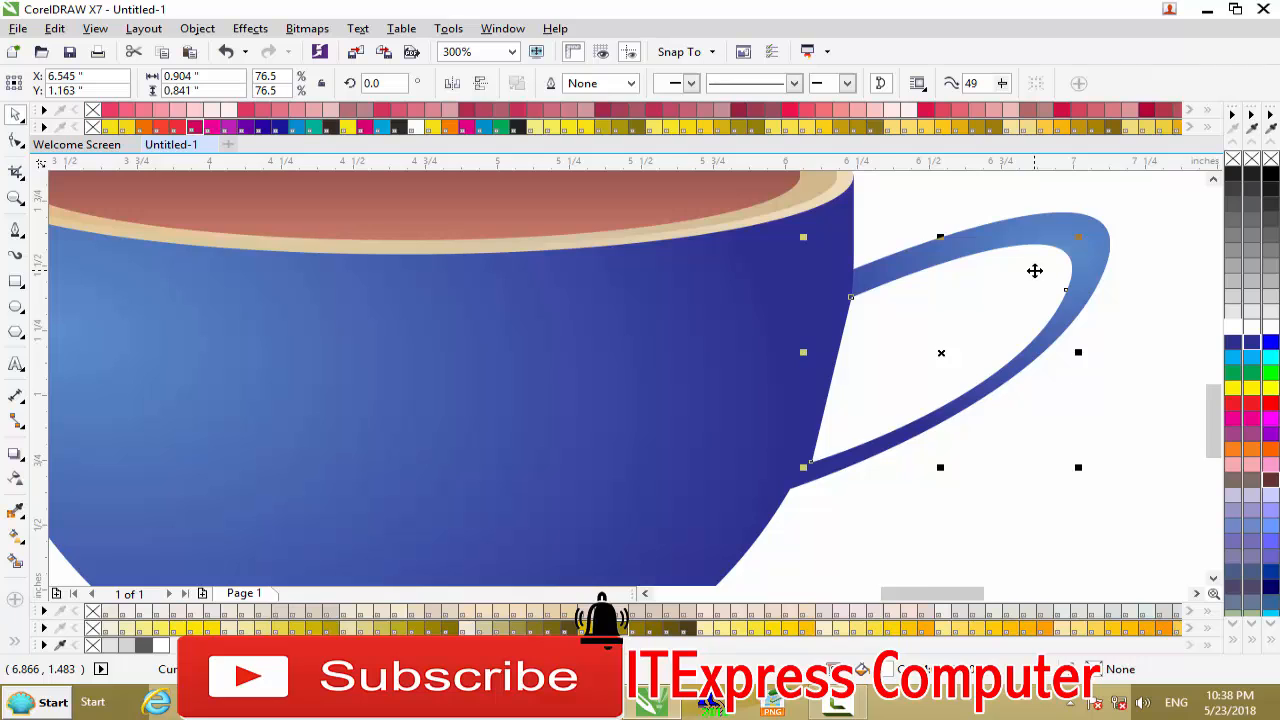
scroll(1034, 270, up, 1)
scroll(1034, 270, down, 1)
scroll(1034, 270, up, 1)
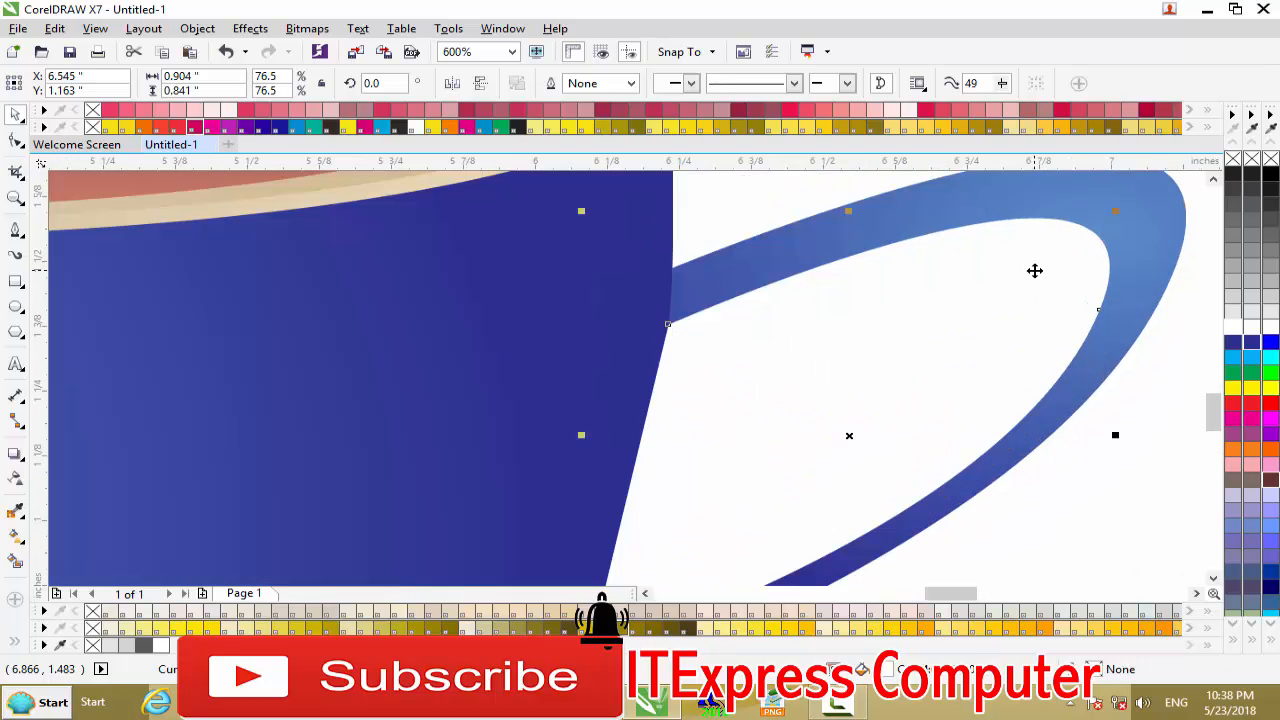
mouse_move(985, 289)
mouse_down()
mouse_move(874, 311)
mouse_move(985, 287)
mouse_up()
scroll(1006, 308, down, 1)
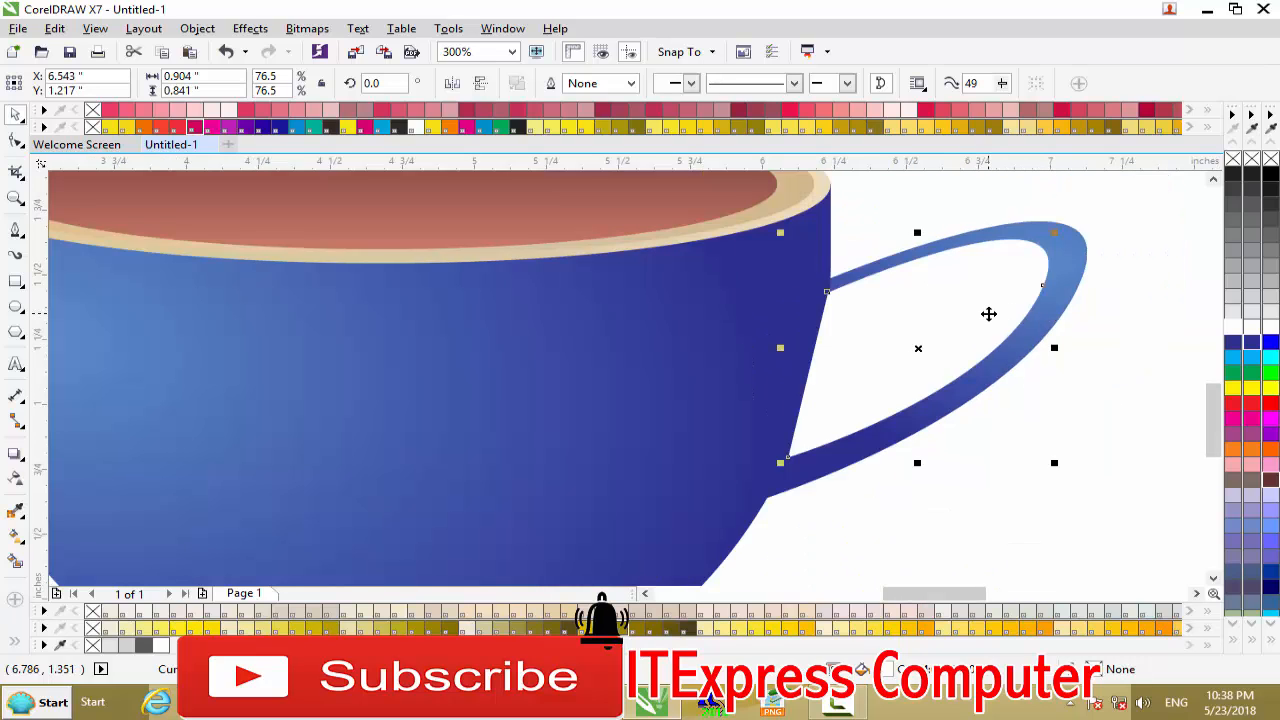
Send the blue handle and its white inner shape behind the cup body, keeping the white shape in front of the handle
key(ctrl+Page_Down)
click(1010, 332)
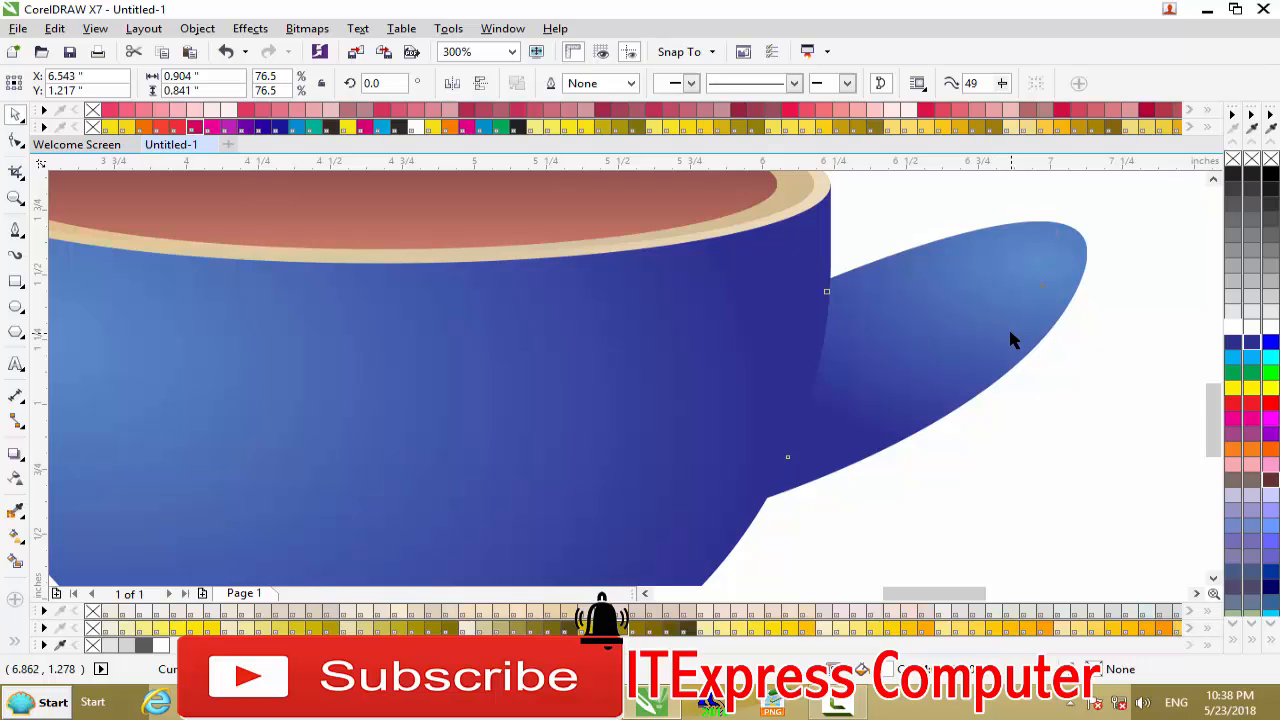
click(993, 402)
click(982, 355)
key(ctrl+Page_Down)
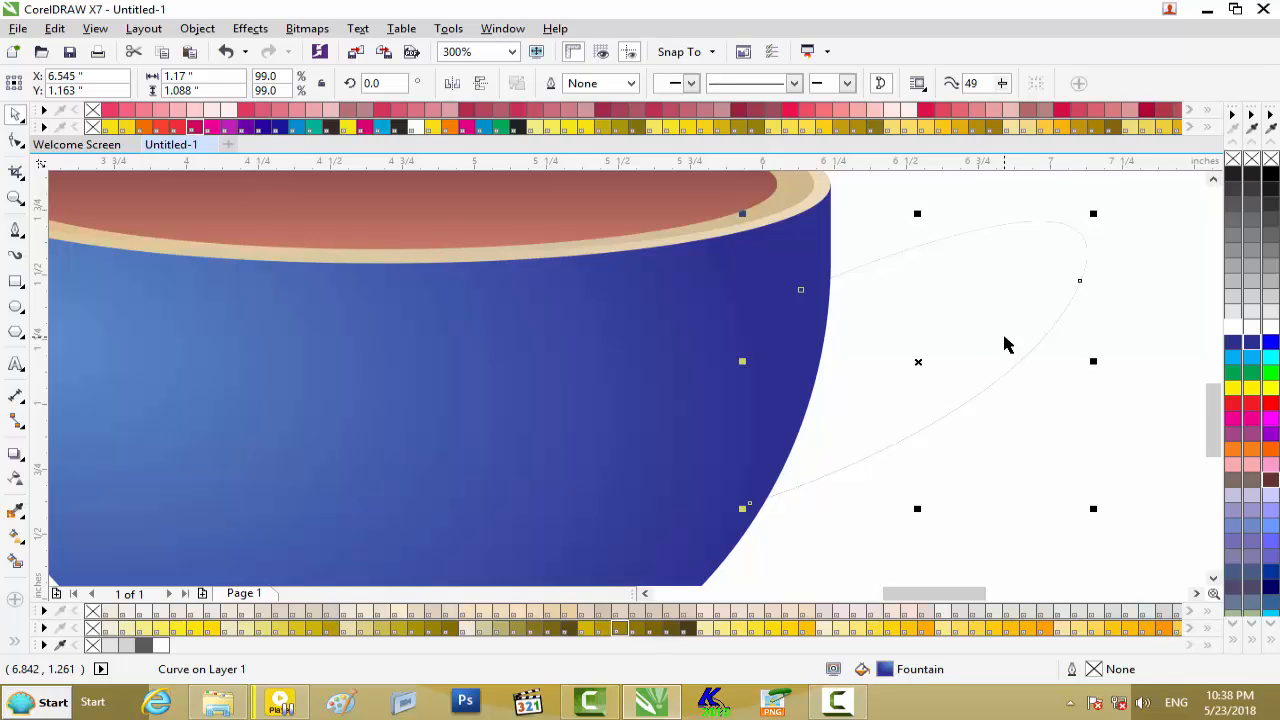
click(1003, 335)
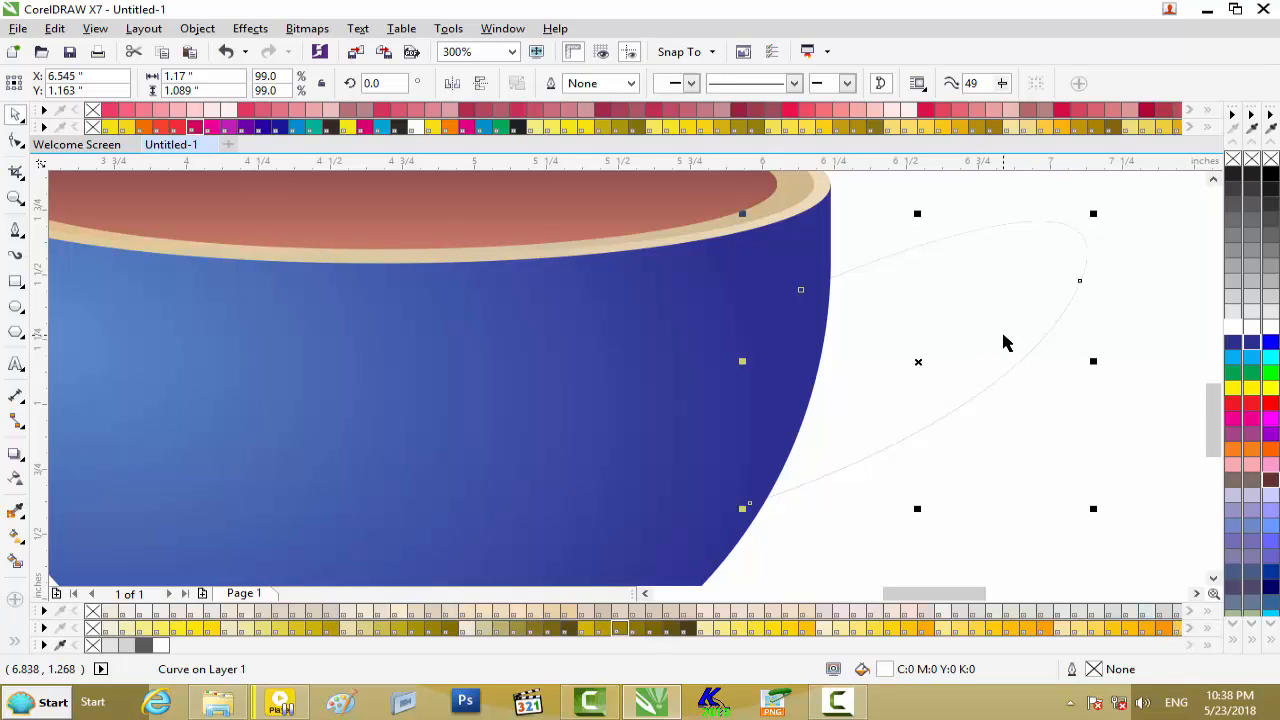
key(ctrl+Page_Down)
click(984, 308)
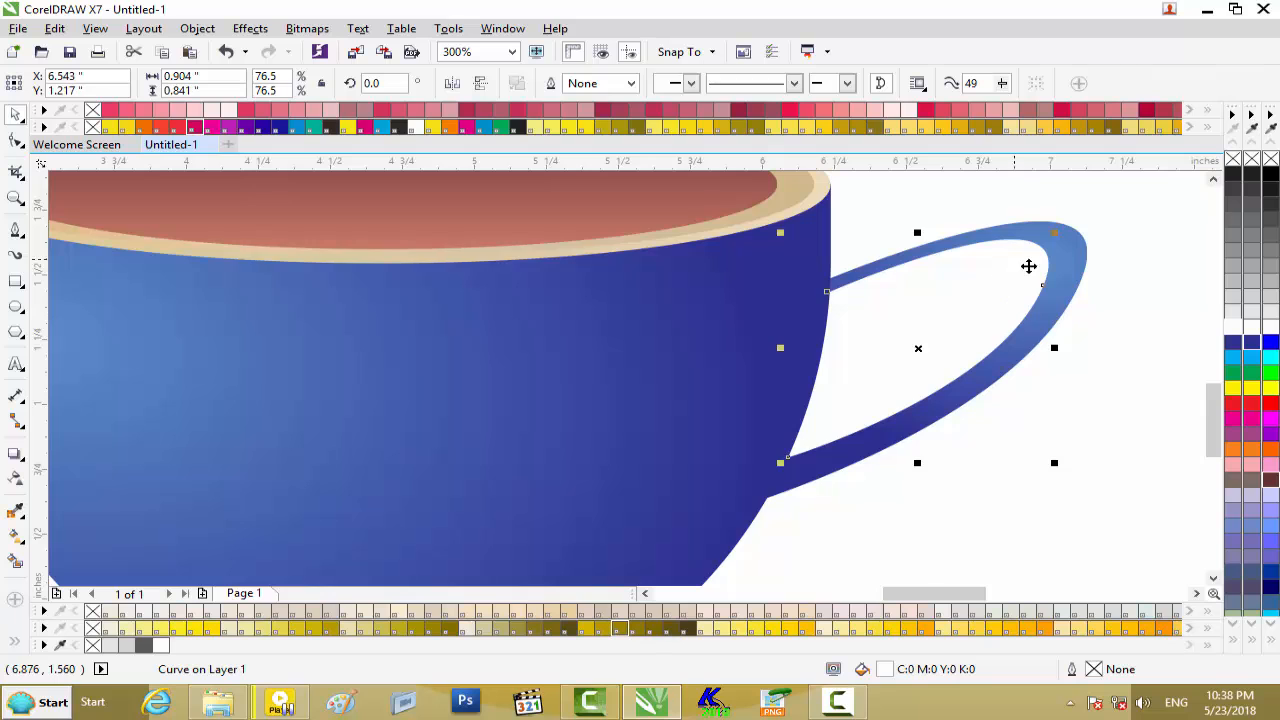
Resize the white handle opening to about 0.764 by 0.711 inches and reposition it evenly inside the blue handle
scroll(1035, 262, up, 2)
drag(1069, 209, 1091, 200)
drag(934, 297, 937, 320)
scroll(937, 320, down, 2)
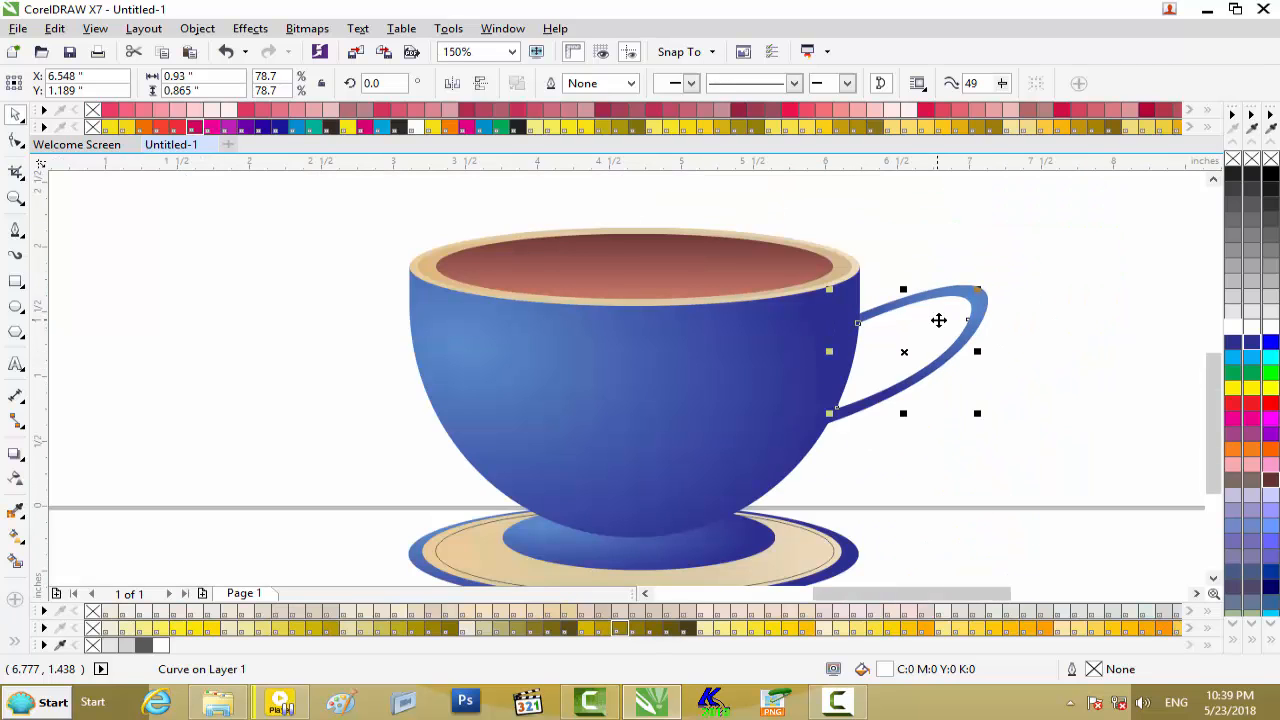
drag(975, 290, 953, 309)
drag(875, 345, 877, 339)
scroll(921, 330, up, 1)
scroll(914, 346, down, 3)
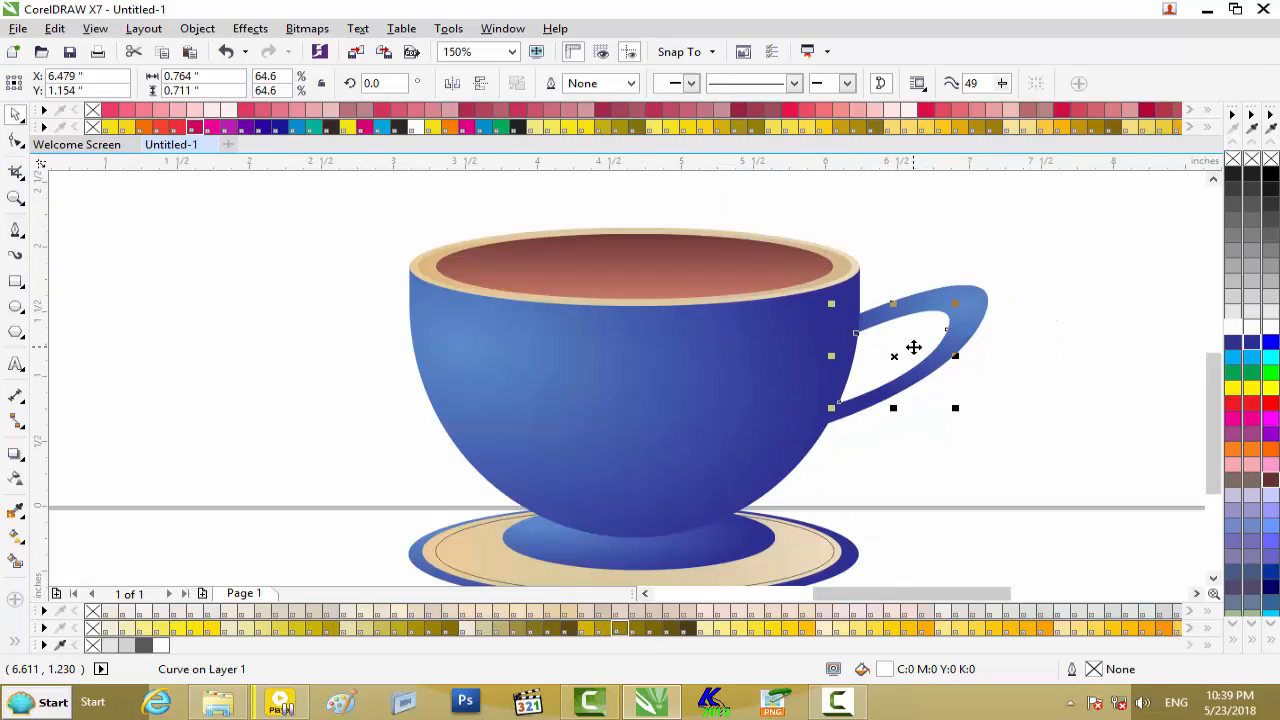
Select the complete cup and saucer and move them up and left to about X 3.519, Y 1.651 inches
scroll(912, 347, up, 1)
scroll(912, 347, down, 1)
drag(1032, 252, 597, 534)
drag(723, 374, 631, 325)
click(914, 394)
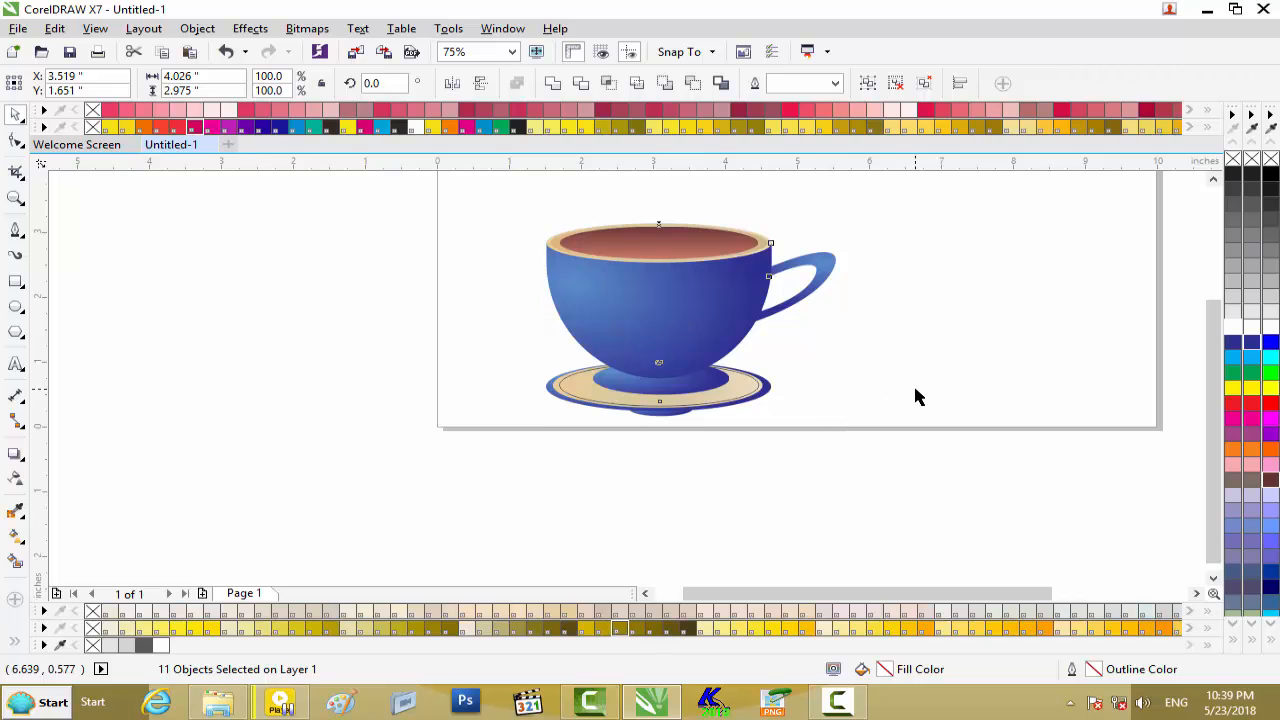
Draw an ellipse about 6.931 by 5.222 inches surrounding the whole cup and saucer
click(16, 309)
drag(460, 189, 962, 528)
drag(710, 358, 675, 347)
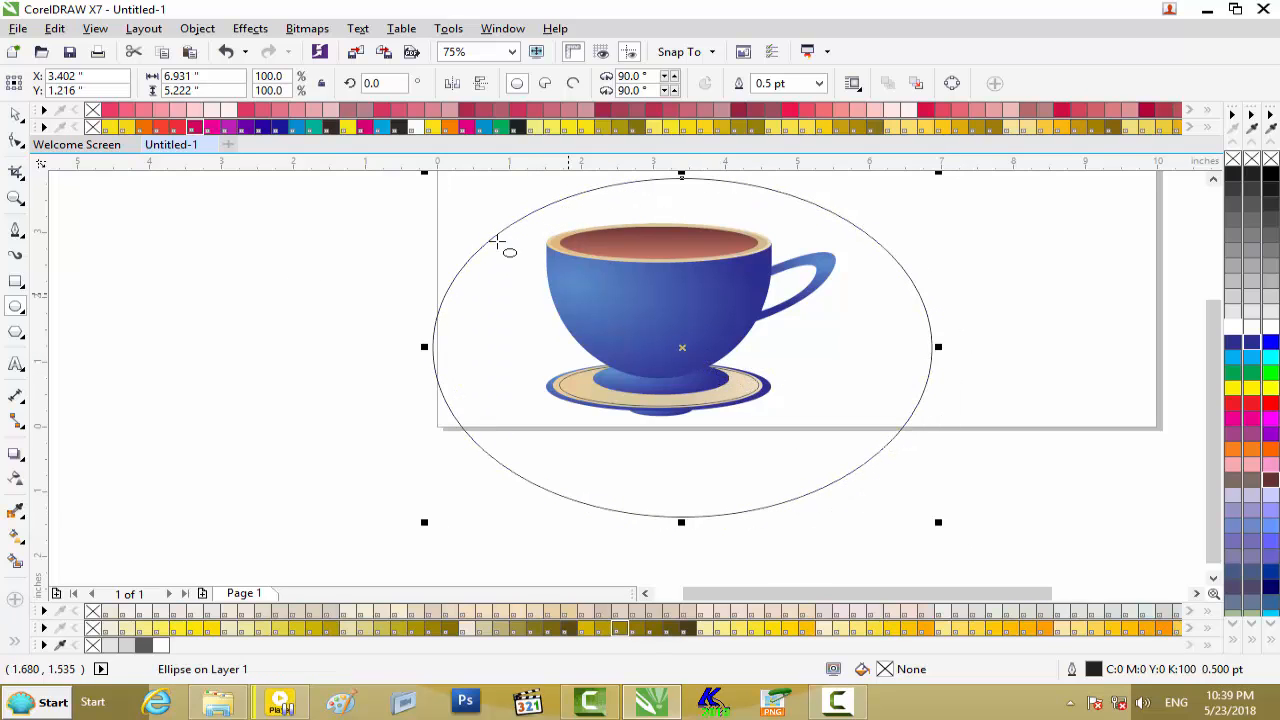
Give the large ellipse an elliptical fountain fill from a white centre to black, extending the gradient to its right edge
click(16, 535)
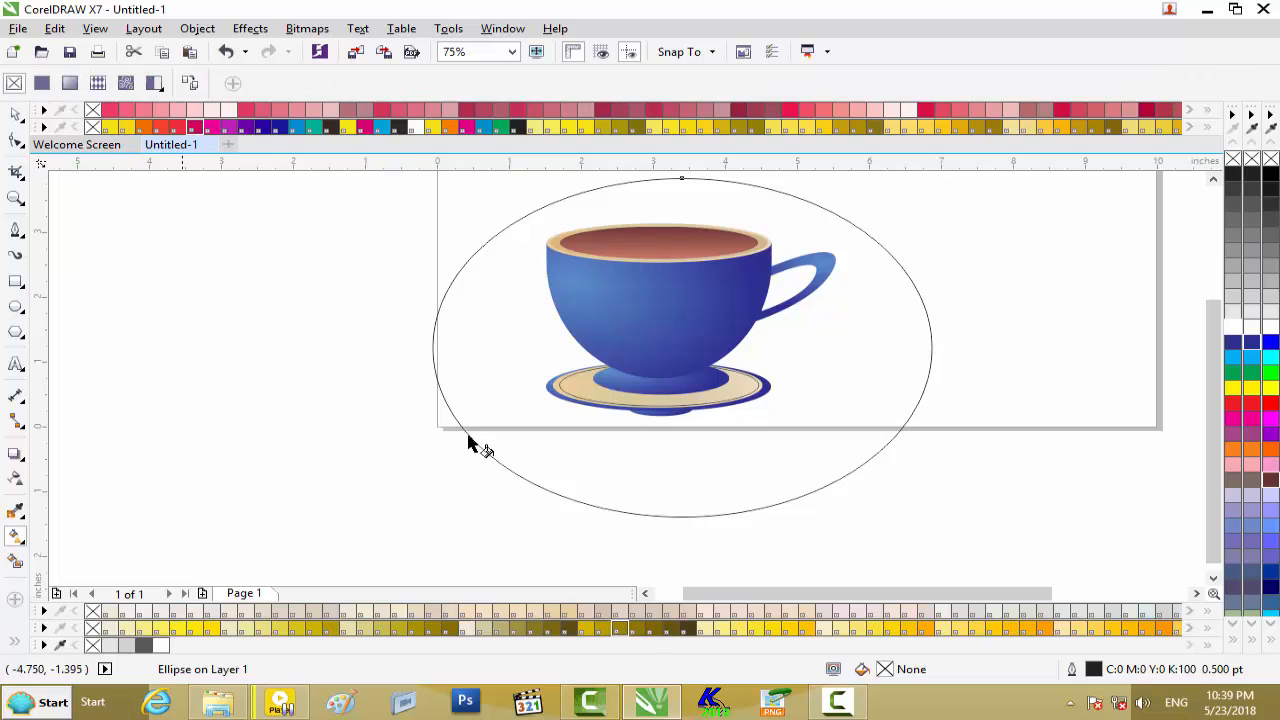
drag(805, 270, 871, 243)
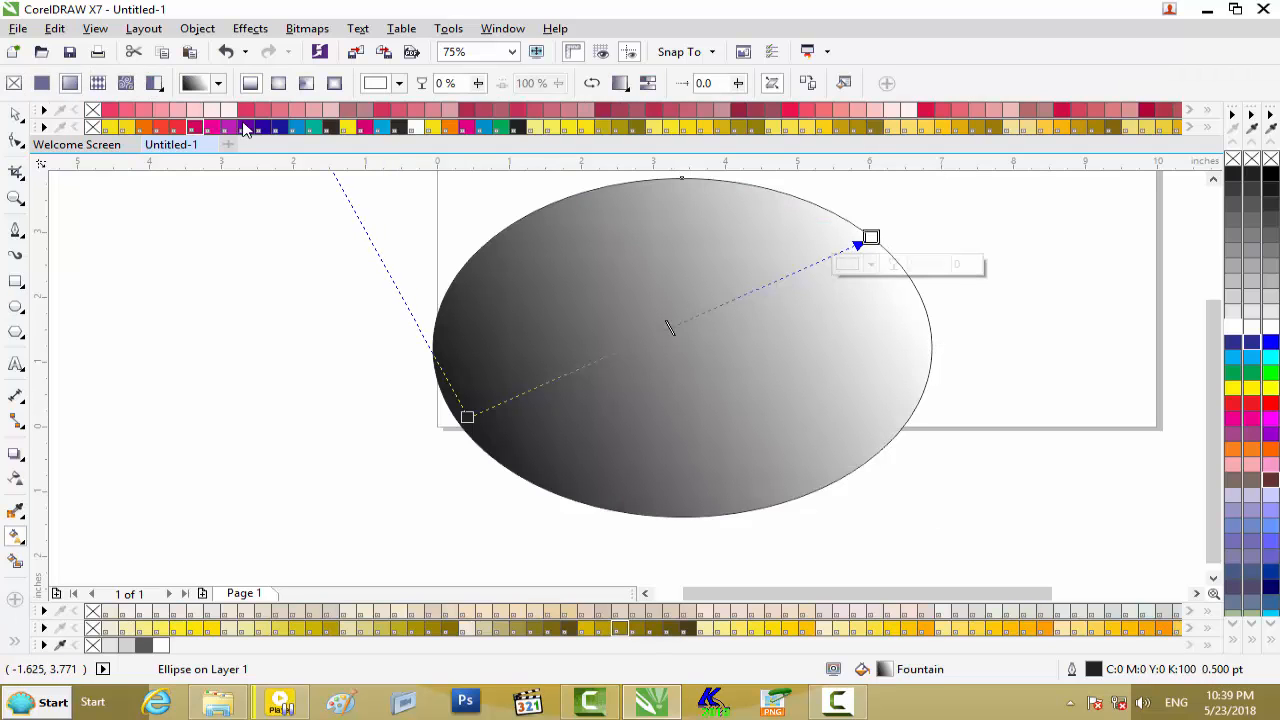
click(278, 83)
drag(671, 326, 632, 347)
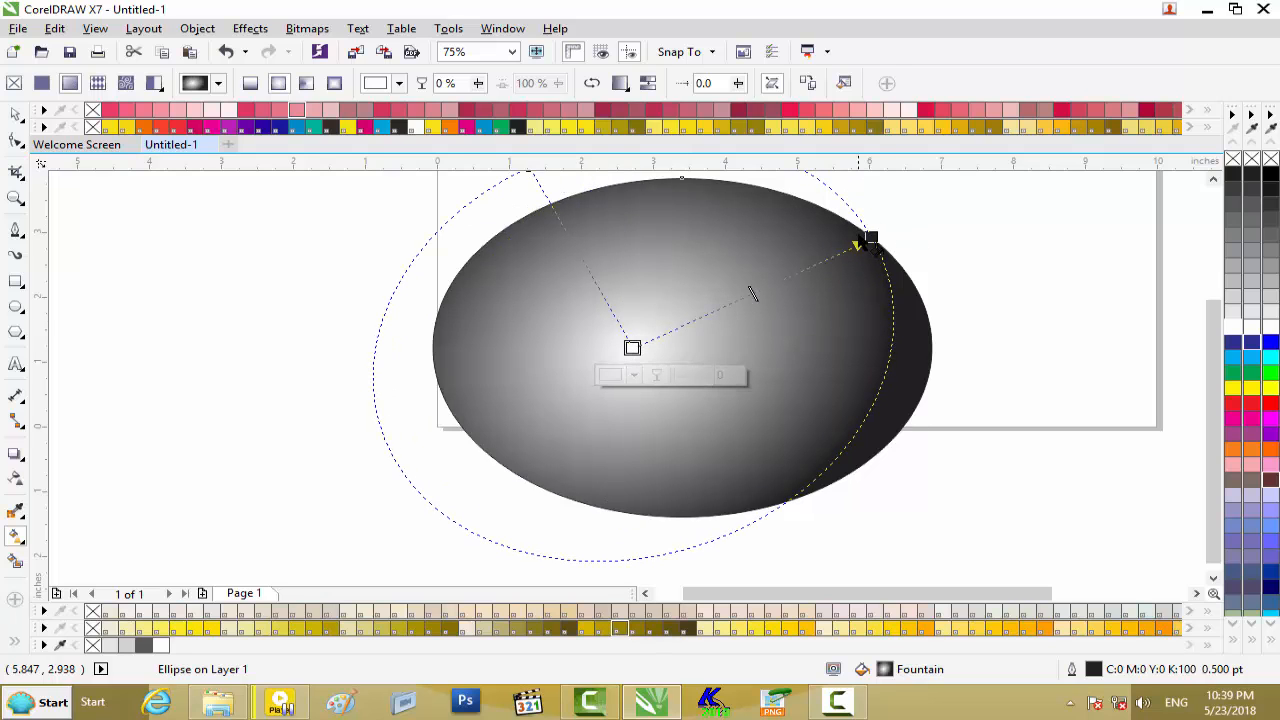
drag(871, 237, 933, 317)
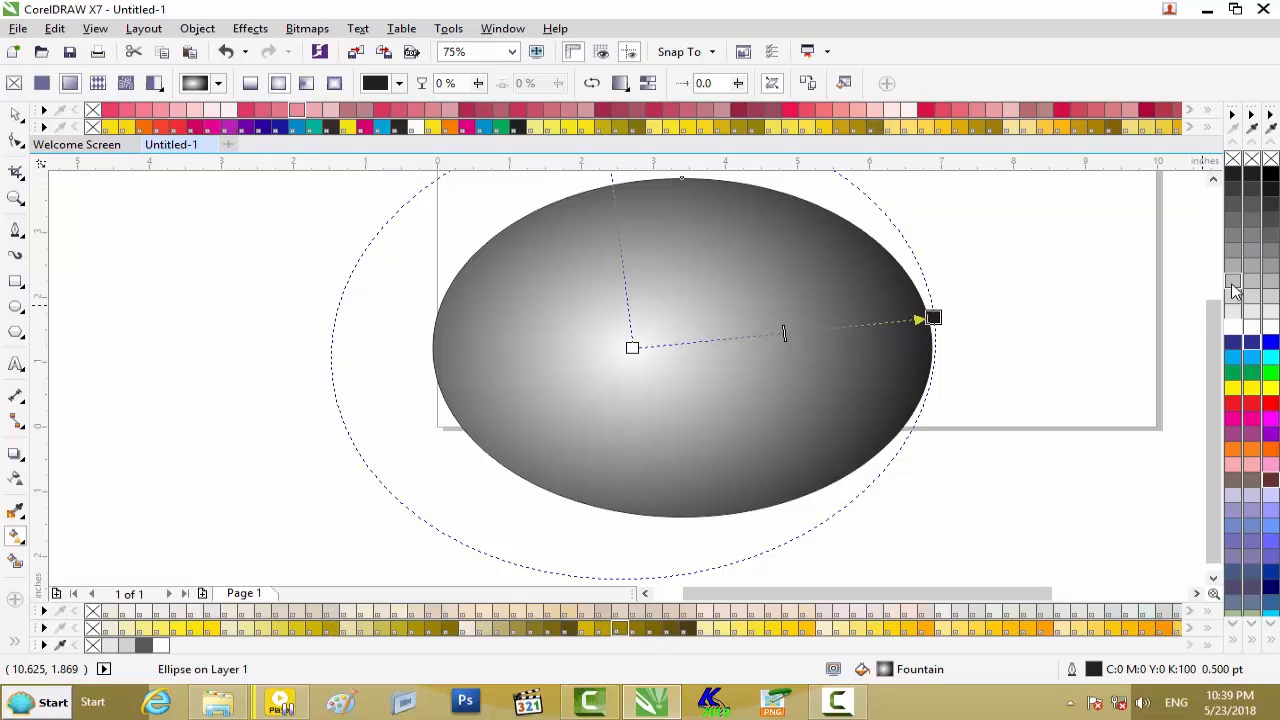
Shift the gradient's centre slightly right, try yellow there and set the centre colour to light grey
drag(1235, 302, 646, 346)
scroll(735, 350, down, 2)
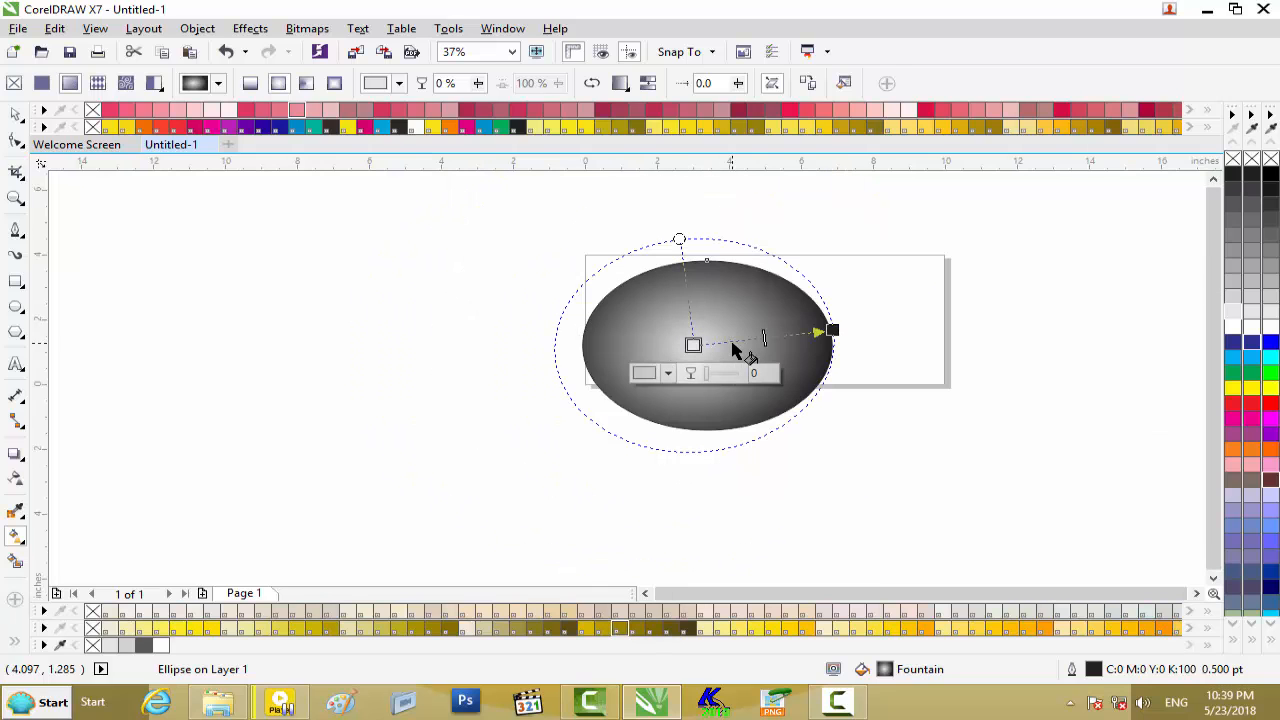
scroll(732, 343, up, 1)
drag(1235, 389, 657, 345)
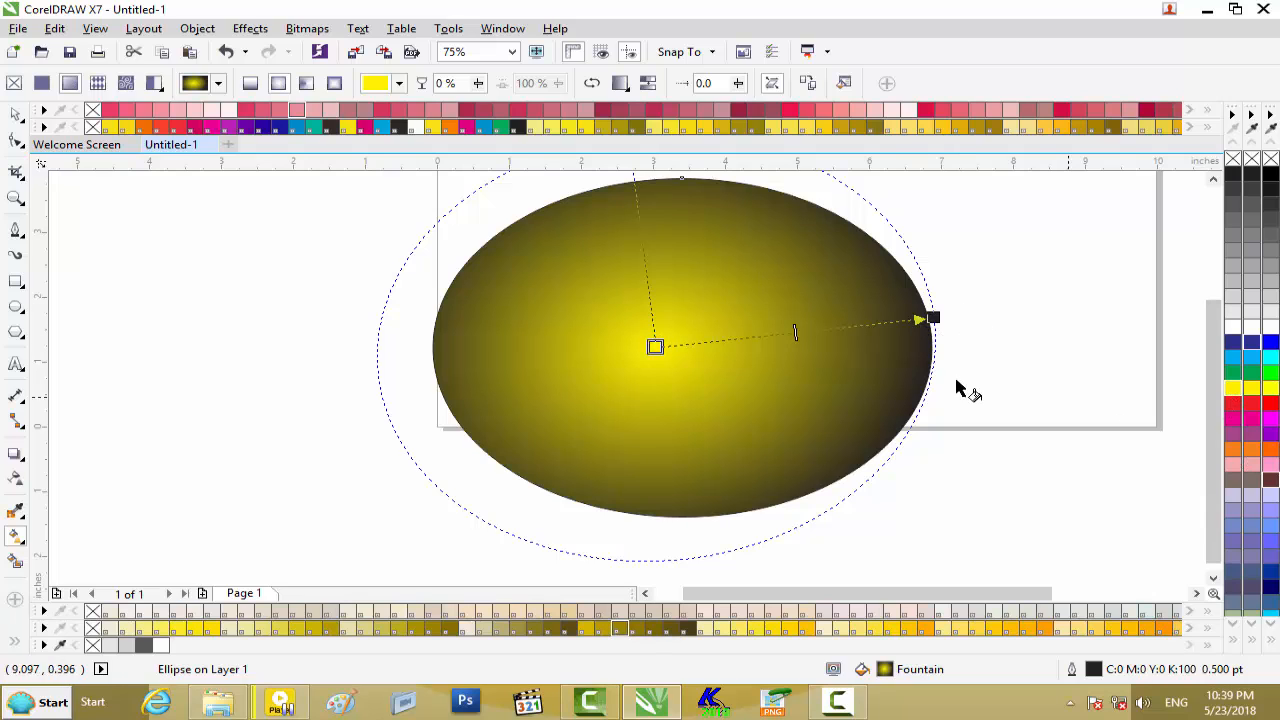
drag(1234, 310, 1206, 312)
drag(692, 322, 655, 346)
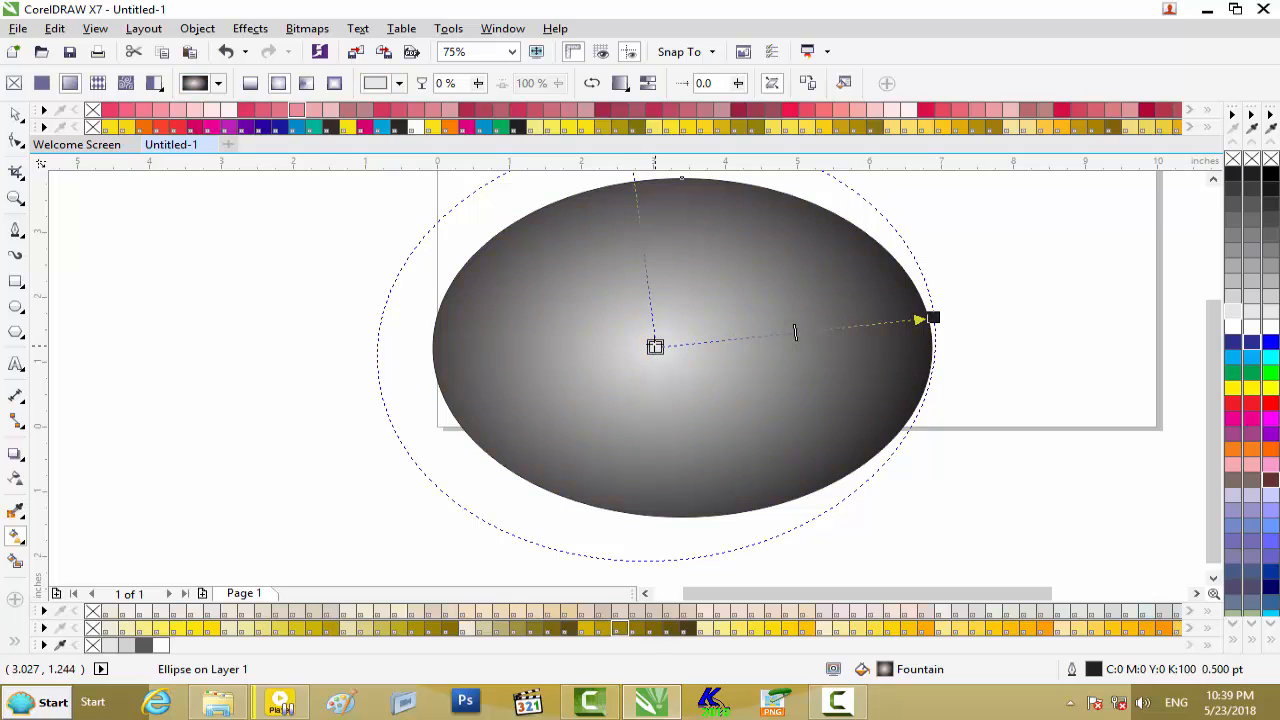
Send the gradient ellipse to the back and move the whole cup and saucer slightly down within it
click(16, 114)
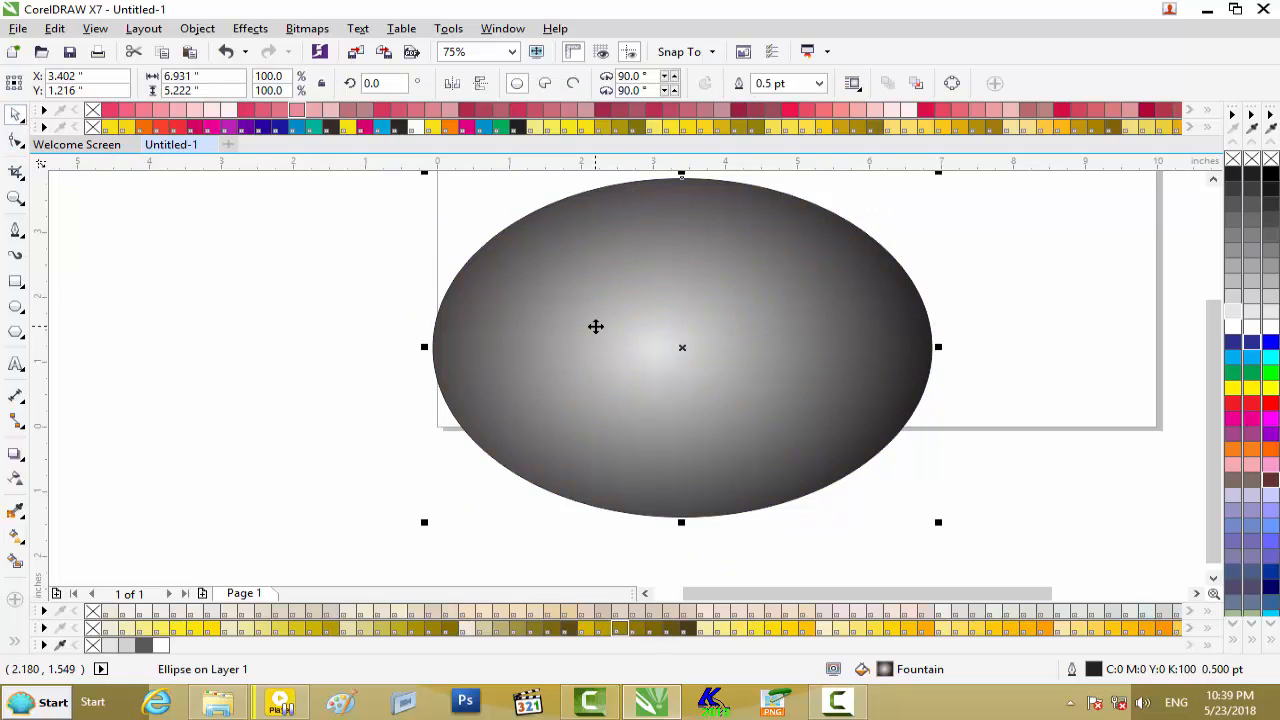
key(shift+Page_Down)
drag(957, 208, 382, 462)
drag(629, 293, 634, 327)
click(1022, 341)
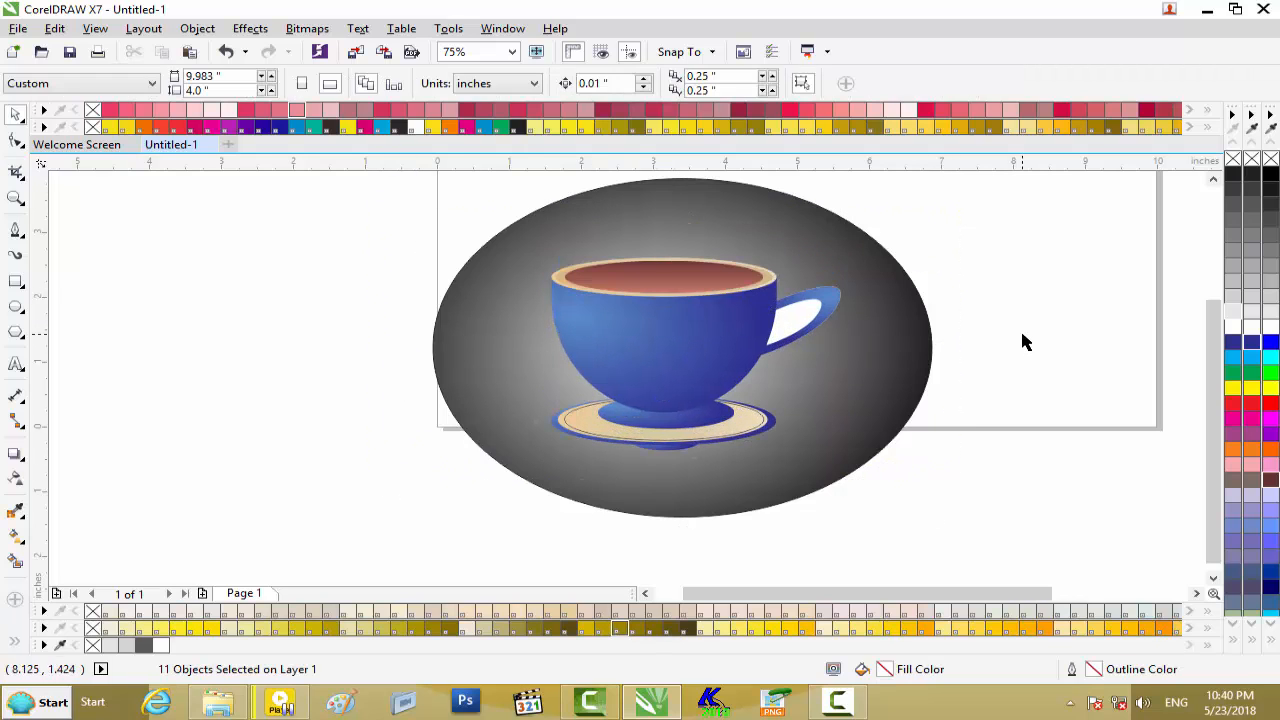
Switch to File Explorer, open the Corel Drw CDR File folder and import Lipton -1.cdr beside the cup in the CorelDRAW drawing
click(217, 702)
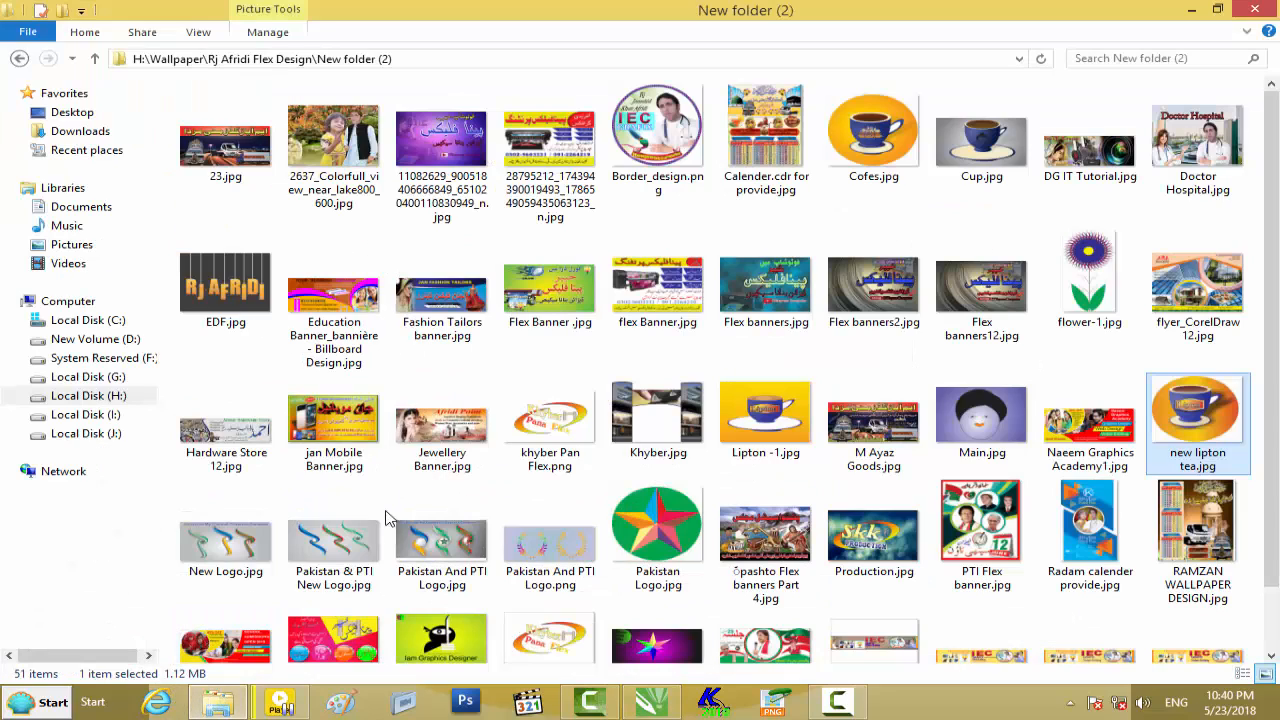
click(19, 58)
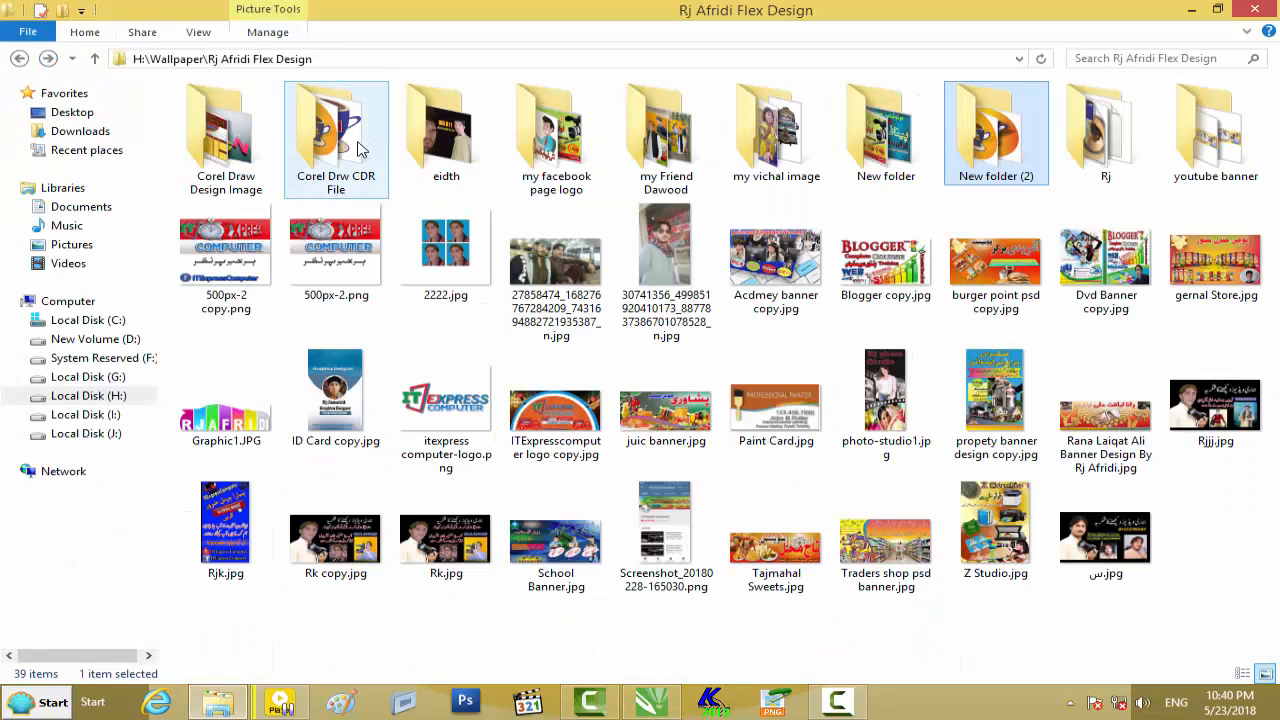
double_click(358, 148)
scroll(714, 342, down, 3)
scroll(714, 342, up, 3)
scroll(795, 388, down, 3)
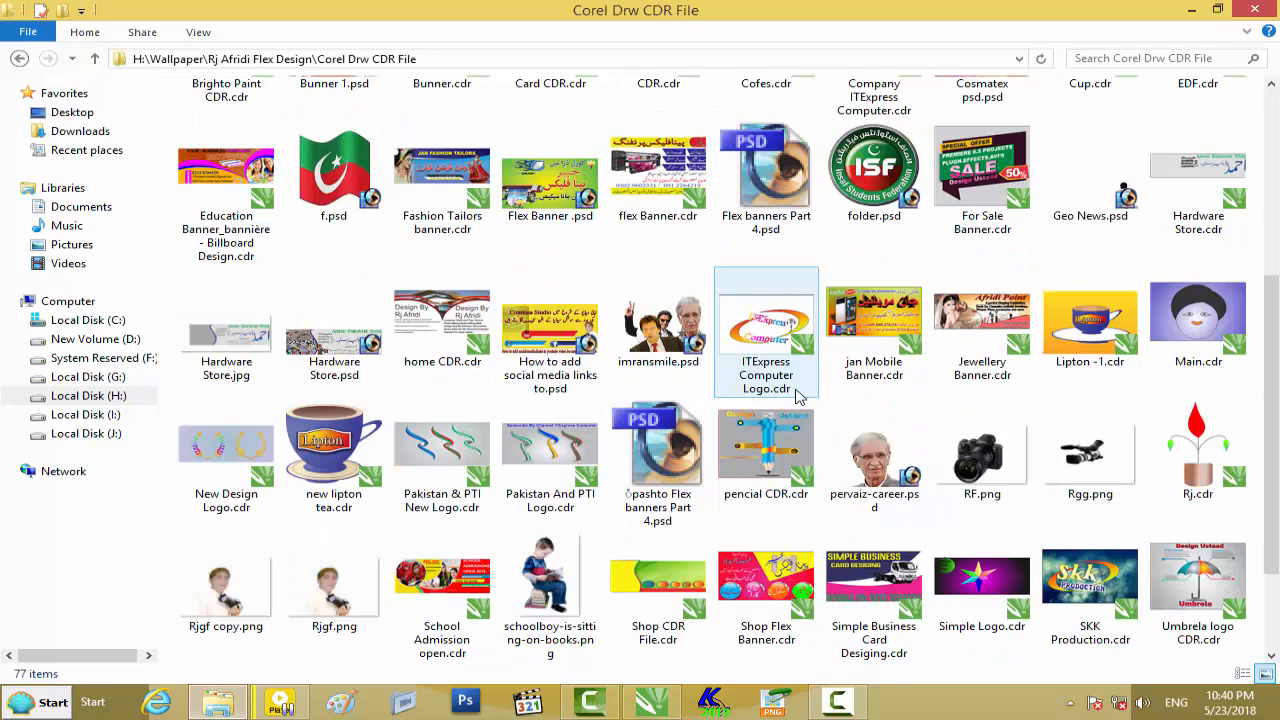
drag(1052, 394, 329, 486)
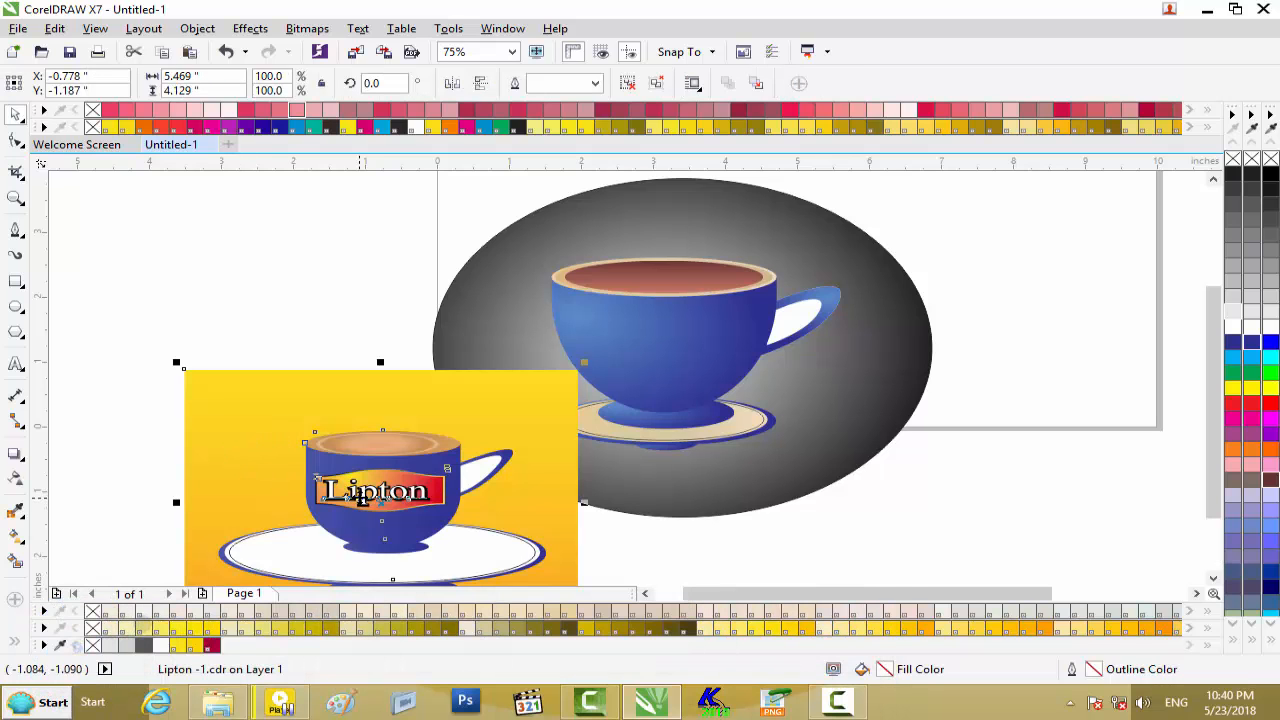
Ungroup all objects of the imported Lipton artwork and clear the selection
scroll(361, 495, up, 2)
right_click(388, 457)
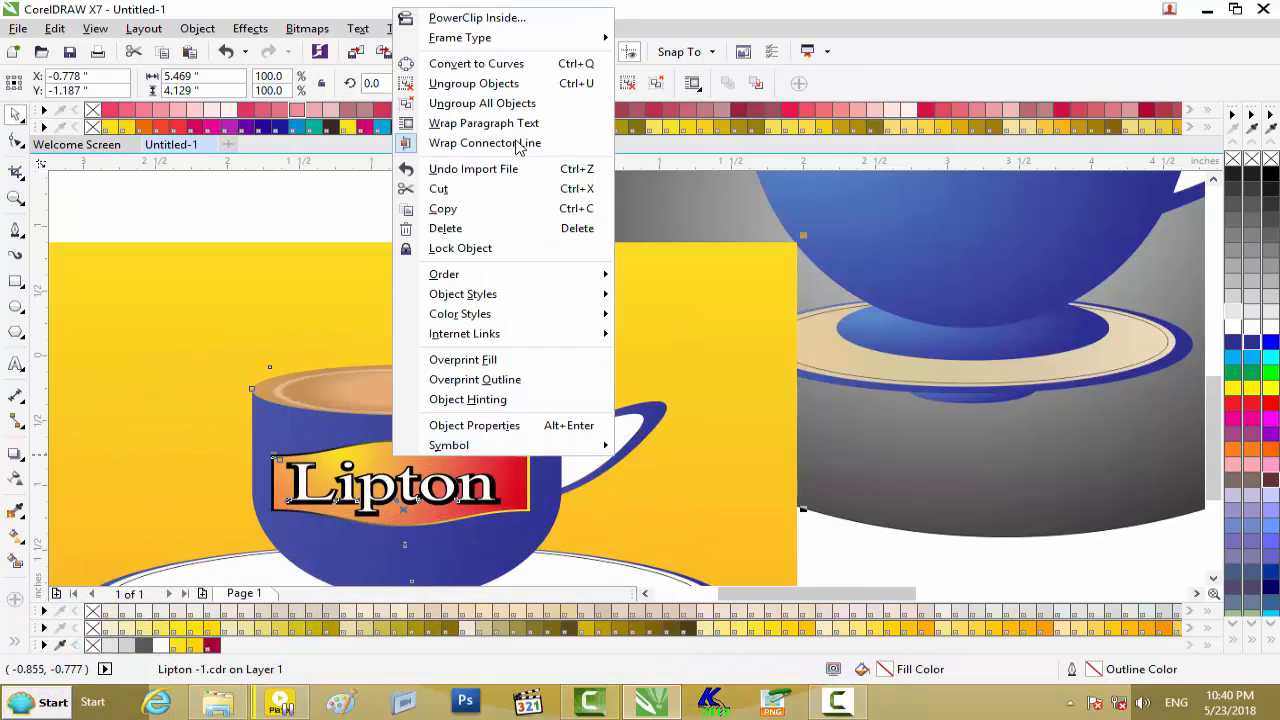
click(475, 103)
click(335, 222)
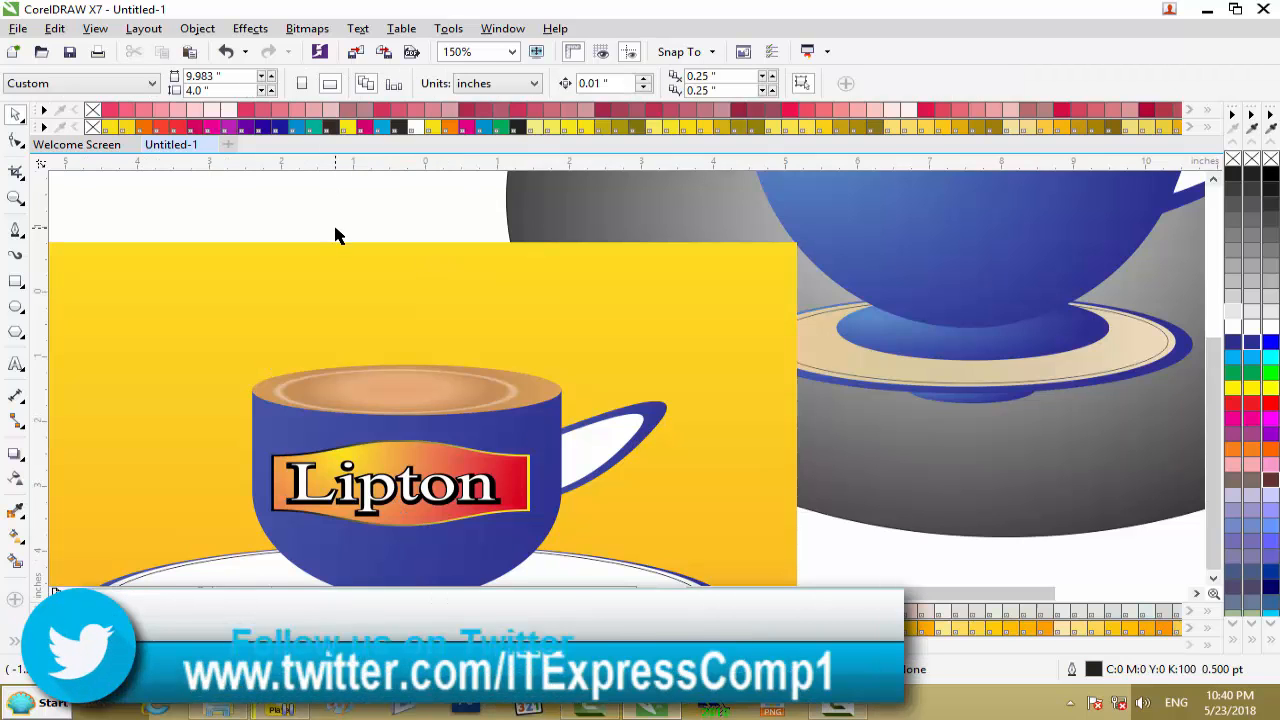
Move the Lipton label from the imported artwork onto the front of the large blue cup
scroll(333, 222, down, 2)
drag(408, 375, 691, 235)
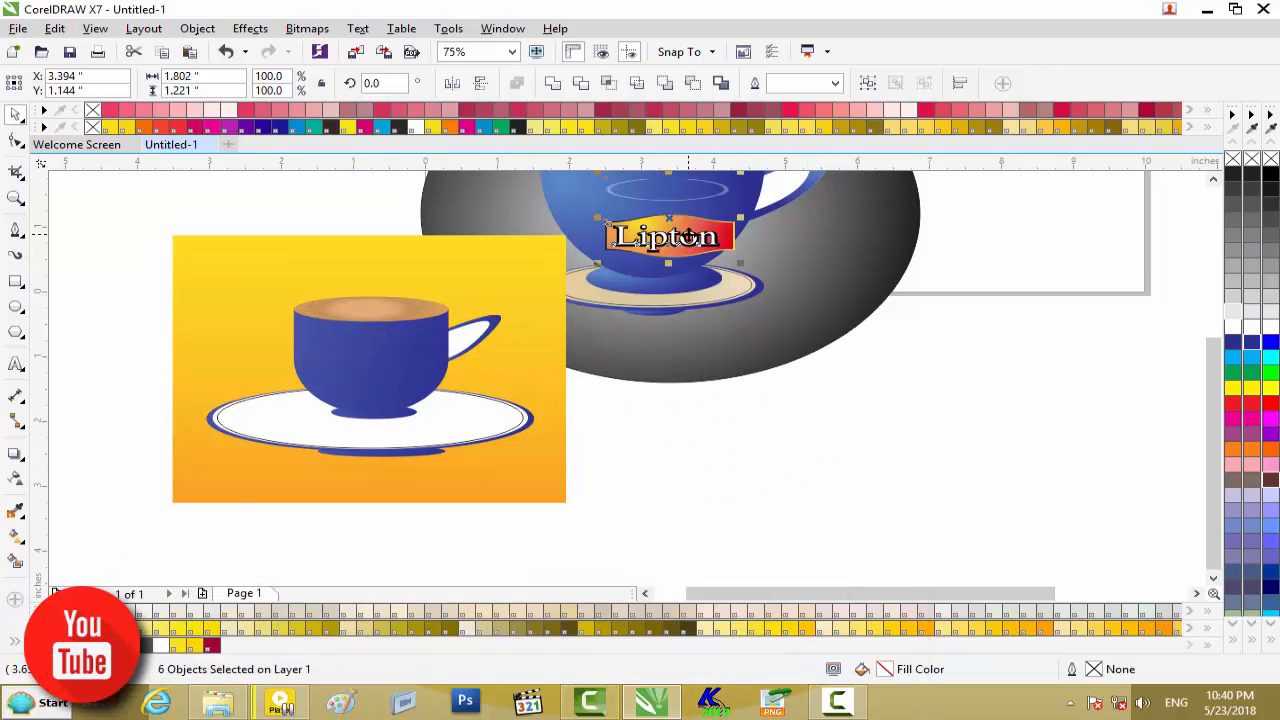
scroll(691, 235, up, 1)
scroll(691, 235, down, 1)
scroll(1203, 385, up, 3)
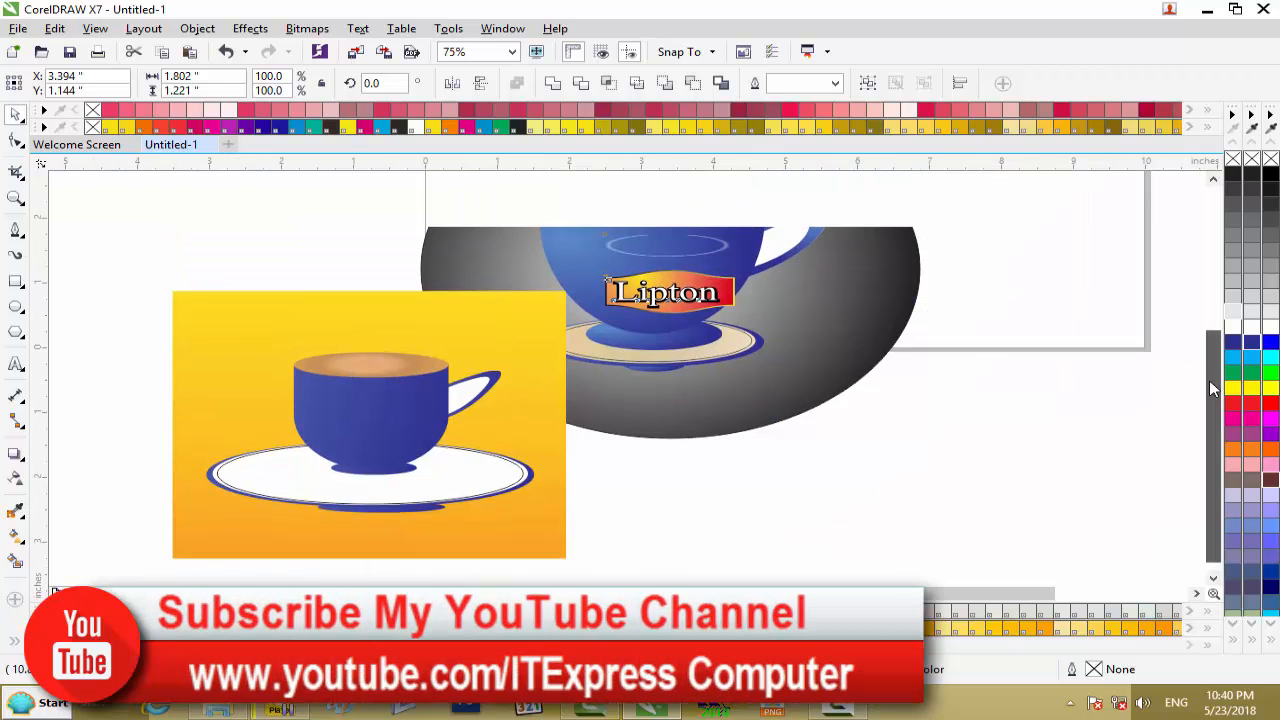
scroll(575, 330, up, 1)
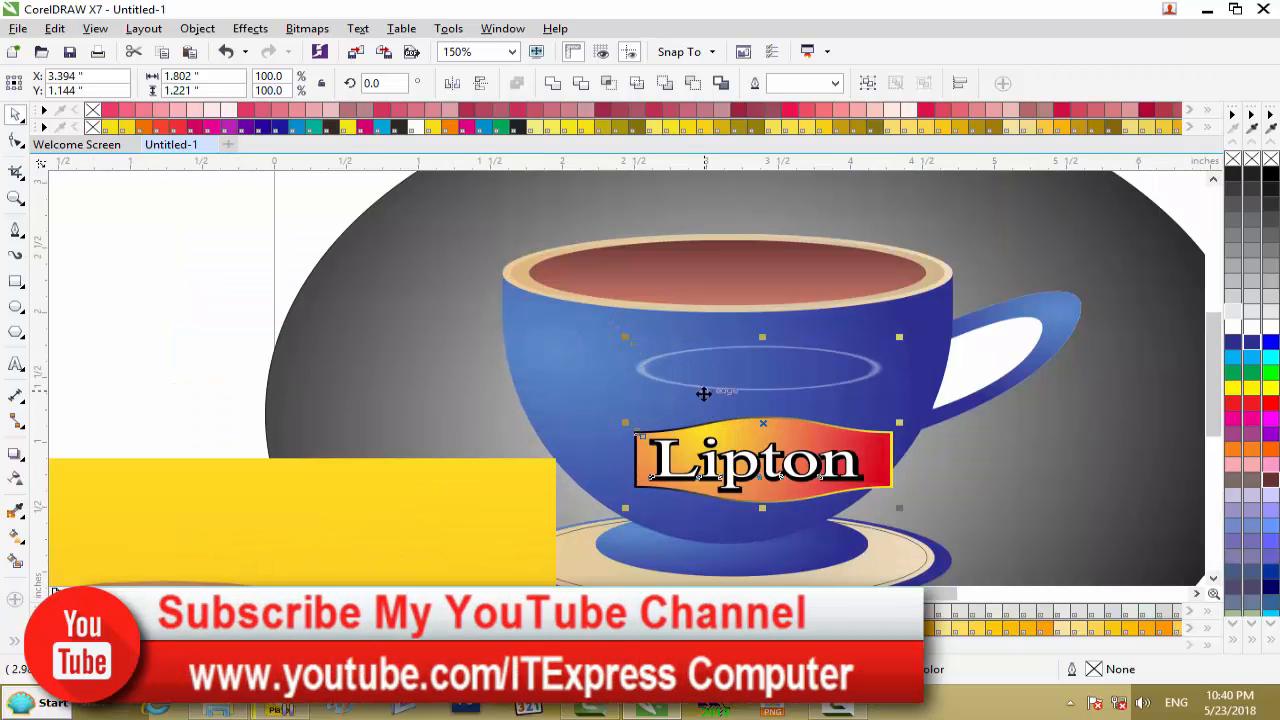
Delete the stray light ellipse ring above the Lipton label on the cup
click(180, 306)
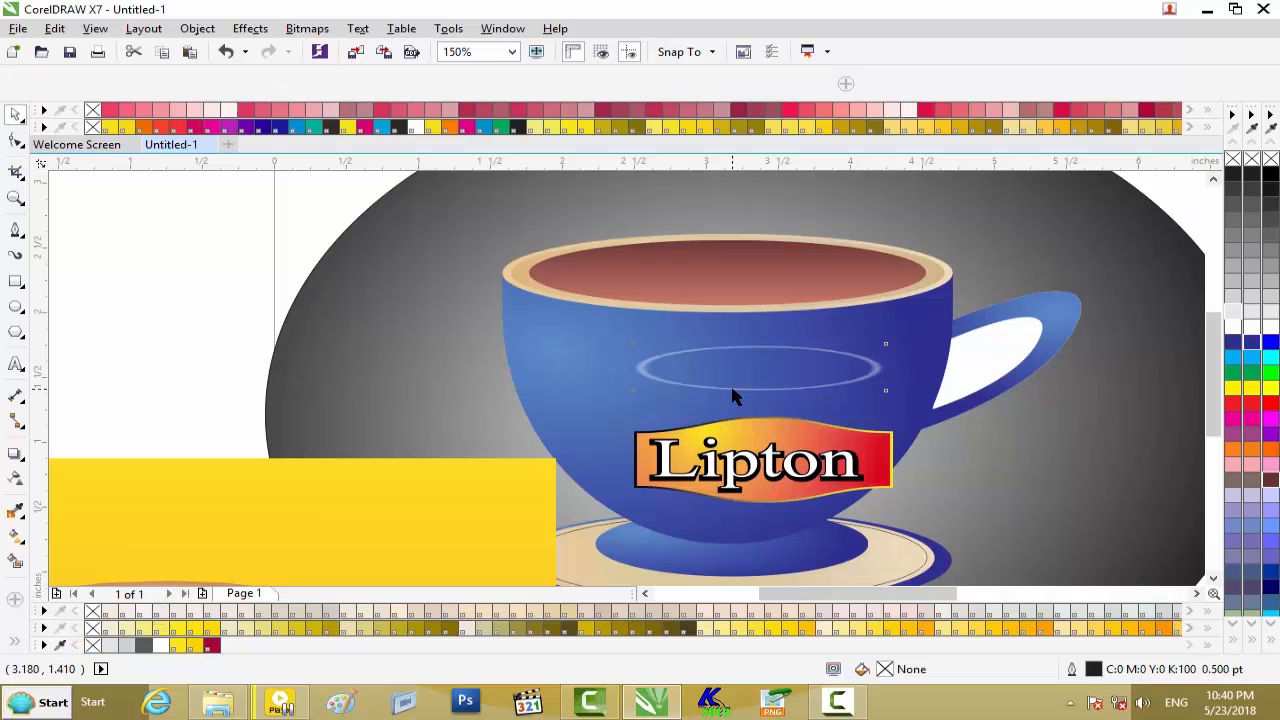
click(732, 389)
key(Delete)
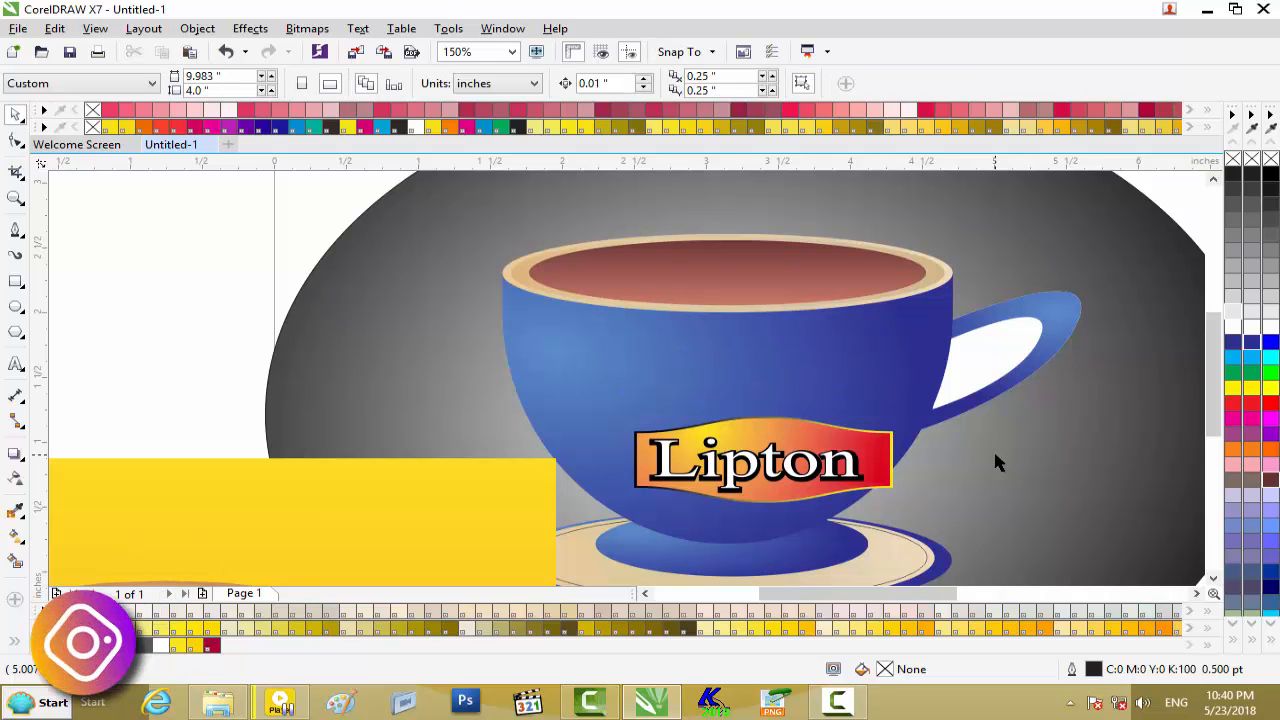
drag(496, 409, 953, 479)
key(Delete)
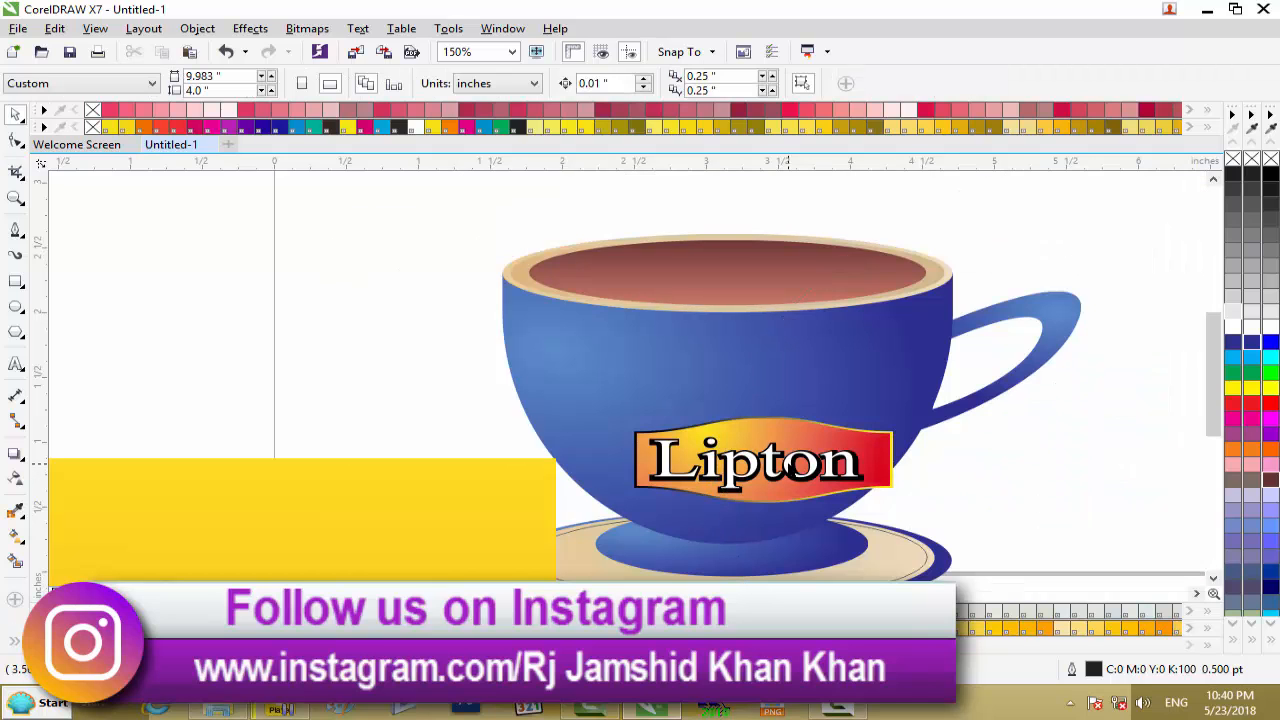
scroll(790, 467, down, 2)
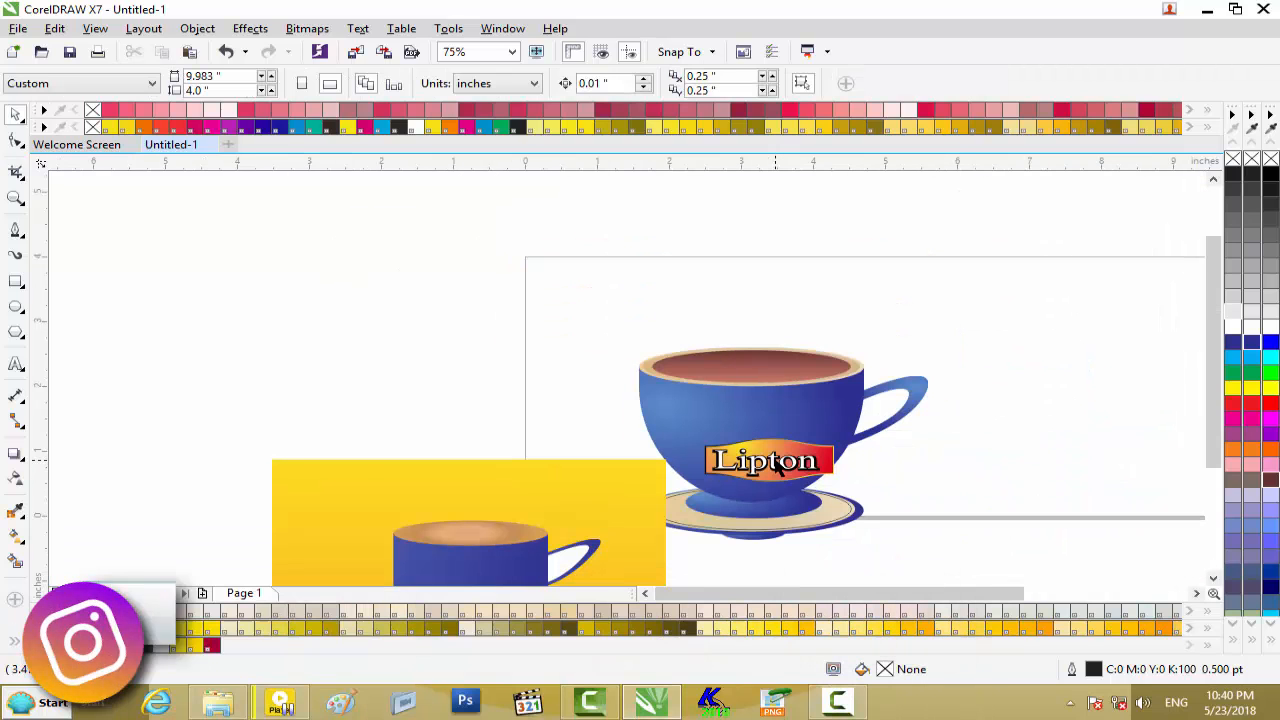
key(ctrl+z)
key(ctrl+z)
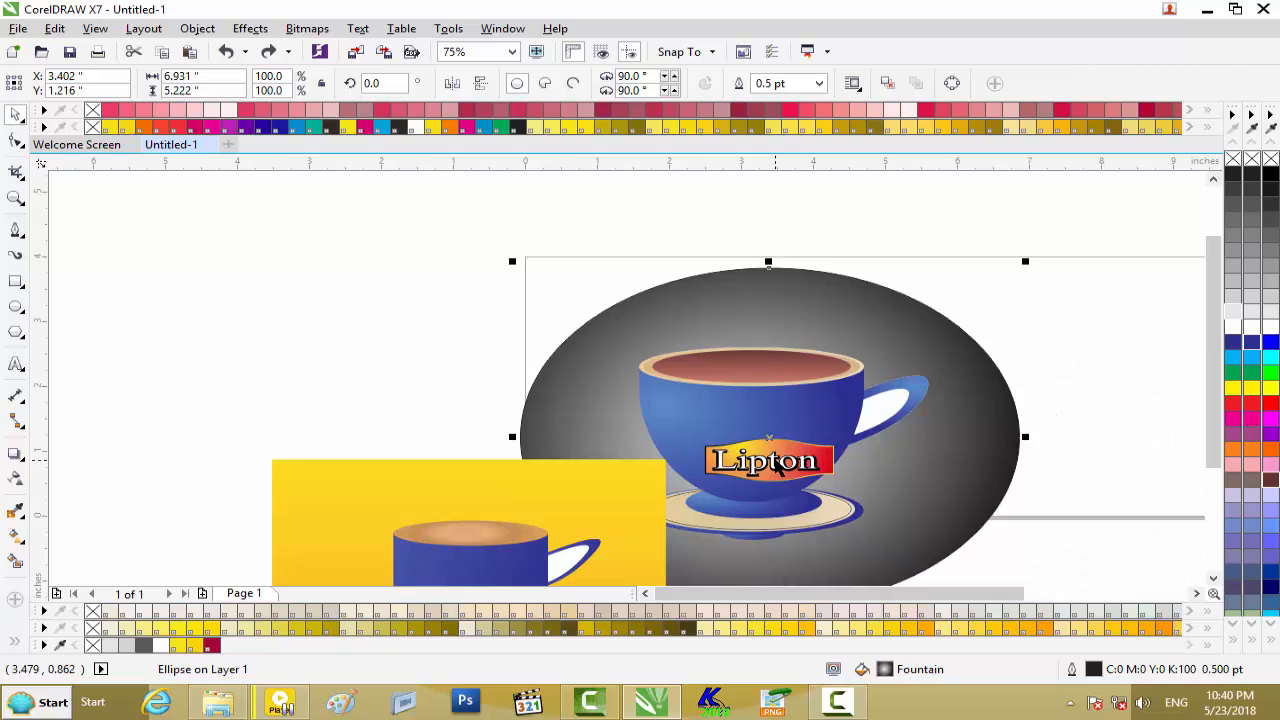
Move the complete Lipton label up to the middle of the cup's front and scale it to about 1.81 by 0.67 inches
click(1040, 420)
drag(613, 516, 614, 505)
drag(728, 447, 784, 413)
scroll(760, 445, up, 1)
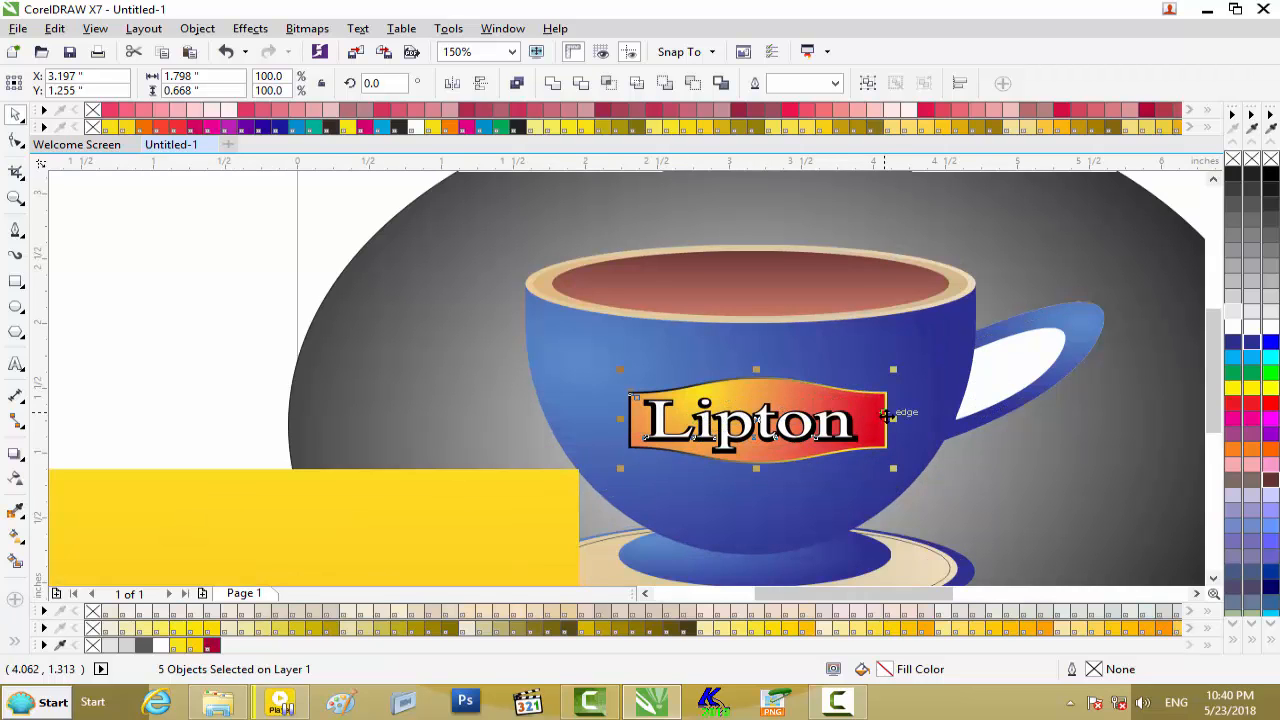
drag(894, 367, 912, 362)
drag(812, 411, 810, 405)
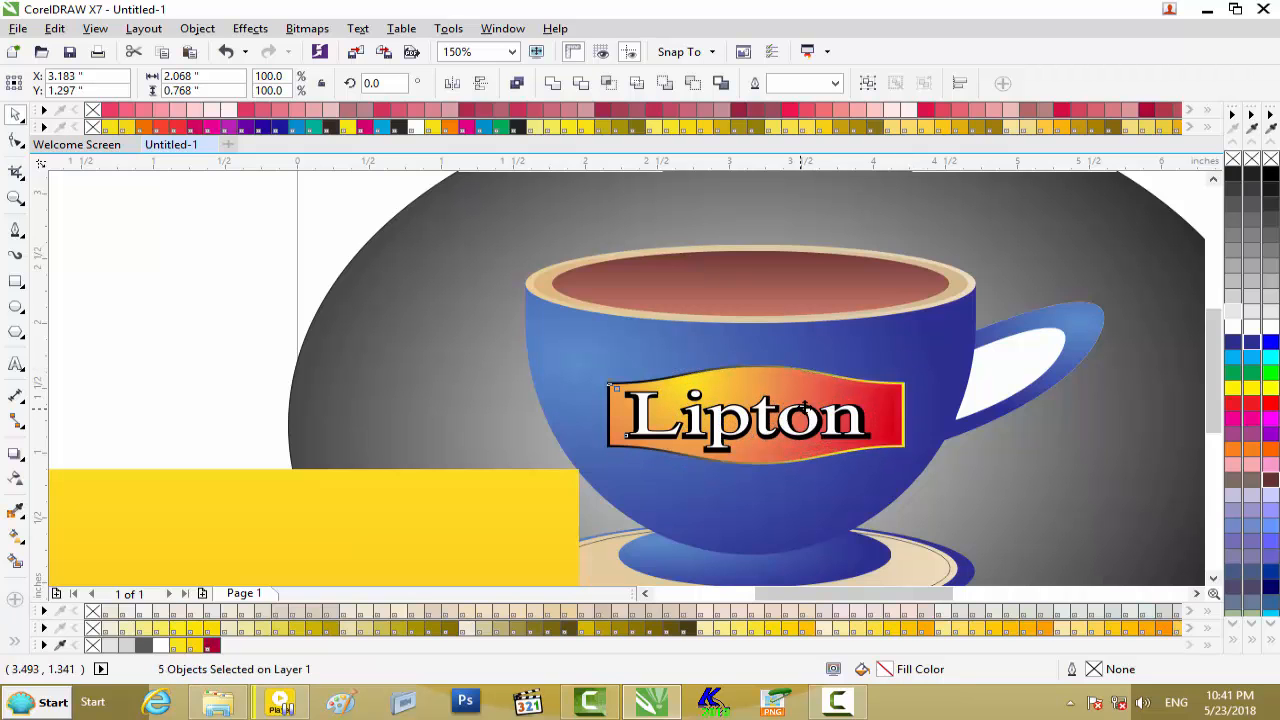
drag(912, 357, 892, 364)
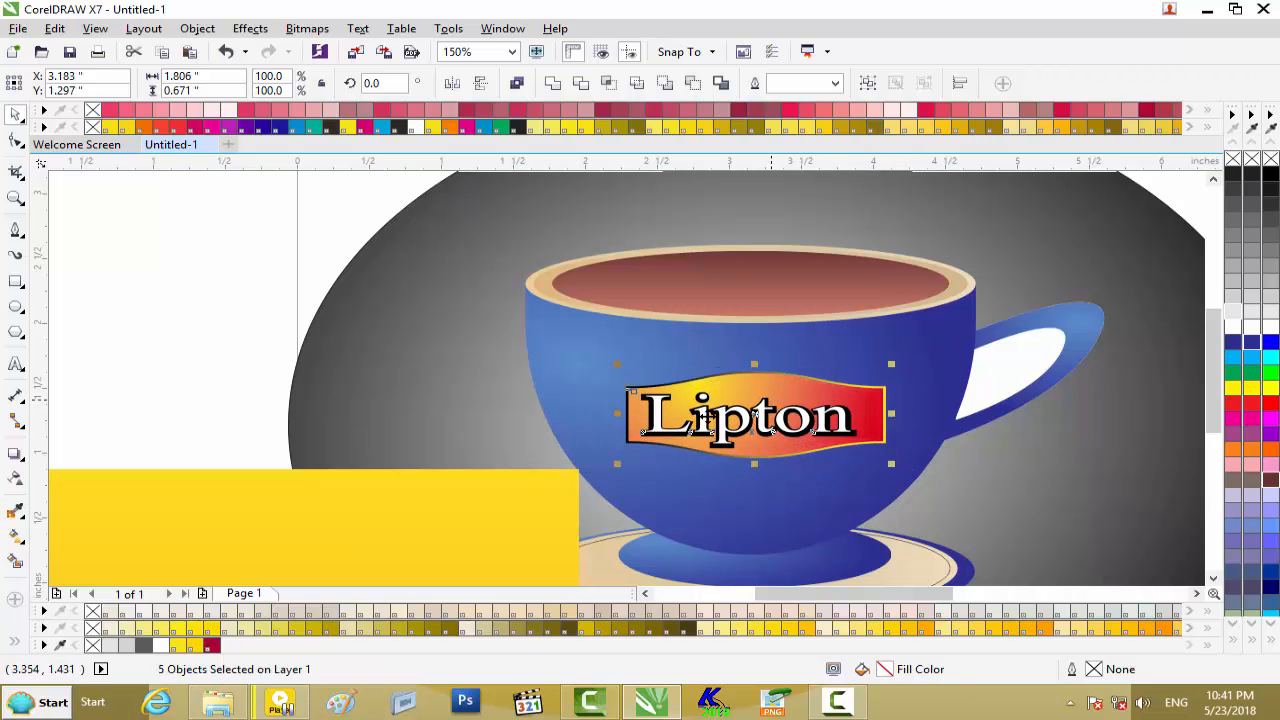
Delete the leftover imported artwork with the yellow background and small cup beside the gradient ellipse
scroll(607, 441, down, 3)
drag(392, 414, 646, 560)
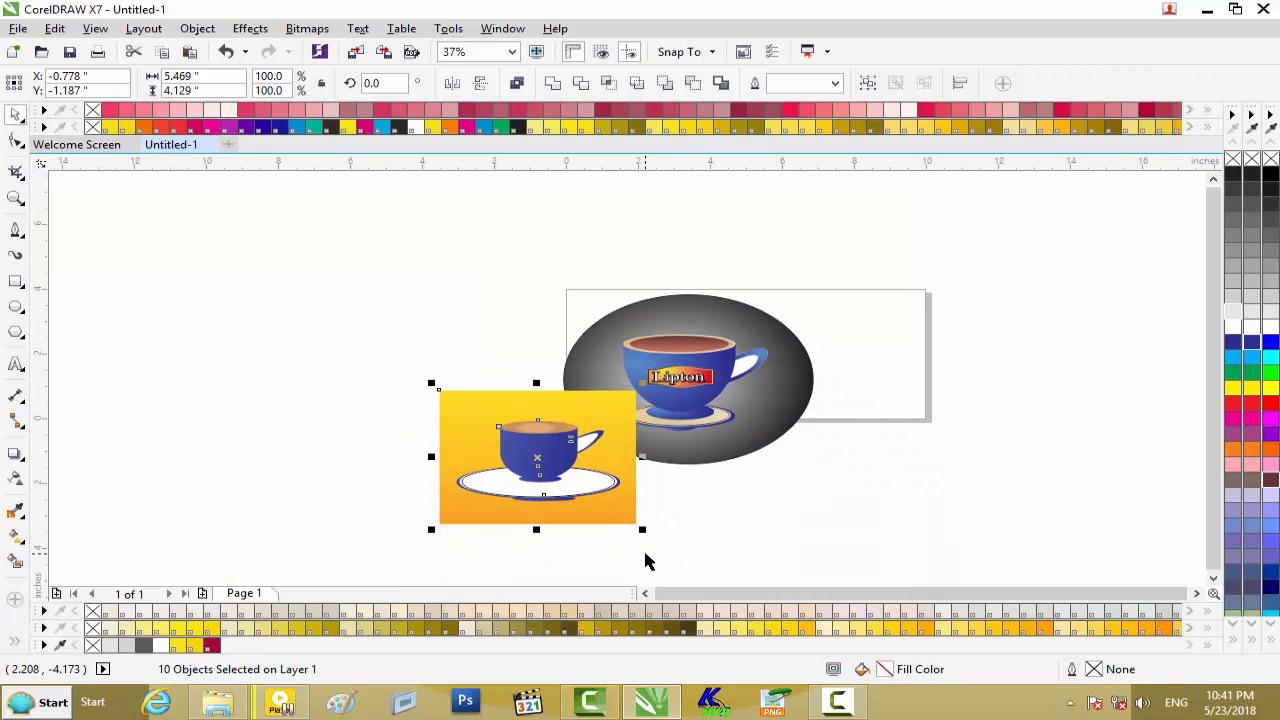
key(Delete)
scroll(698, 492, up, 2)
scroll(698, 492, down, 2)
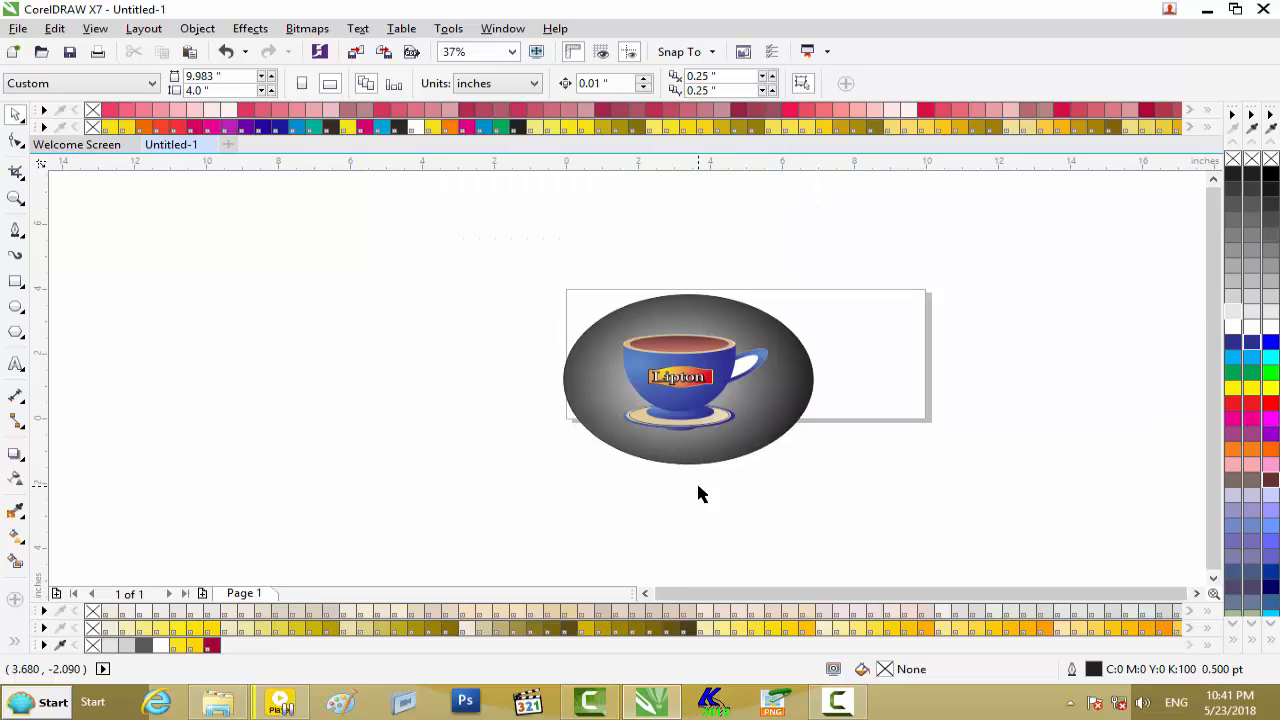
click(52, 30)
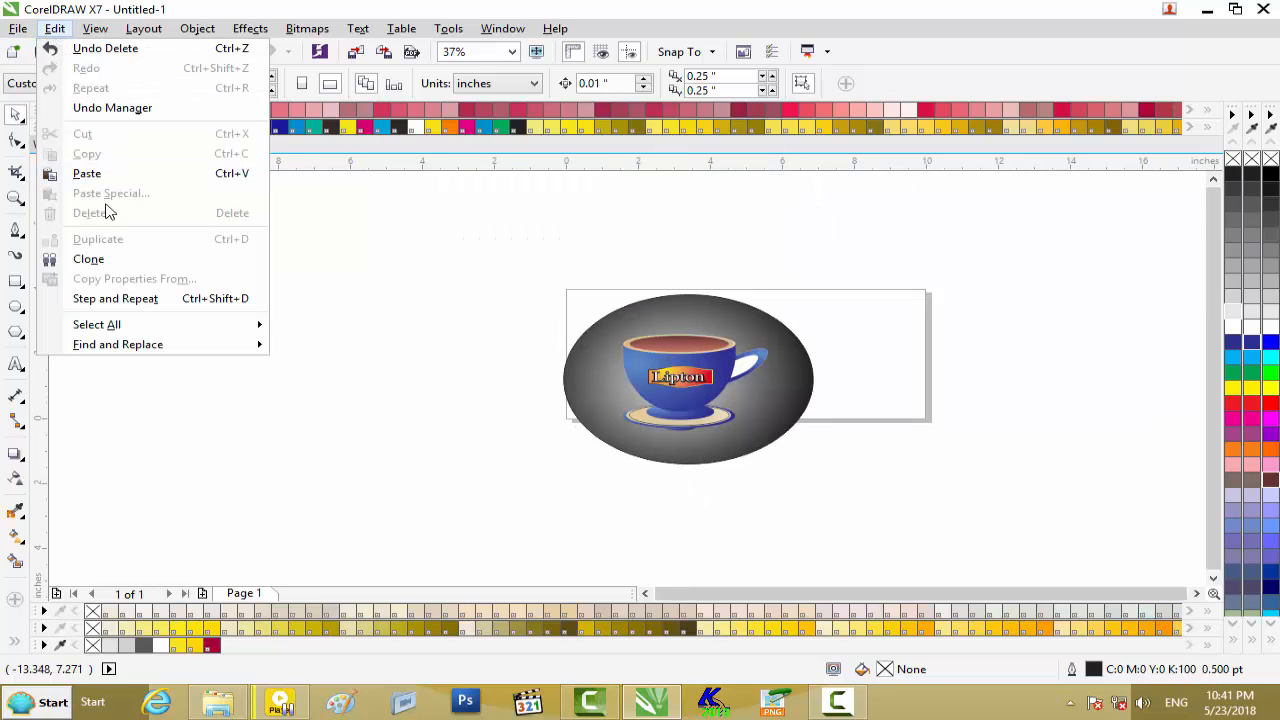
click(248, 7)
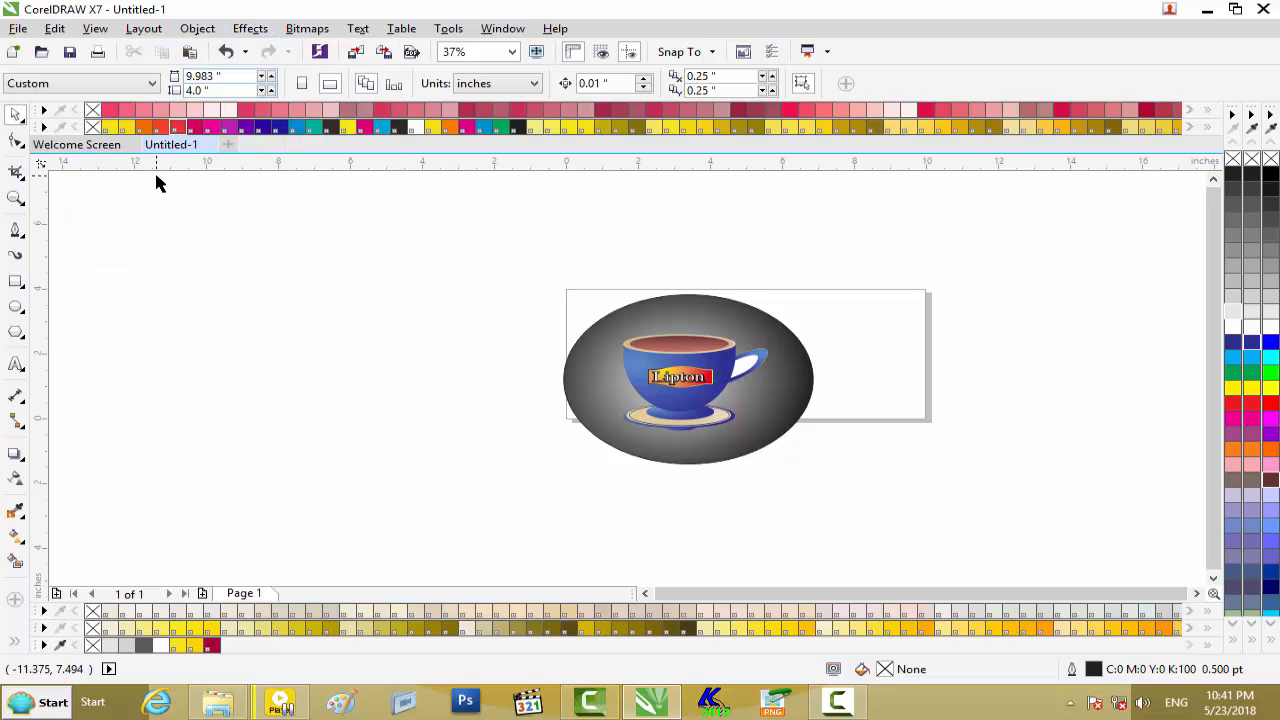
Export the drawing to Local Disk (H:) as a JPG named New Lipton Cup, accepting CMYK Color (32-bit) and 80% quality
key(ctrl+e)
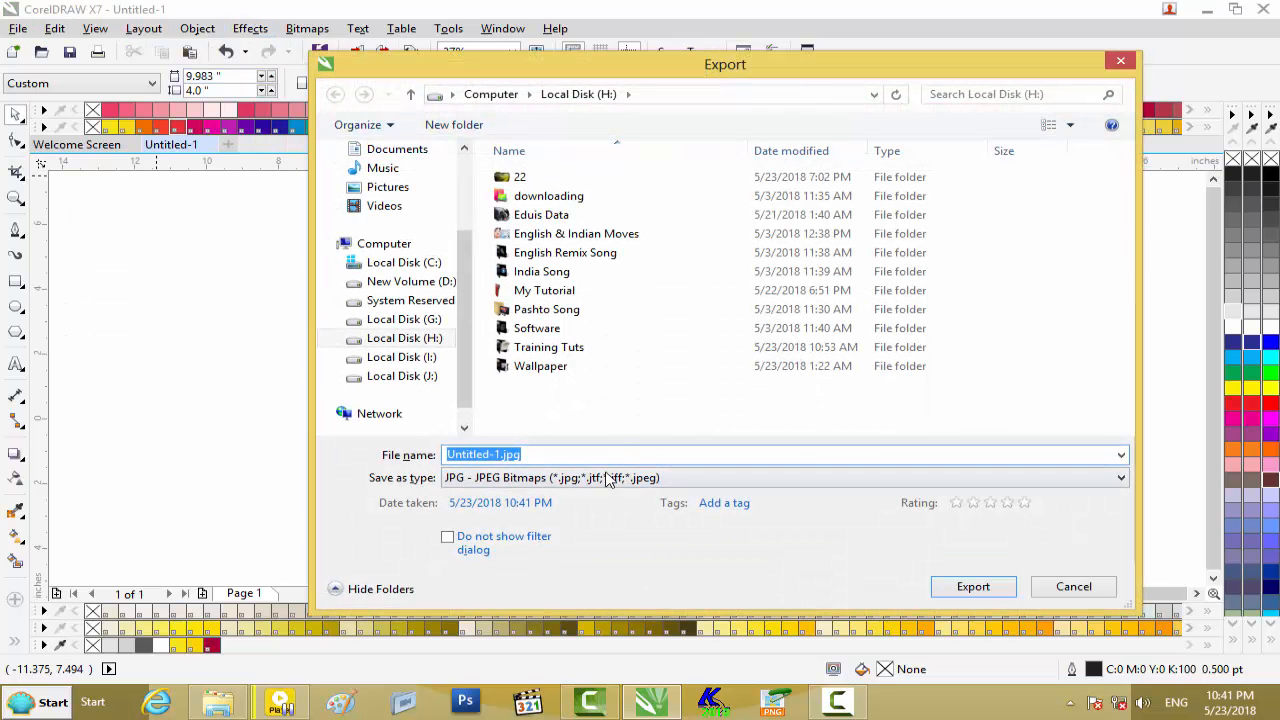
click(518, 480)
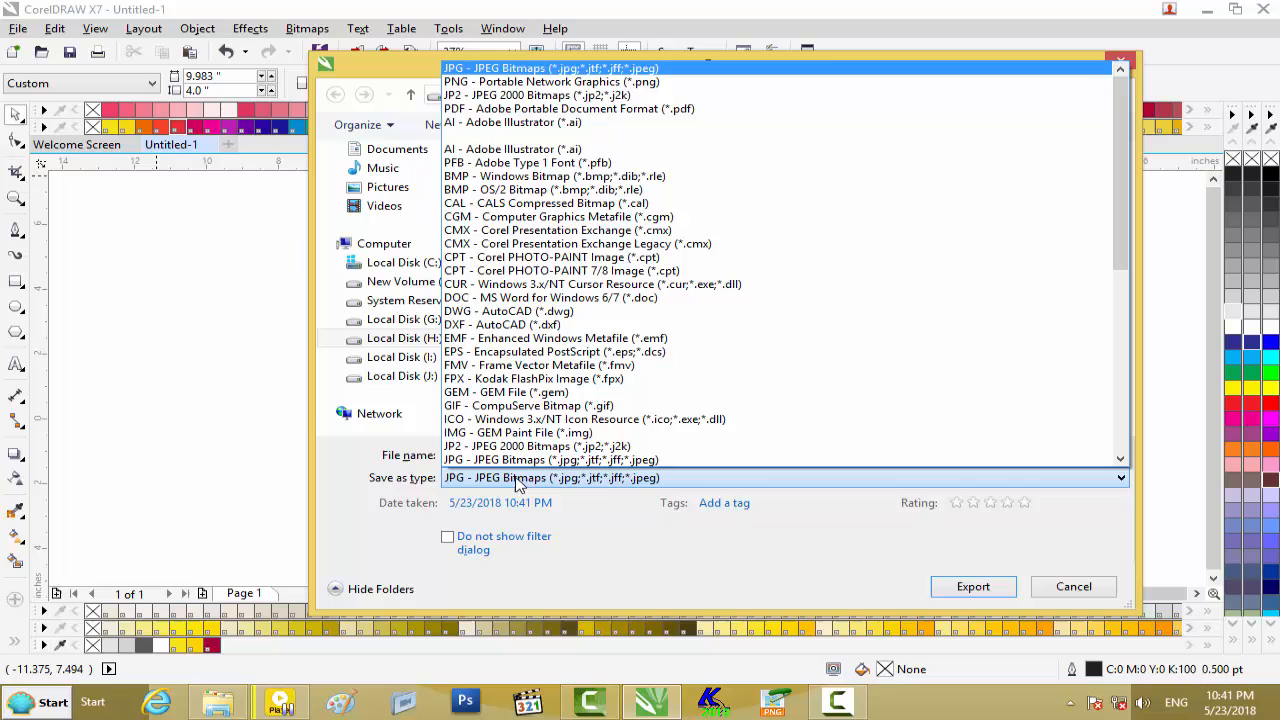
click(476, 69)
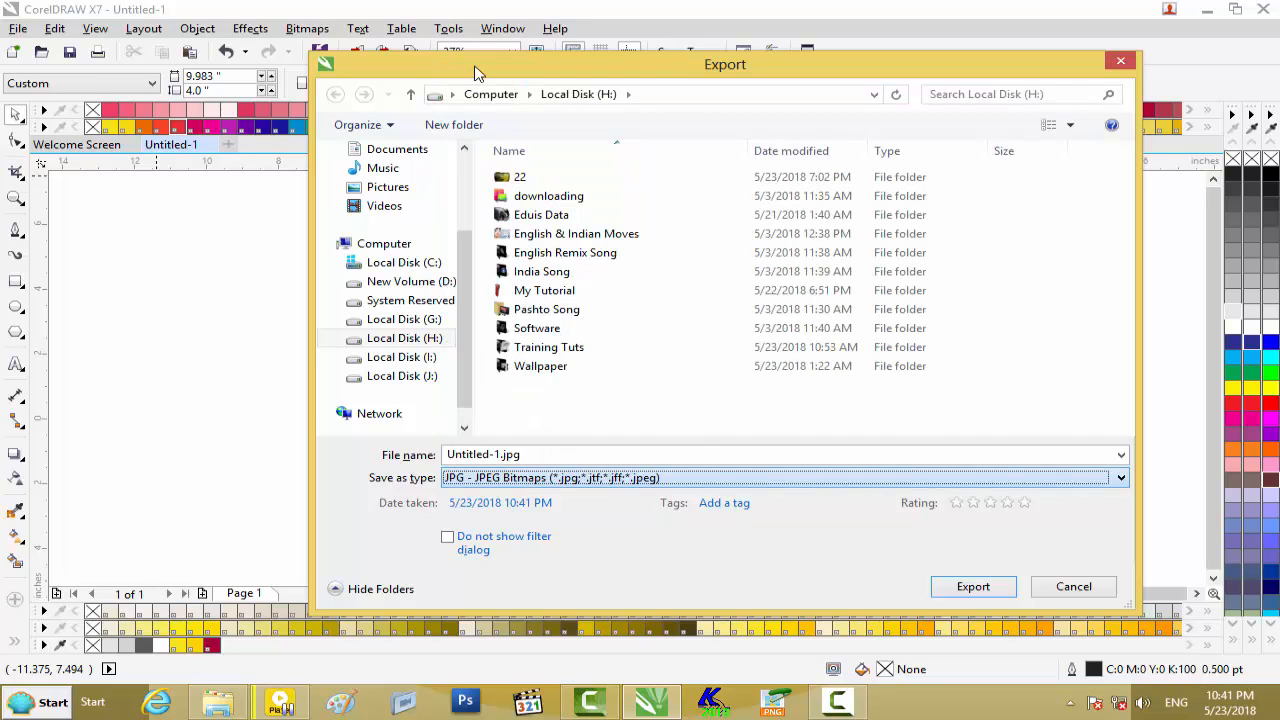
double_click(533, 454)
key(BackSpace)
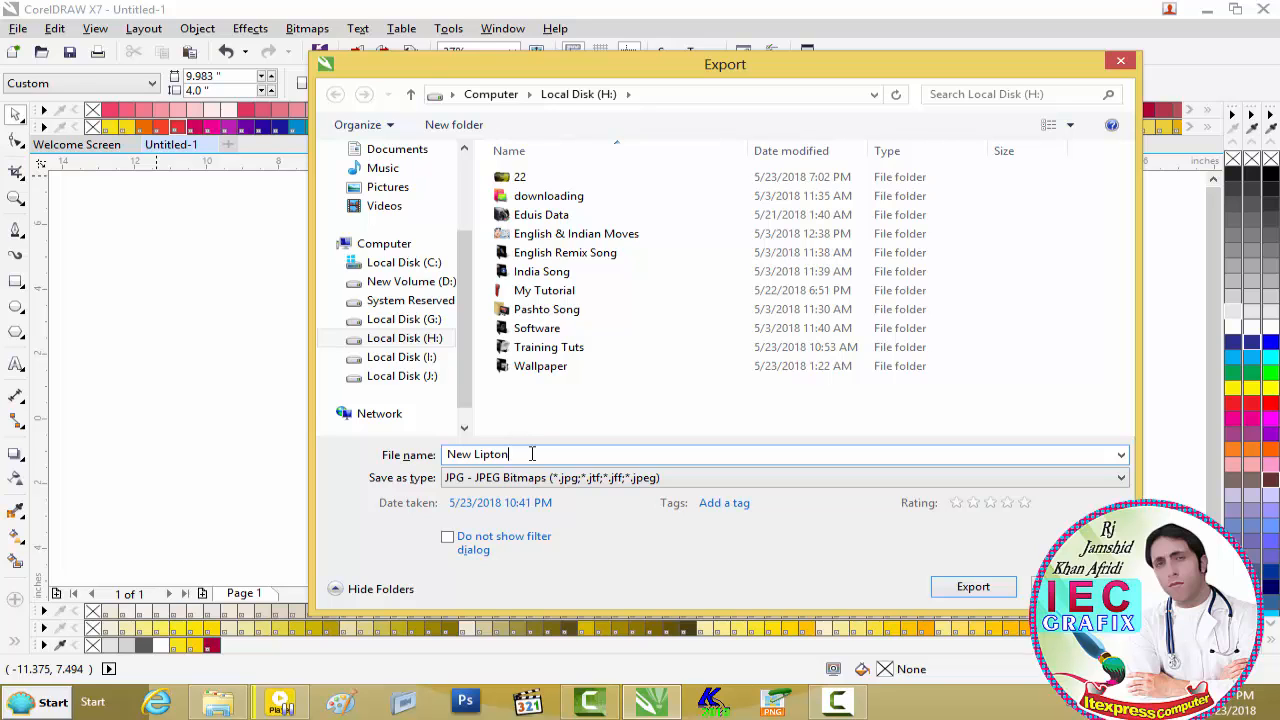
text(Cup)
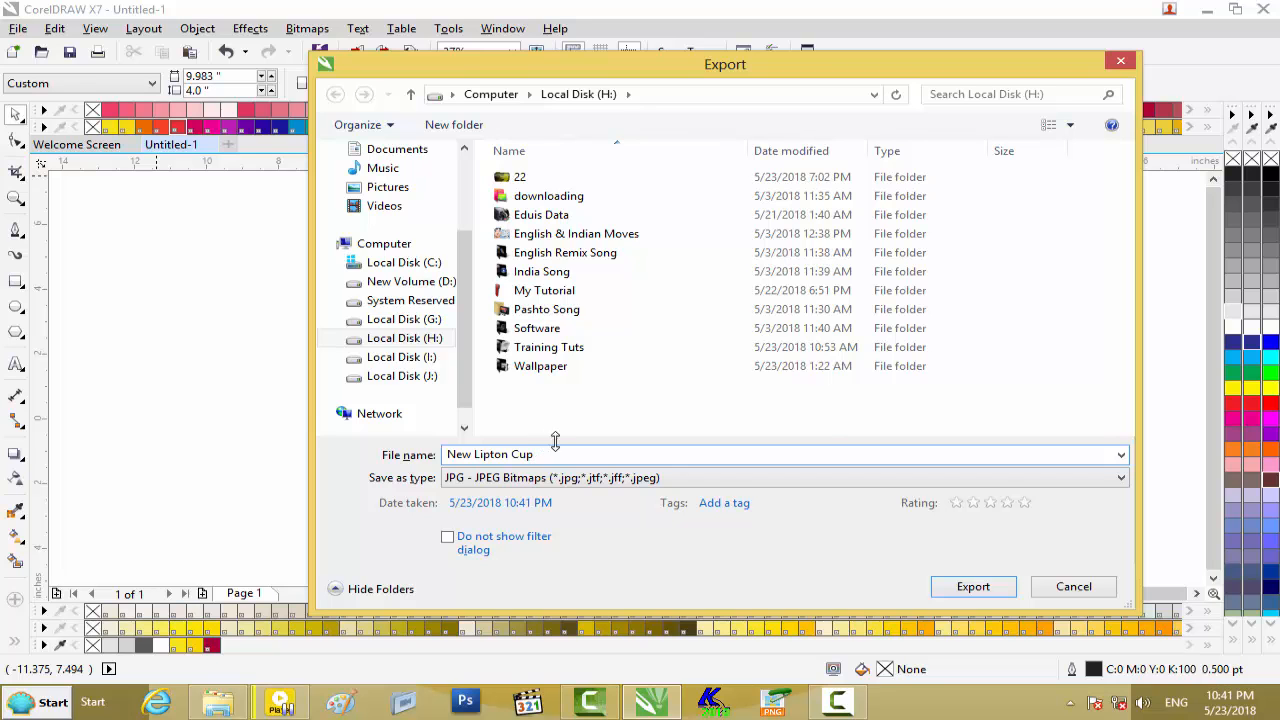
click(970, 588)
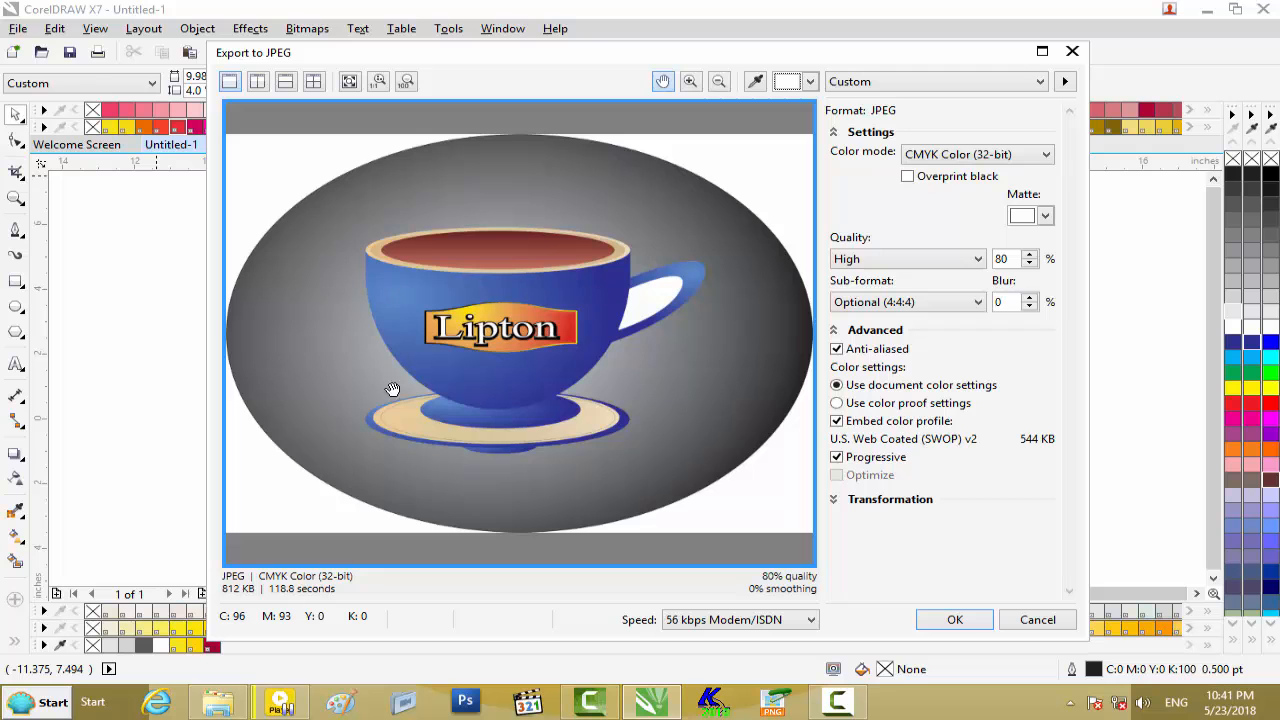
click(925, 619)
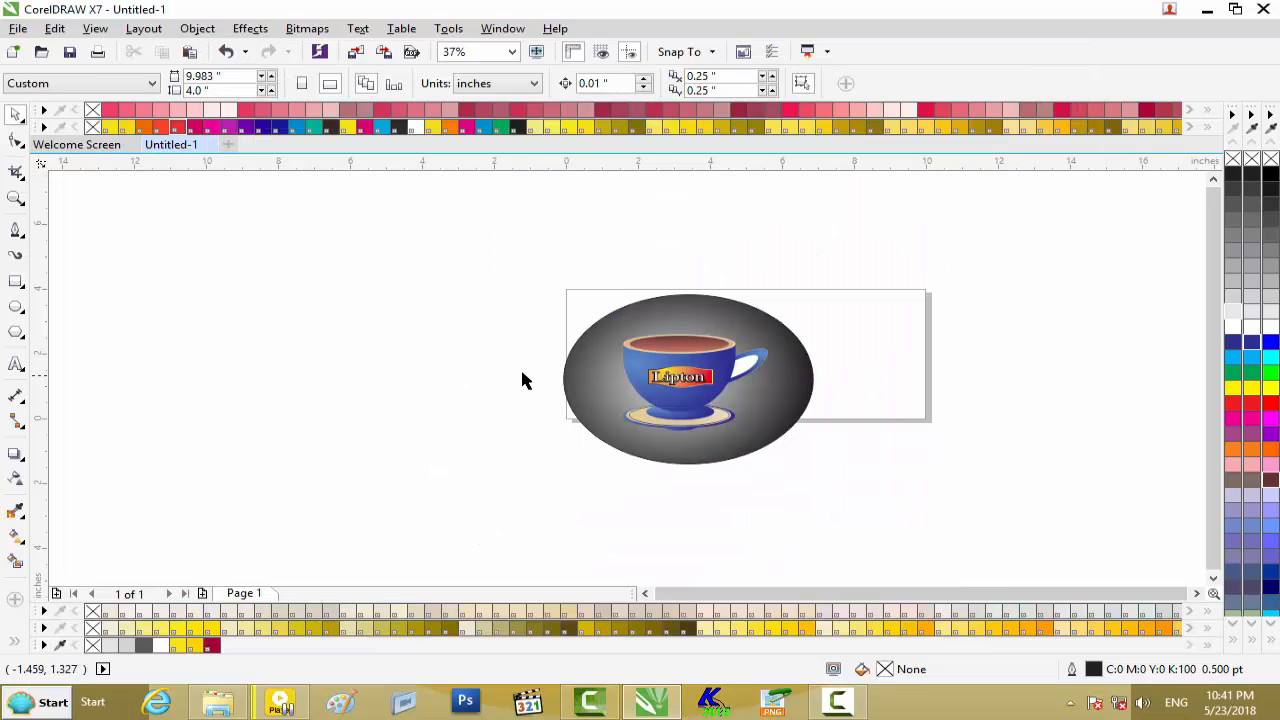
Minimize the open windows, view the exported New Lipton Cup.jpg from Local Disk (H:) in full, and return to the desktop
mouse_move(1265, 12)
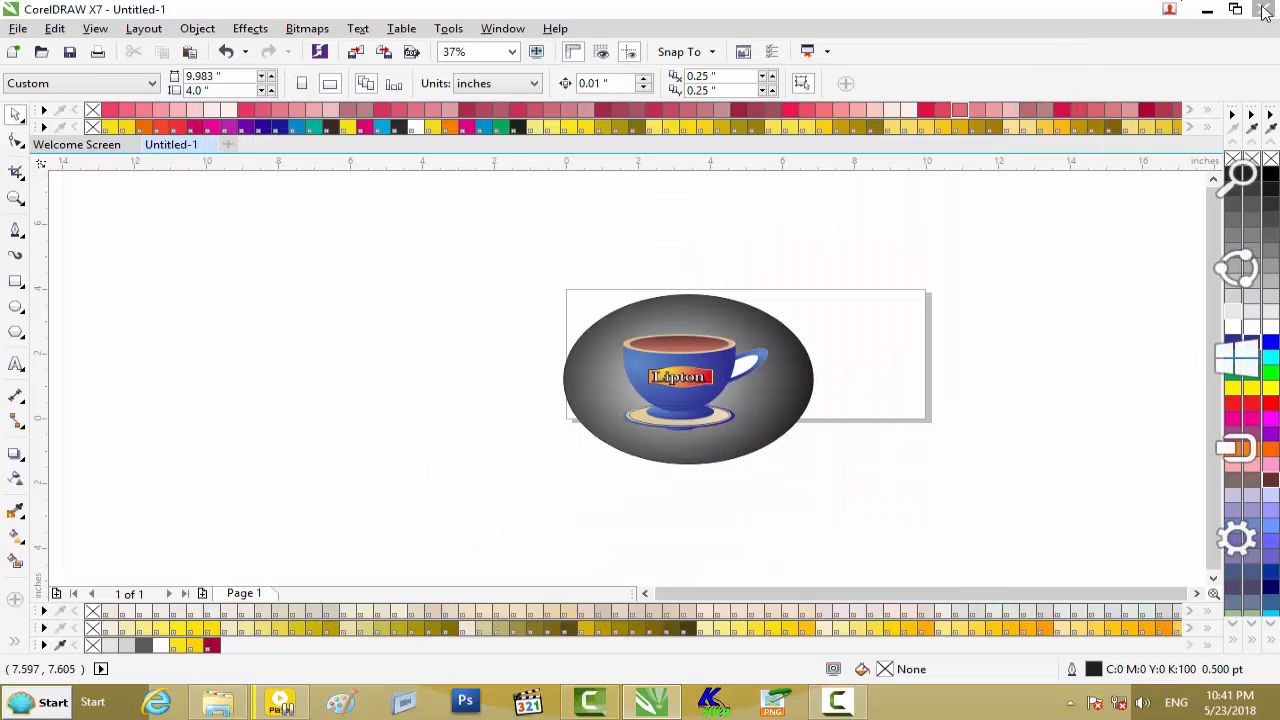
click(1210, 12)
click(1203, 12)
double_click(35, 50)
double_click(366, 197)
double_click(1176, 326)
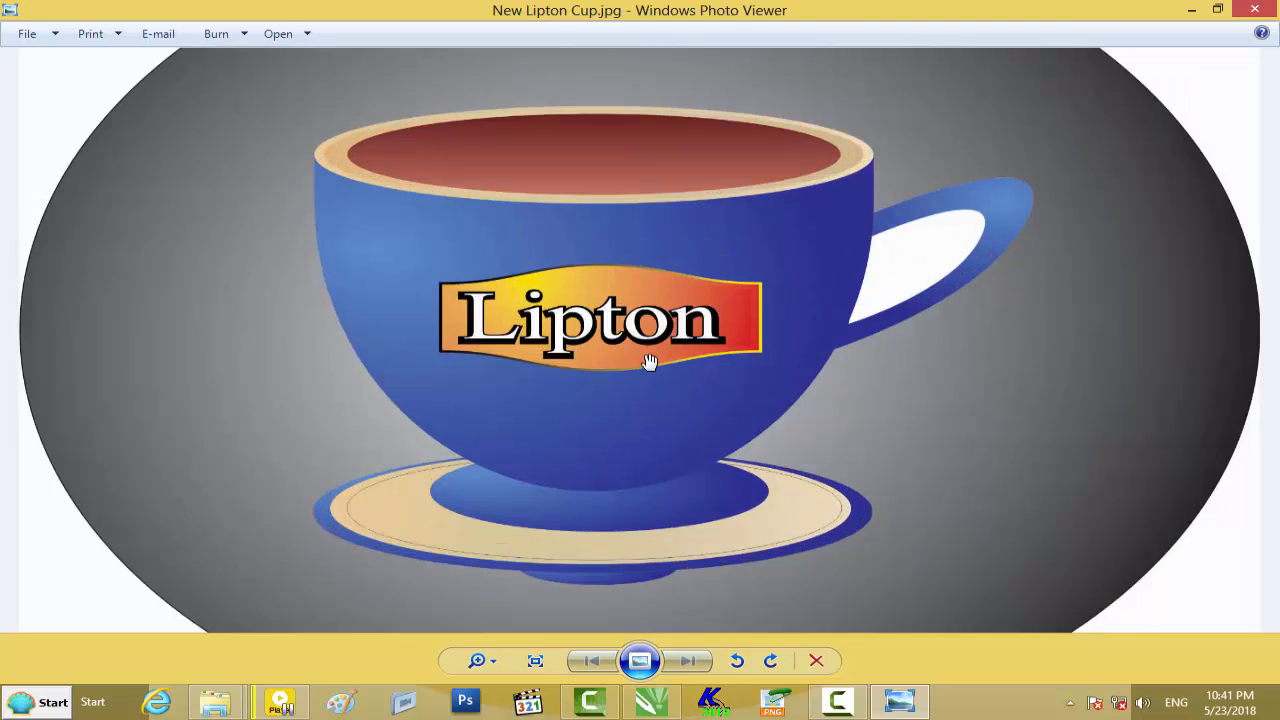
scroll(650, 362, down, 1)
scroll(392, 197, down, 1)
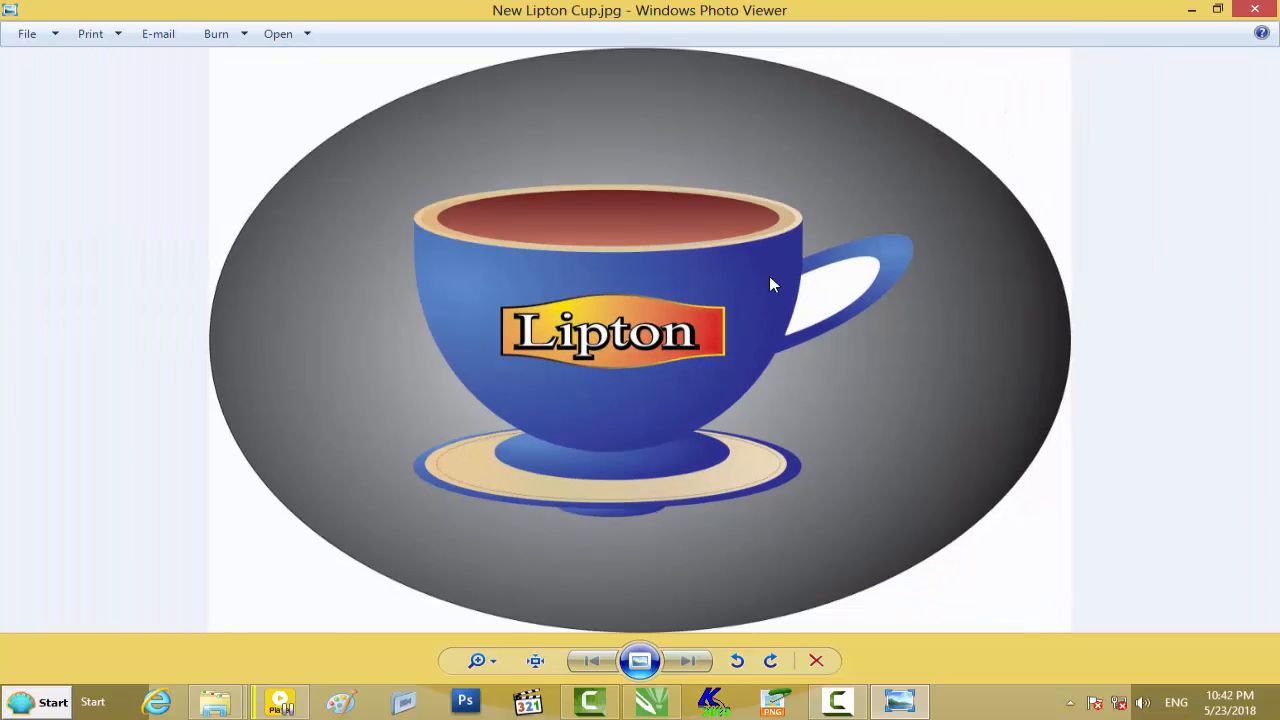
click(1256, 9)
click(1258, 9)
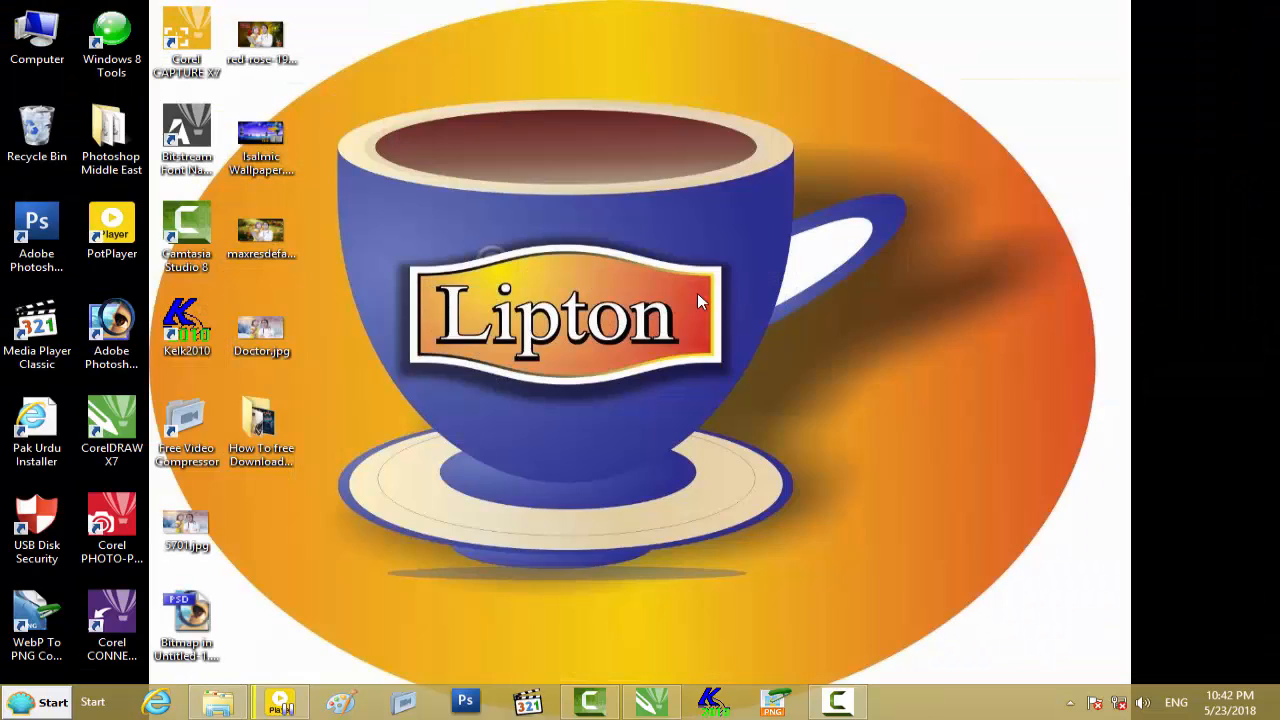
Look over the files in the Corel Drw CDR File folder in File Explorer and minimize the window
click(240, 700)
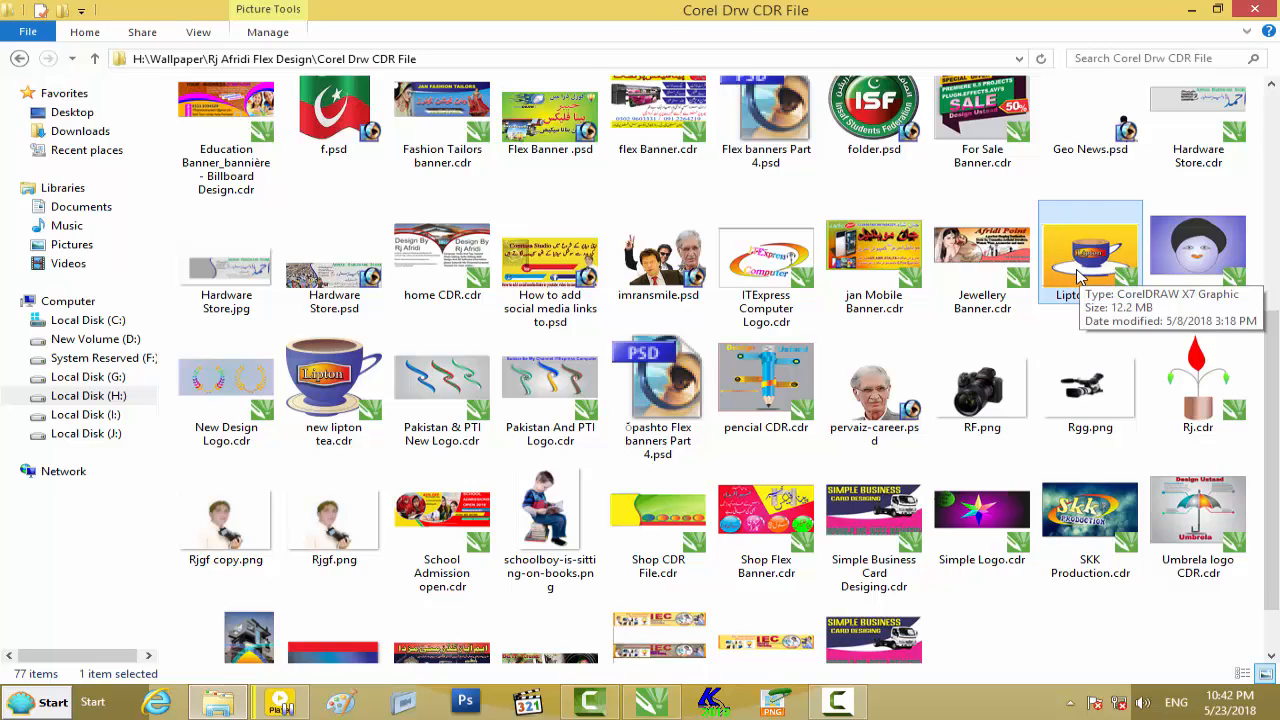
click(1191, 10)
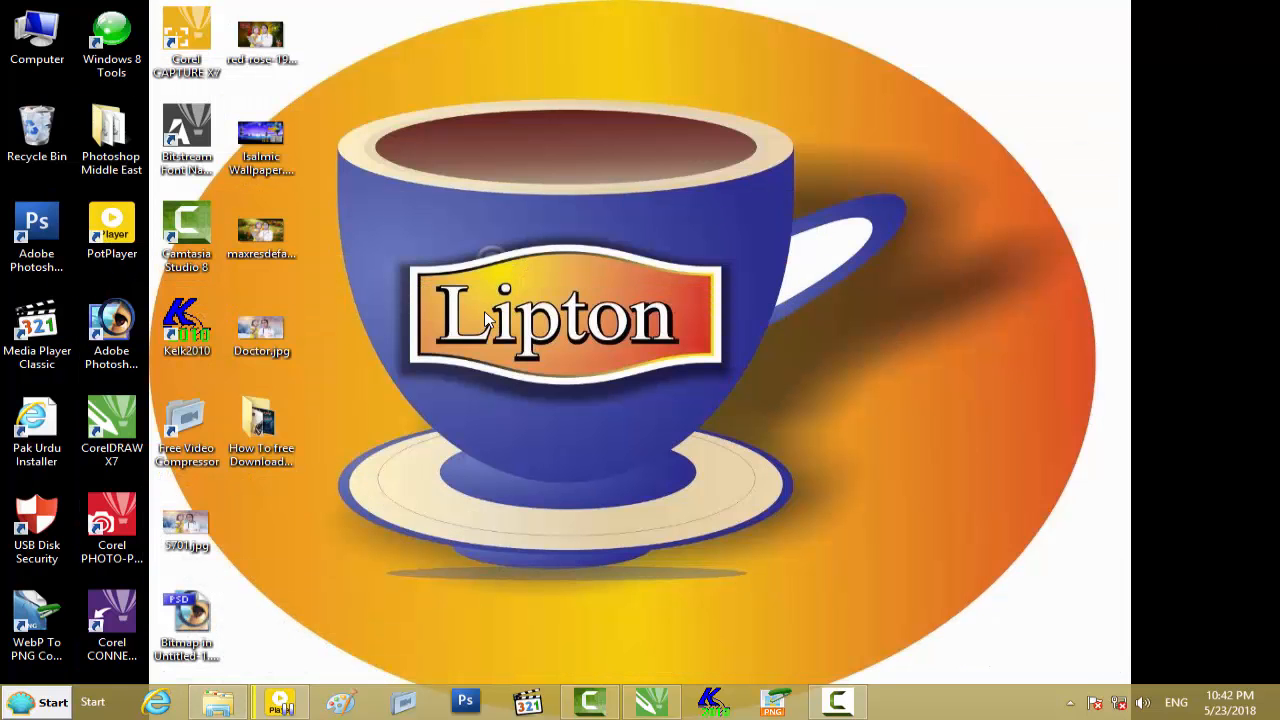